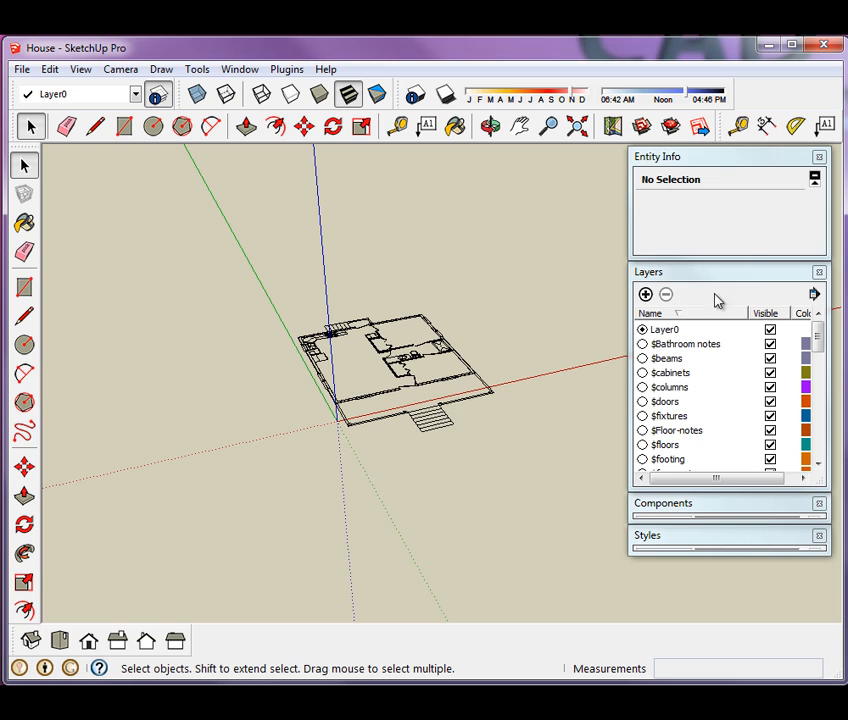
# - Check the layer assignment of the floor-plan reference component and examine its wall corner nearest the origin
pyautogui.click(662, 335)
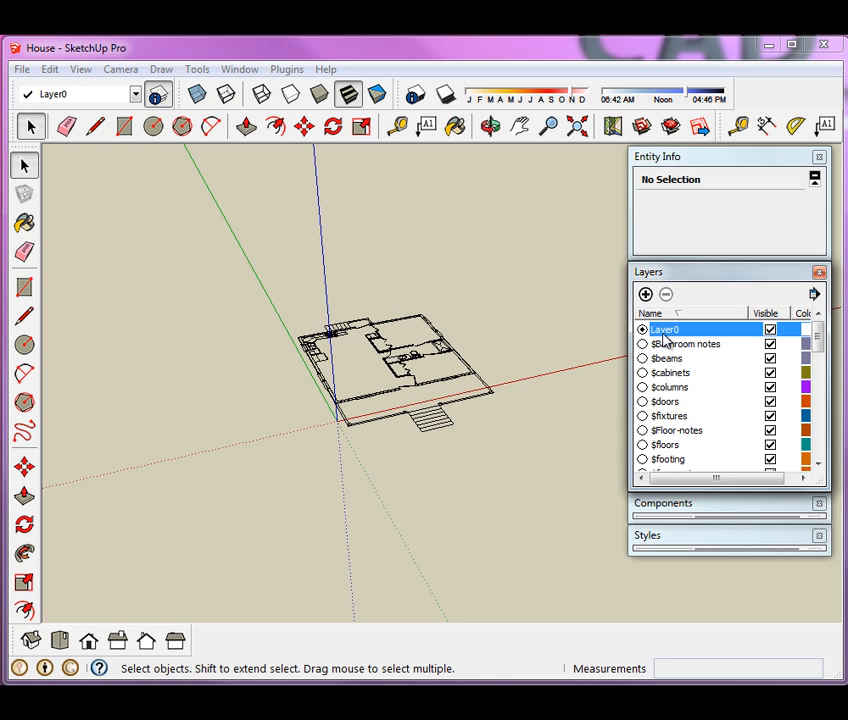
pyautogui.click(435, 352)
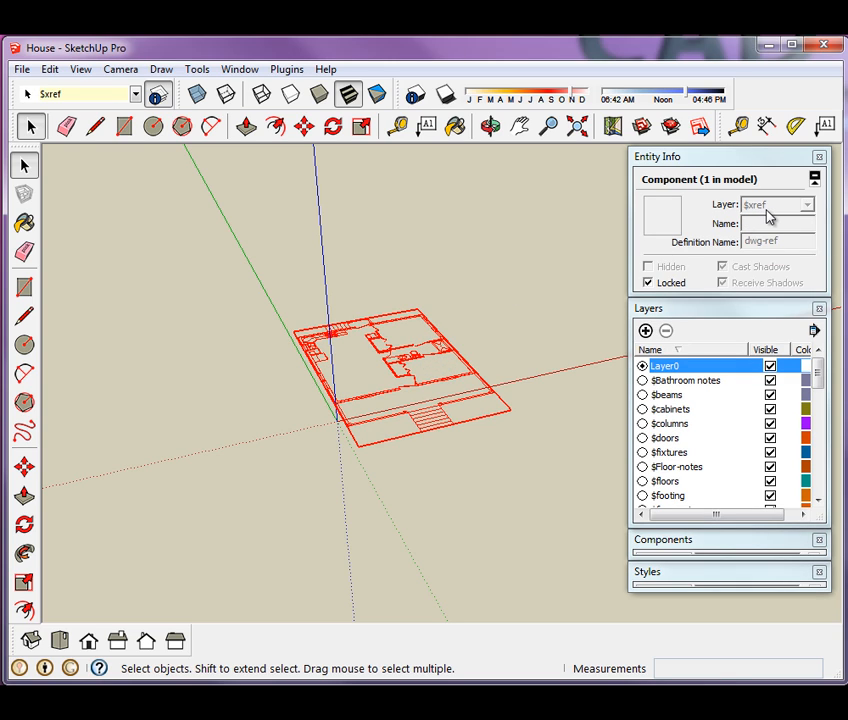
pyautogui.click(314, 422)
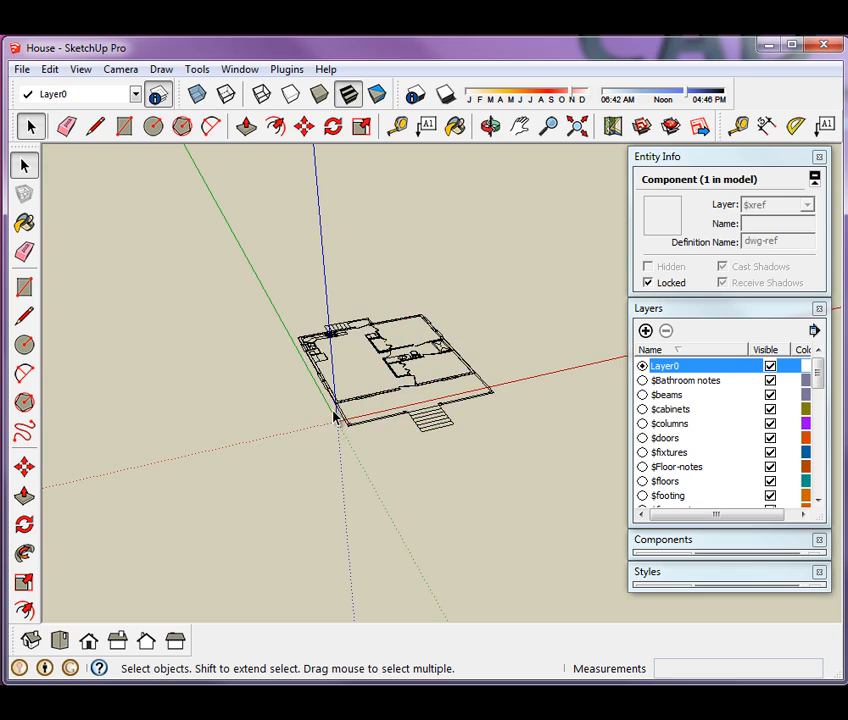
pyautogui.scroll(7, 334, 415)
pyautogui.moveTo(318, 455); pyautogui.dragTo(375, 416, button='middle')
pyautogui.scroll(-3, 320, 485)
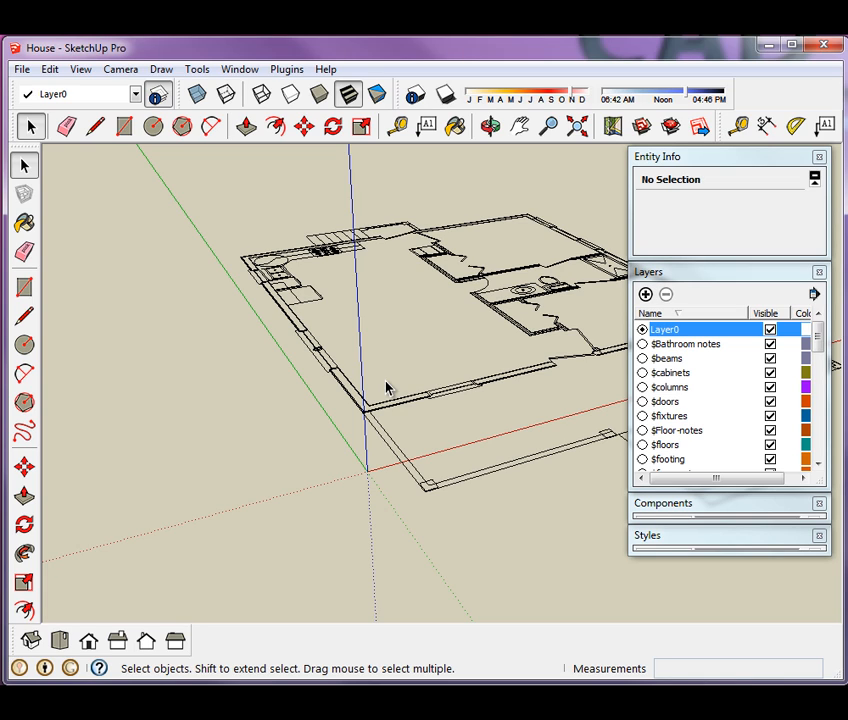
pyautogui.scroll(6, 387, 388)
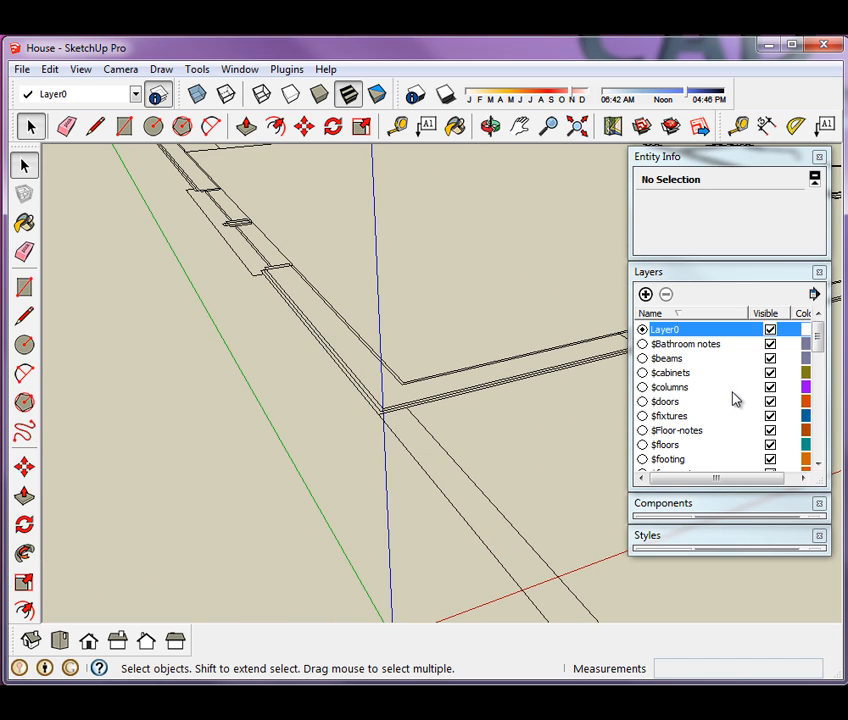
# - Hide the $xref layer briefly and show it again to check what it controls
pyautogui.moveTo(822, 342); pyautogui.dragTo(824, 405)
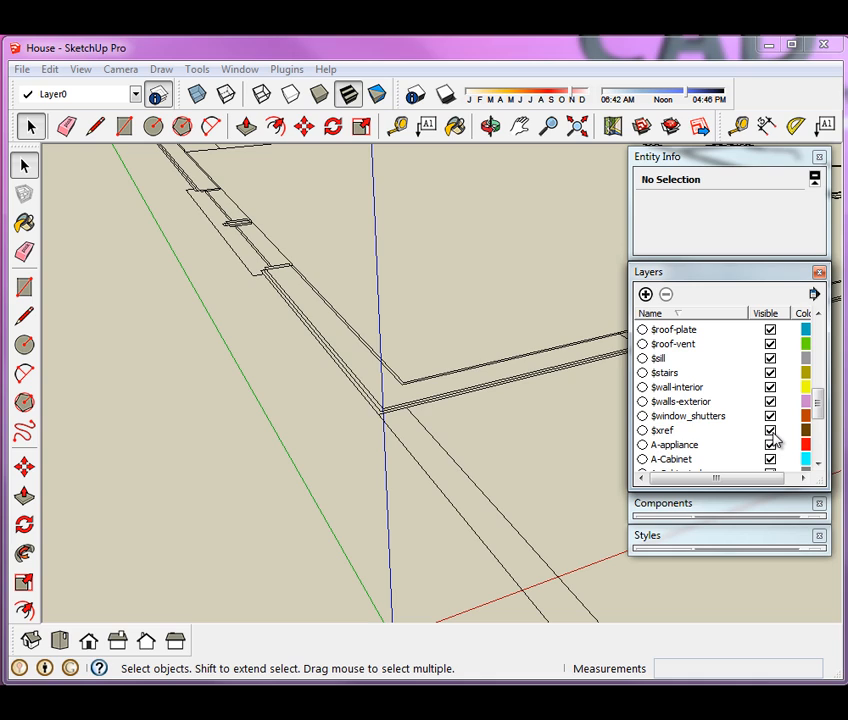
pyautogui.click(770, 431)
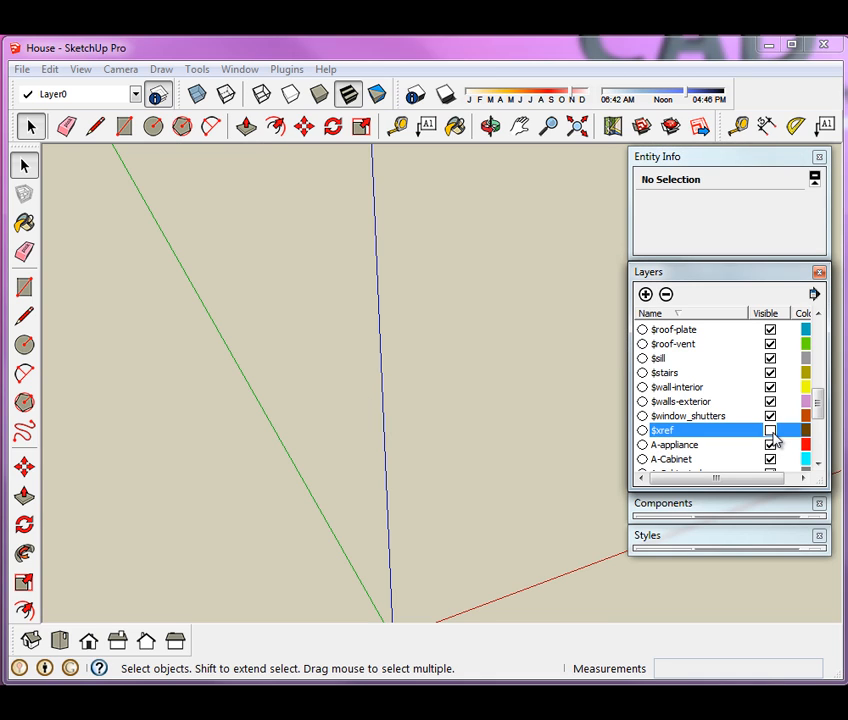
pyautogui.click(770, 431)
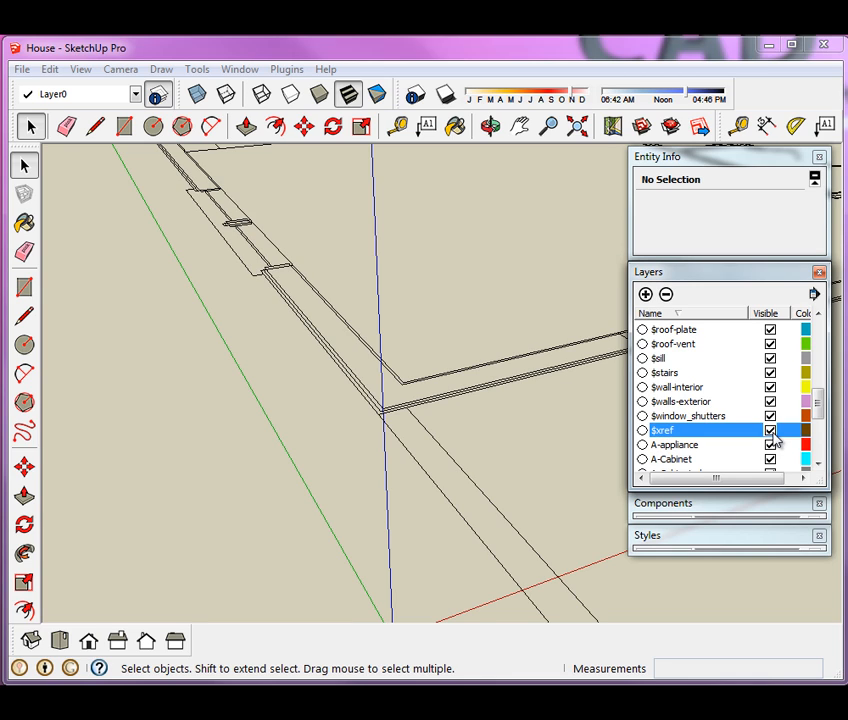
# - Hide the A-Wall-Comp layer briefly and show it again to check which wall lines it controls
pyautogui.moveTo(819, 410); pyautogui.dragTo(833, 455)
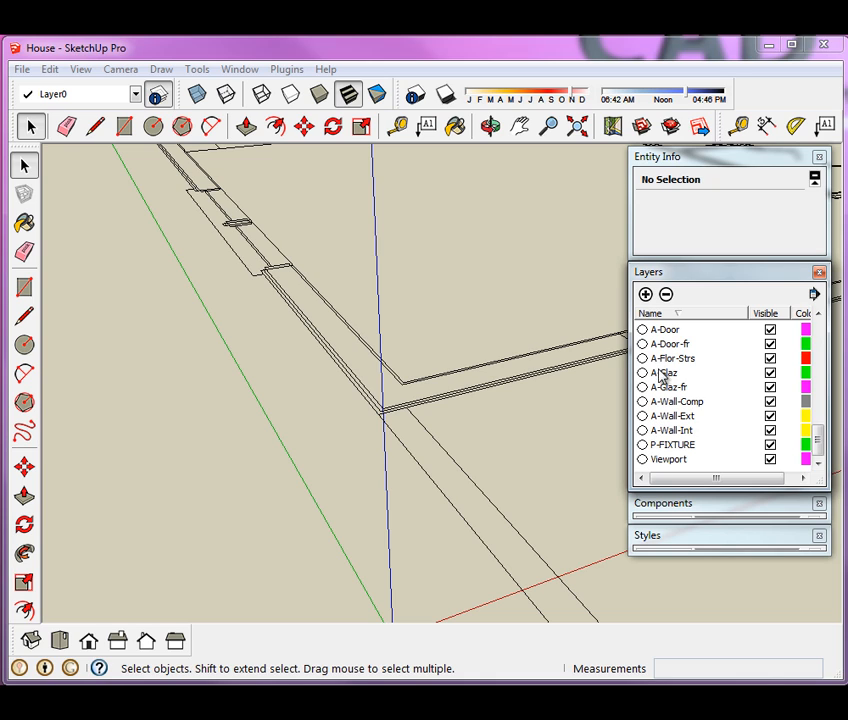
pyautogui.click(770, 402)
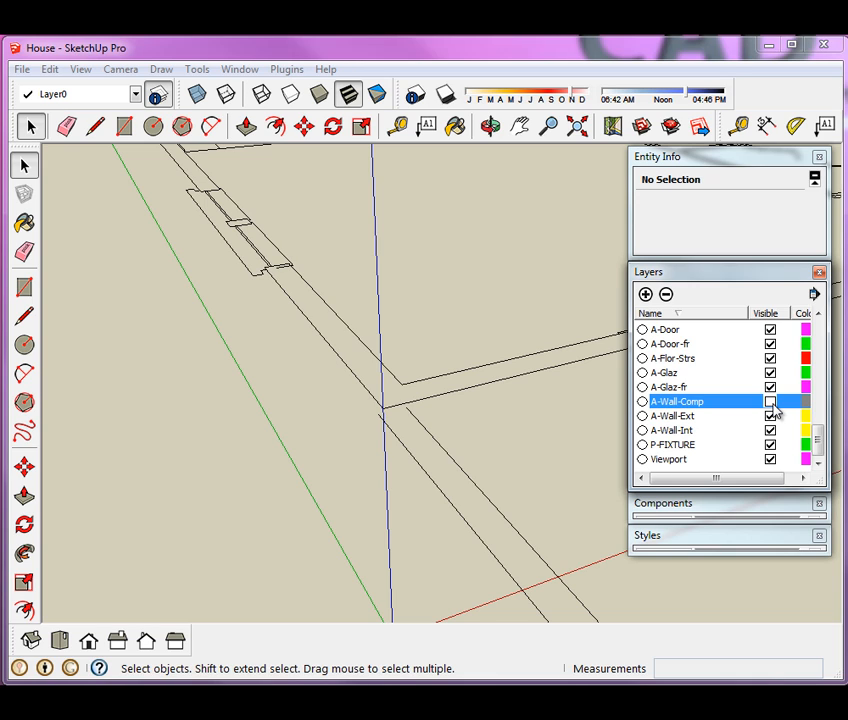
pyautogui.click(770, 402)
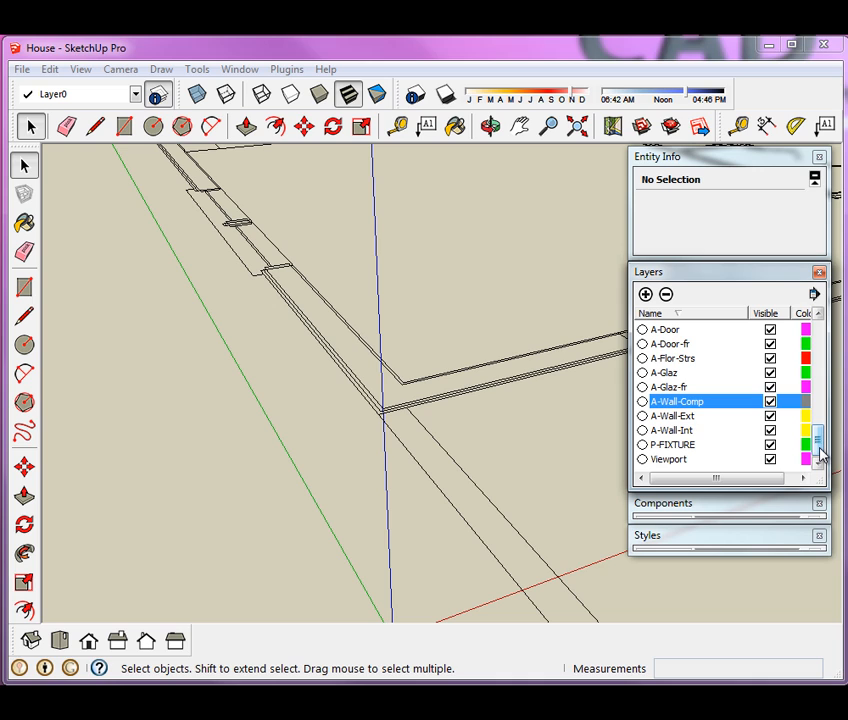
pyautogui.moveTo(819, 452); pyautogui.dragTo(712, 349)
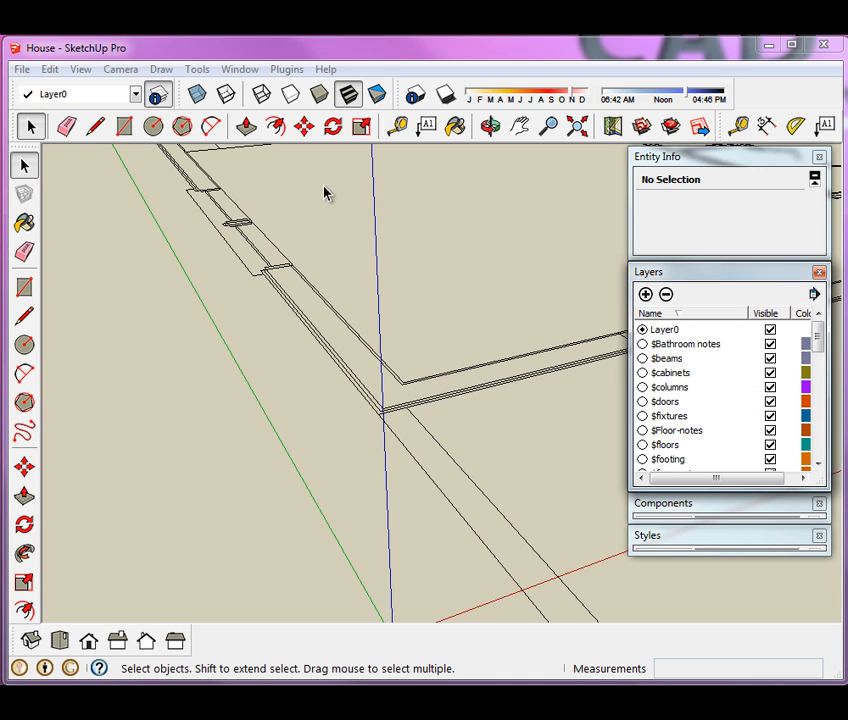
# - Draw a 28' by 28' rectangle between opposite building corners, on the innermost of the exterior wall's three outer lines
pyautogui.click(124, 128)
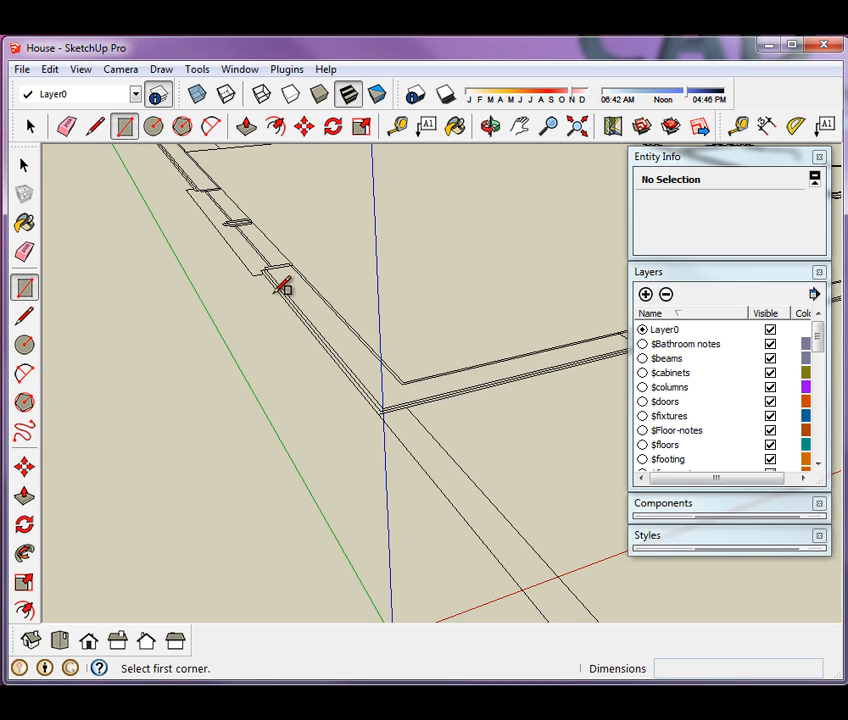
pyautogui.scroll(3, 397, 388)
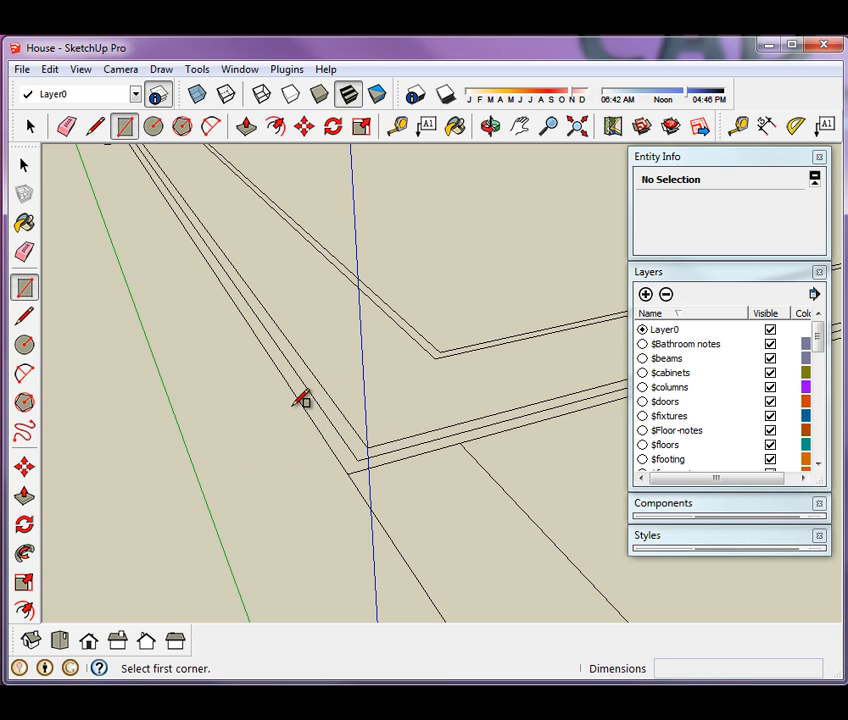
pyautogui.click(369, 446)
pyautogui.scroll(-8, 378, 440)
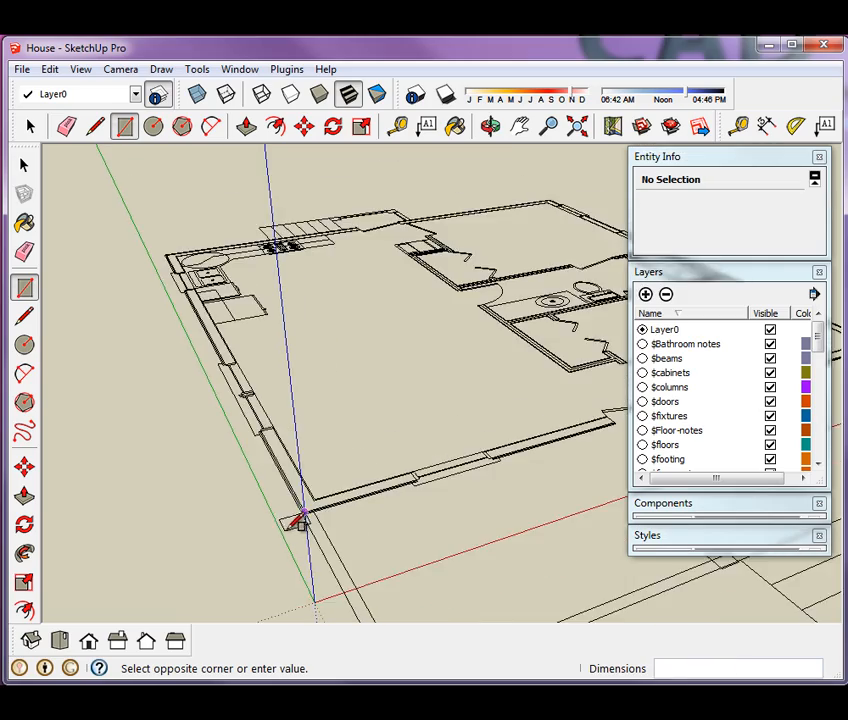
pyautogui.scroll(10, 490, 262)
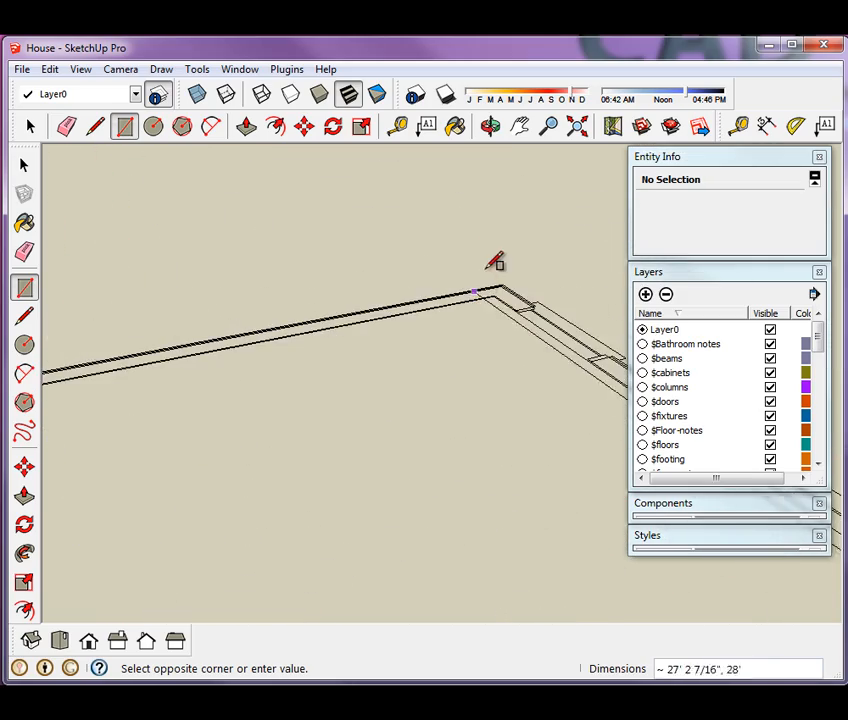
pyautogui.moveTo(495, 275); pyautogui.dragTo(515, 369, button='middle')
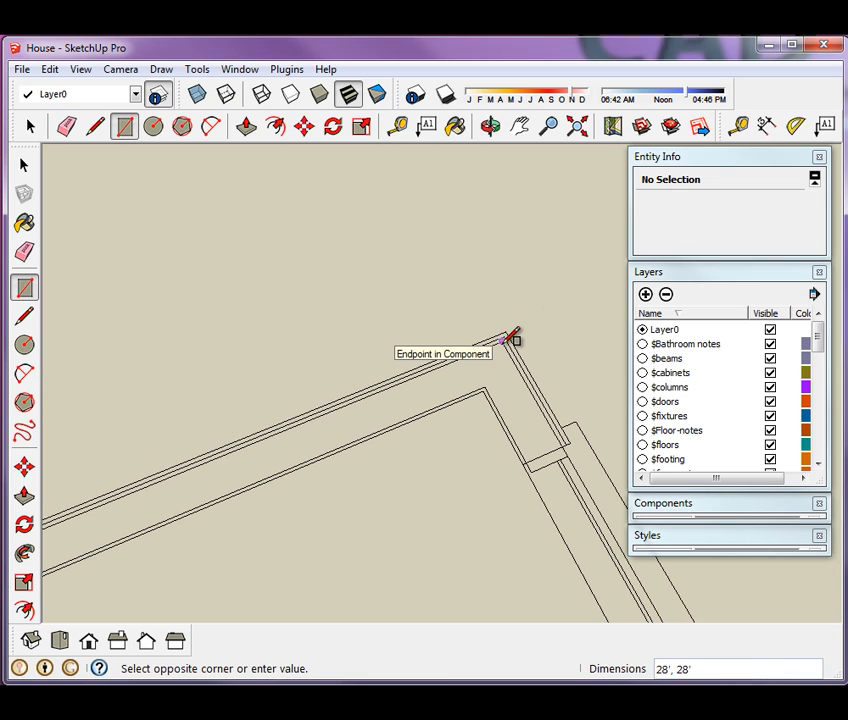
pyautogui.click(505, 339)
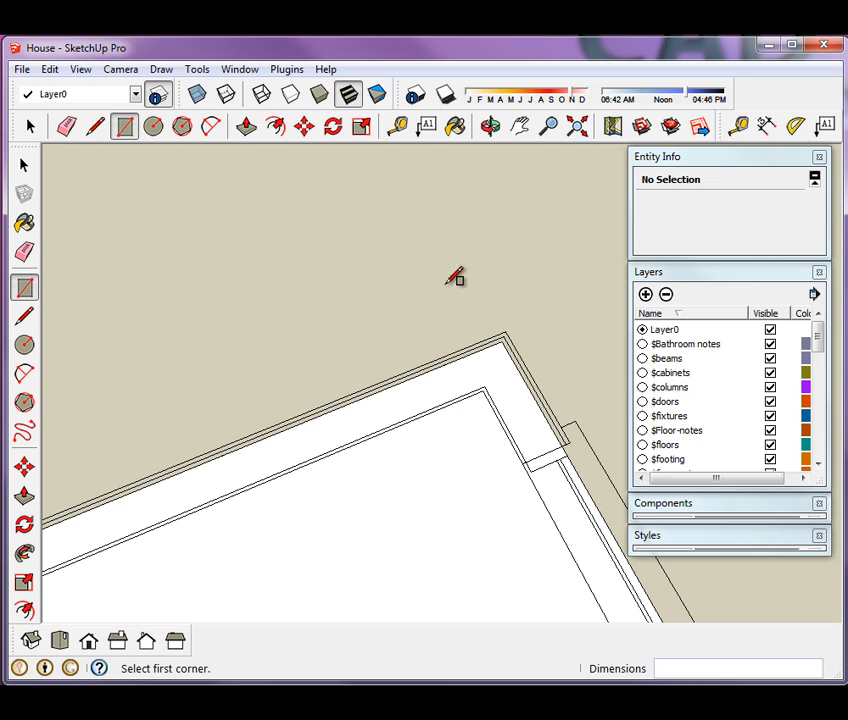
# - Hide the $xref layer so that only the drawn floor rectangle shows
pyautogui.click(577, 126)
pyautogui.moveTo(478, 249); pyautogui.dragTo(443, 370, button='middle')
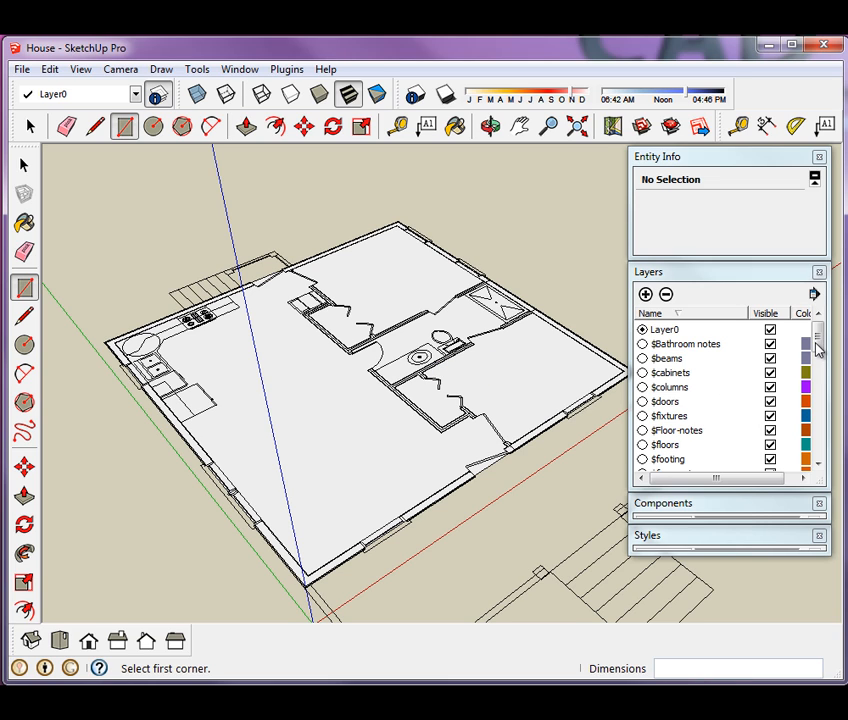
pyautogui.moveTo(817, 345); pyautogui.dragTo(822, 400)
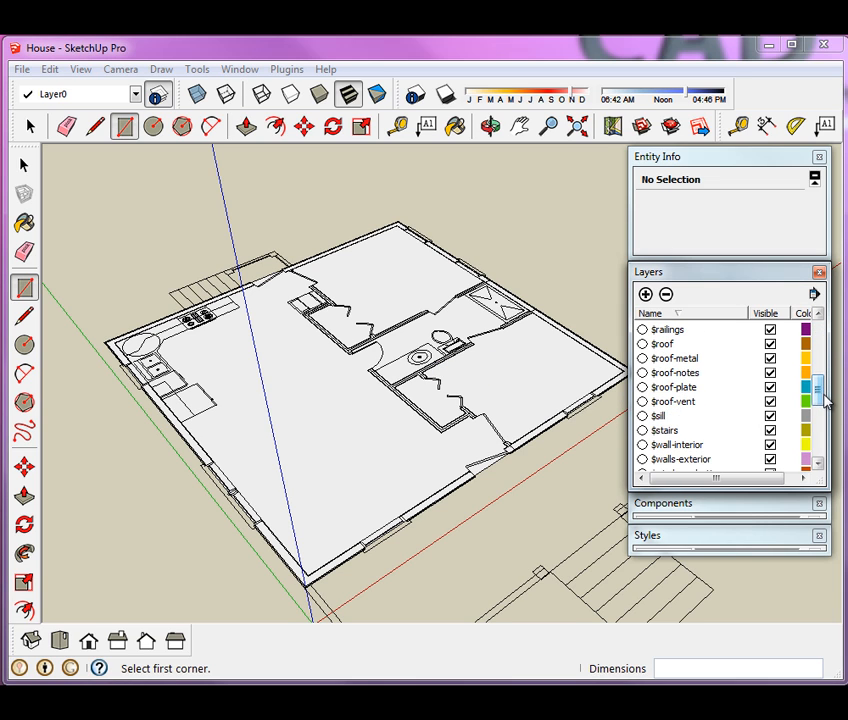
pyautogui.scroll(-2, 821, 401)
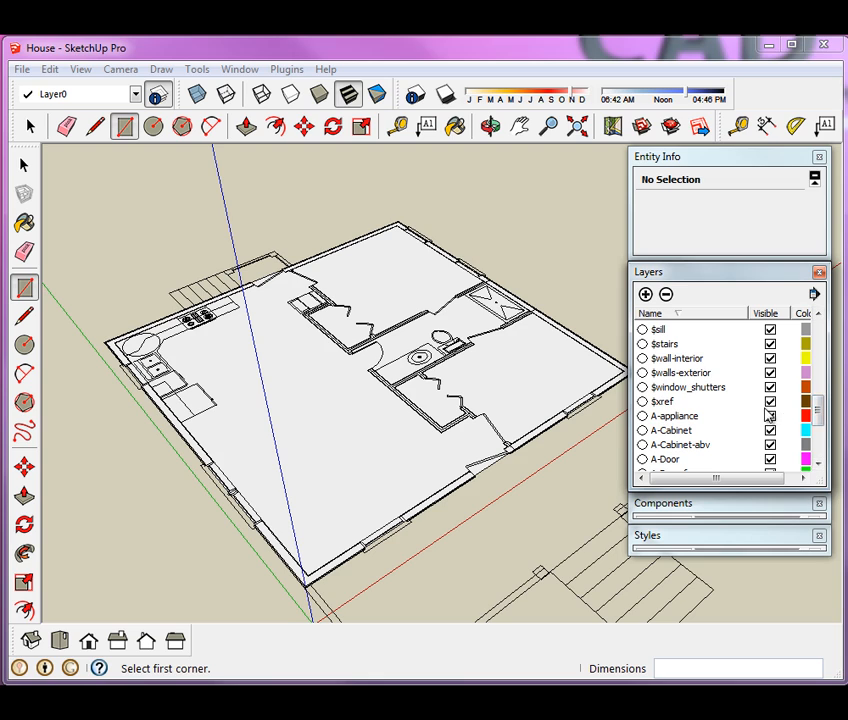
pyautogui.click(770, 402)
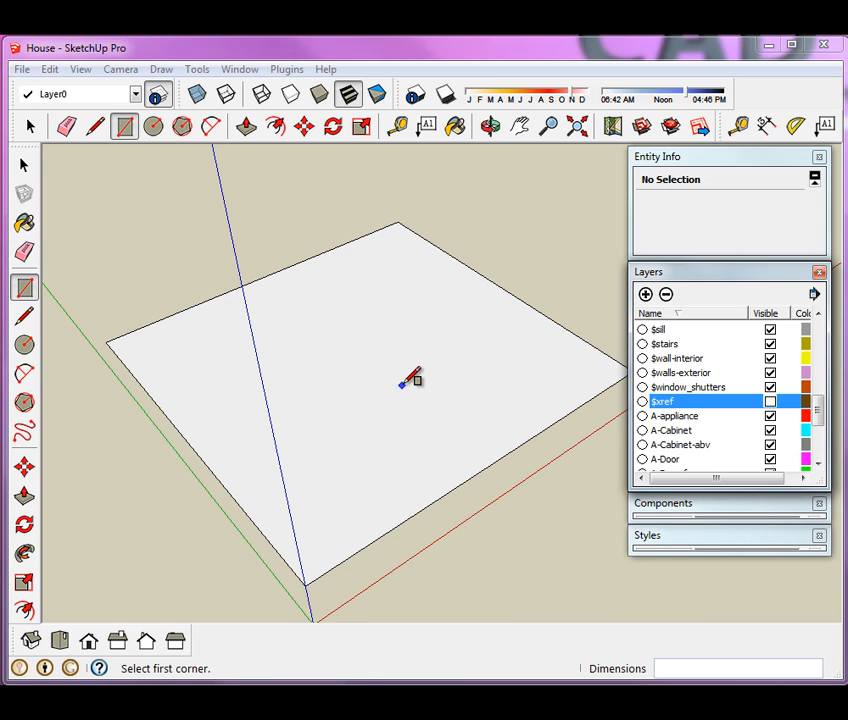
# - Push/Pull the rectangle's face 4' down to the origin to form a solid block
pyautogui.click(24, 166)
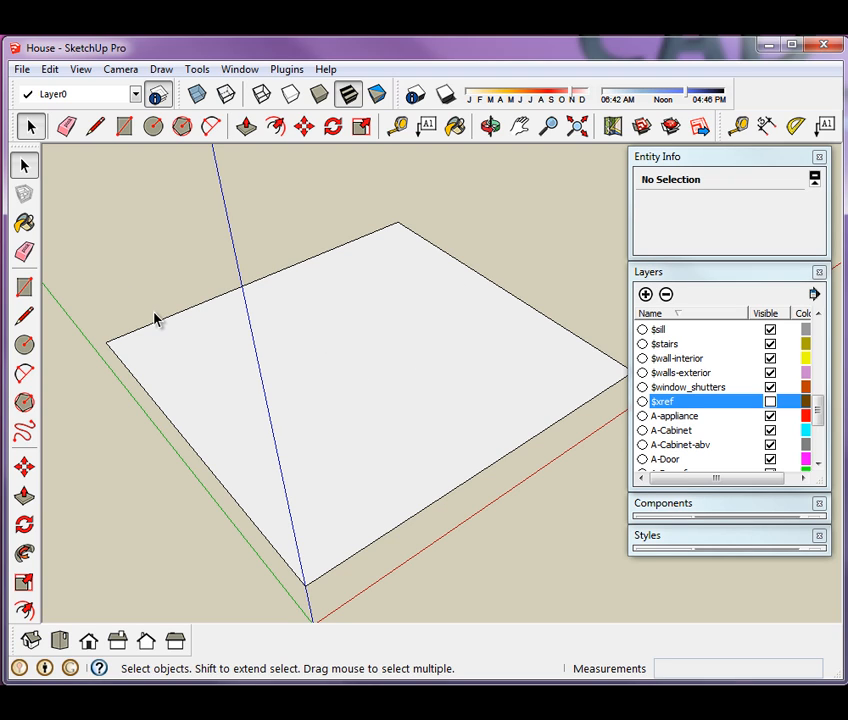
pyautogui.press('p')
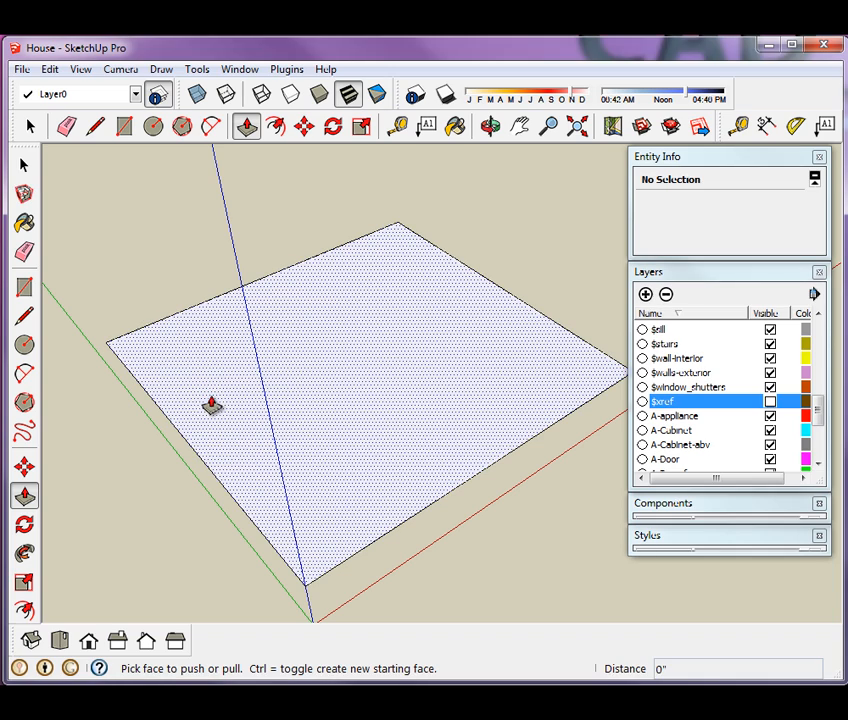
pyautogui.moveTo(322, 532); pyautogui.dragTo(325, 581)
pyautogui.moveTo(325, 581); pyautogui.dragTo(329, 512, button='middle')
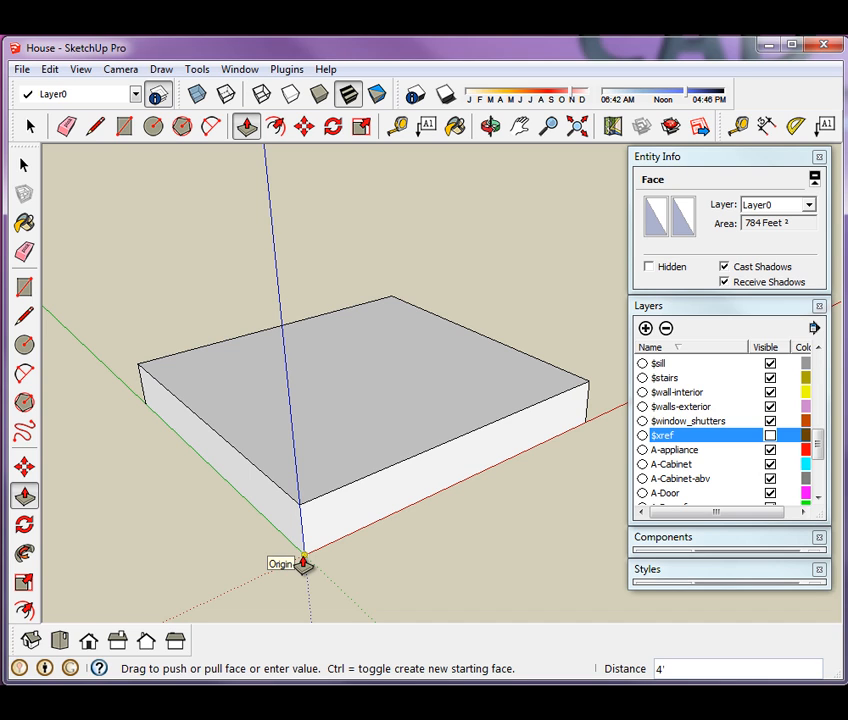
pyautogui.click(303, 565)
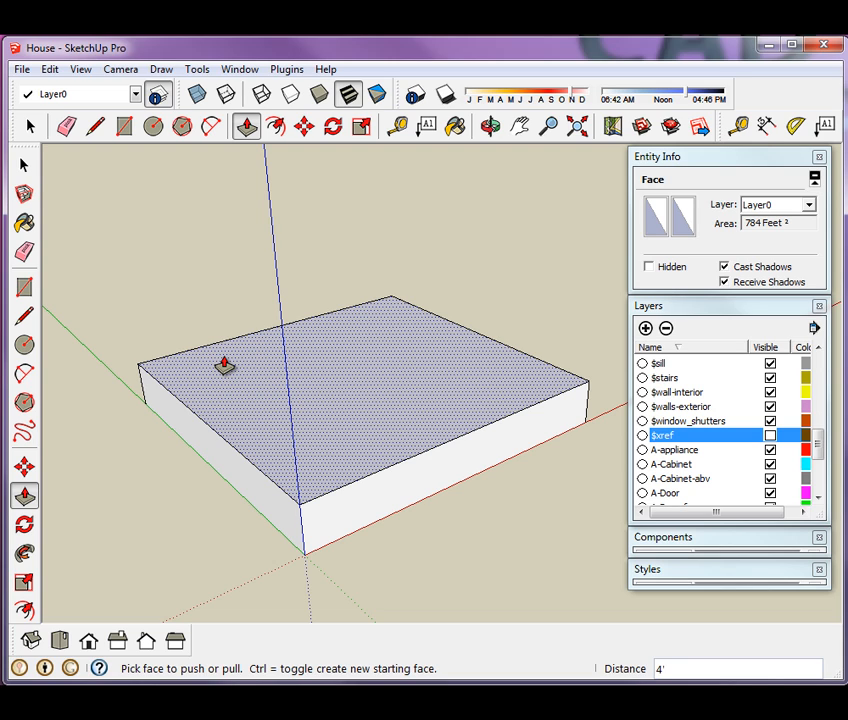
# - Make the whole block a component named main-floor
pyautogui.press('space')
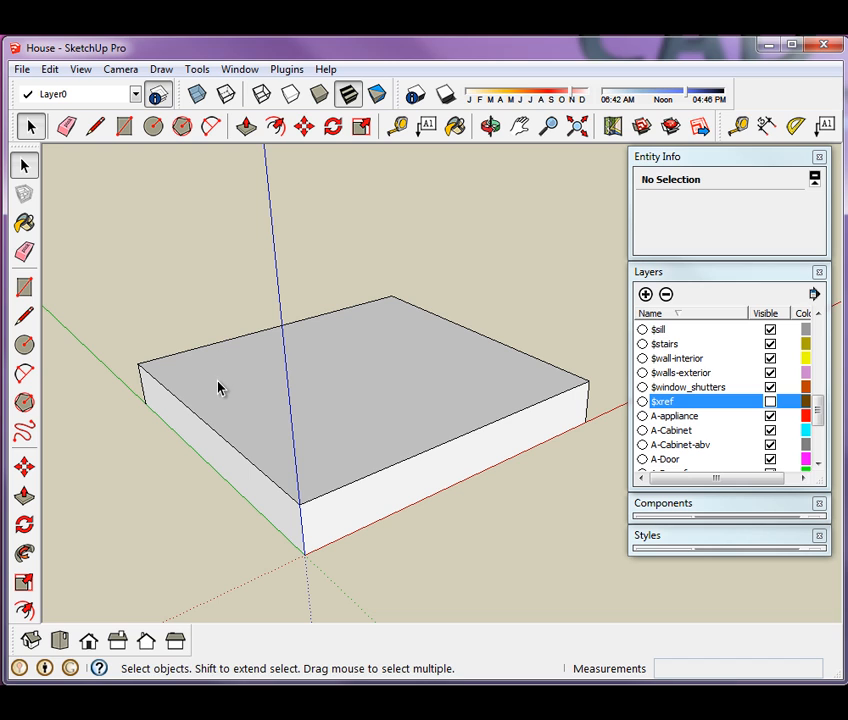
pyautogui.tripleClick(219, 388)
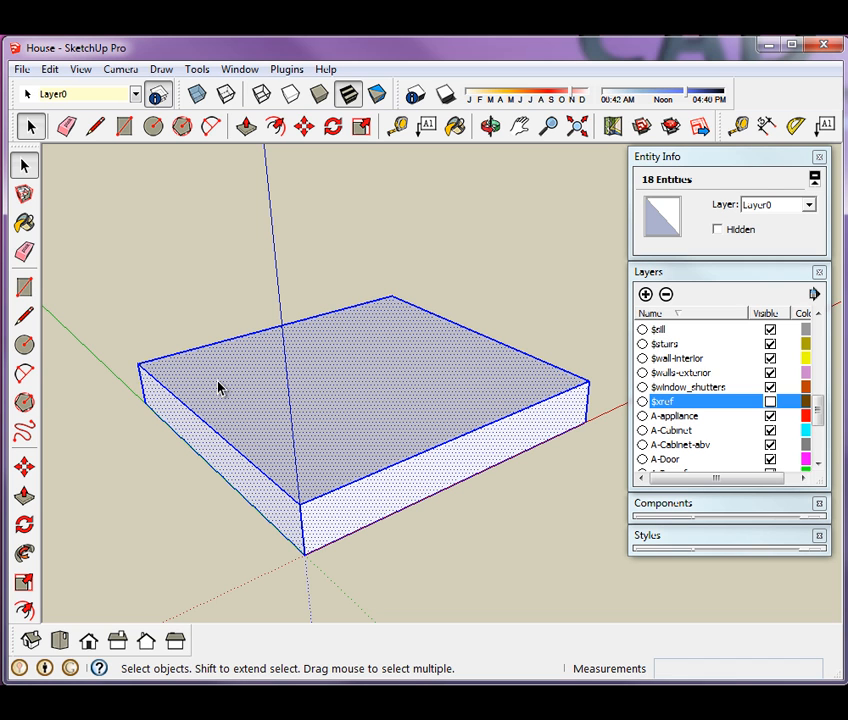
pyautogui.rightClick(219, 388)
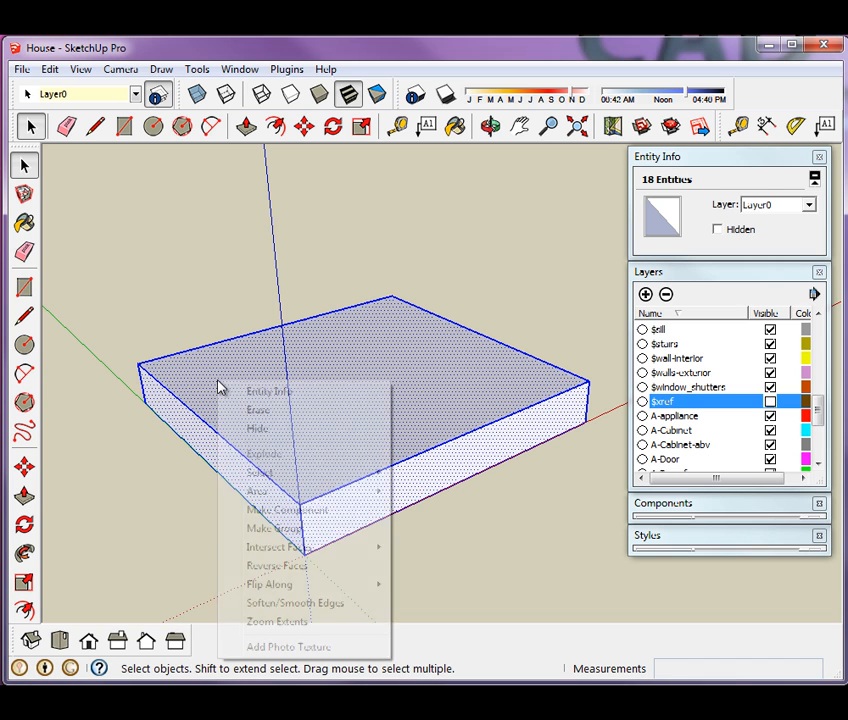
pyautogui.click(300, 512)
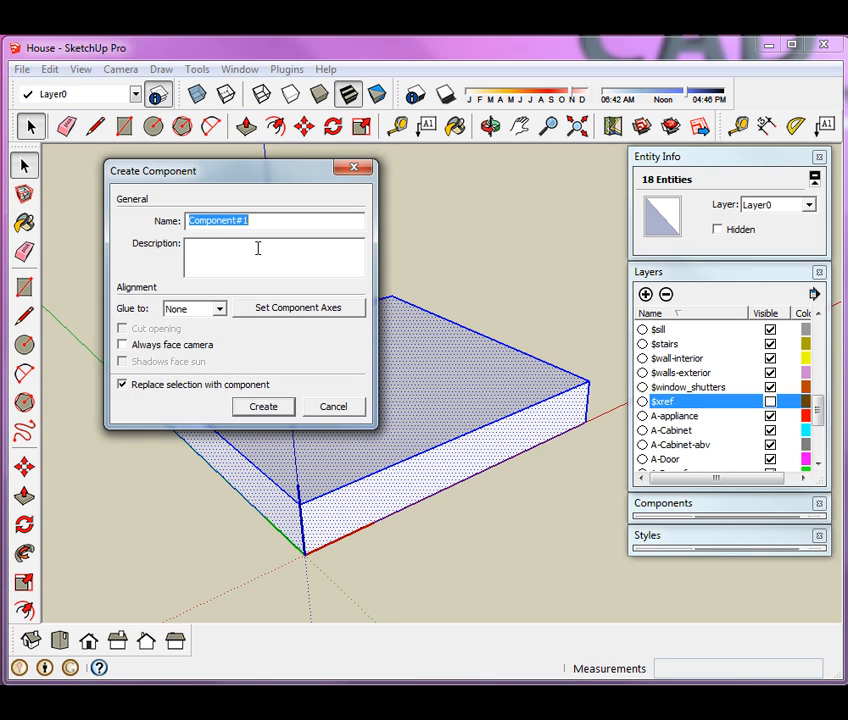
pyautogui.write('main')
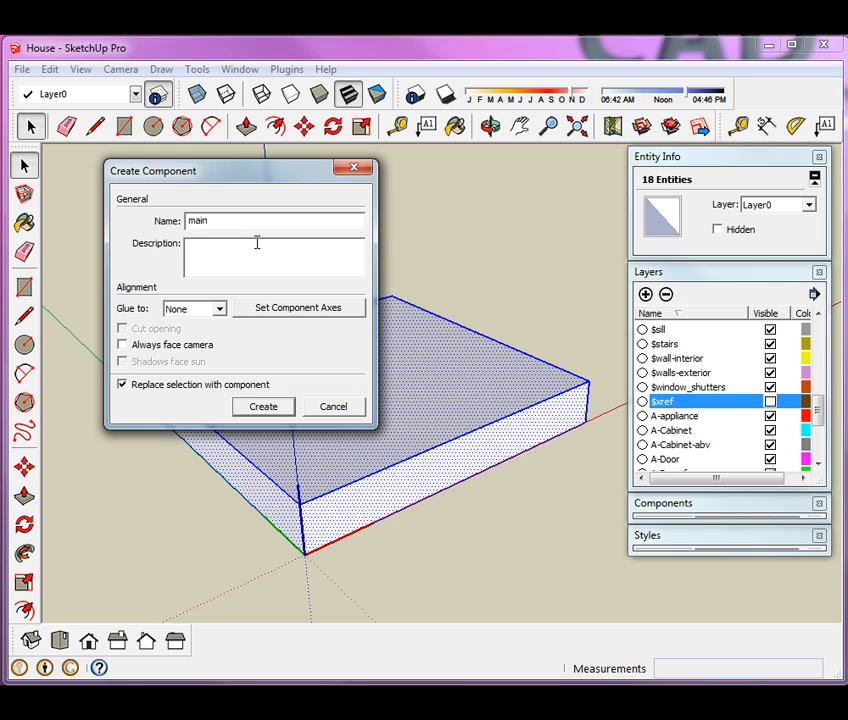
pyautogui.write('-floor')
pyautogui.click(262, 408)
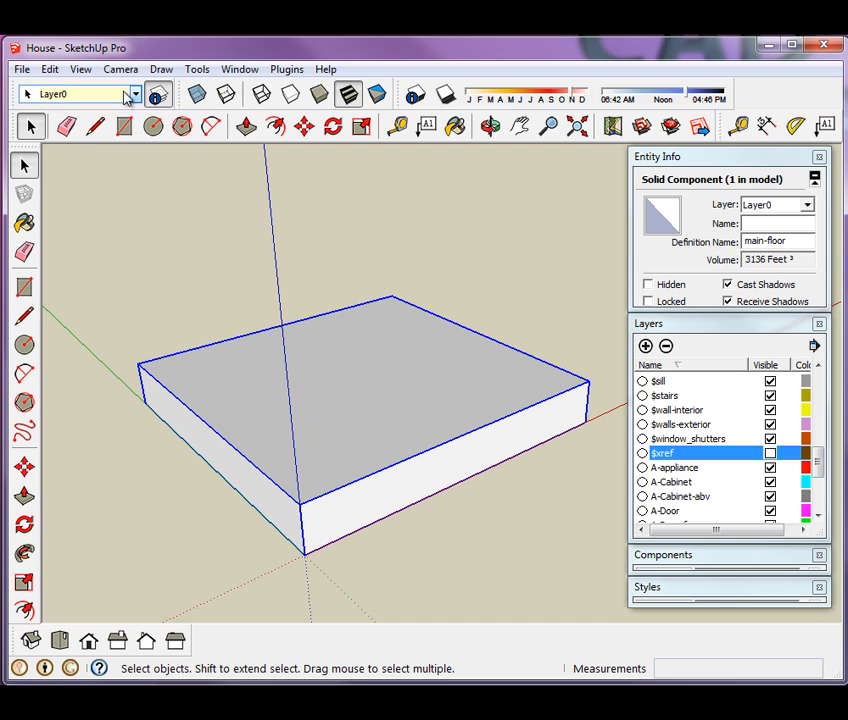
# - Assign the main-floor component to the $floors layer
pyautogui.click(136, 95)
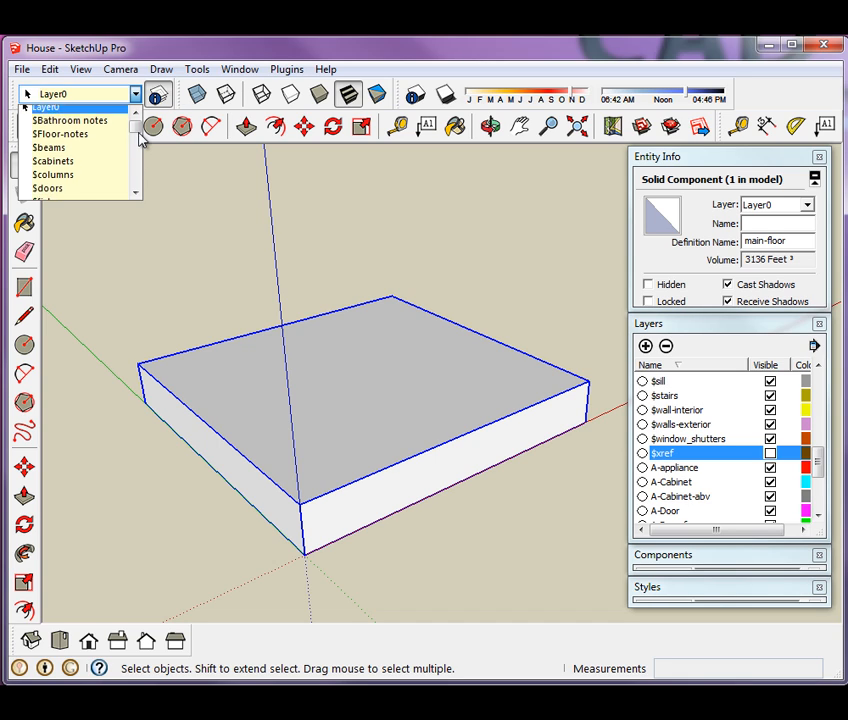
pyautogui.moveTo(140, 134); pyautogui.dragTo(138, 148)
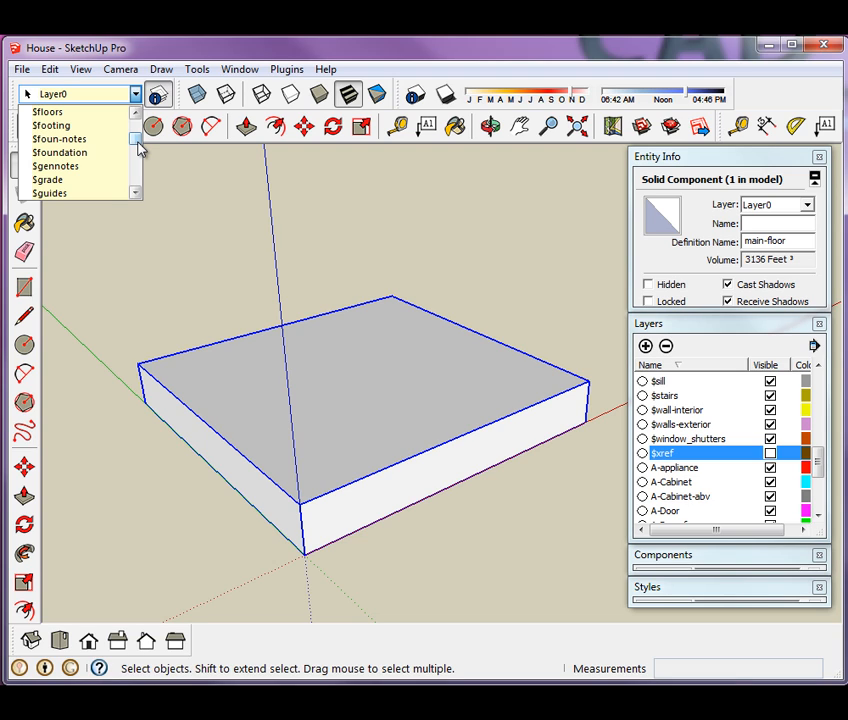
pyautogui.click(76, 117)
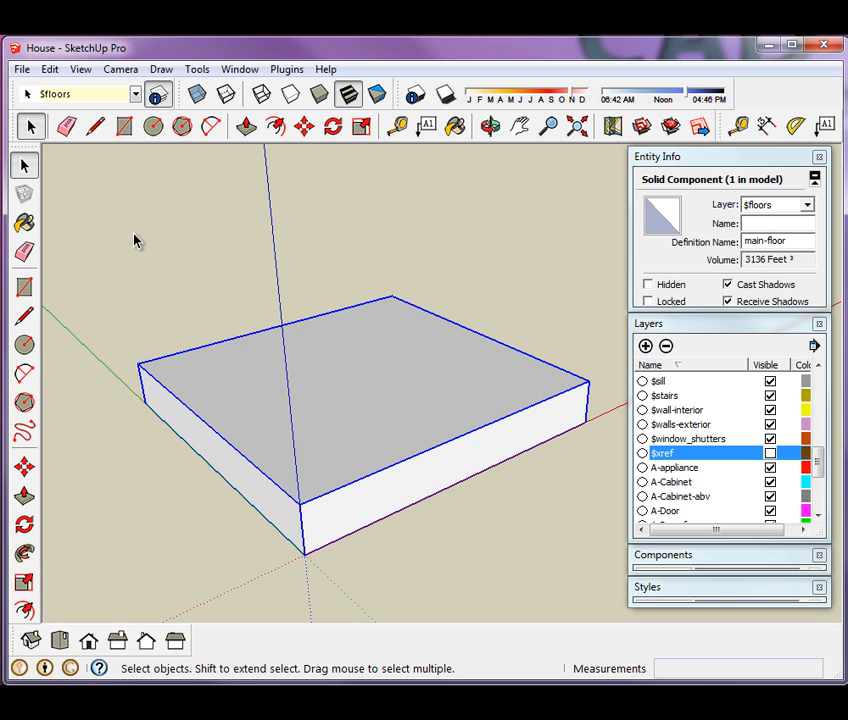
# - Show the $xref layer again and hide the $floors layer so that only the floor plan lines remain
pyautogui.click(140, 238)
pyautogui.click(224, 363)
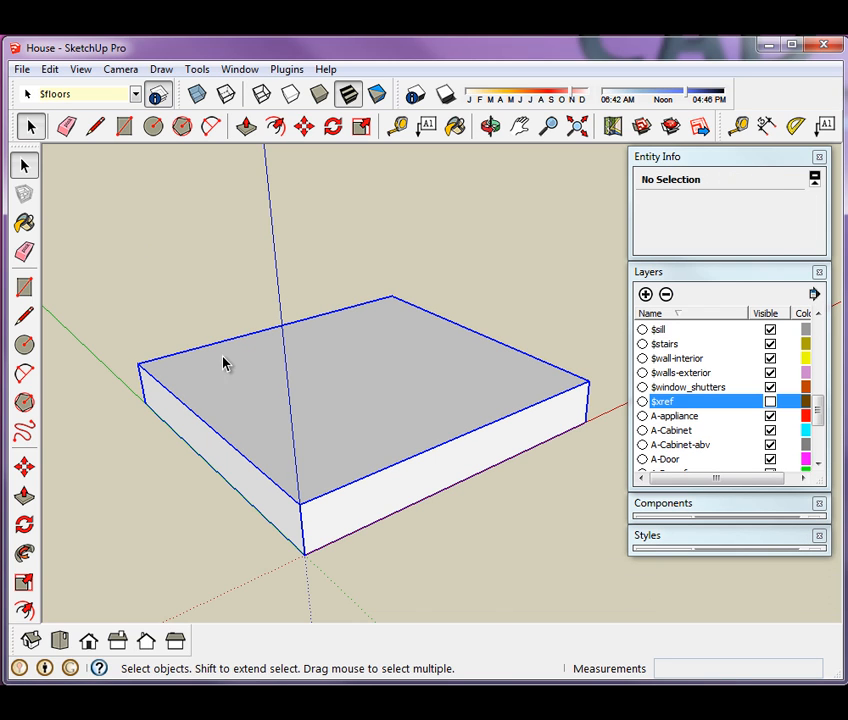
pyautogui.click(207, 293)
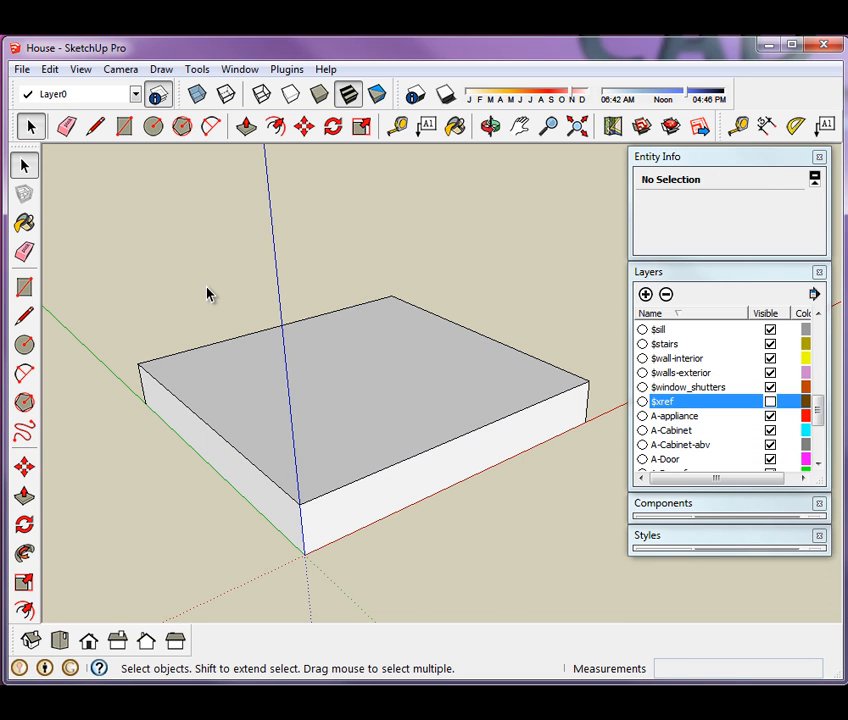
pyautogui.click(770, 401)
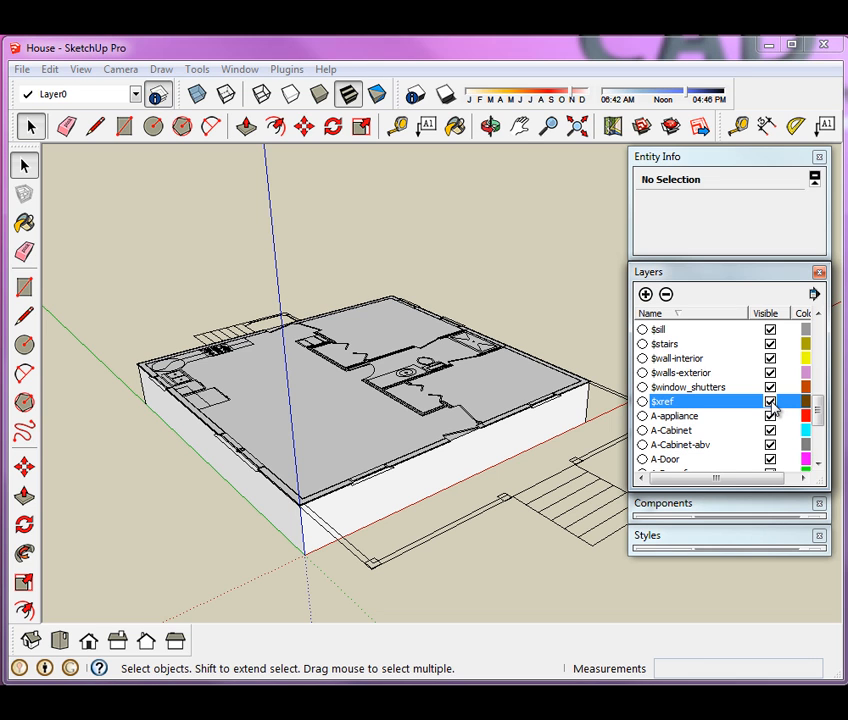
pyautogui.moveTo(818, 420); pyautogui.dragTo(820, 371)
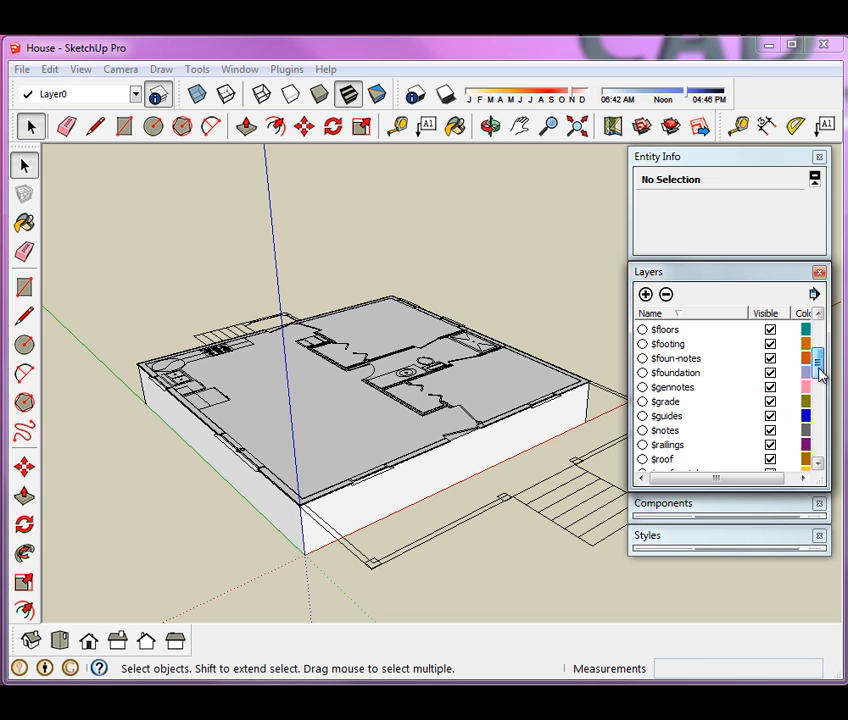
pyautogui.click(774, 333)
pyautogui.click(770, 330)
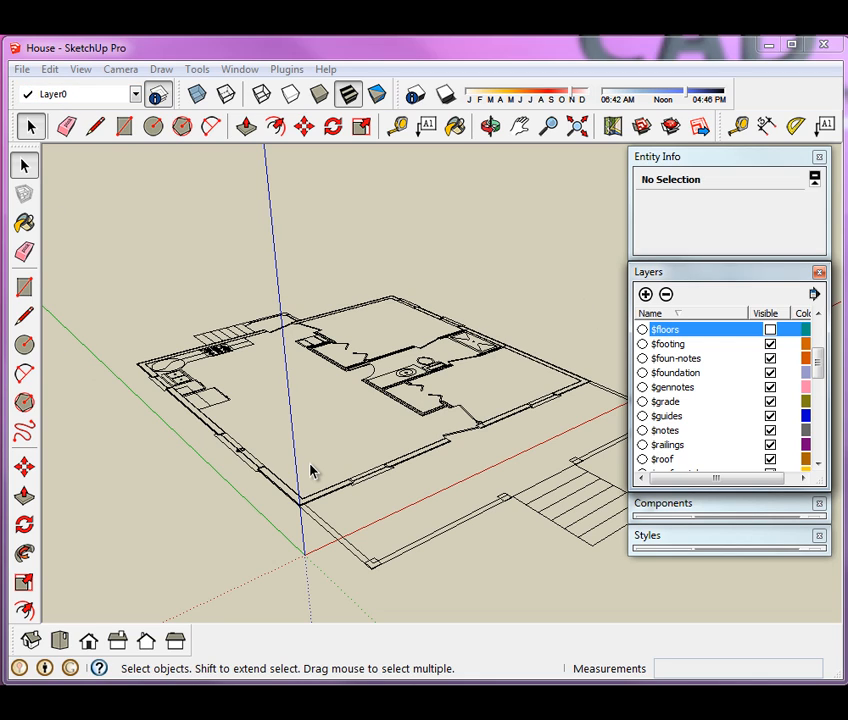
# - Draw a rectangle along the exterior wall outline, from the outer corner by the kitchen to the diagonally opposite outer corner
pyautogui.scroll(3, 153, 370)
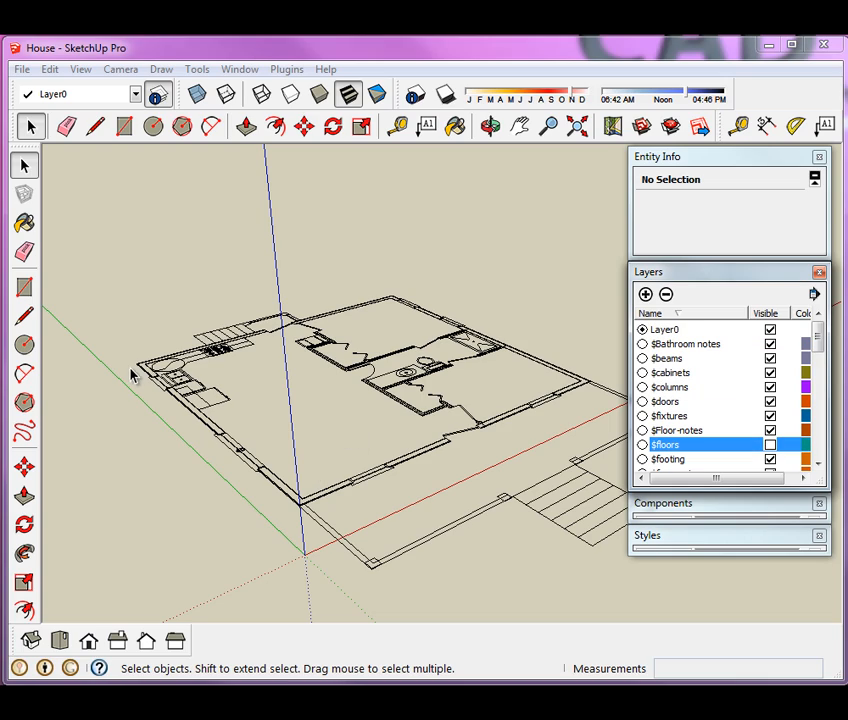
pyautogui.click(133, 375)
pyautogui.scroll(8, 133, 380)
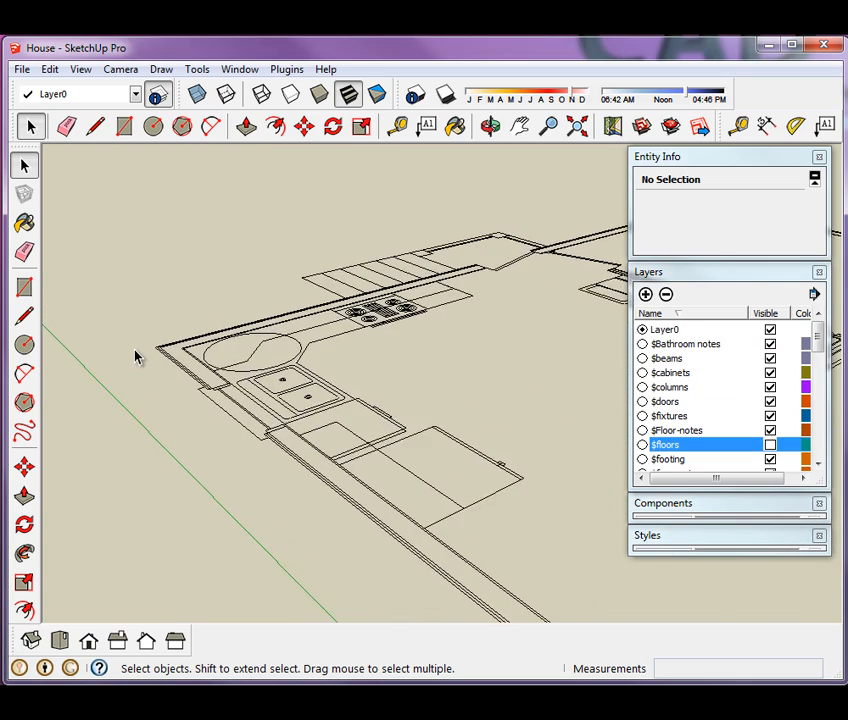
pyautogui.scroll(2, 135, 351)
pyautogui.moveTo(294, 331); pyautogui.dragTo(305, 423, button='middle')
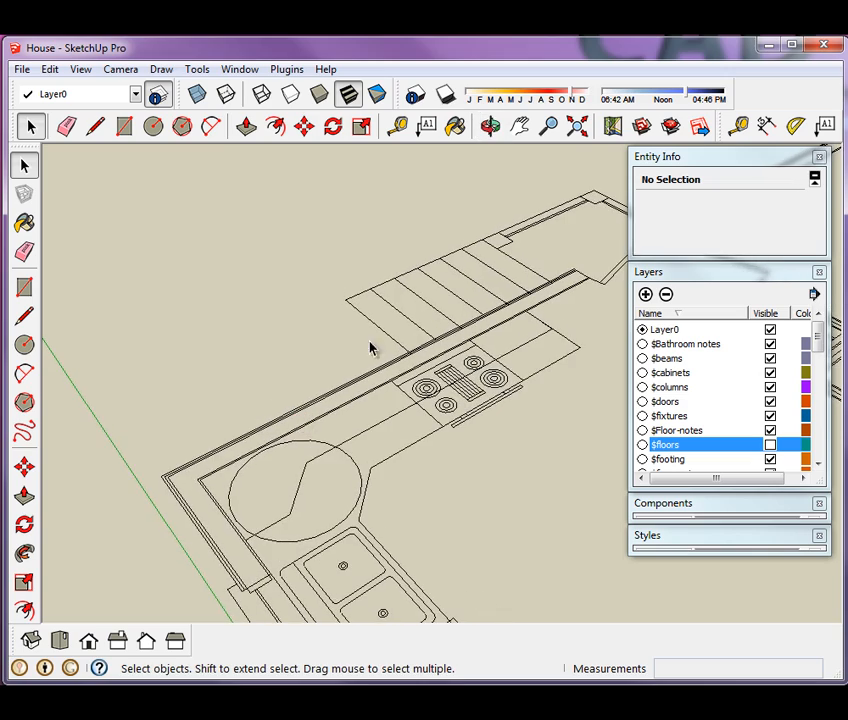
pyautogui.scroll(-3, 370, 275)
pyautogui.scroll(6, 203, 440)
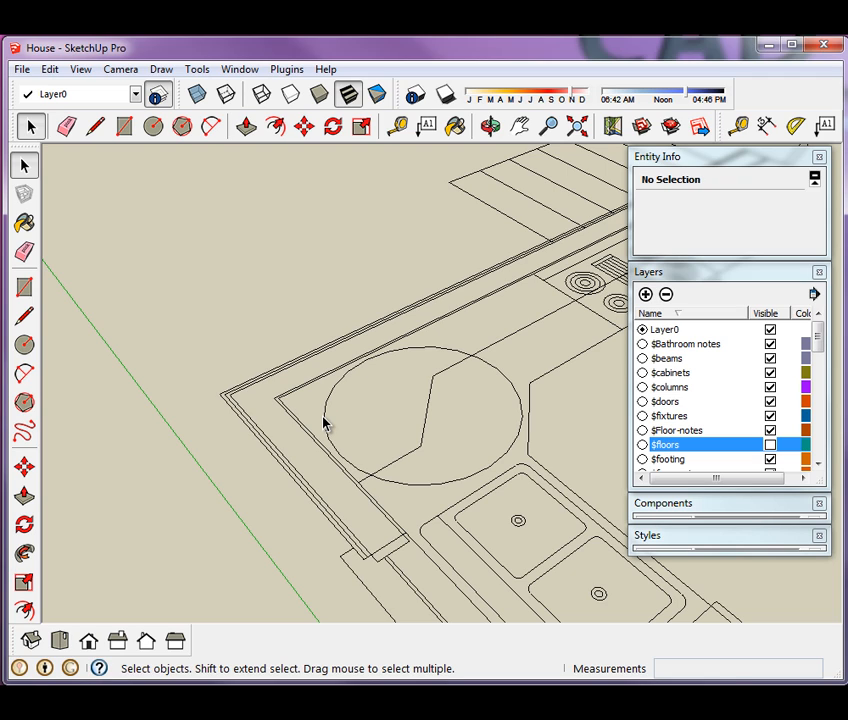
pyautogui.click(684, 332)
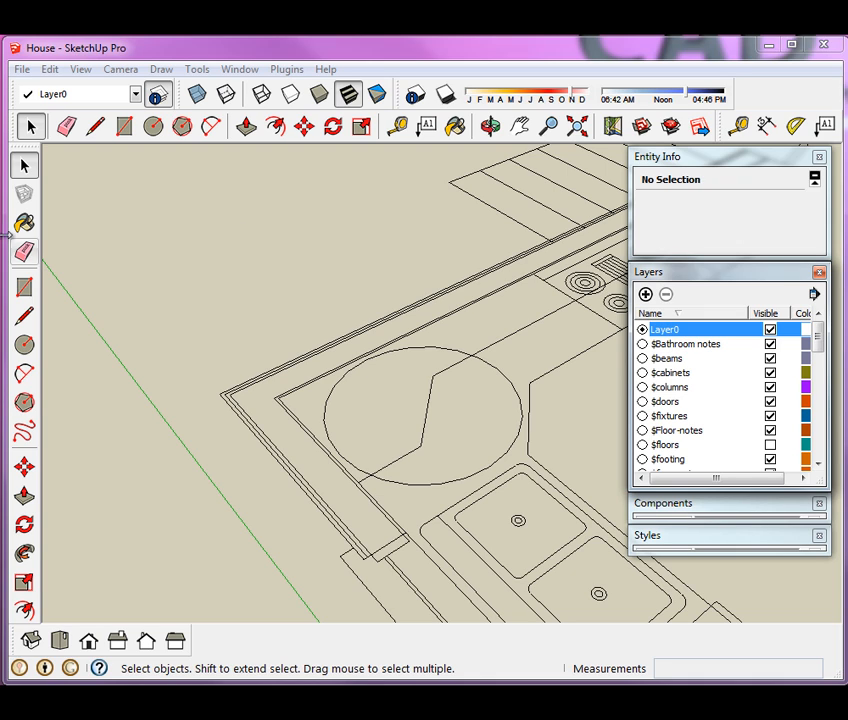
pyautogui.click(25, 287)
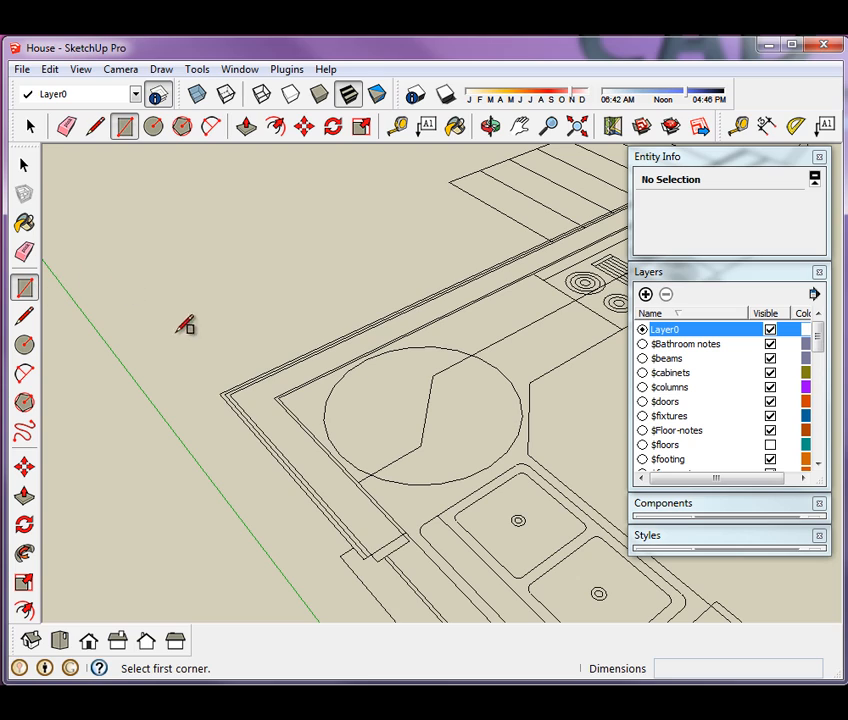
pyautogui.click(222, 392)
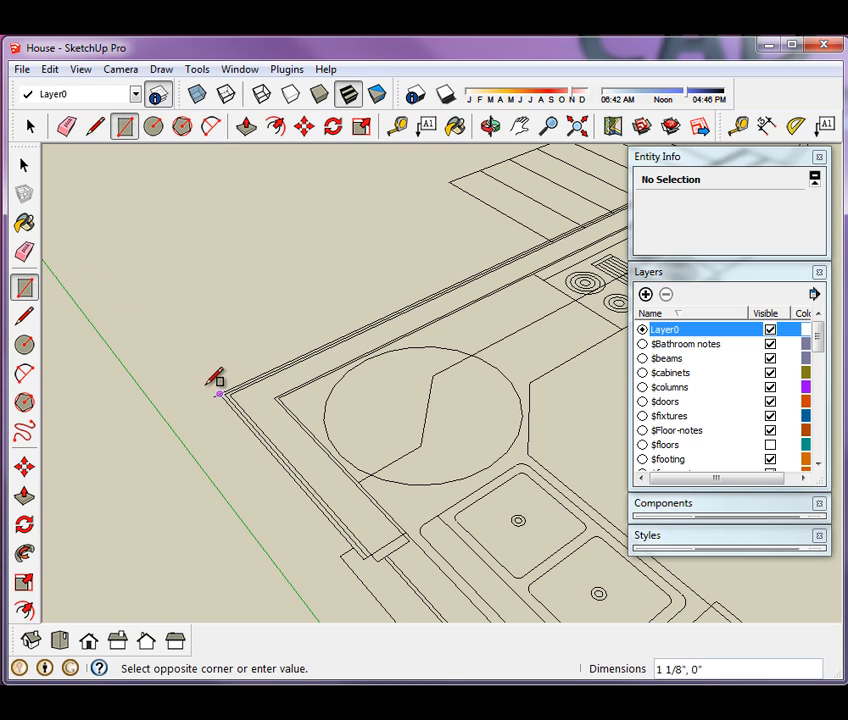
pyautogui.scroll(-1, 130, 410)
pyautogui.scroll(-5, 130, 405)
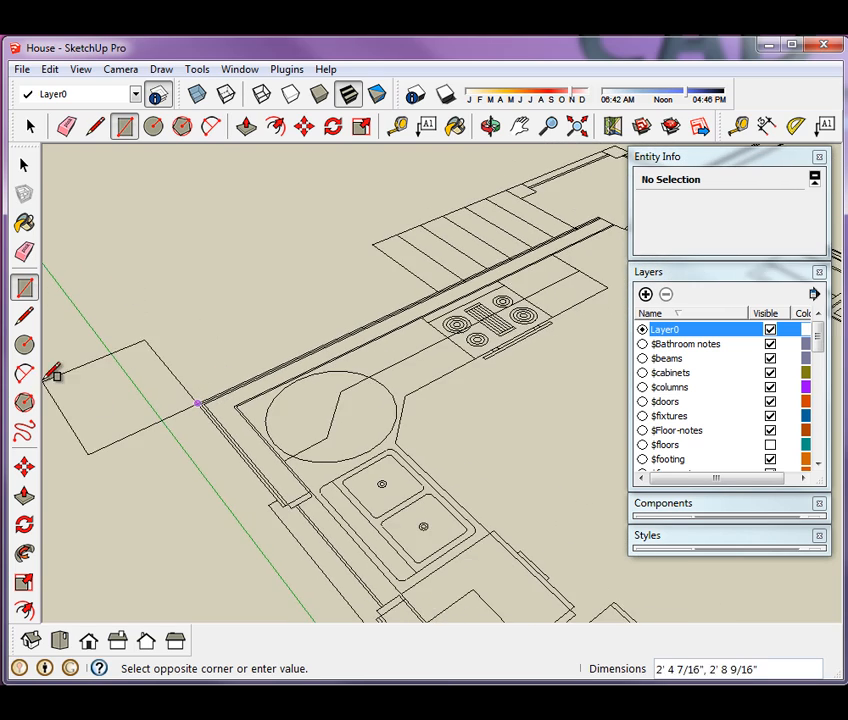
pyautogui.moveTo(113, 395); pyautogui.dragTo(581, 420, button='middle')
pyautogui.scroll(6, 532, 445)
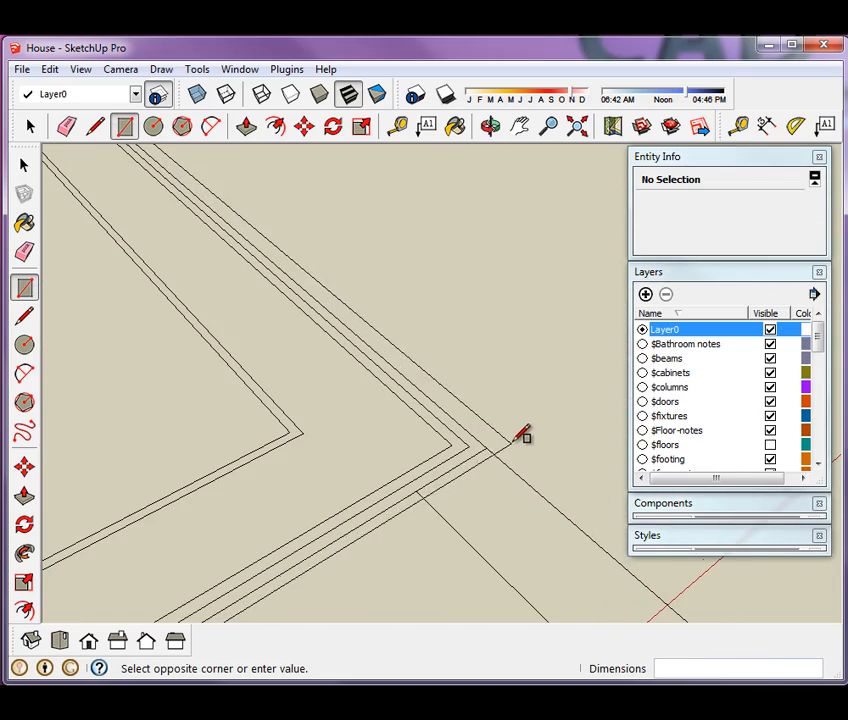
pyautogui.click(486, 447)
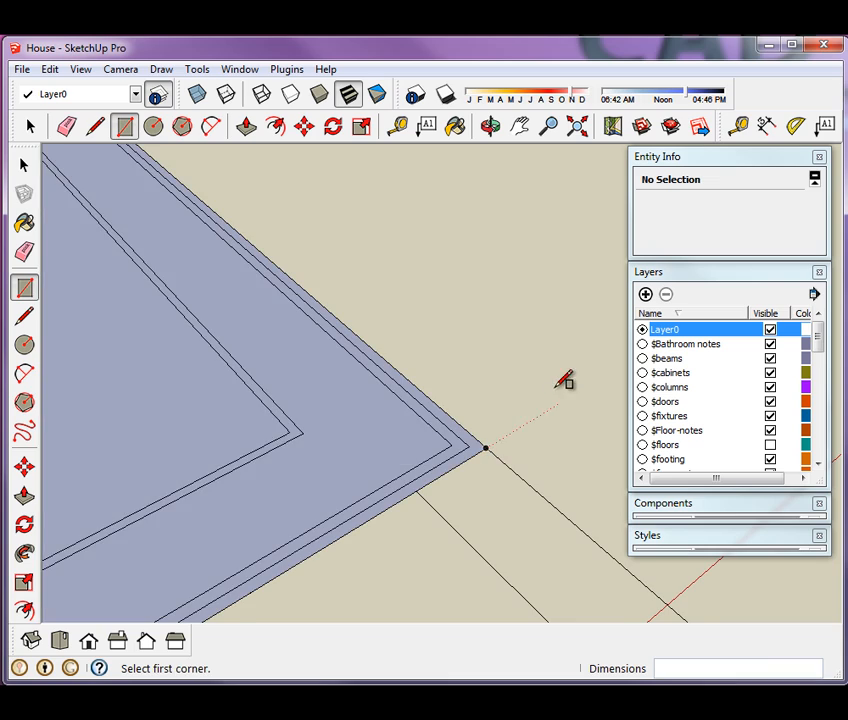
# - Push/Pull the new rectangle's face up 9' to form a solid block
pyautogui.scroll(-4, 566, 410)
pyautogui.scroll(-6, 587, 365)
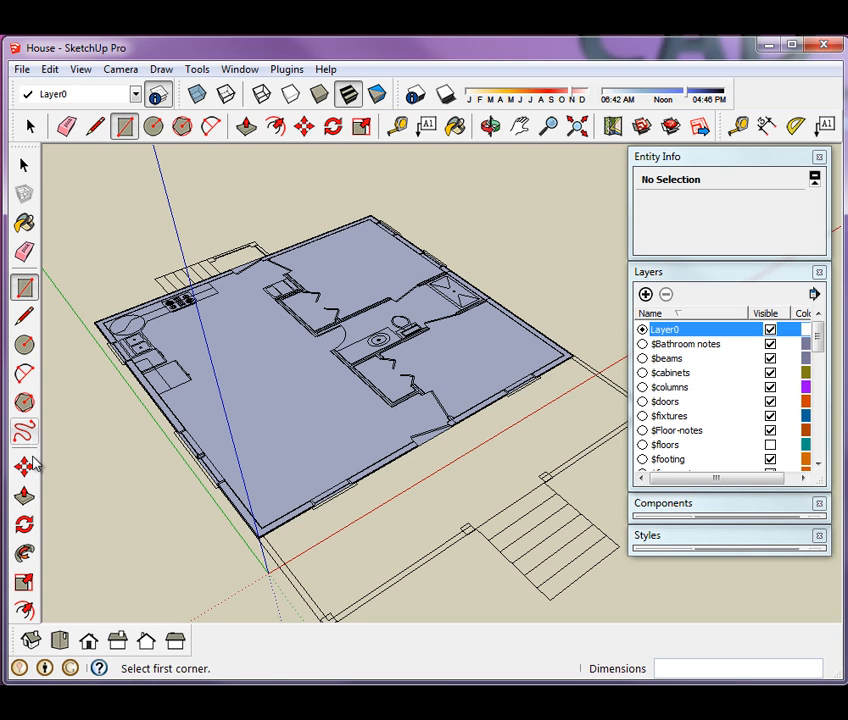
pyautogui.click(24, 496)
pyautogui.click(290, 478)
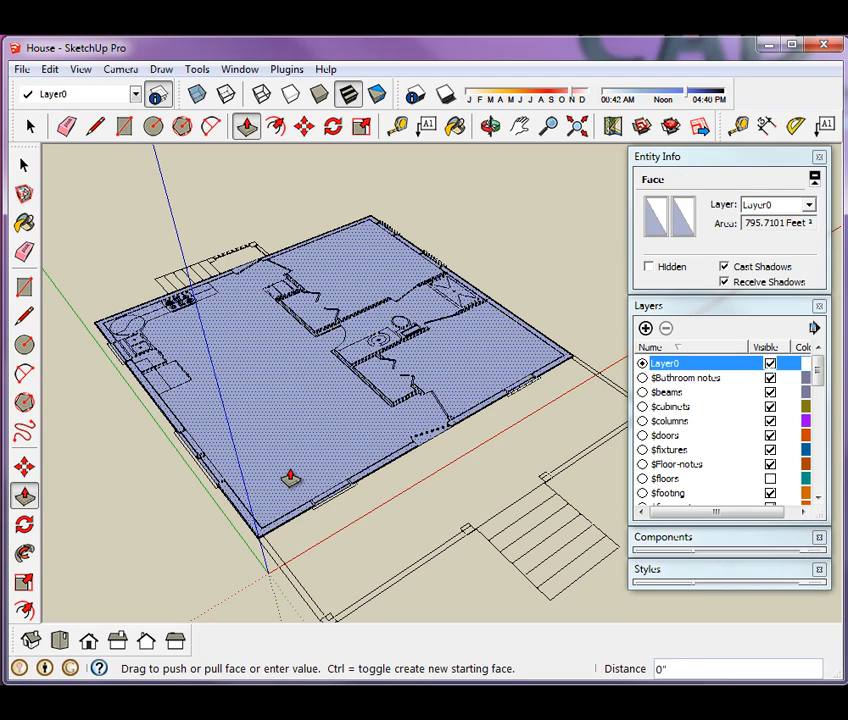
pyautogui.write('9')
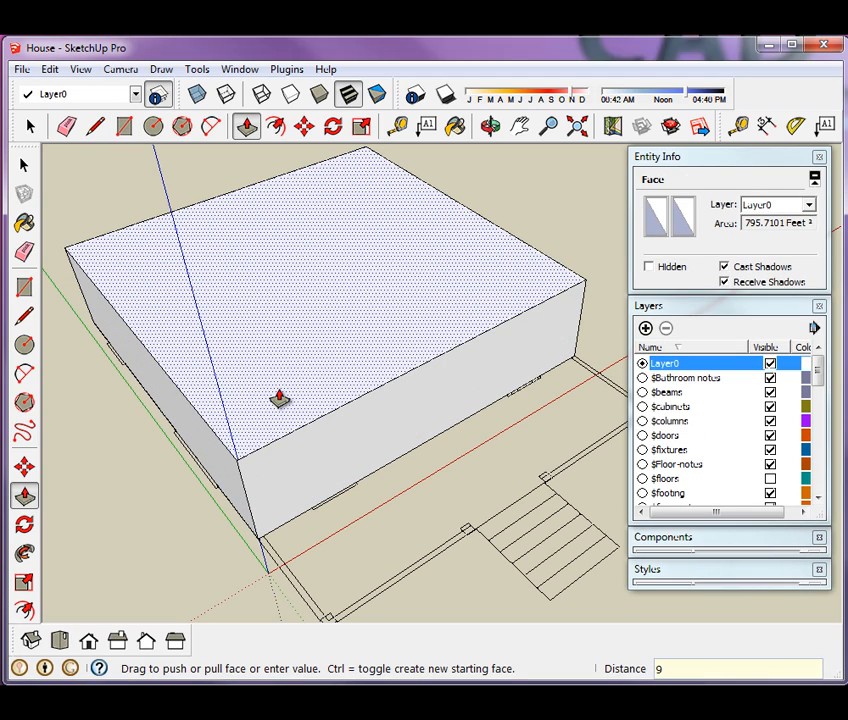
pyautogui.press('Return')
pyautogui.moveTo(288, 508)
pyautogui.mouseDown(button='middle')
pyautogui.moveTo(309, 432)
pyautogui.moveTo(314, 333)
pyautogui.moveTo(382, 279)
pyautogui.moveTo(443, 263)
pyautogui.moveTo(547, 261)
pyautogui.moveTo(49, 312)
pyautogui.moveTo(13, 333)
pyautogui.moveTo(4, 368)
pyautogui.moveTo(309, 360)
pyautogui.moveTo(362, 412)
pyautogui.mouseUp(button='middle')
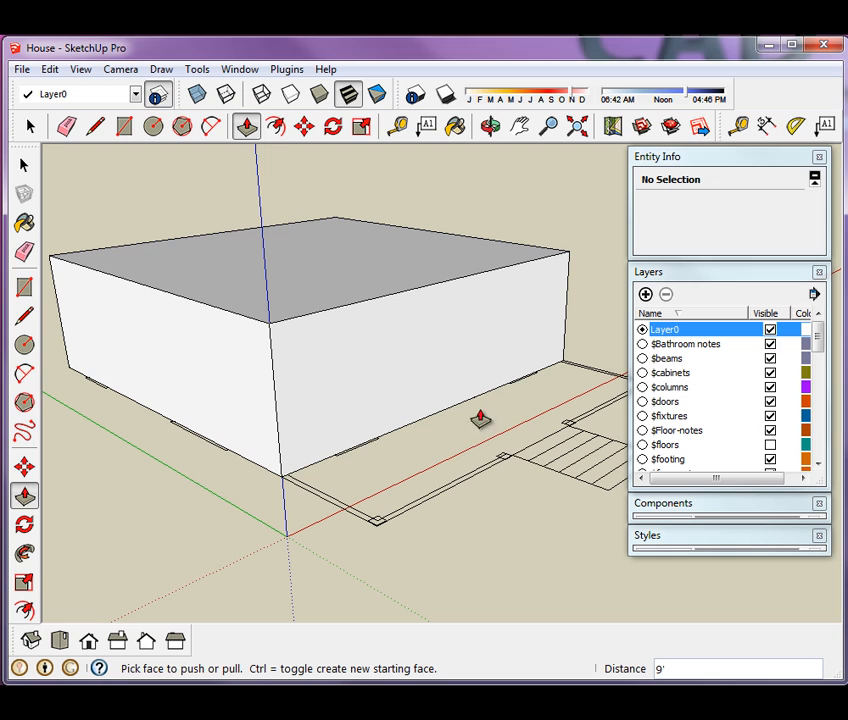
# - Browse the in-model components and switch to the Cottage_components collection
pyautogui.click(716, 280)
pyautogui.click(706, 306)
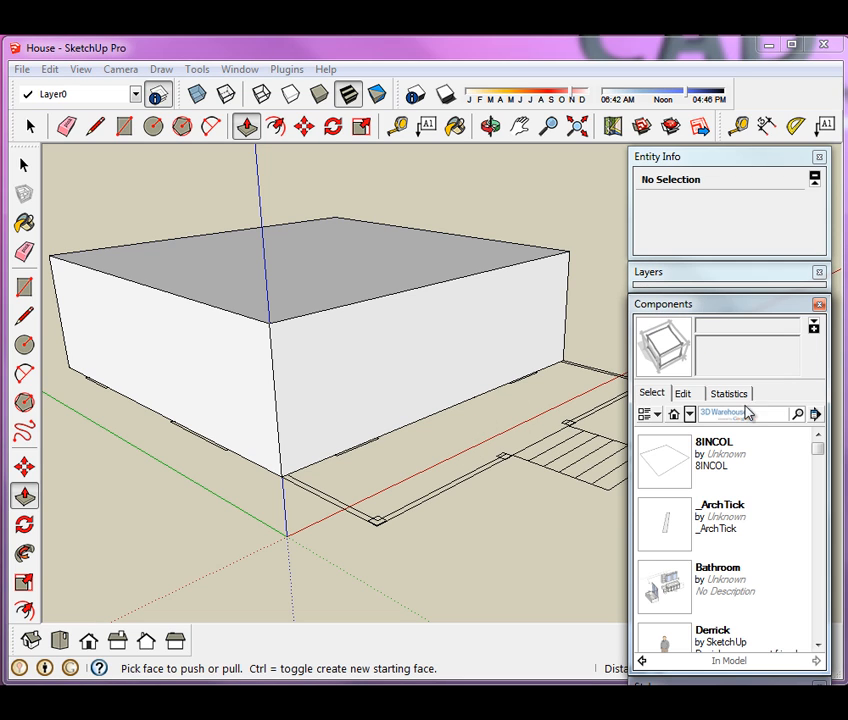
pyautogui.moveTo(819, 452); pyautogui.dragTo(821, 538)
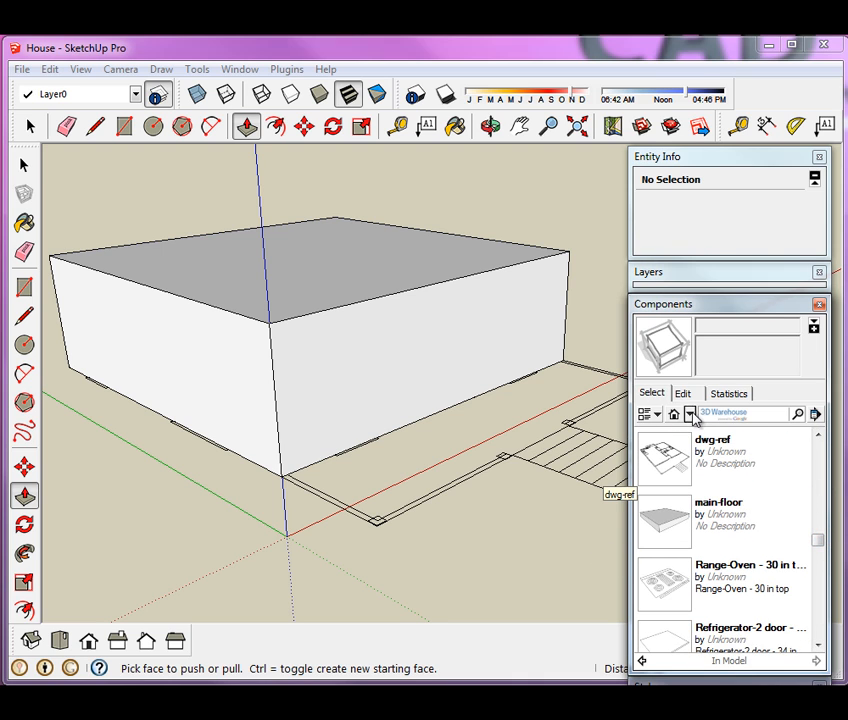
pyautogui.click(690, 418)
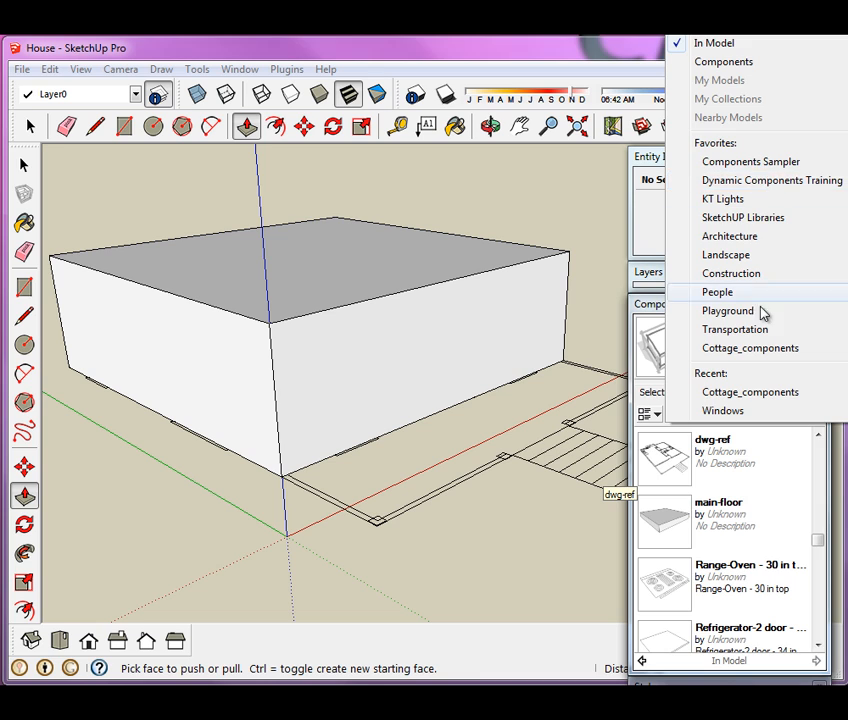
pyautogui.click(716, 350)
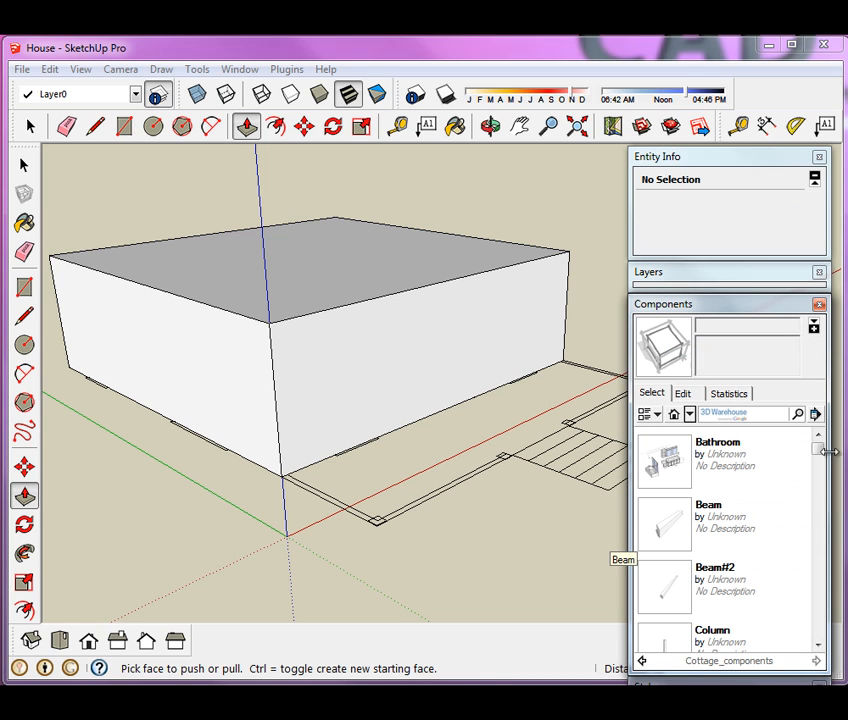
# - Place the Int_Door_bedroom raised-panel door on the bottom edge of the block's front wall
pyautogui.scroll(-5, 825, 462)
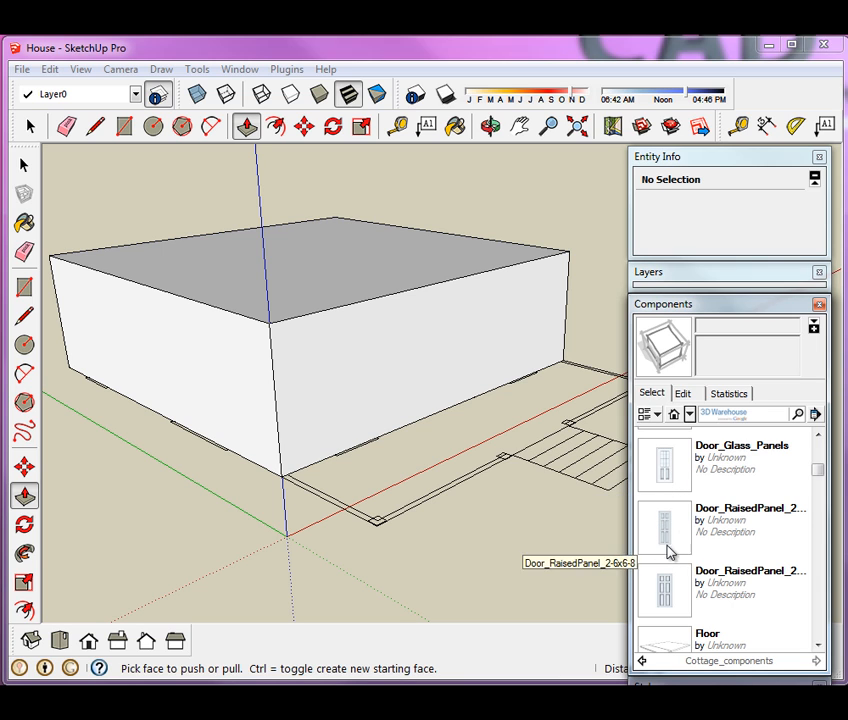
pyautogui.click(655, 590)
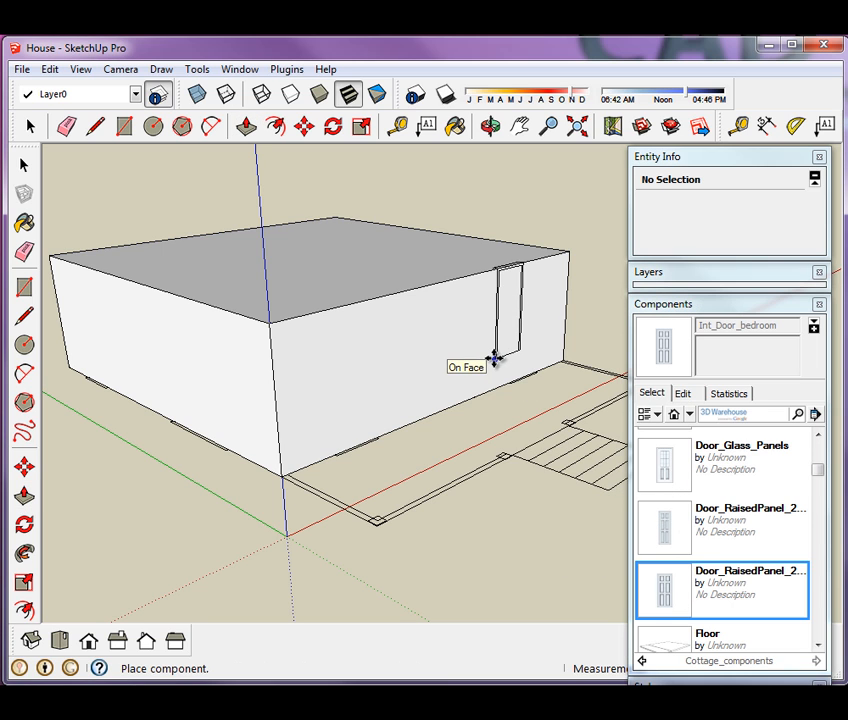
pyautogui.scroll(5, 426, 400)
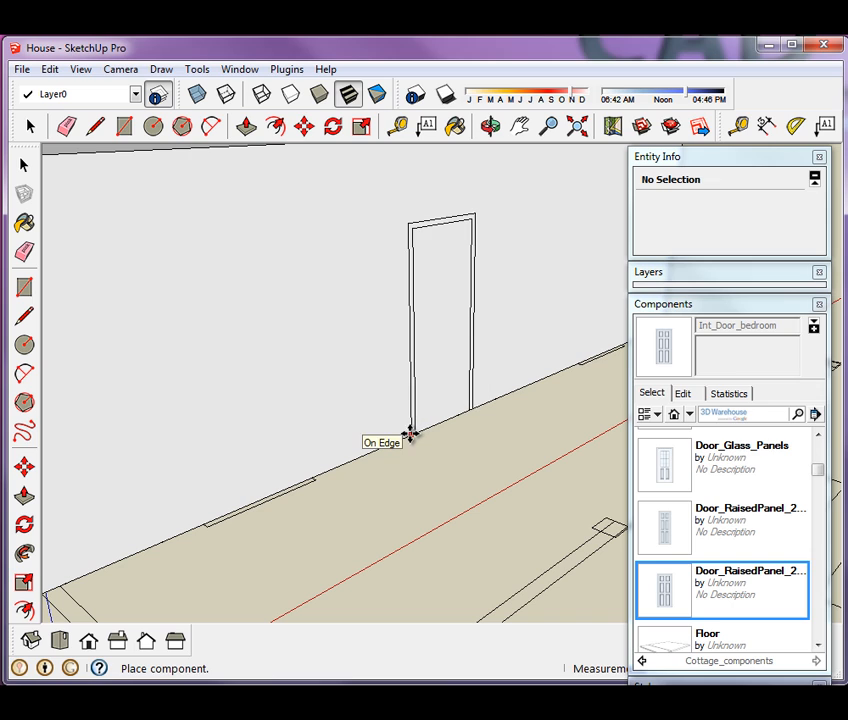
pyautogui.click(411, 432)
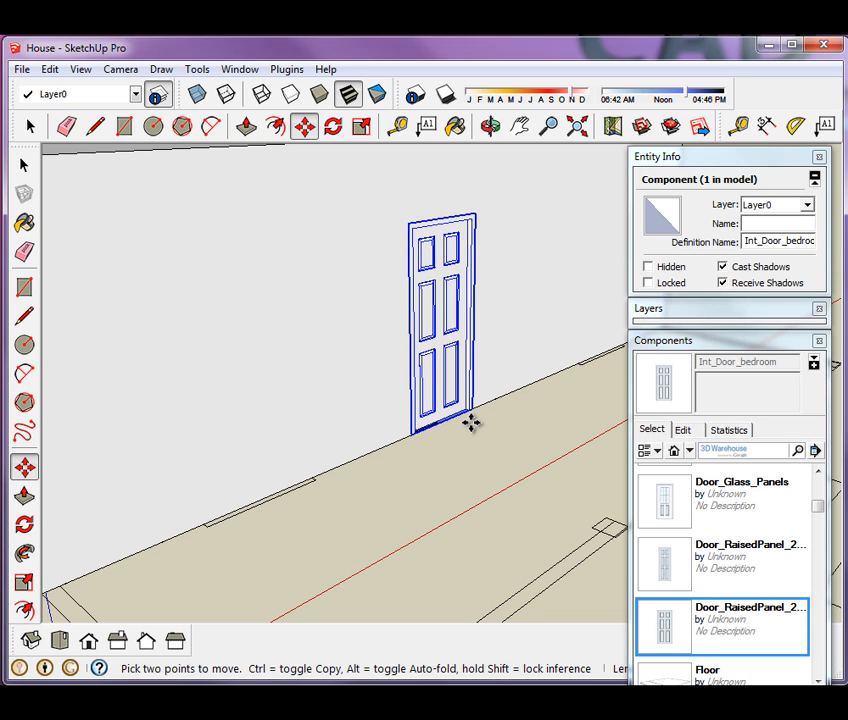
# - Place the shuttered double-hung window Window_w2 on the front wall beside the door
pyautogui.moveTo(818, 524); pyautogui.dragTo(824, 645)
pyautogui.click(672, 668)
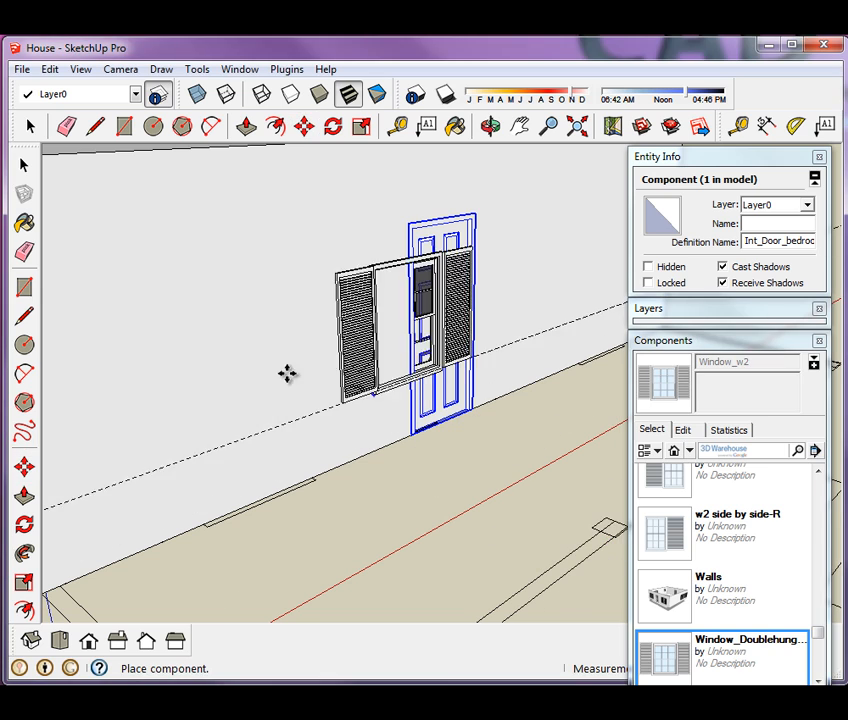
pyautogui.click(206, 382)
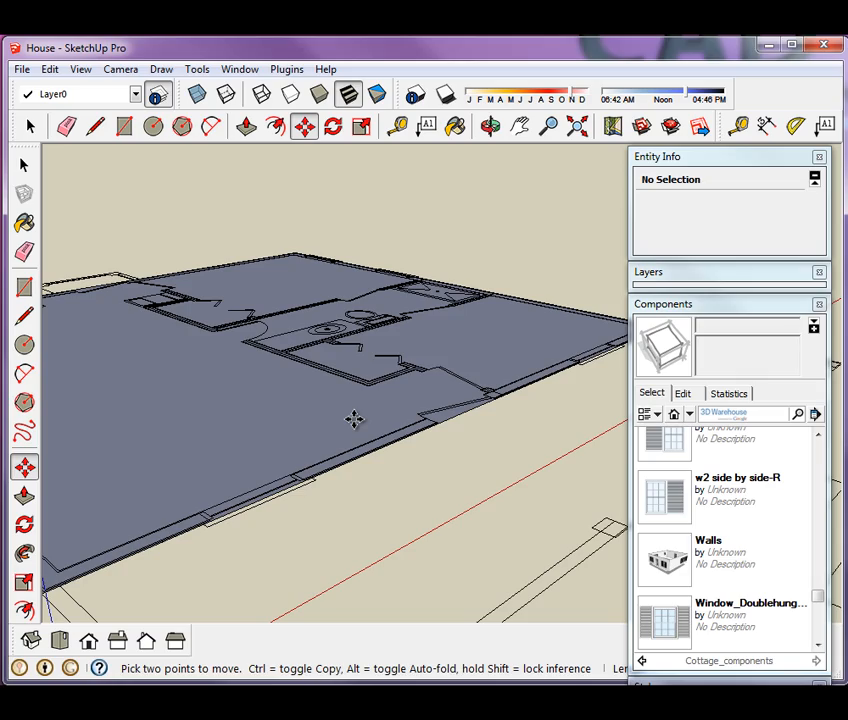
# - Draw a rectangle on the floor face along the plan's inside wall lines, from the kitchen's outer corner to the diagonally opposite inside corner
pyautogui.moveTo(354, 419); pyautogui.dragTo(414, 481, button='middle')
pyautogui.scroll(3, 414, 481)
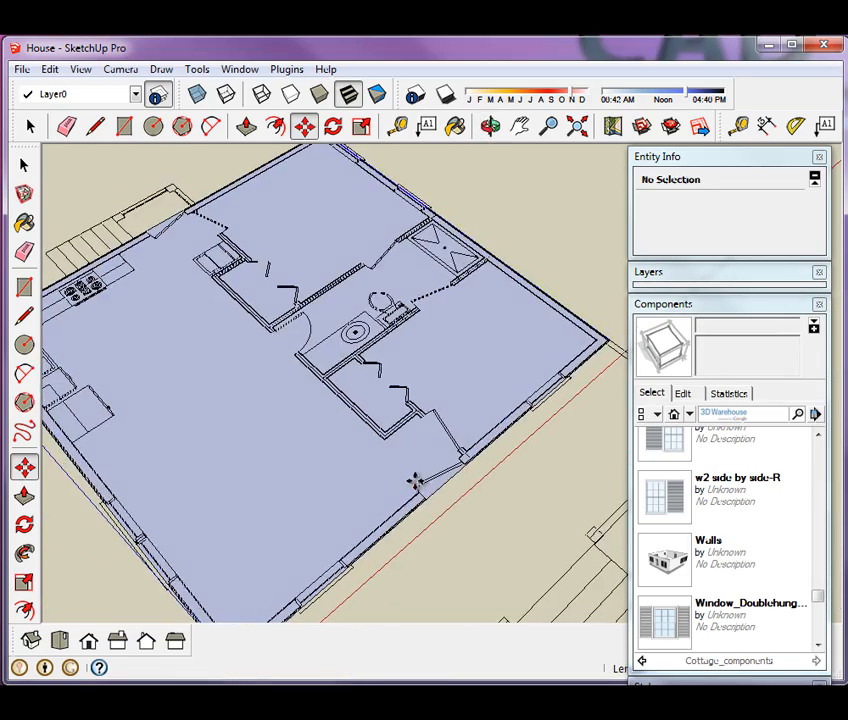
pyautogui.scroll(-3, 410, 483)
pyautogui.scroll(3, 263, 496)
pyautogui.scroll(-4, 413, 420)
pyautogui.scroll(3, 334, 460)
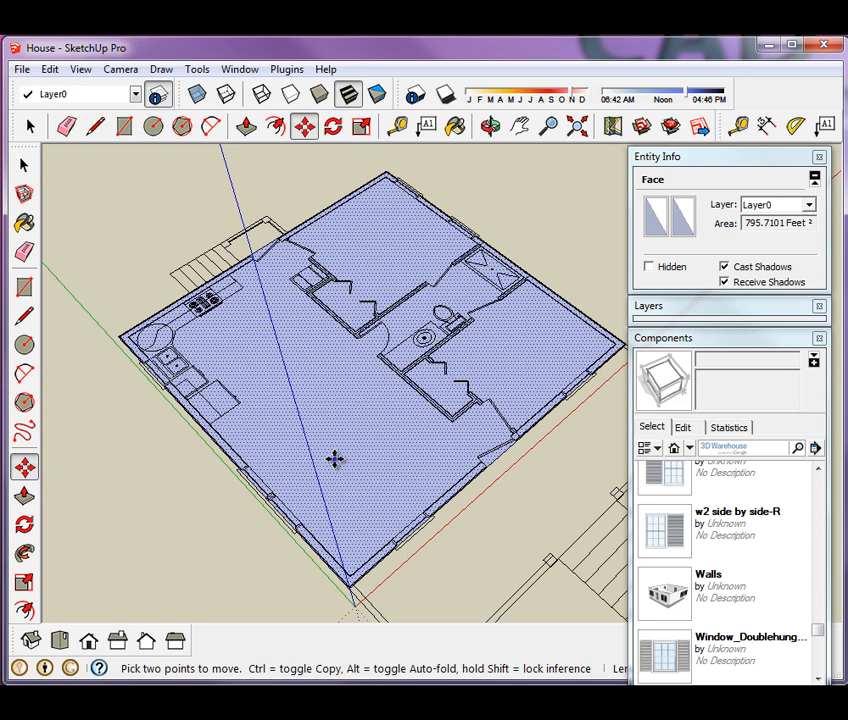
pyautogui.press('Escape')
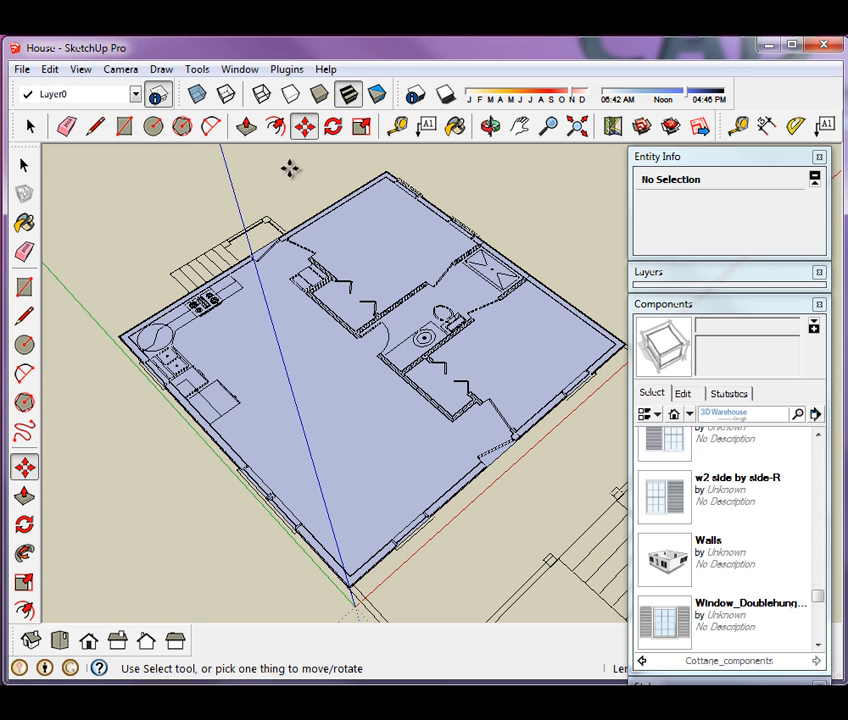
pyautogui.click(124, 127)
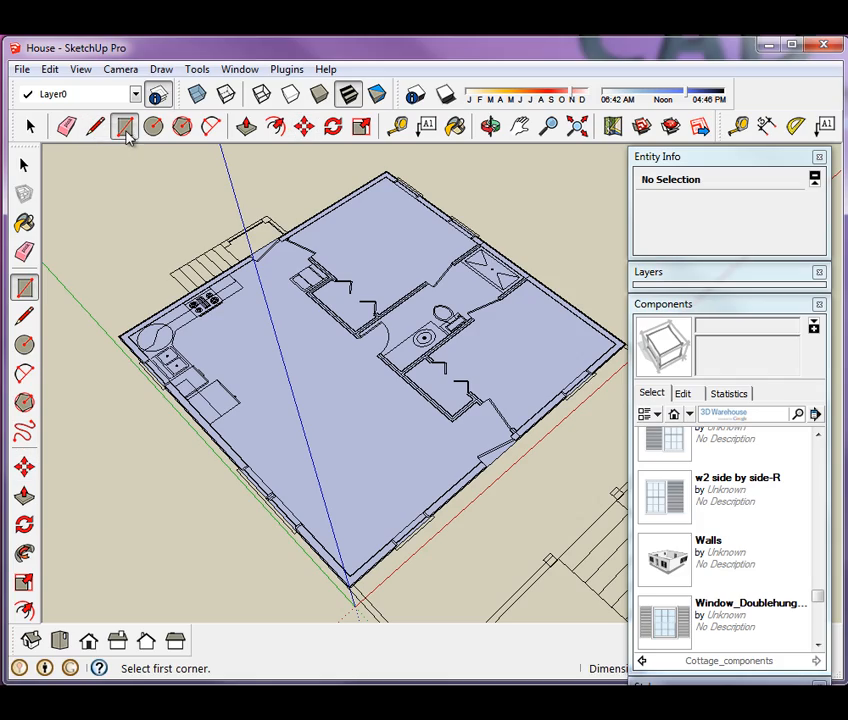
pyautogui.scroll(3, 132, 280)
pyautogui.scroll(6, 136, 382)
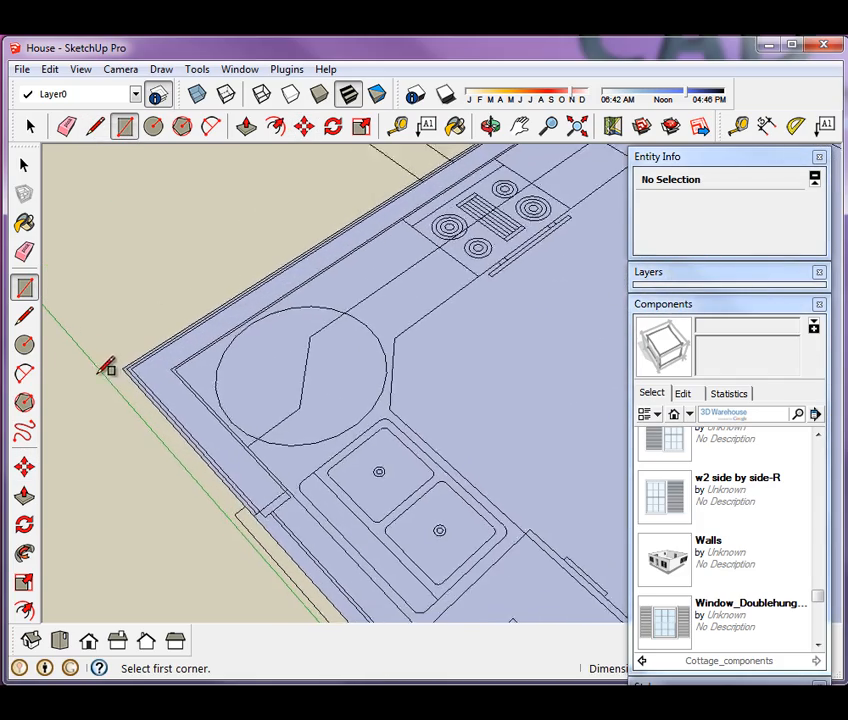
pyautogui.scroll(2, 140, 375)
pyautogui.scroll(4, 275, 365)
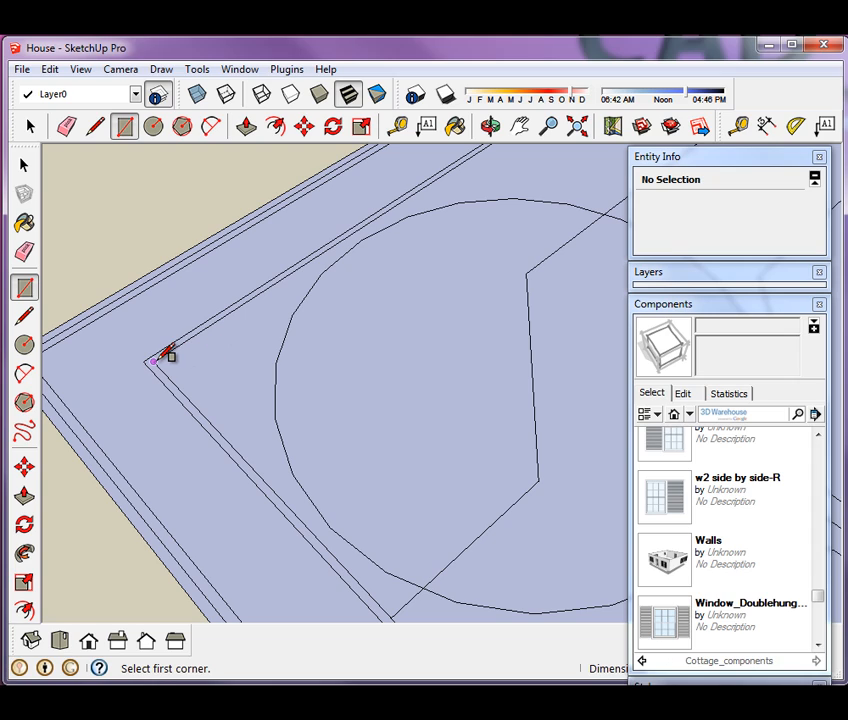
pyautogui.click(153, 361)
pyautogui.scroll(-2, 155, 362)
pyautogui.scroll(-8, 153, 362)
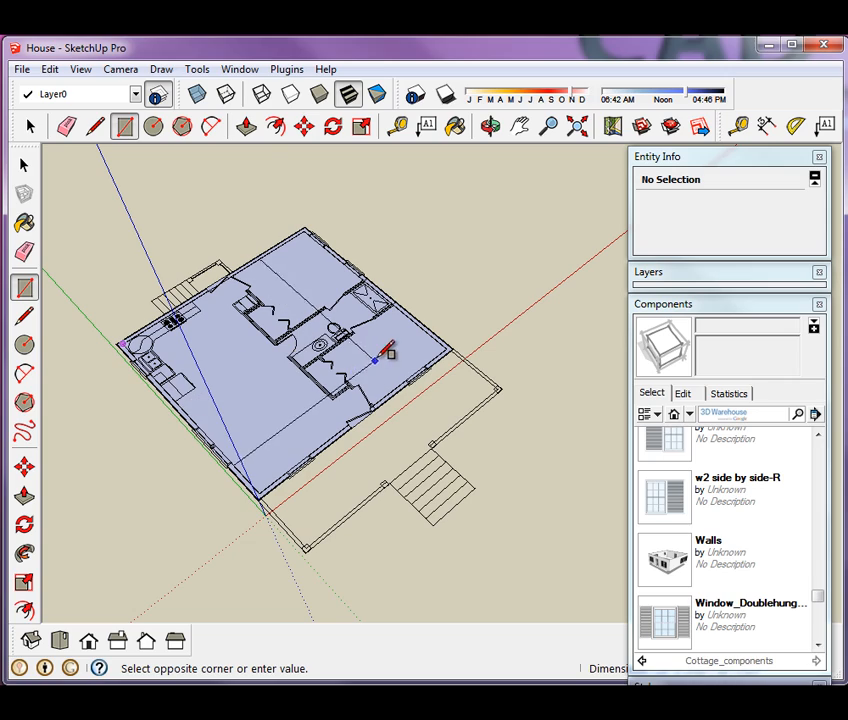
pyautogui.scroll(1, 440, 350)
pyautogui.scroll(5, 450, 345)
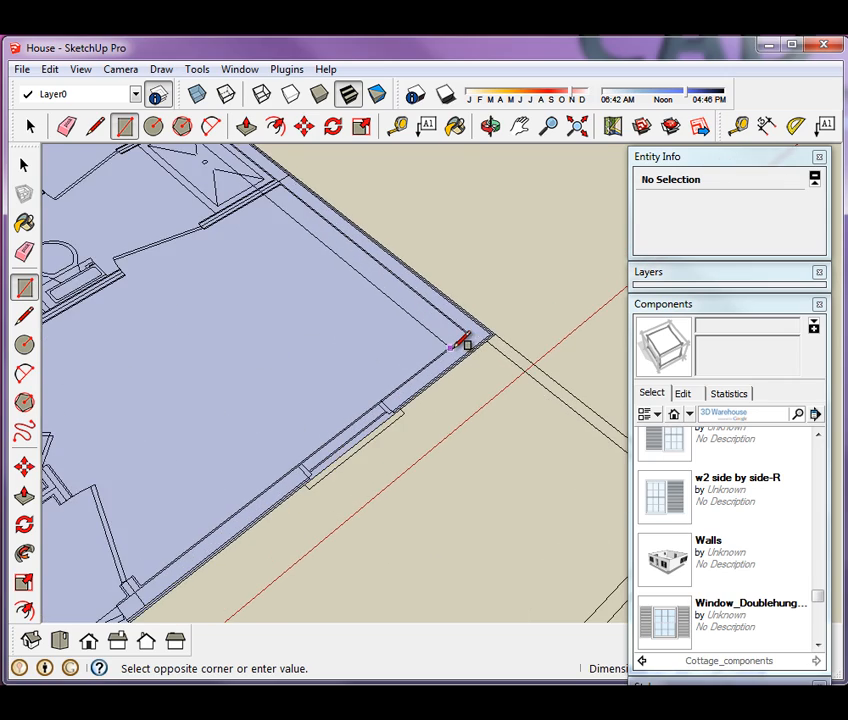
pyautogui.scroll(2, 478, 330)
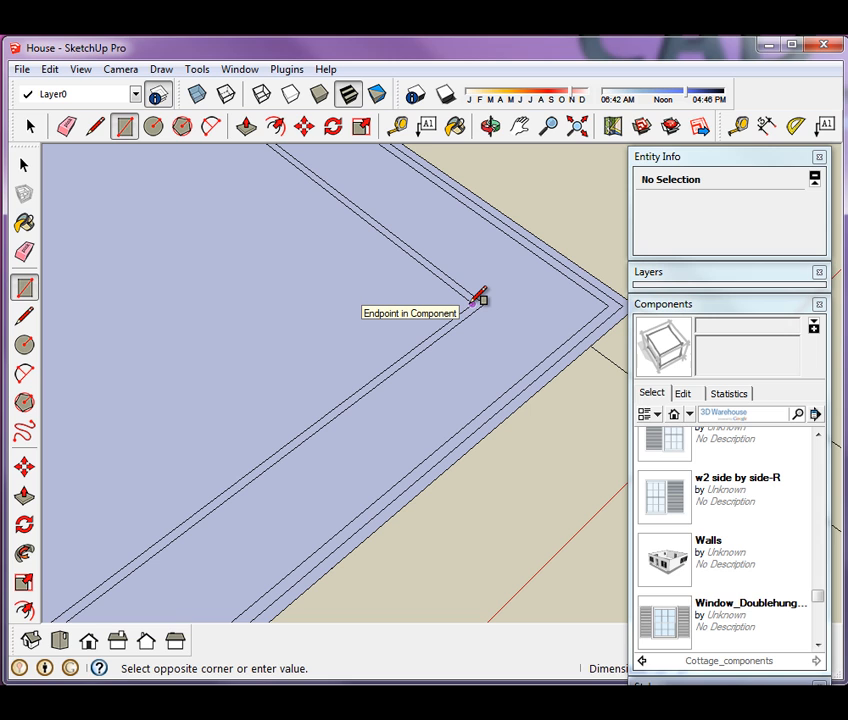
pyautogui.click(479, 298)
# - Hide the $xref layer so the referenced floor plan linework is off
pyautogui.scroll(-5, 549, 293)
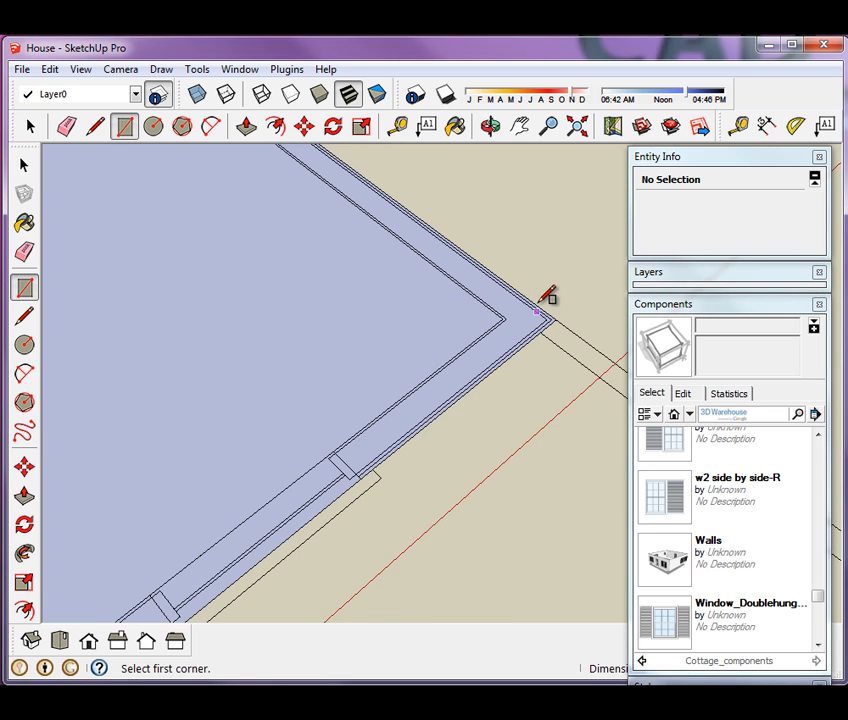
pyautogui.click(752, 305)
pyautogui.click(752, 276)
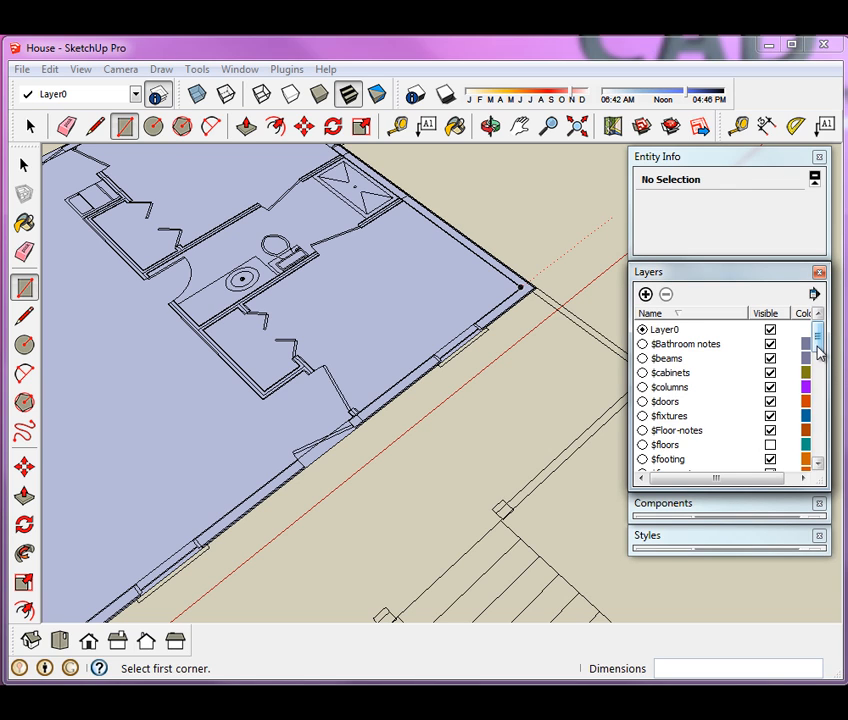
pyautogui.moveTo(822, 348); pyautogui.dragTo(824, 420)
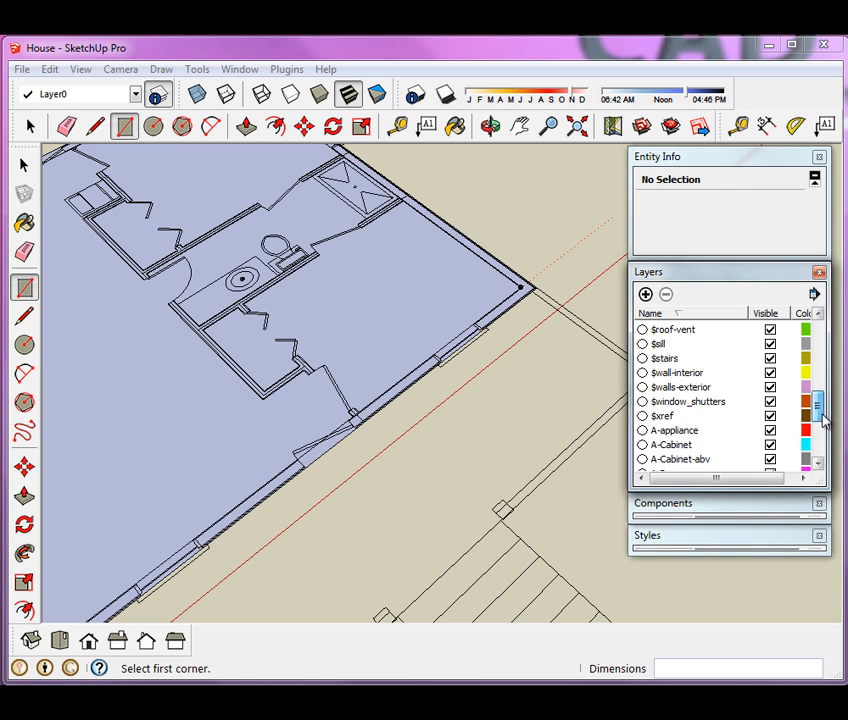
pyautogui.click(770, 416)
pyautogui.scroll(-4, 772, 428)
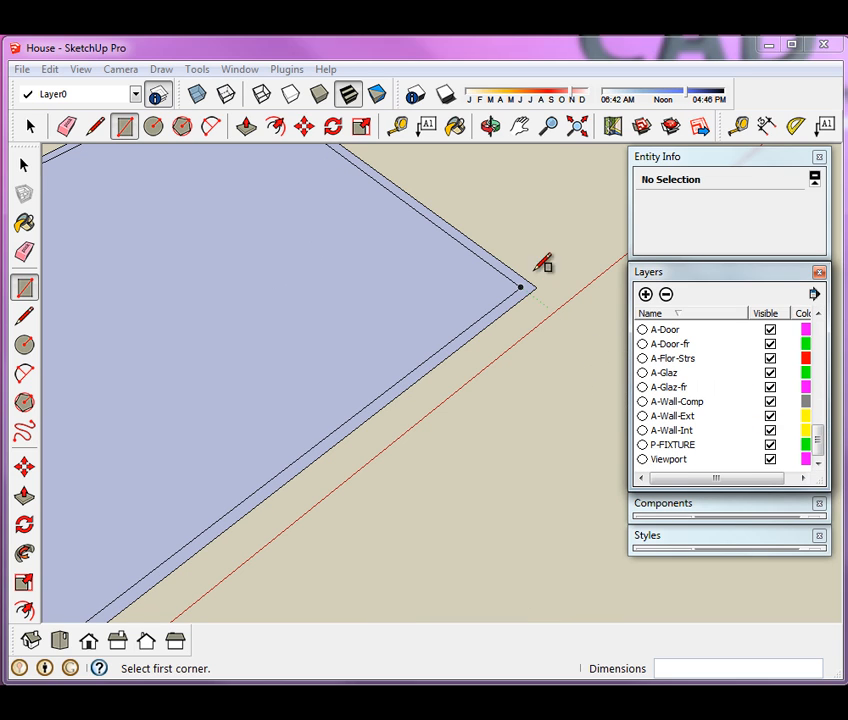
# - Delete the large inner face, keeping only the narrow wall-thickness ring around the perimeter
pyautogui.click(577, 126)
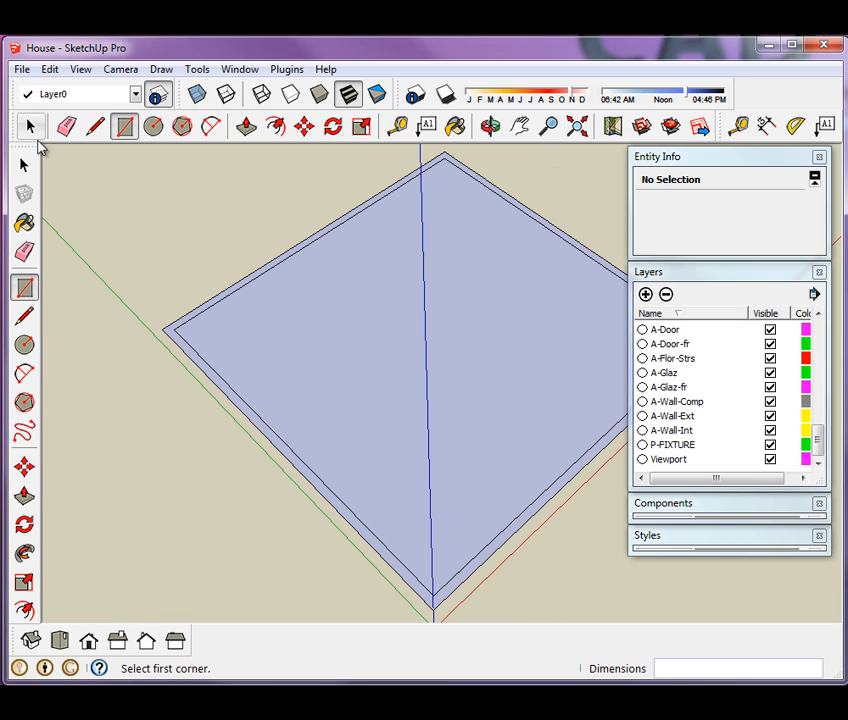
pyautogui.click(30, 126)
pyautogui.click(343, 377)
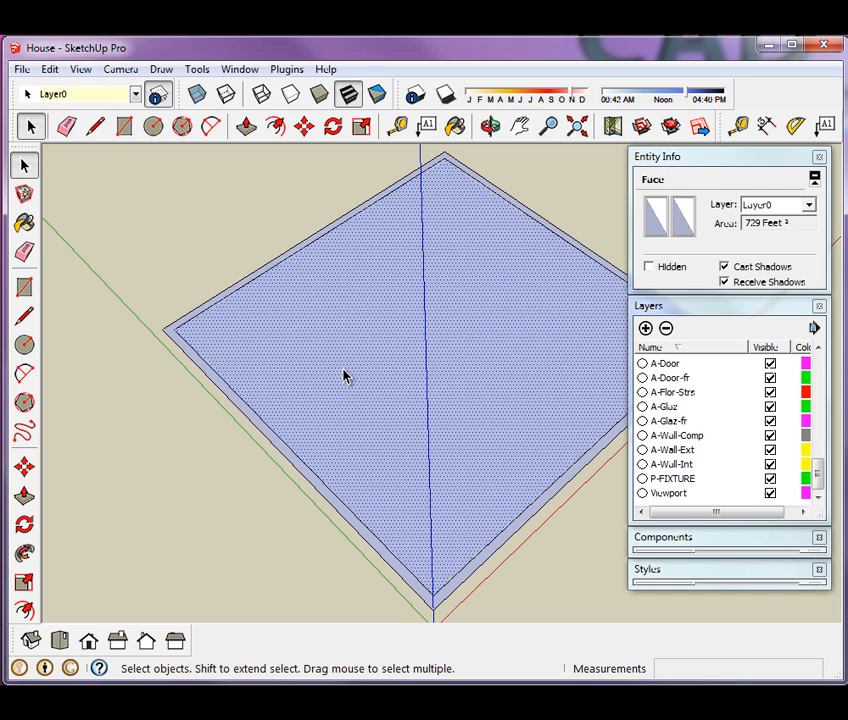
pyautogui.press('Delete')
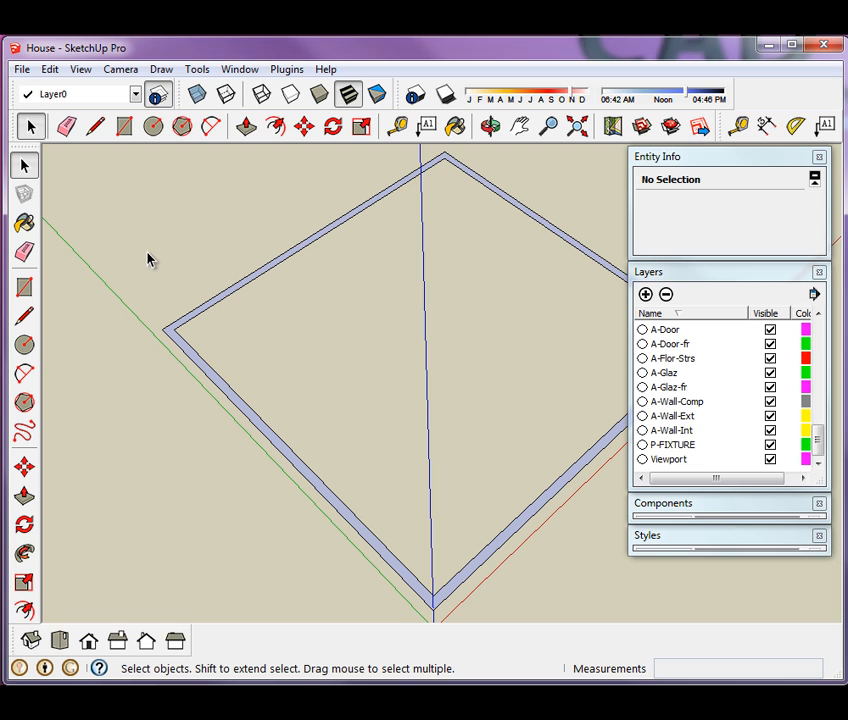
# - Push/Pull the perimeter wall ring up 9' to form the exterior walls
pyautogui.press('p')
pyautogui.moveTo(174, 347); pyautogui.dragTo(167, 273)
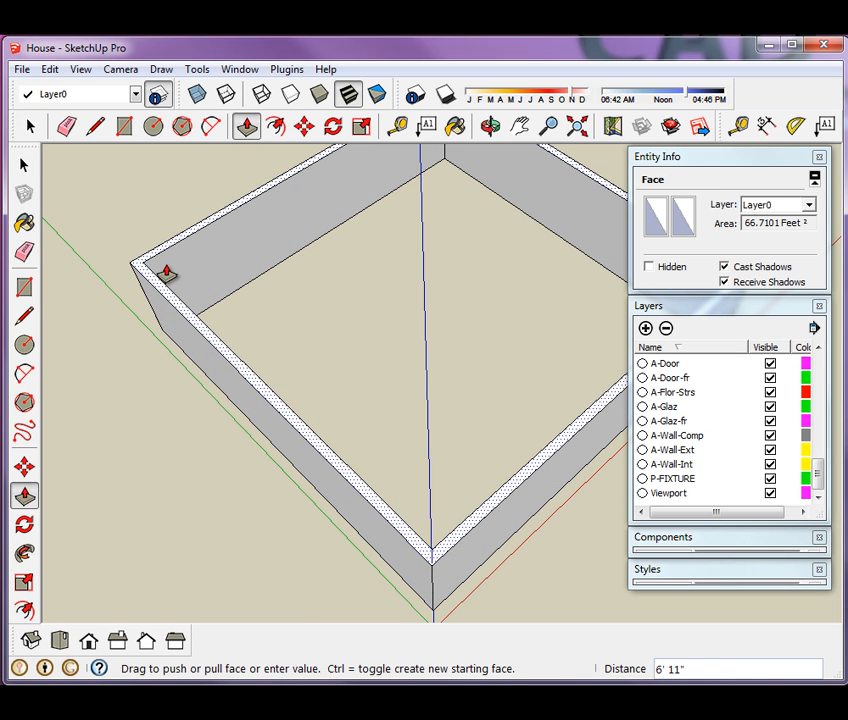
pyautogui.write('9')
pyautogui.press('Return')
pyautogui.press('space')
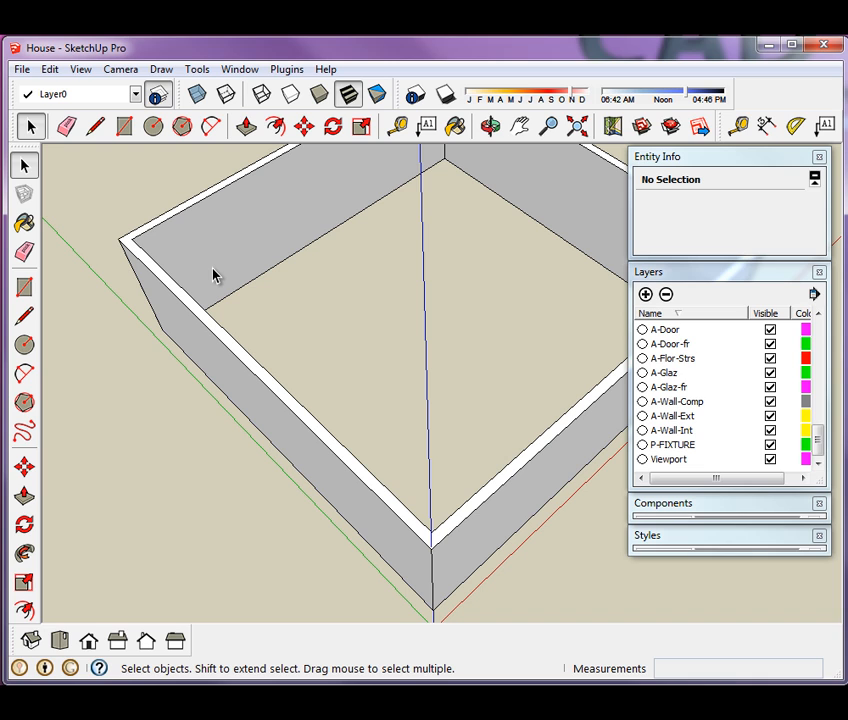
# - Select all the connected wall geometry and make it a component named Ext-walls
pyautogui.tripleClick(213, 276)
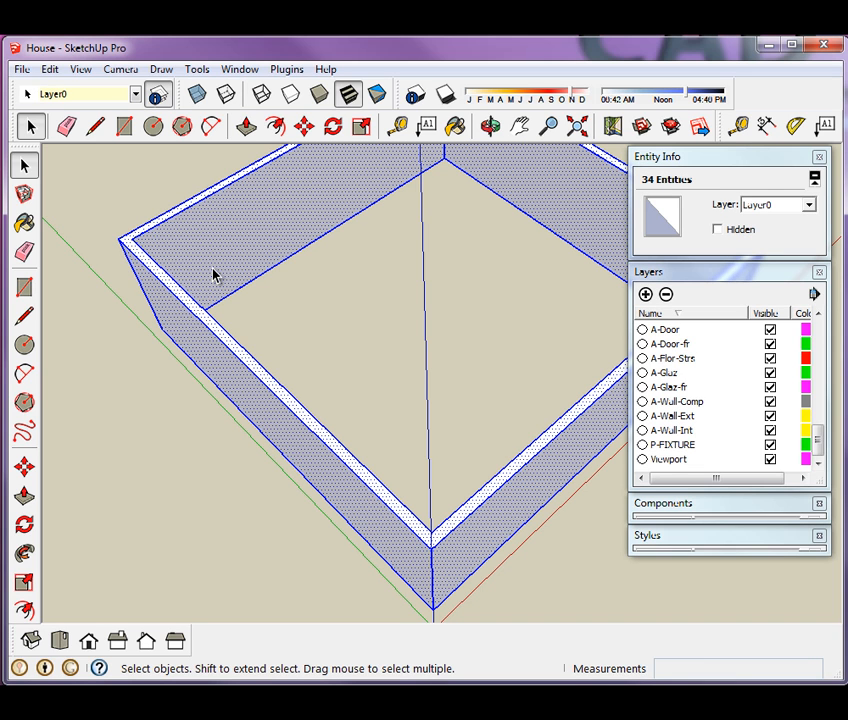
pyautogui.rightClick(213, 276)
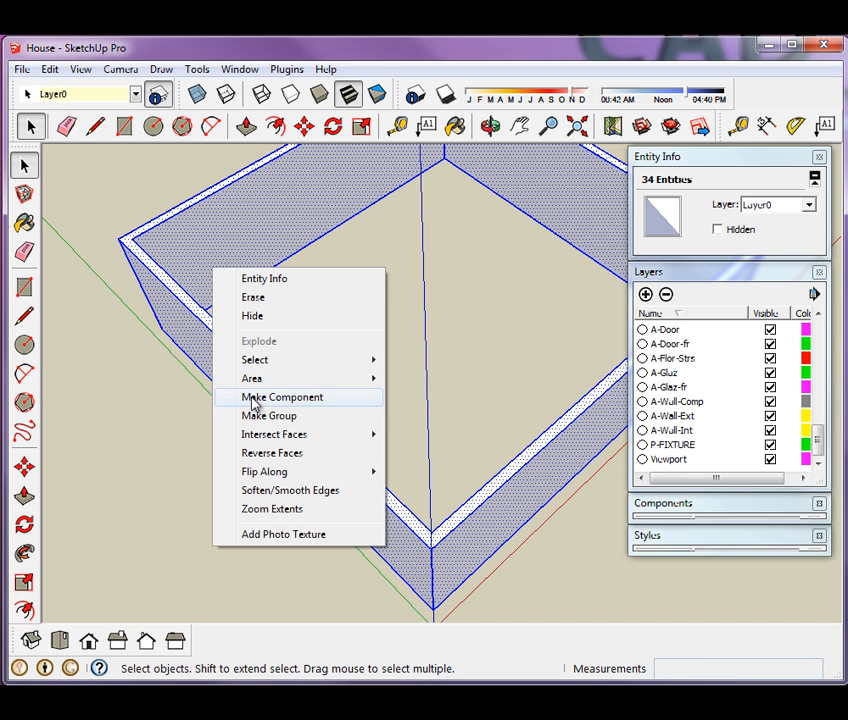
pyautogui.click(254, 398)
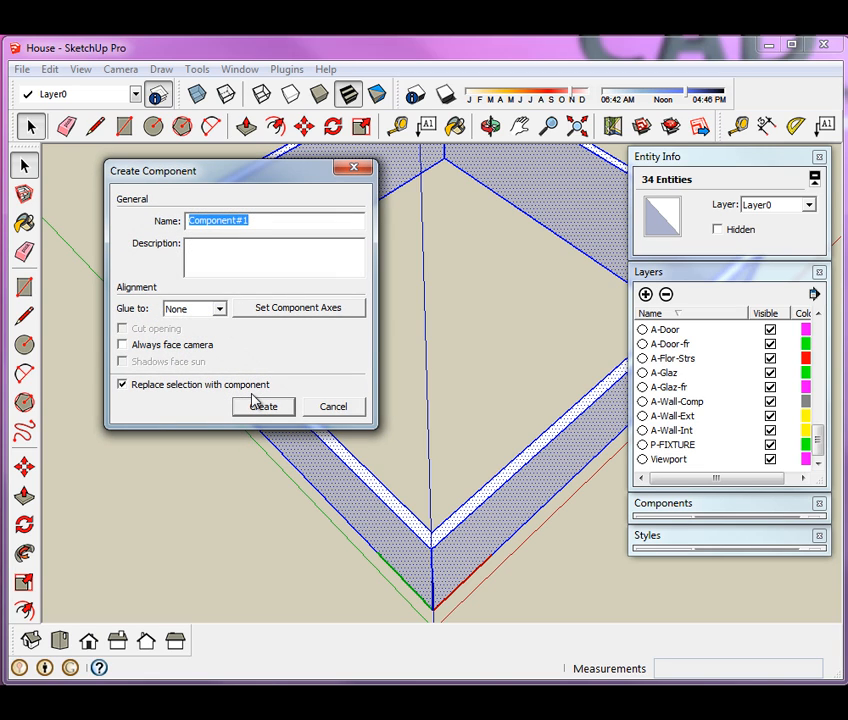
pyautogui.write('Ext')
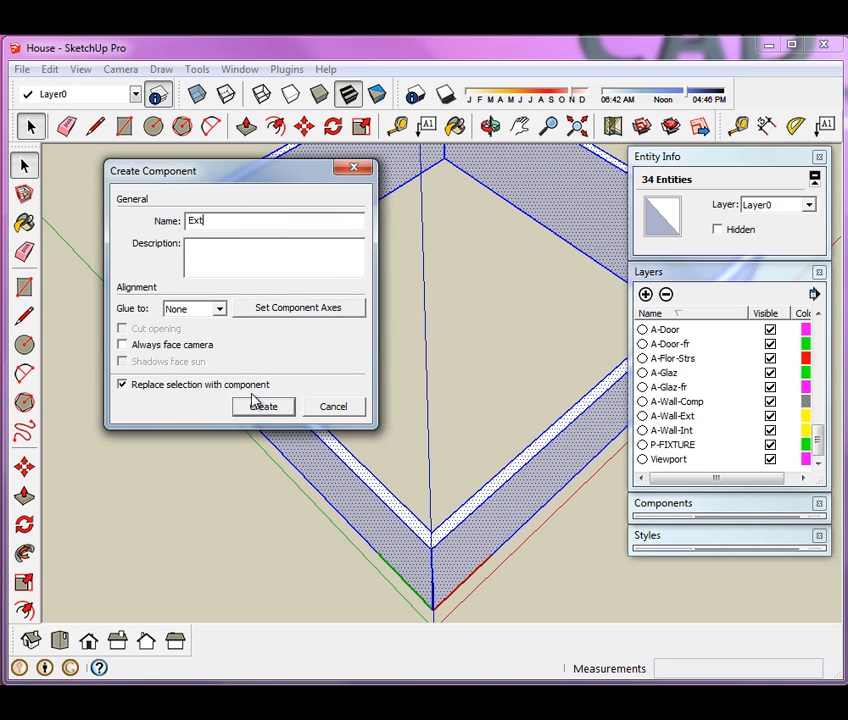
pyautogui.write('-walls')
pyautogui.click(258, 410)
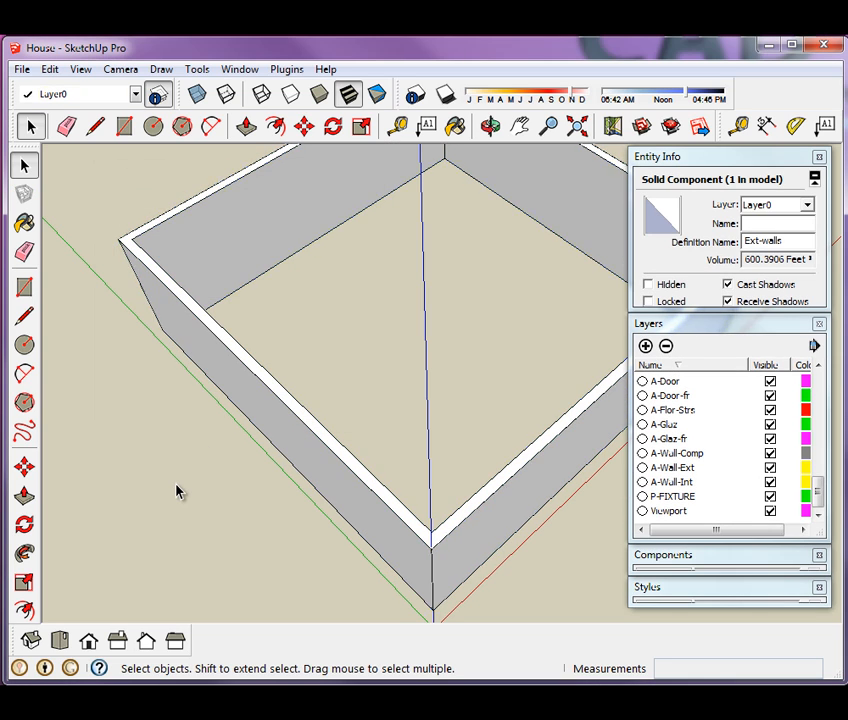
pyautogui.click(168, 452)
# - Show the $floors layer and examine the corner where the exterior walls meet the floor component
pyautogui.moveTo(168, 449); pyautogui.dragTo(226, 405, button='middle')
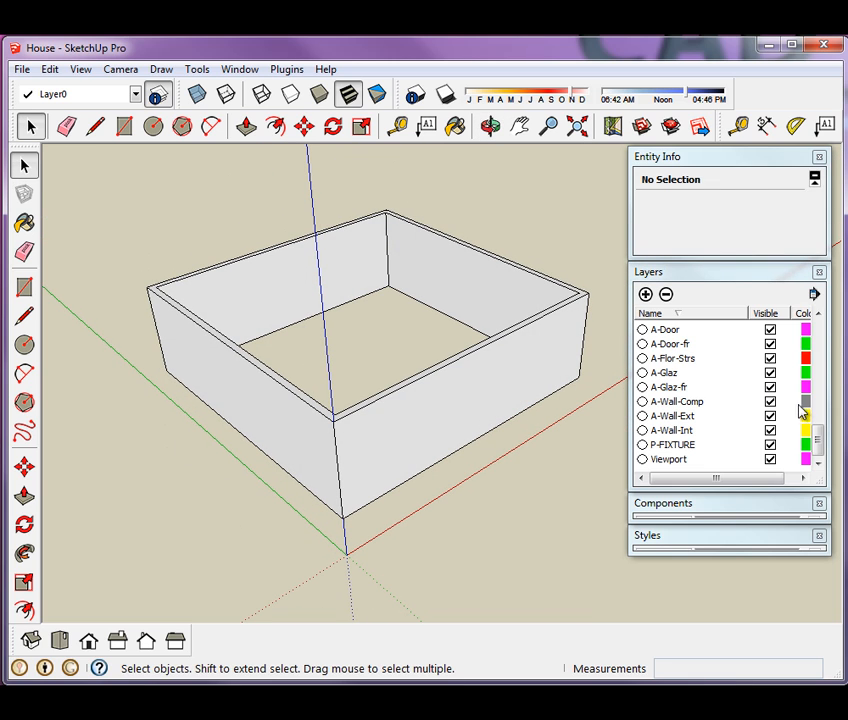
pyautogui.moveTo(819, 440); pyautogui.dragTo(817, 336)
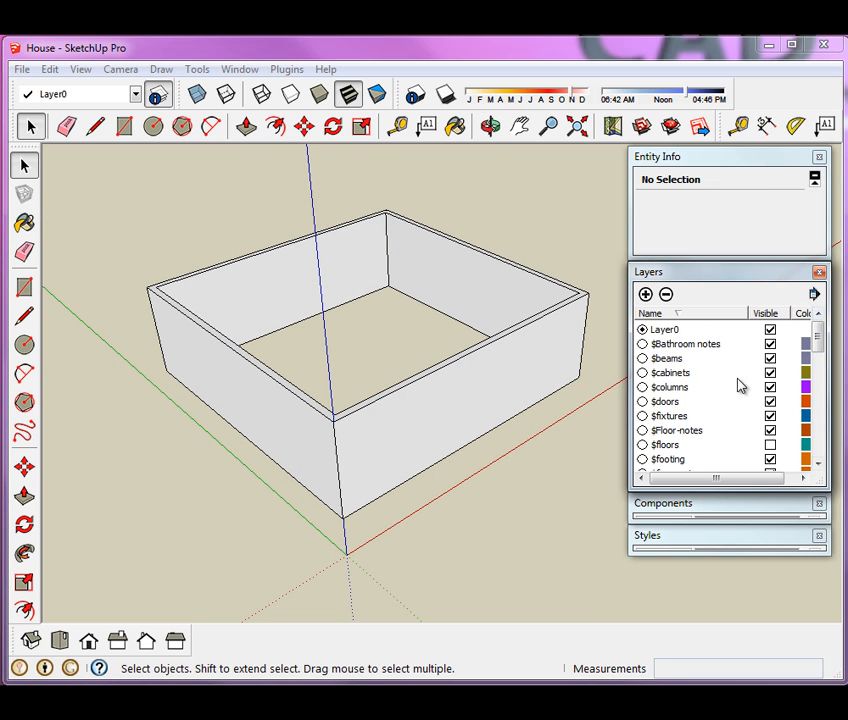
pyautogui.click(770, 444)
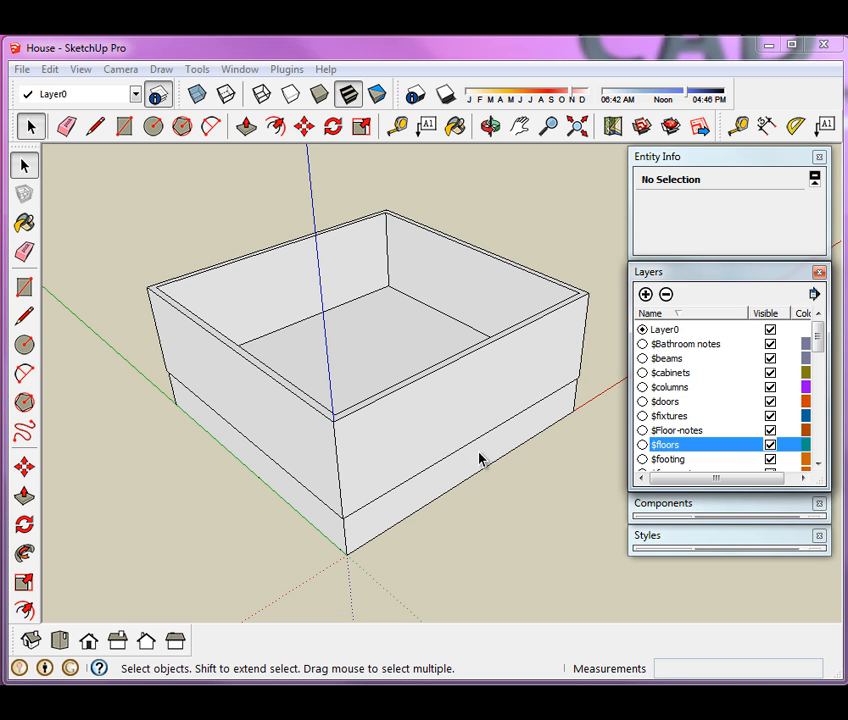
pyautogui.moveTo(479, 458); pyautogui.dragTo(273, 360, button='middle')
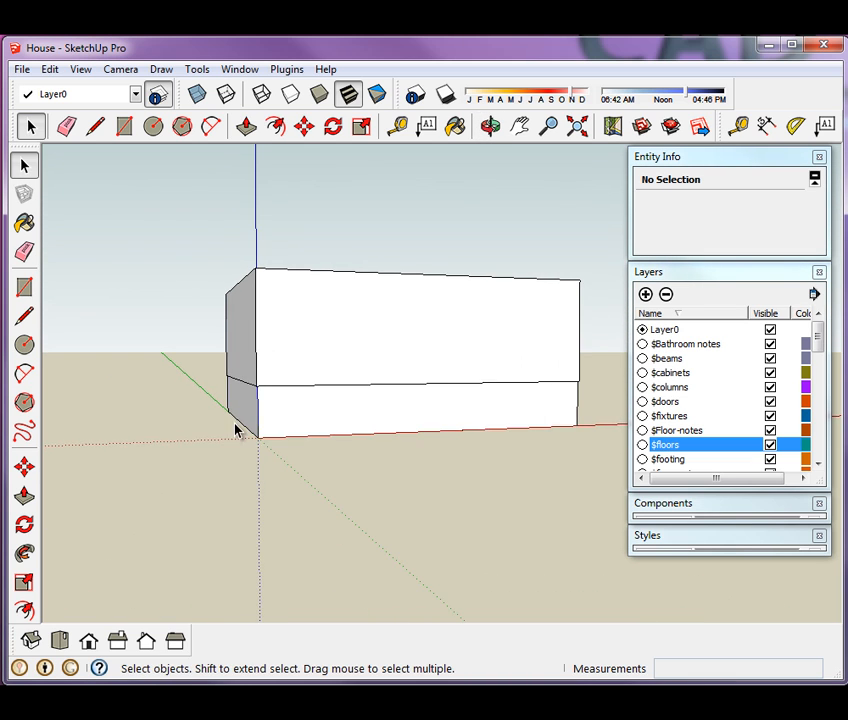
pyautogui.scroll(7, 257, 373)
pyautogui.moveTo(327, 458)
pyautogui.mouseDown(button='middle')
pyautogui.moveTo(303, 428)
pyautogui.moveTo(327, 394)
pyautogui.moveTo(265, 396)
pyautogui.moveTo(320, 386)
pyautogui.moveTo(411, 401)
pyautogui.moveTo(431, 466)
pyautogui.moveTo(400, 488)
pyautogui.mouseUp(button='middle')
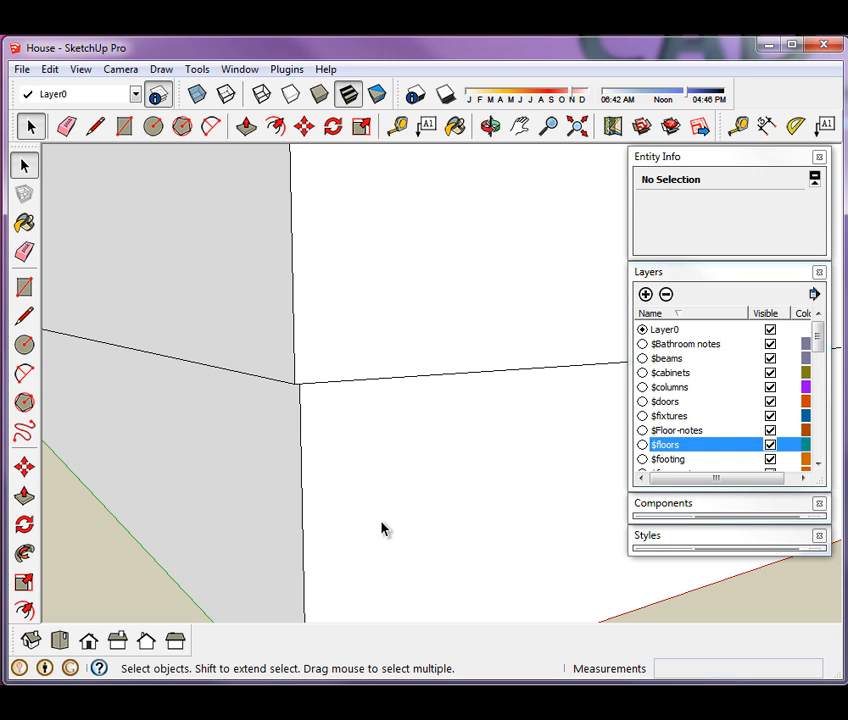
pyautogui.scroll(-8, 475, 502)
pyautogui.moveTo(344, 445); pyautogui.dragTo(450, 507, button='middle')
pyautogui.scroll(1, 447, 470)
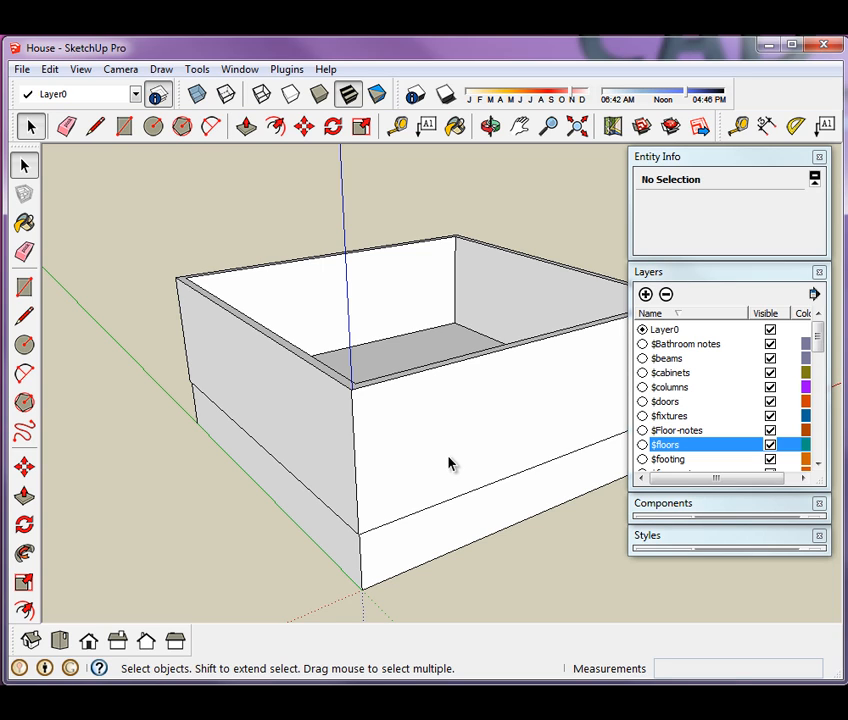
pyautogui.moveTo(497, 375); pyautogui.dragTo(488, 515, button='middle')
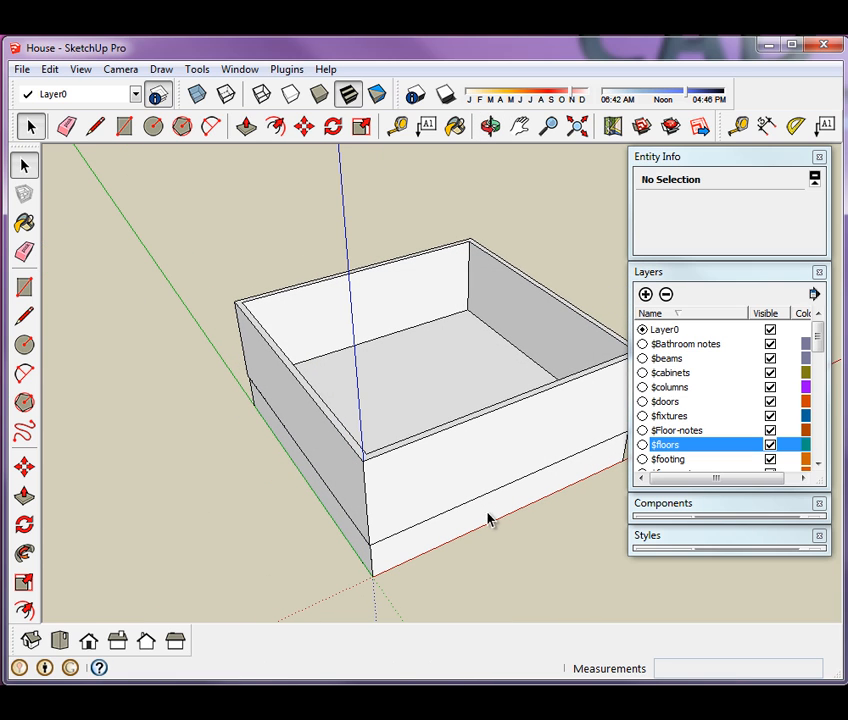
# - Assign the Ext-walls component to the $walls-exterior layer and hide the $floors layer
pyautogui.click(449, 472)
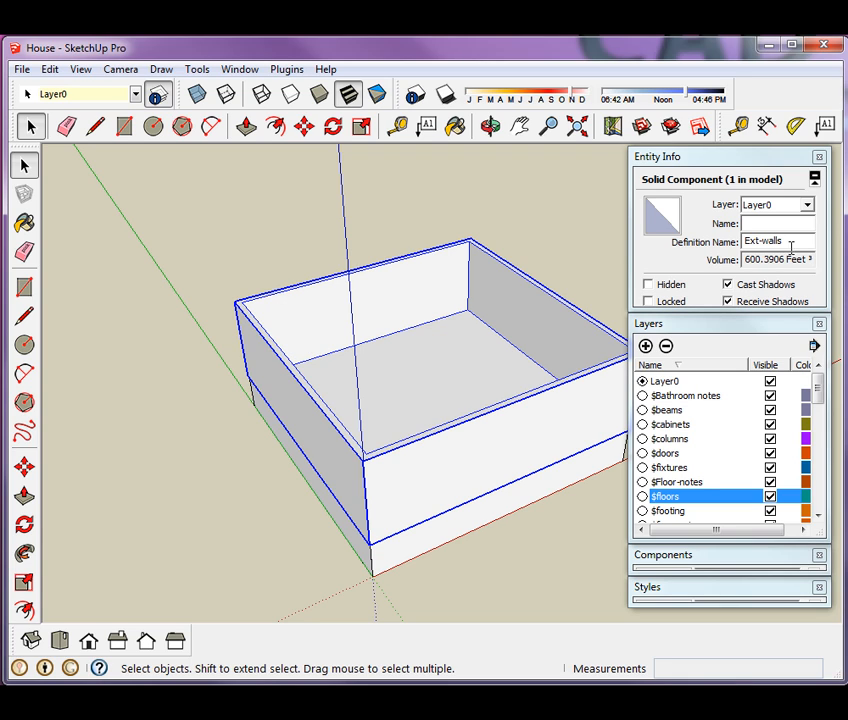
pyautogui.click(807, 205)
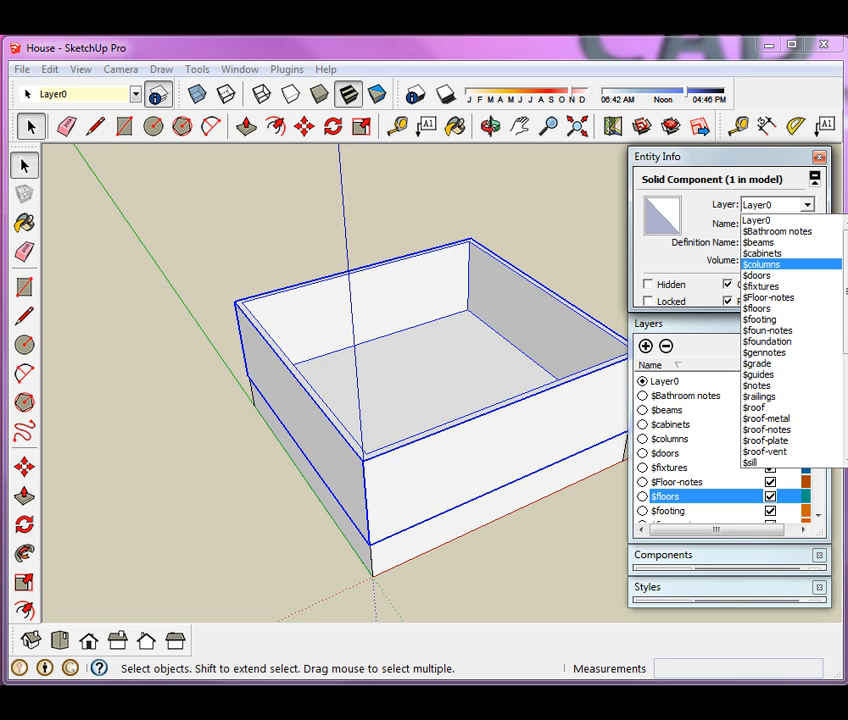
pyautogui.scroll(-3, 790, 340)
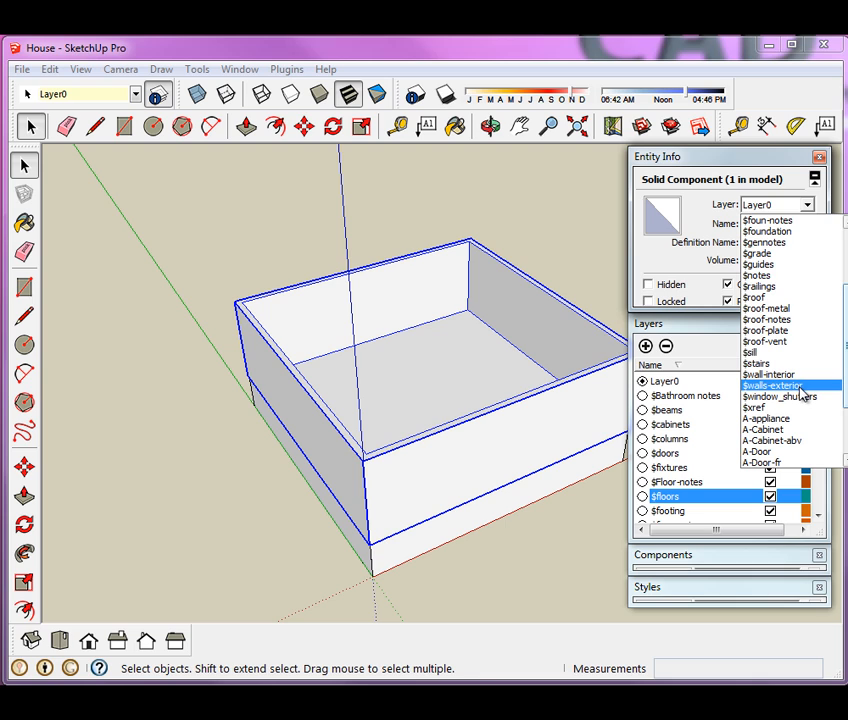
pyautogui.click(790, 386)
pyautogui.click(572, 246)
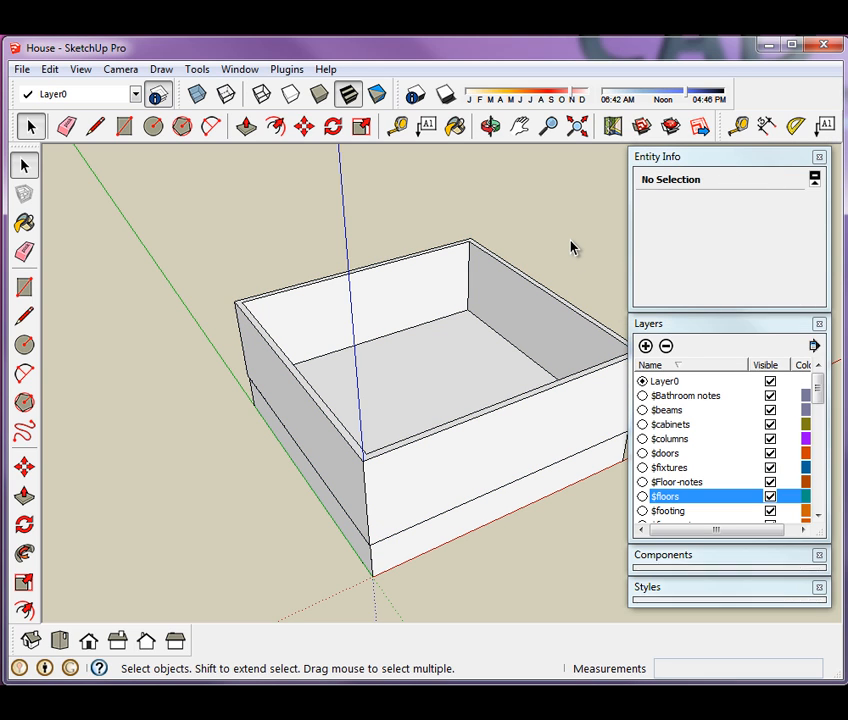
pyautogui.click(771, 445)
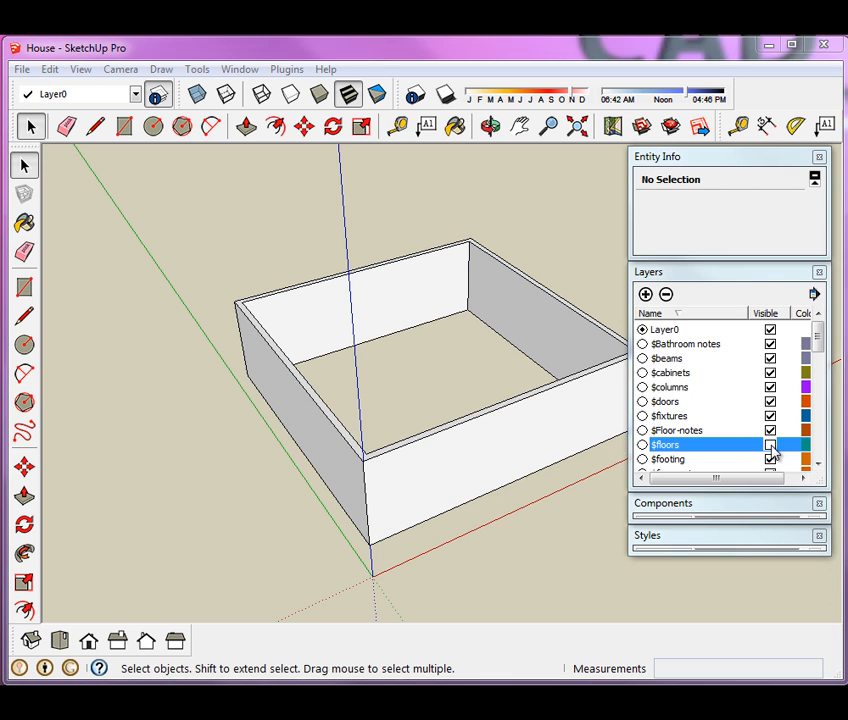
# - Hide the $walls-exterior layer and show the $xref layer so the referenced floor plan can be traced
pyautogui.moveTo(823, 352); pyautogui.dragTo(781, 425)
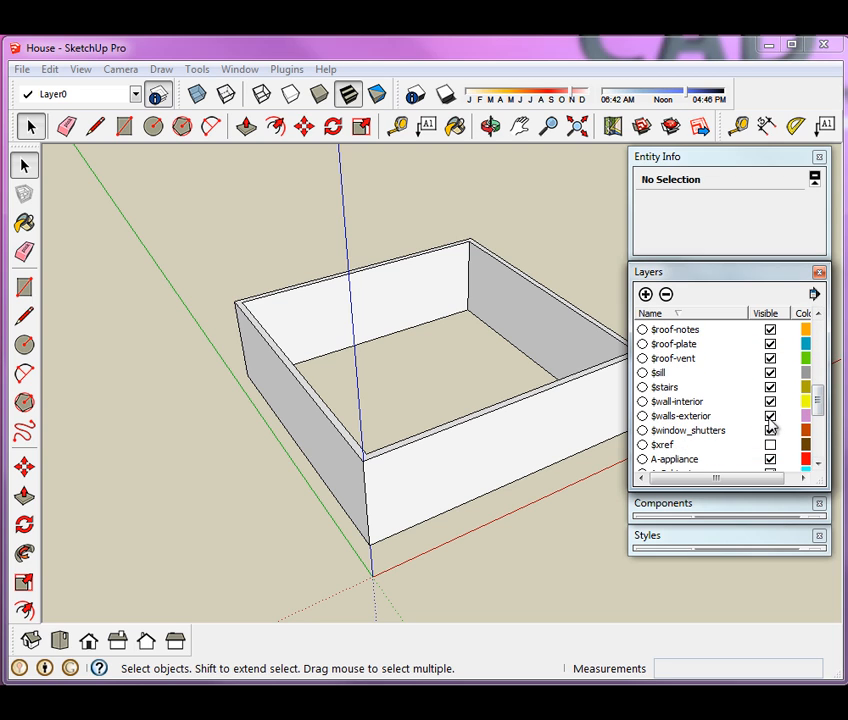
pyautogui.click(770, 416)
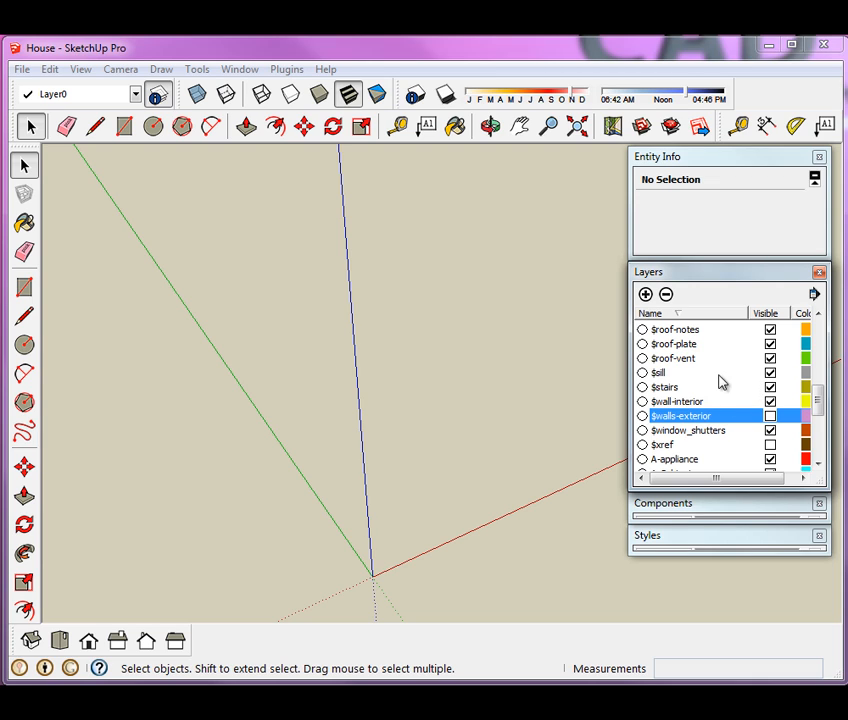
pyautogui.scroll(1, 820, 398)
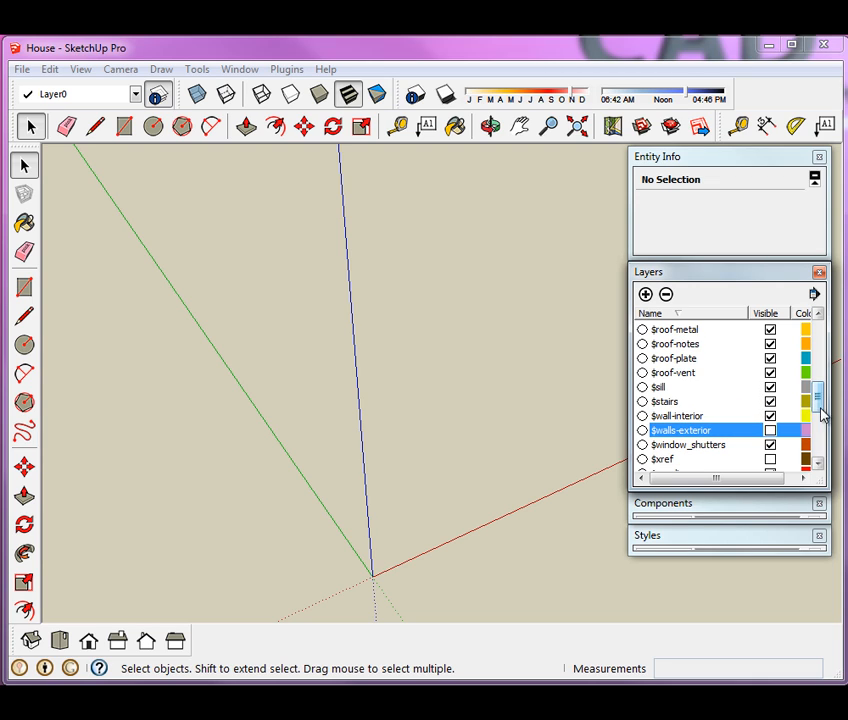
pyautogui.click(771, 460)
pyautogui.click(770, 459)
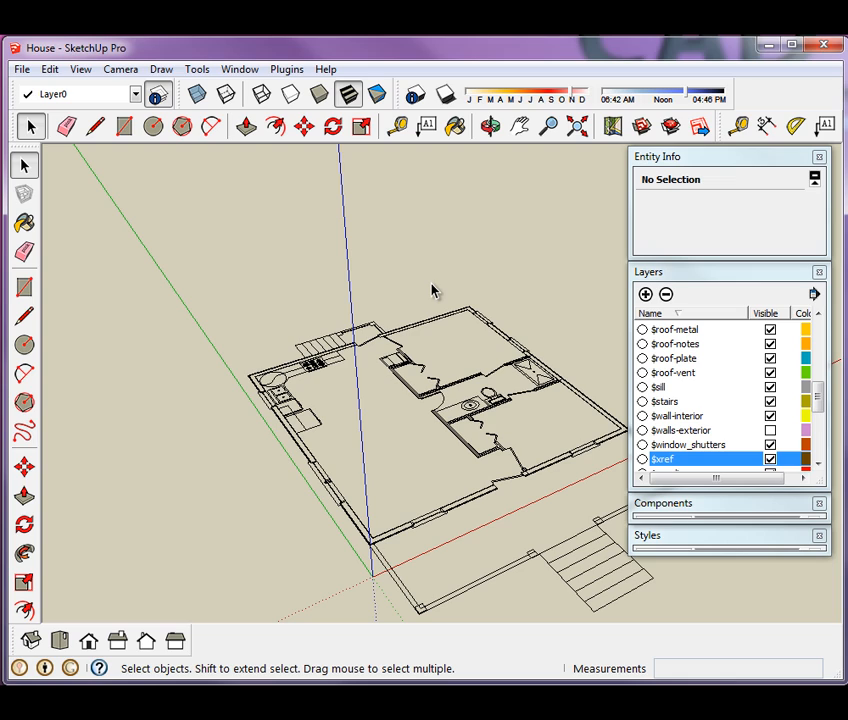
# - Examine the plan's wall lines near the back door by hiding the A-Wall-Ext and A-Wall-Comp layers and showing both again
pyautogui.scroll(8, 388, 328)
pyautogui.moveTo(392, 333); pyautogui.dragTo(413, 510, button='middle')
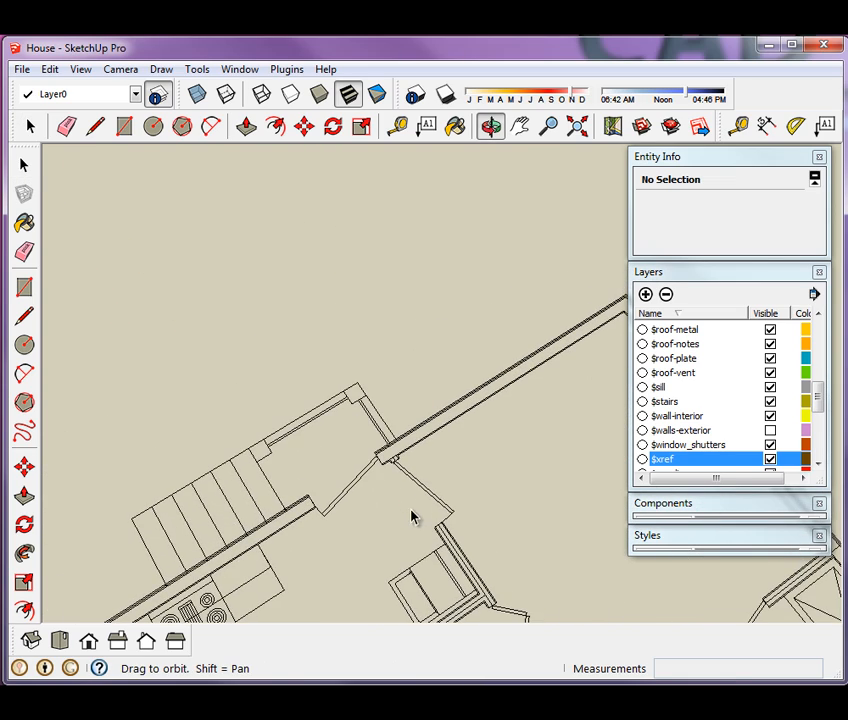
pyautogui.scroll(-4, 420, 243)
pyautogui.scroll(5, 413, 408)
pyautogui.scroll(2, 405, 450)
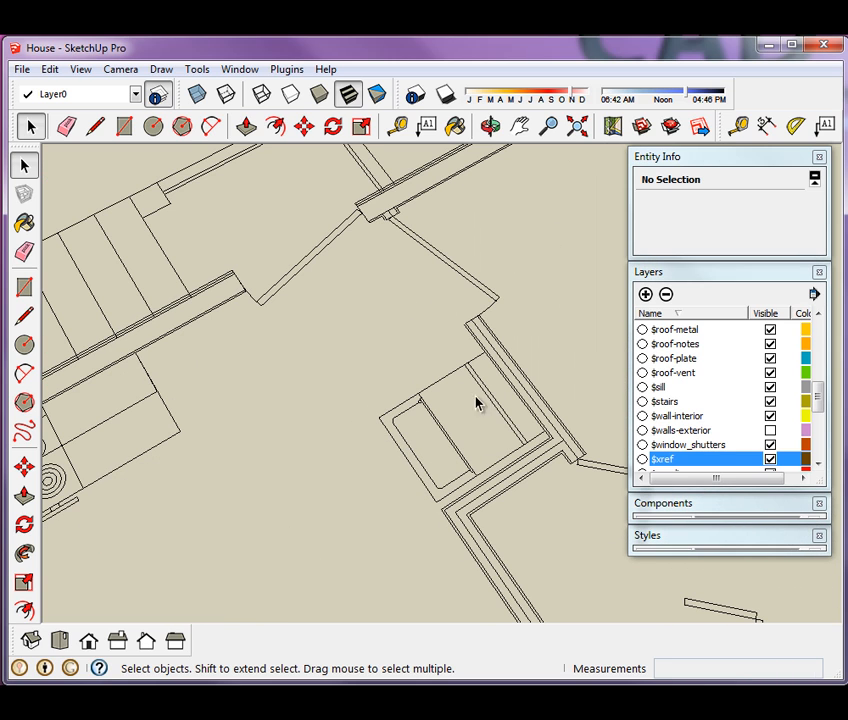
pyautogui.moveTo(820, 405); pyautogui.dragTo(826, 463)
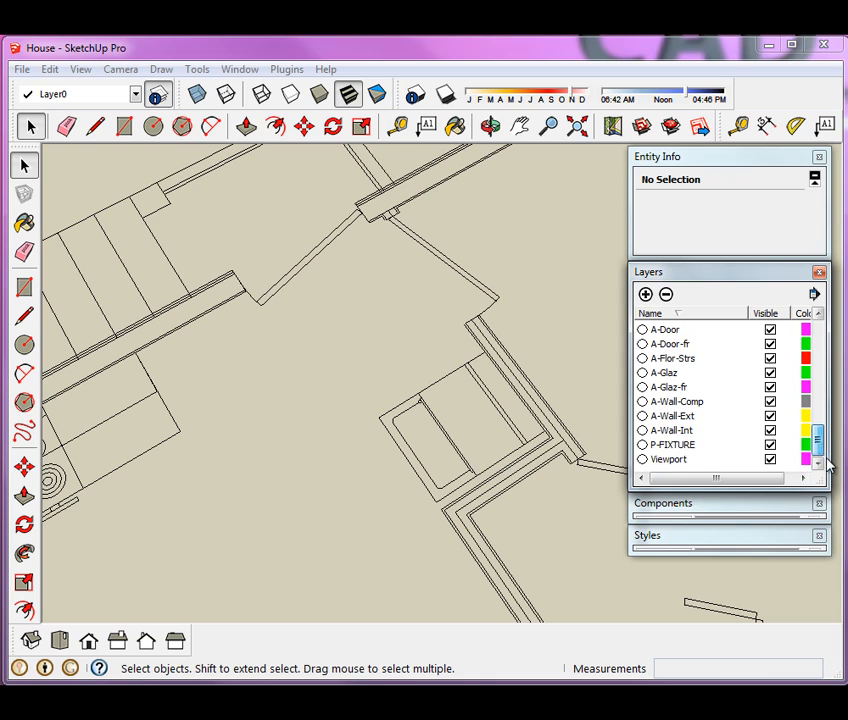
pyautogui.click(771, 418)
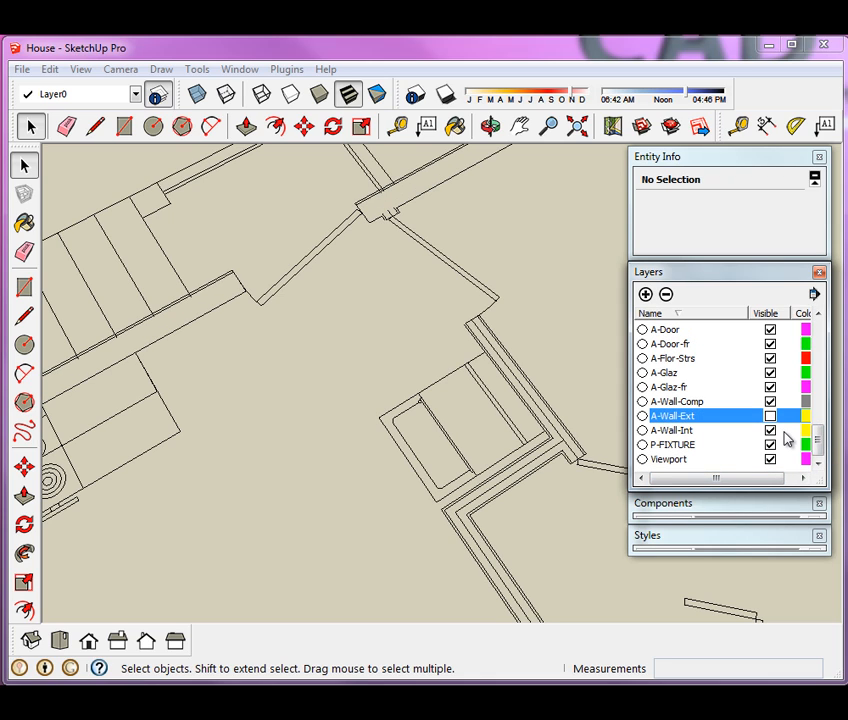
pyautogui.click(770, 402)
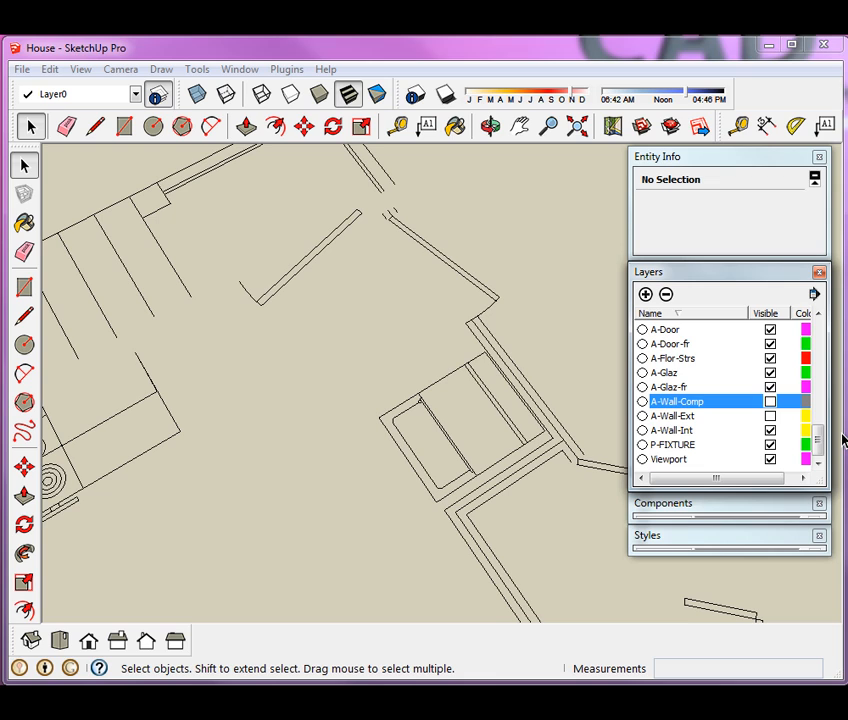
pyautogui.click(770, 402)
pyautogui.click(770, 416)
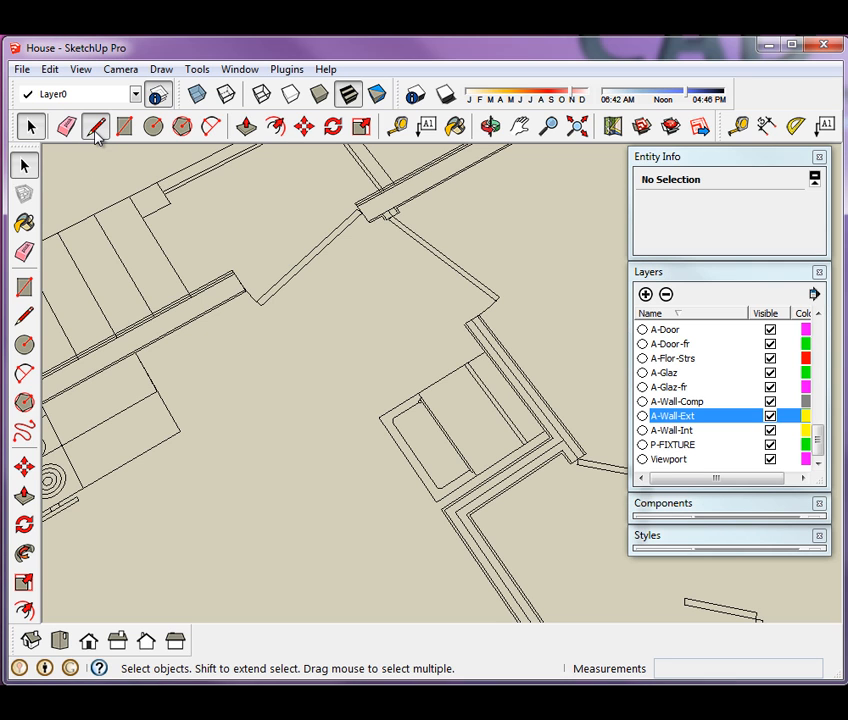
# - Draw a 4 1/2" line across the interior wall's thickness where it meets the exterior wall beside the back door
pyautogui.click(95, 128)
pyautogui.scroll(2, 392, 184)
pyautogui.scroll(3, 398, 182)
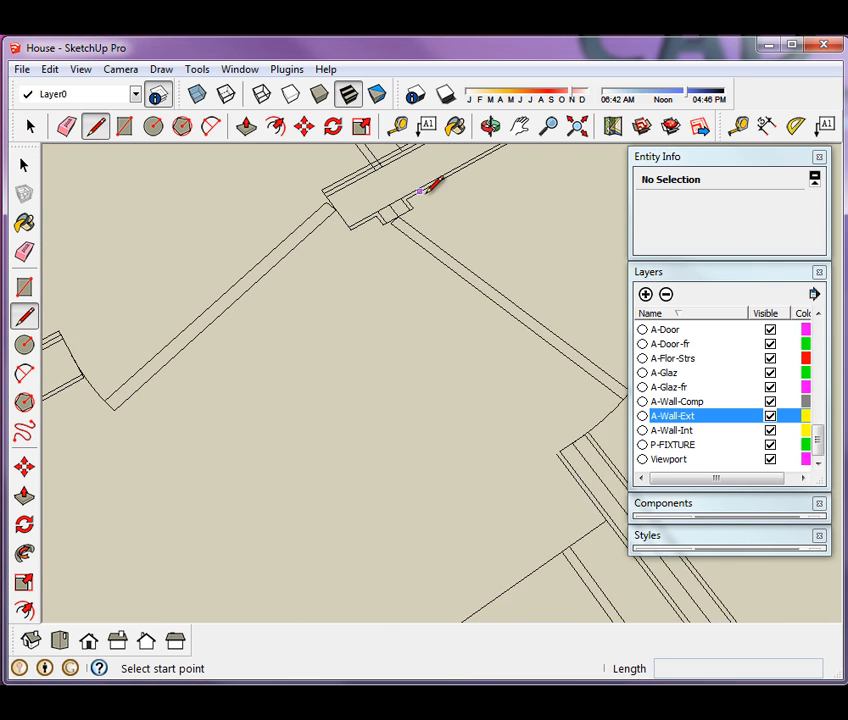
pyautogui.scroll(-1, 400, 217)
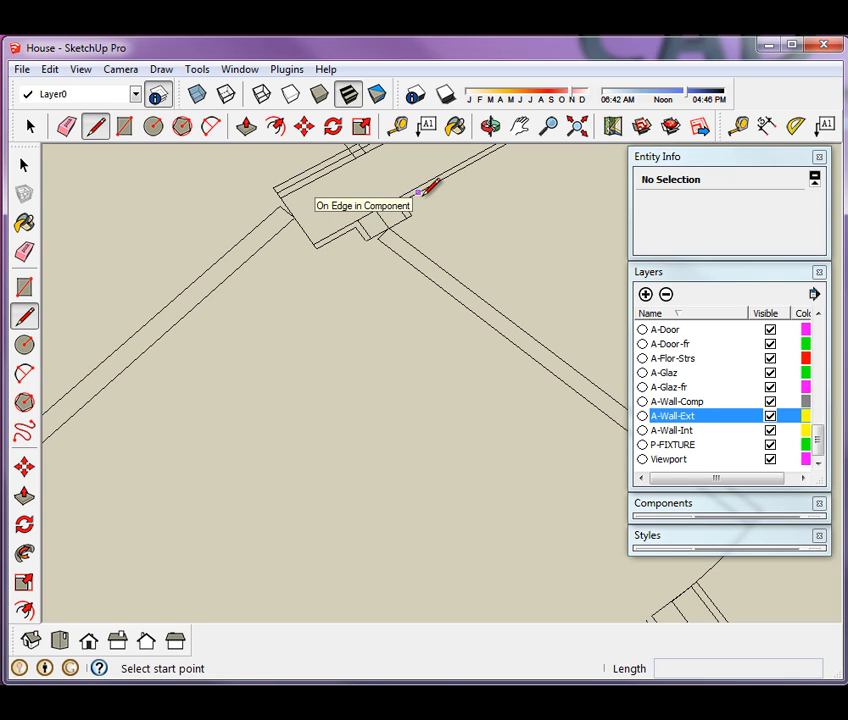
pyautogui.scroll(1, 400, 180)
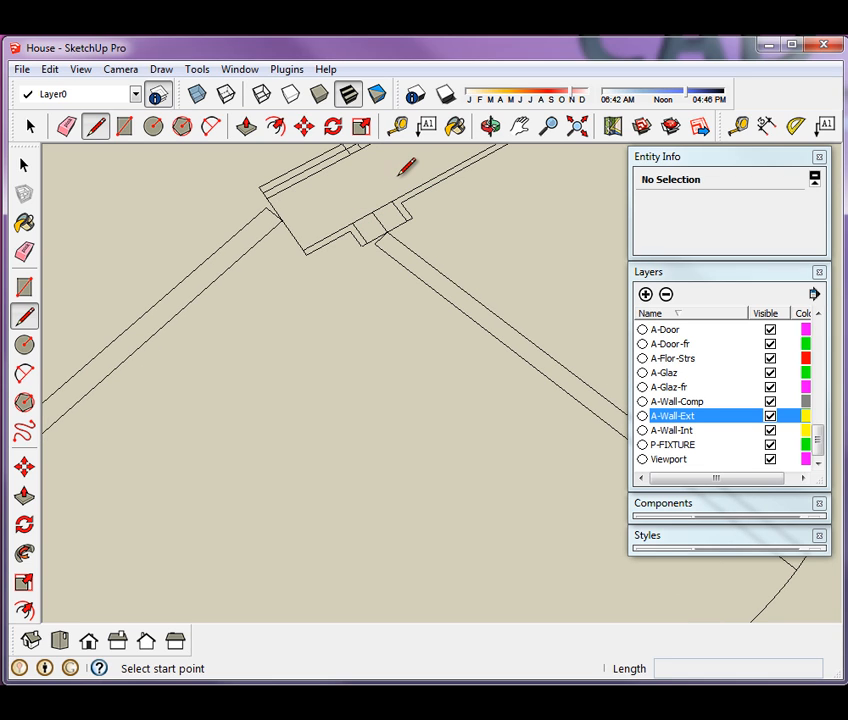
pyautogui.click(350, 230)
pyautogui.click(407, 202)
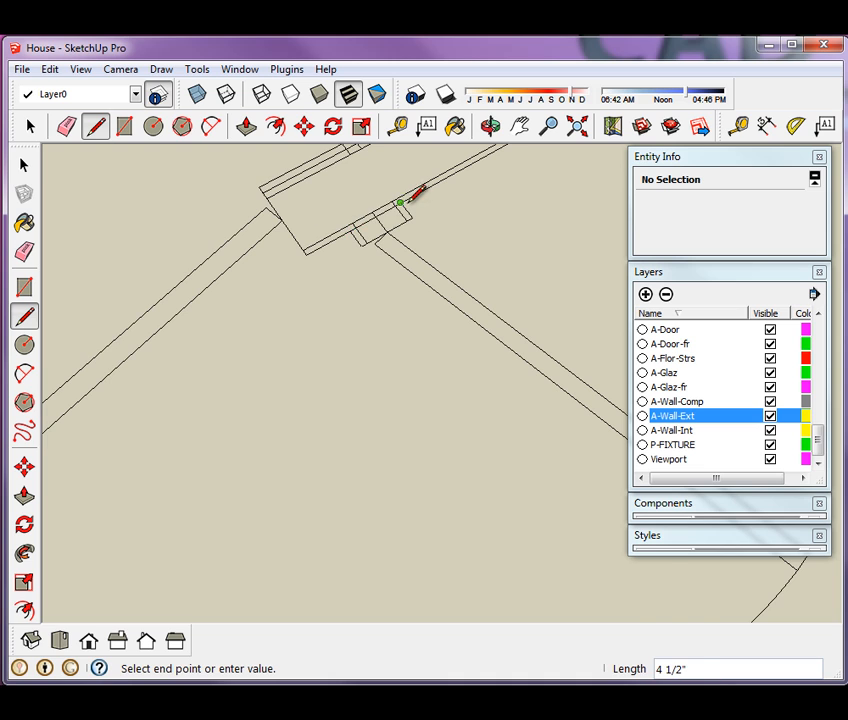
# - Continue the line about 12' along the green axis, past the closet's bifold doors, to the corner with the bathroom wall
pyautogui.scroll(-1, 377, 217)
pyautogui.scroll(-1, 440, 300)
pyautogui.scroll(-1, 215, 338)
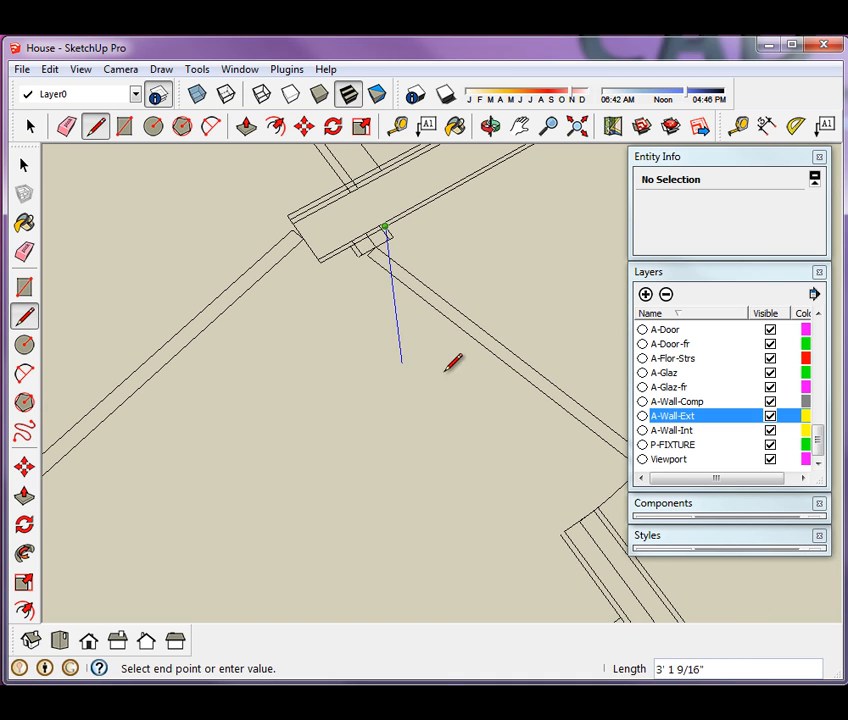
pyautogui.click(520, 126)
pyautogui.moveTo(444, 468)
pyautogui.mouseDown()
pyautogui.moveTo(324, 360)
pyautogui.moveTo(110, 216)
pyautogui.mouseUp()
pyautogui.scroll(-1, 237, 227)
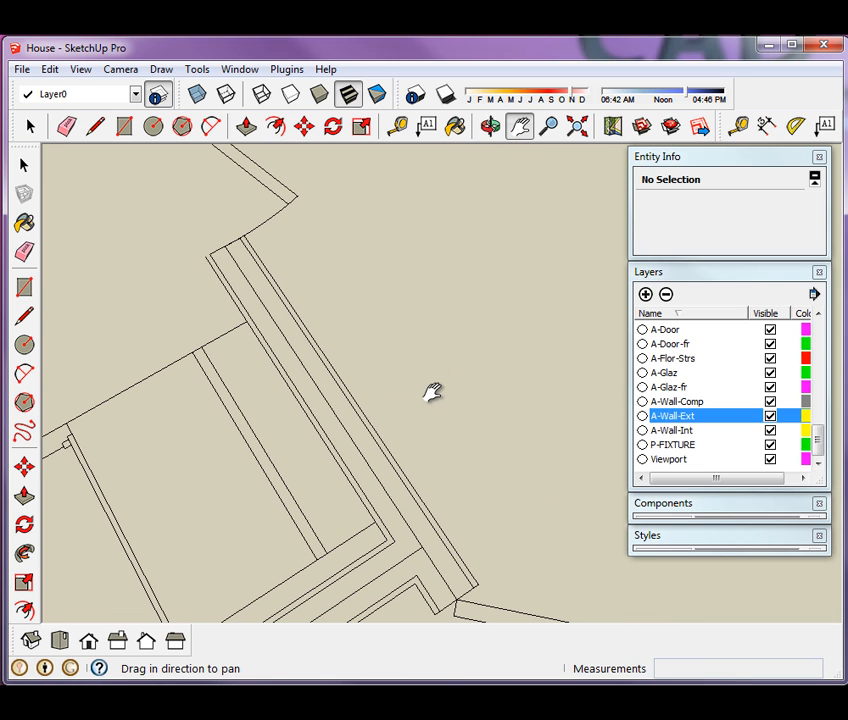
pyautogui.press('Escape')
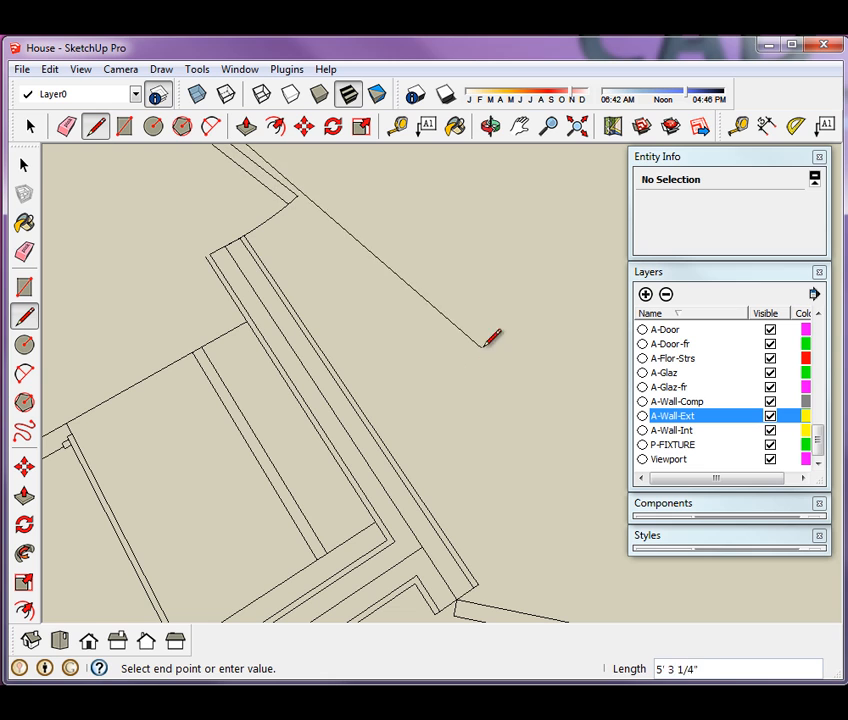
pyautogui.moveTo(500, 443); pyautogui.dragTo(473, 414, button='middle')
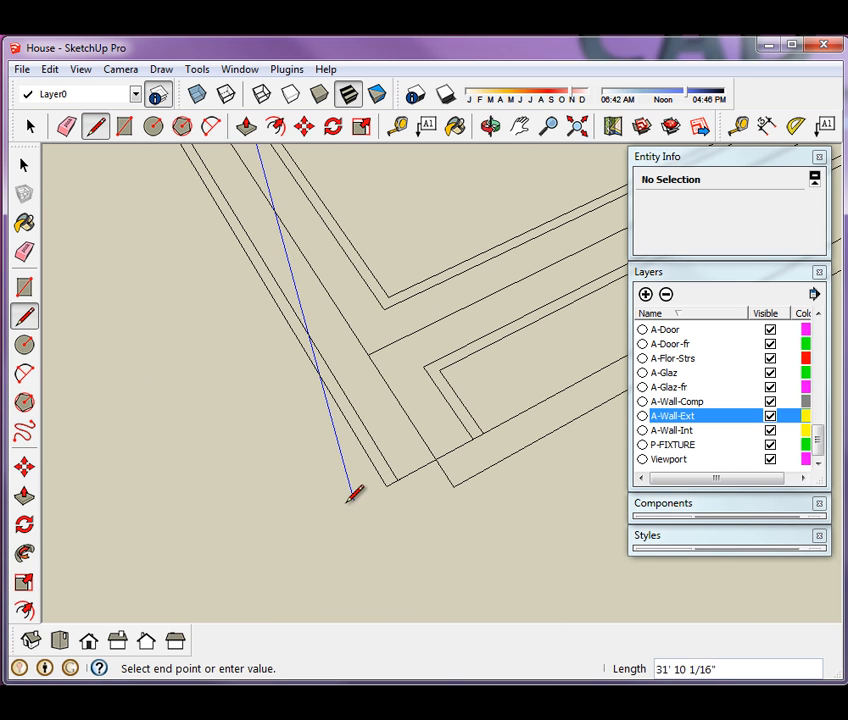
pyautogui.click(577, 126)
pyautogui.scroll(5, 373, 354)
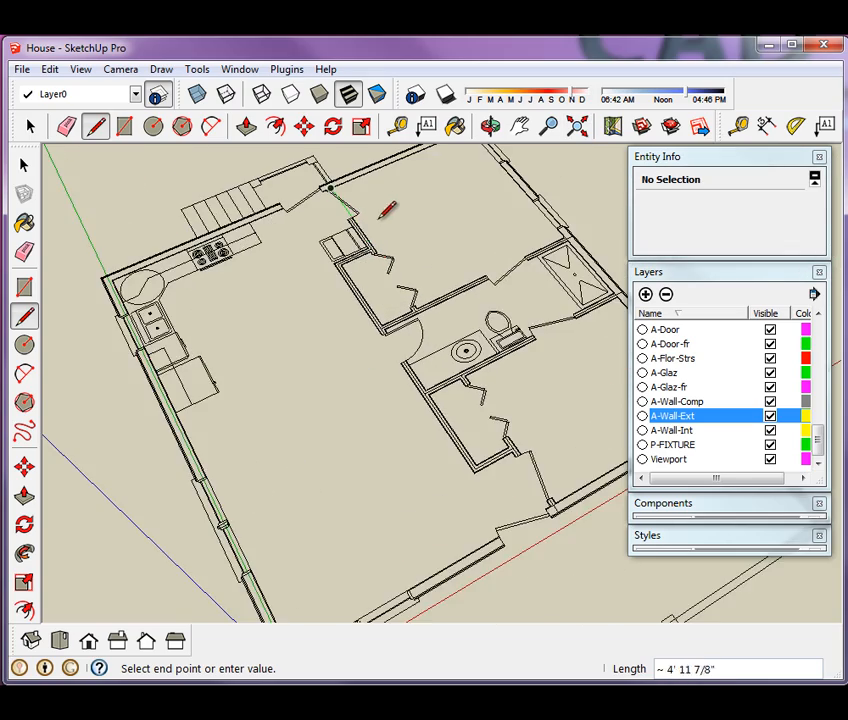
pyautogui.scroll(5, 365, 183)
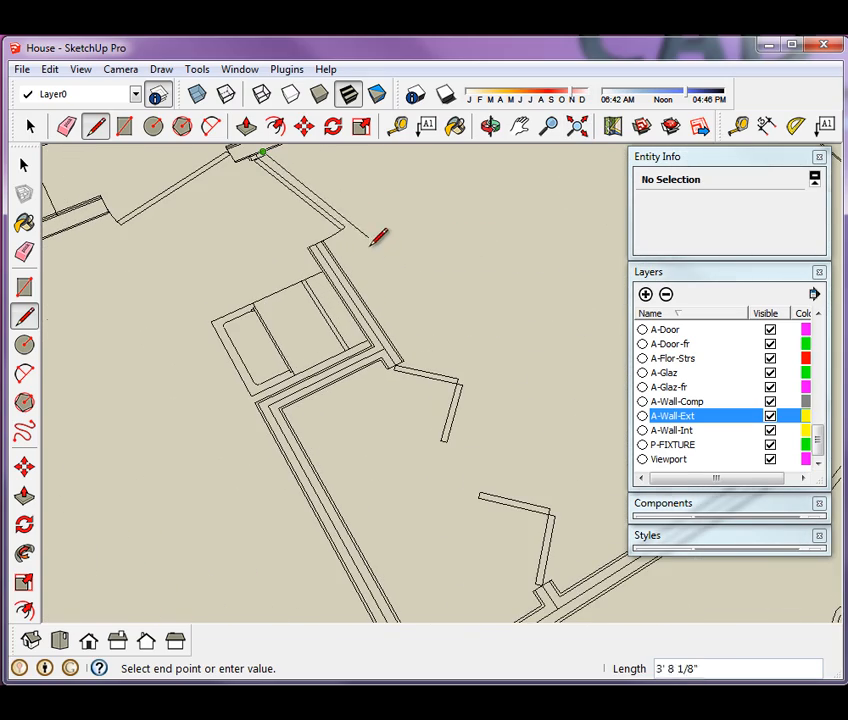
pyautogui.scroll(-3, 291, 190)
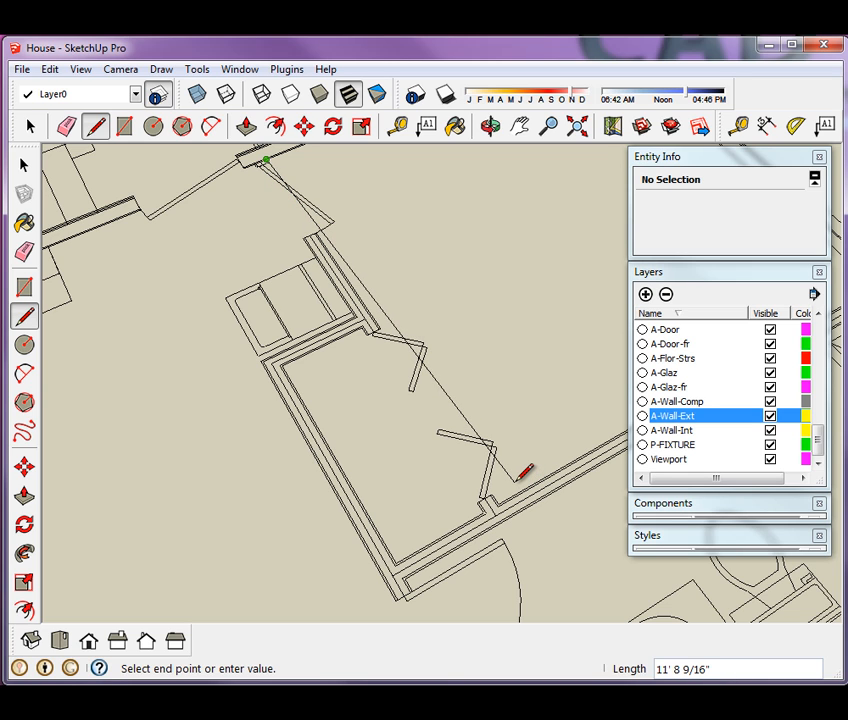
pyautogui.scroll(5, 510, 482)
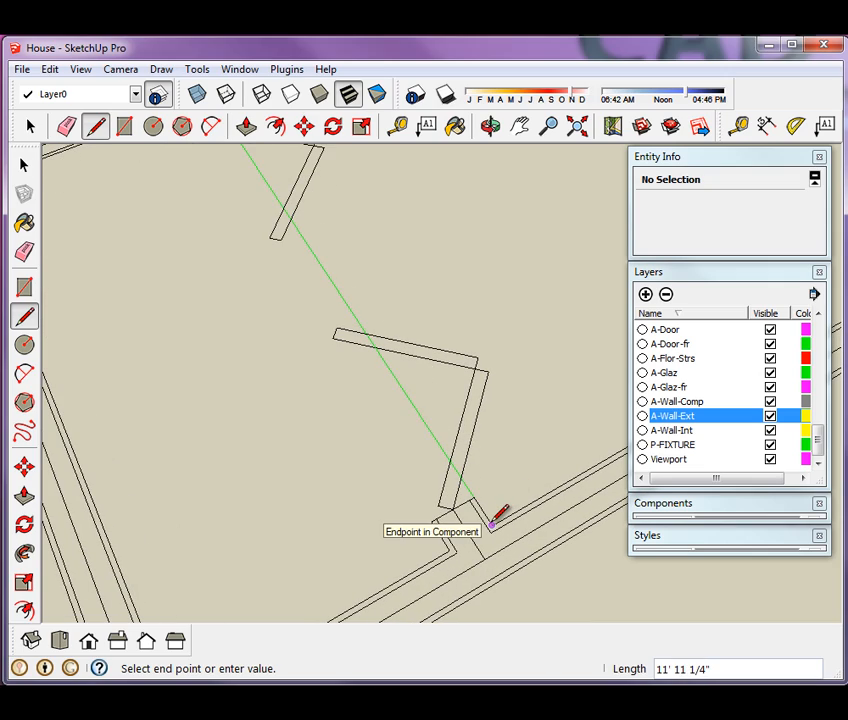
pyautogui.click(490, 520)
# - Trace the bathroom wall's bedroom-side face about 11' 4" to the exterior wall and cross the wall's thickness there
pyautogui.scroll(-6, 231, 517)
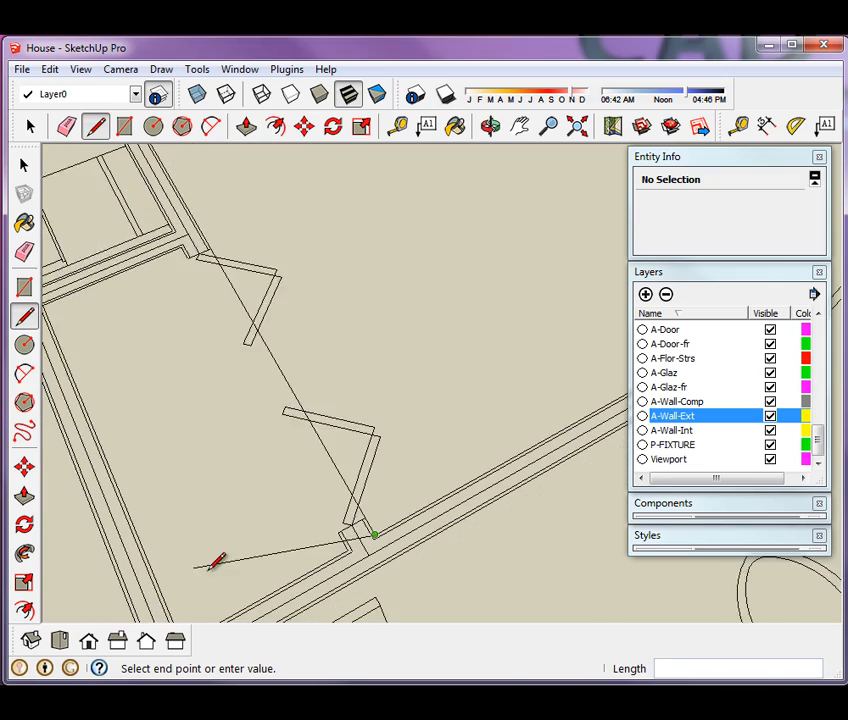
pyautogui.scroll(5, 545, 362)
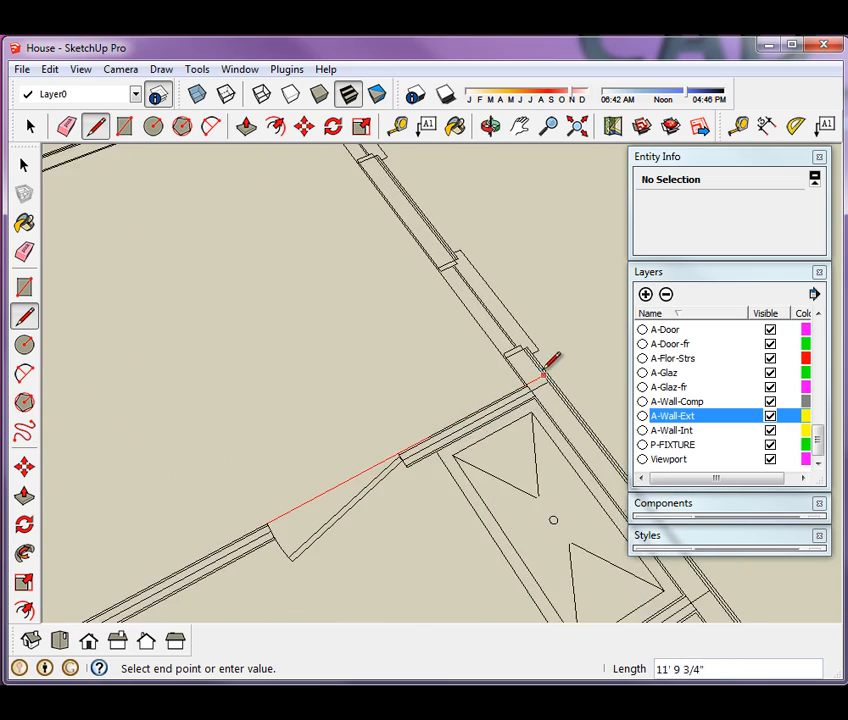
pyautogui.scroll(3, 530, 368)
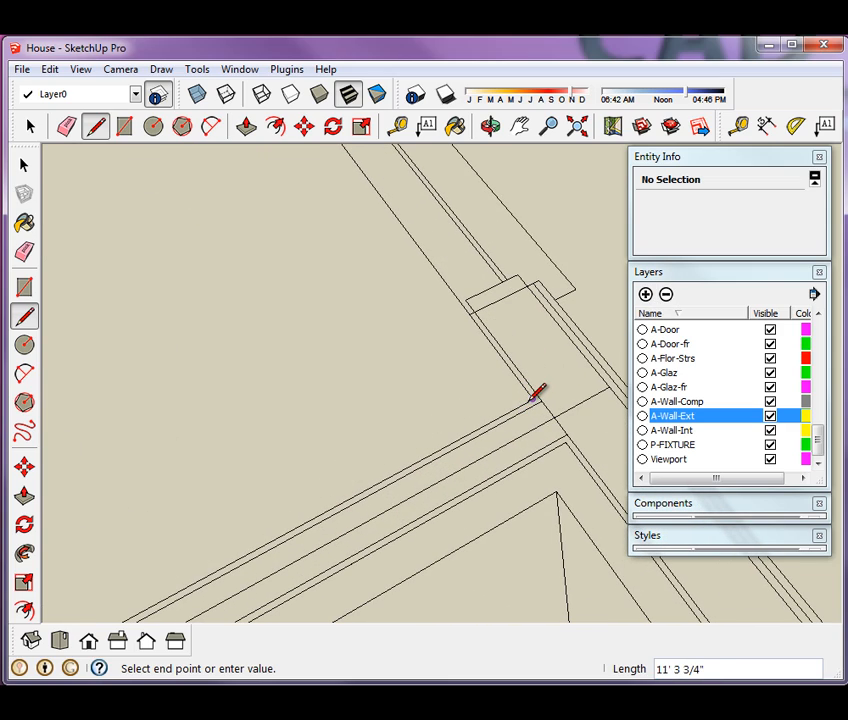
pyautogui.click(532, 399)
pyautogui.click(566, 442)
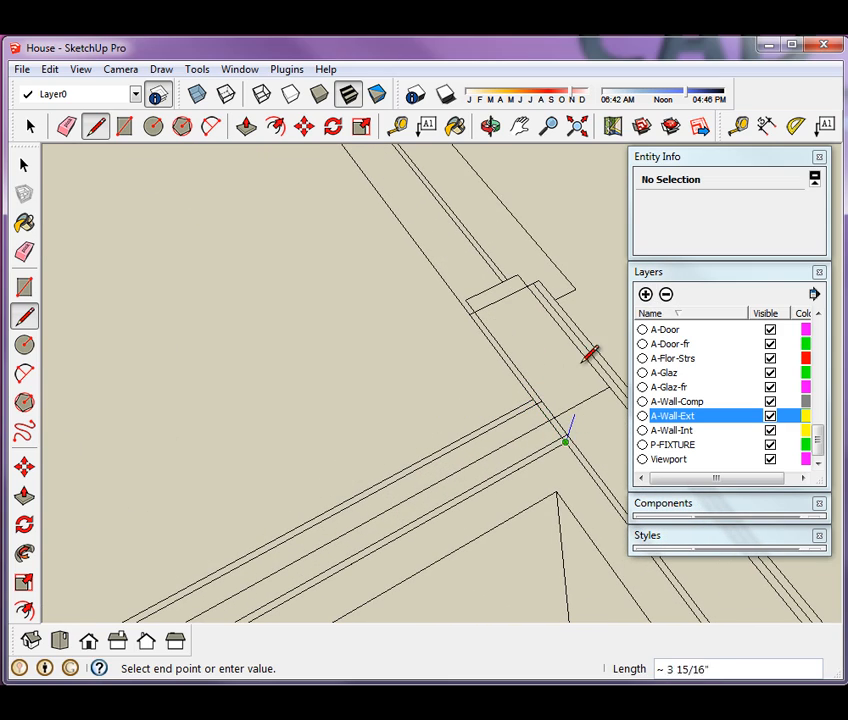
# - Trace the bathroom-side face of the same wall about 13' 10" back to the bathroom door jamb
pyautogui.scroll(-2, 579, 328)
pyautogui.scroll(-2, 557, 464)
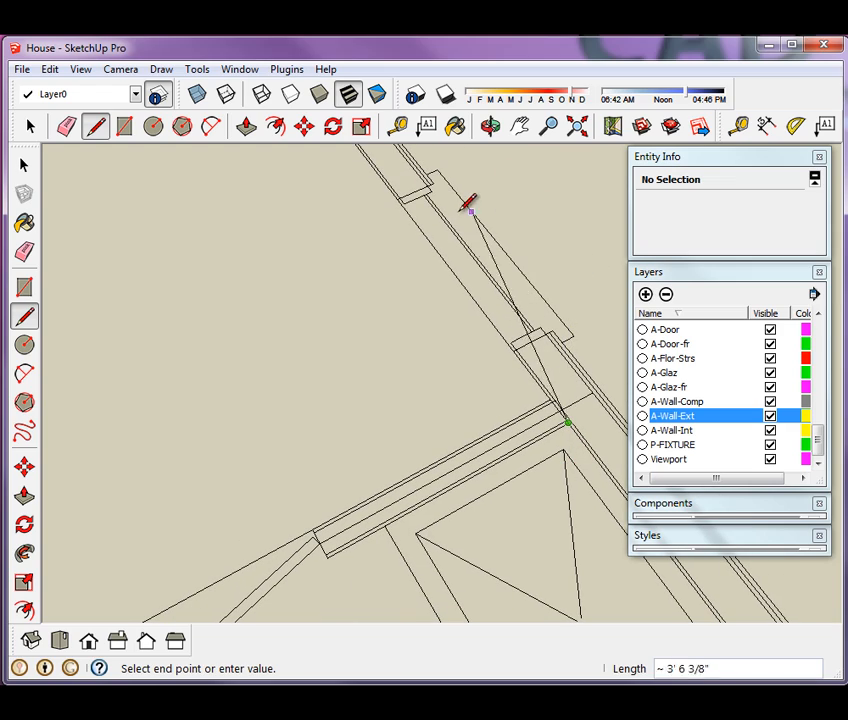
pyautogui.click(577, 126)
pyautogui.scroll(6, 550, 274)
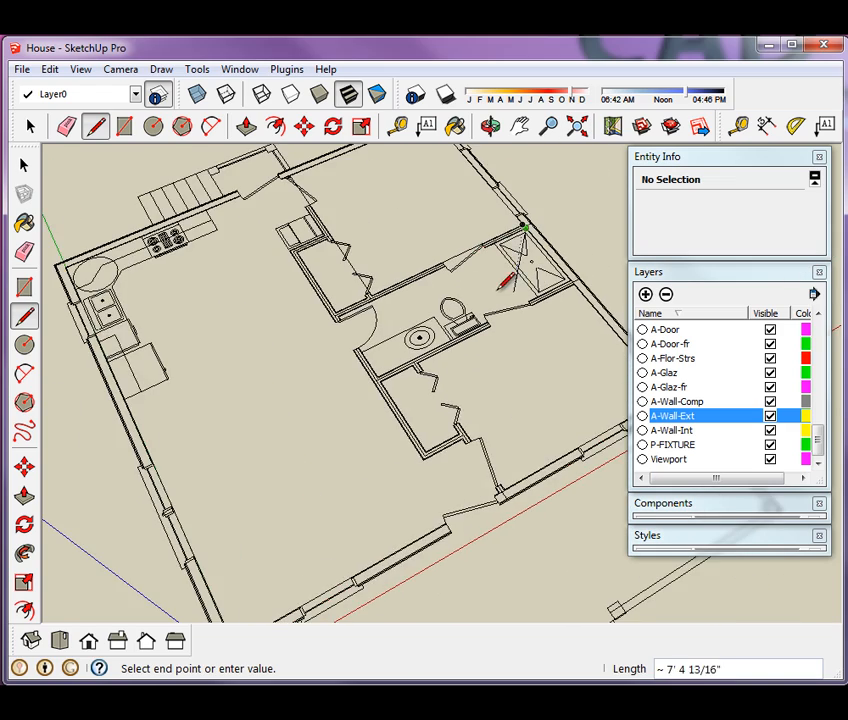
pyautogui.scroll(6, 378, 314)
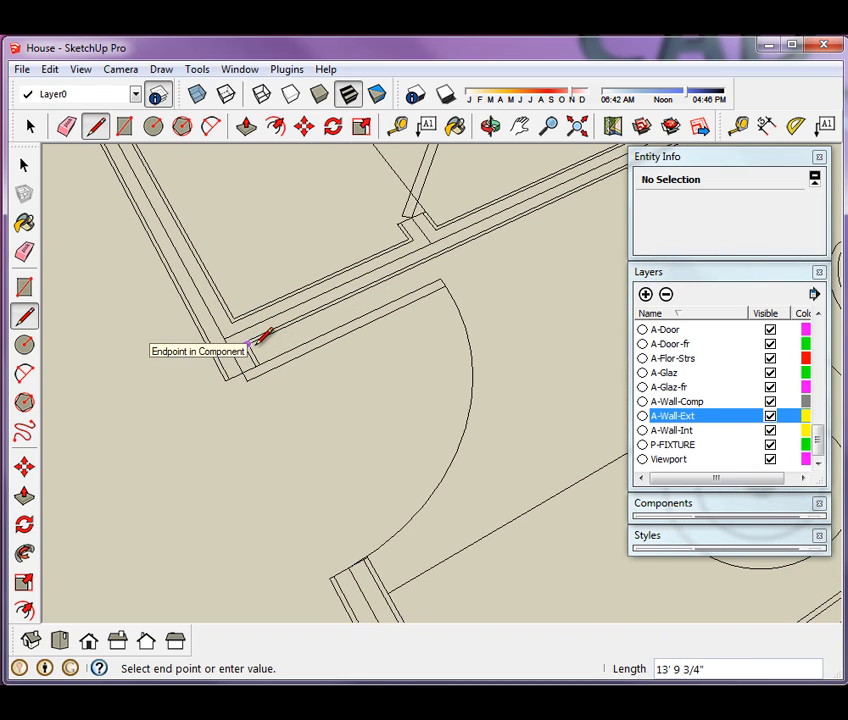
pyautogui.scroll(3, 252, 340)
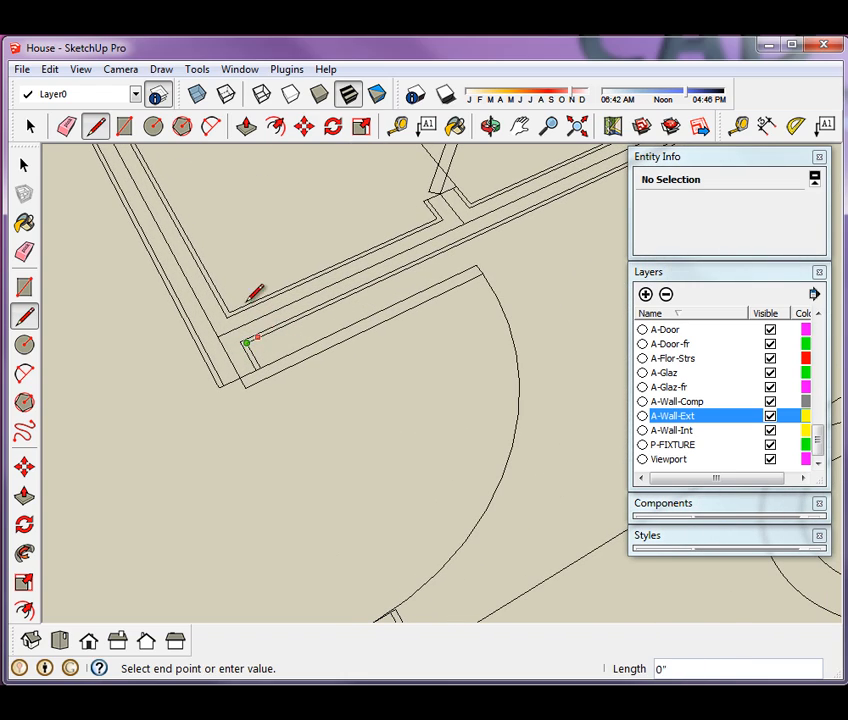
# - Draw the wall line across the bathroom door opening to the inside corner behind the vanity counter
pyautogui.scroll(-5, 280, 370)
pyautogui.scroll(3, 365, 540)
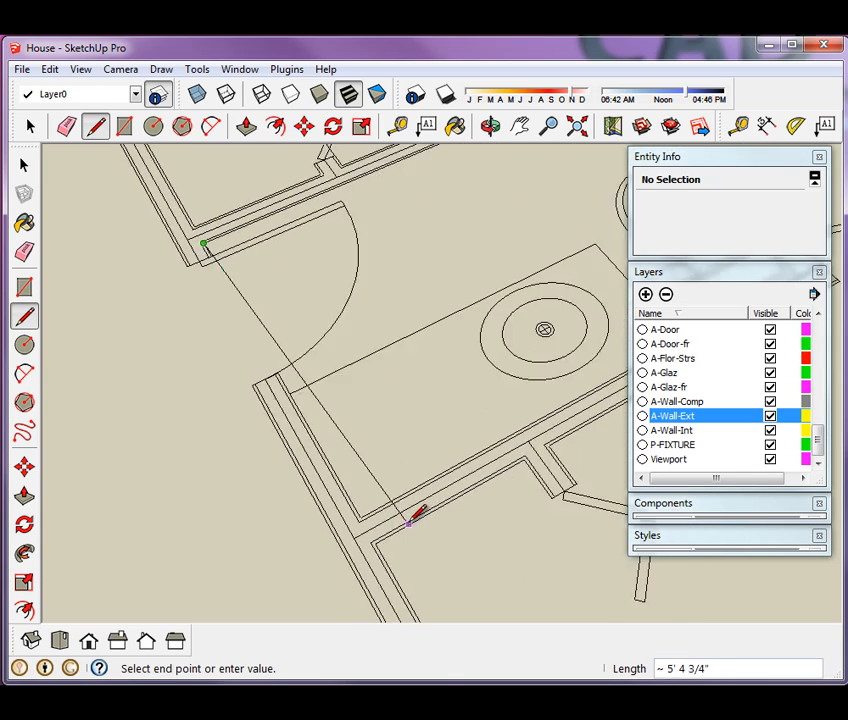
pyautogui.scroll(3, 410, 518)
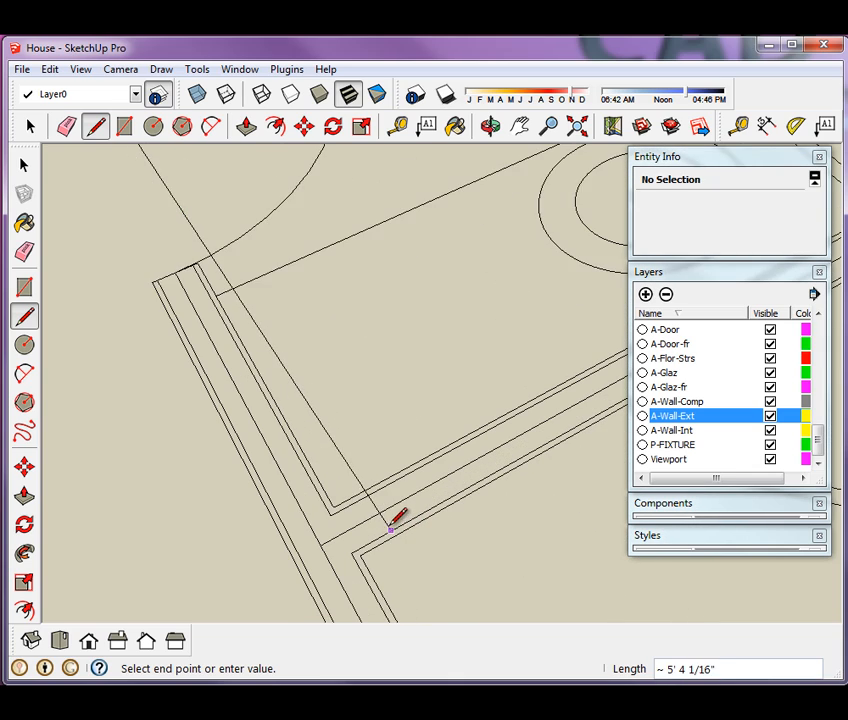
pyautogui.click(327, 503)
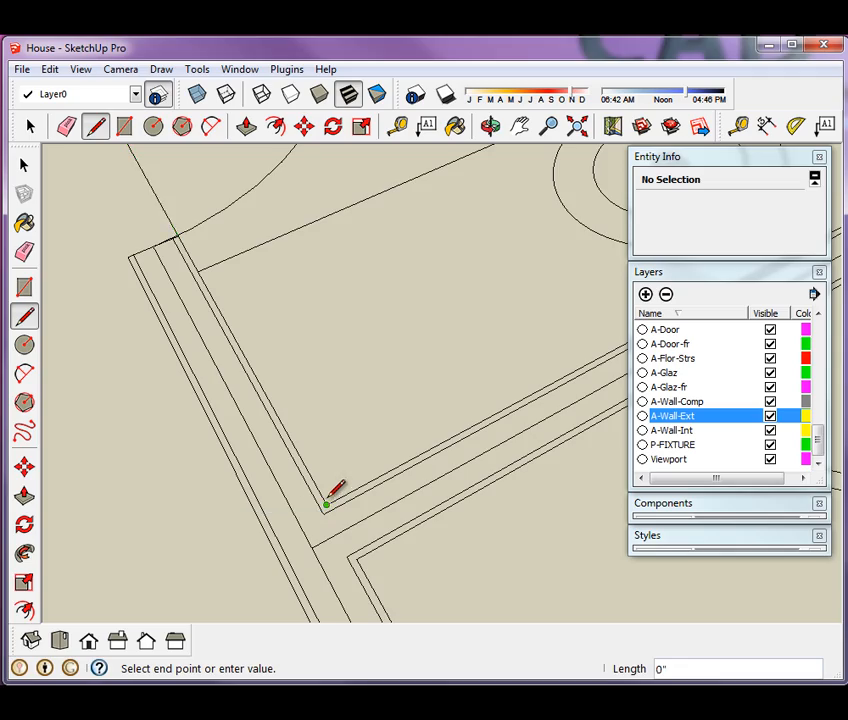
# - Trace the bathroom's wall face behind the vanity and toilet to the exterior wall at the shower corner
pyautogui.scroll(-5, 235, 540)
pyautogui.scroll(-4, 247, 533)
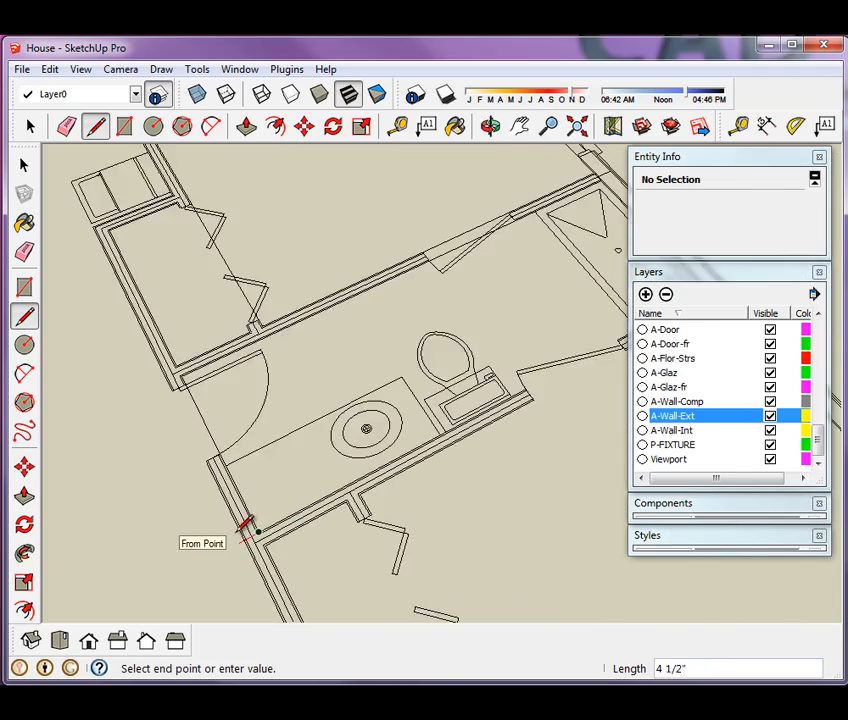
pyautogui.scroll(6, 606, 331)
pyautogui.scroll(5, 567, 373)
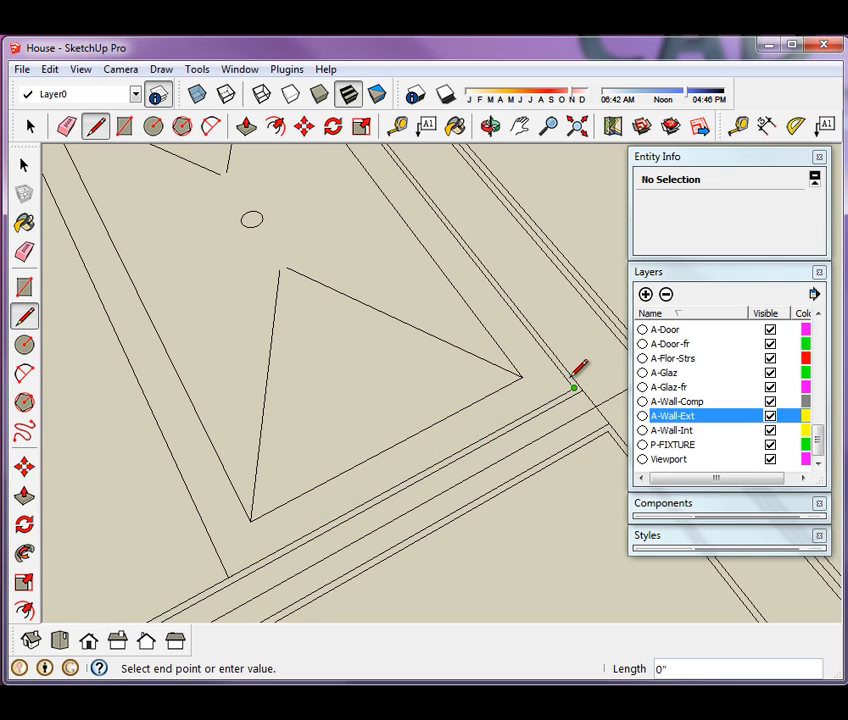
# - Draw a 4 1/2" line across the bathroom wall's thickness where it meets the exterior wall behind the shower
pyautogui.scroll(-3, 577, 370)
pyautogui.scroll(4, 595, 378)
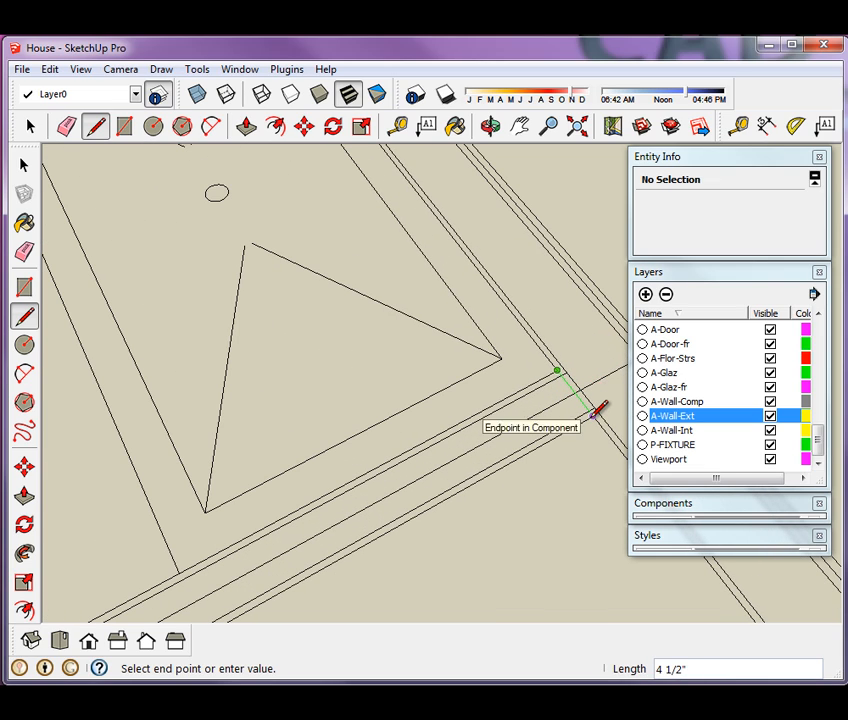
pyautogui.scroll(-5, 613, 322)
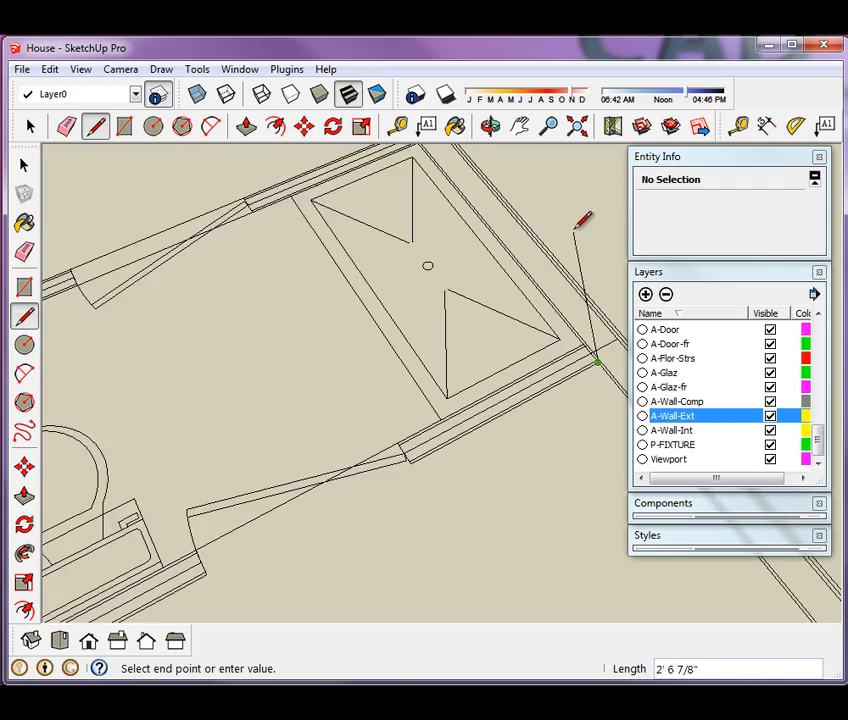
# - Trace the wall's bedroom-side face 13' 9 3/4" back to the closet corner and close the outline across its 4 1/2" thickness
pyautogui.scroll(-3, 575, 222)
pyautogui.scroll(3, 163, 512)
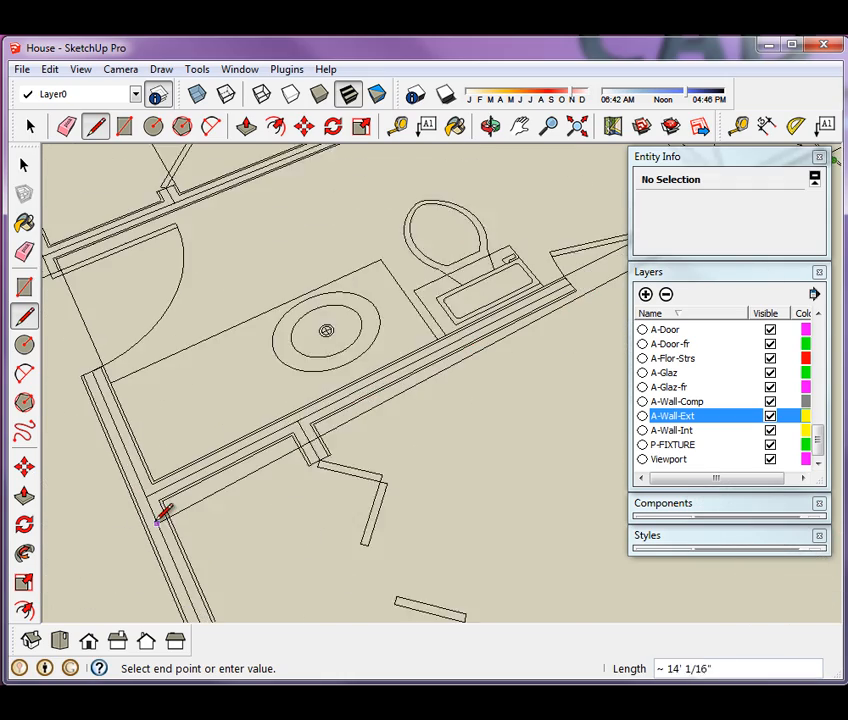
pyautogui.scroll(2, 163, 512)
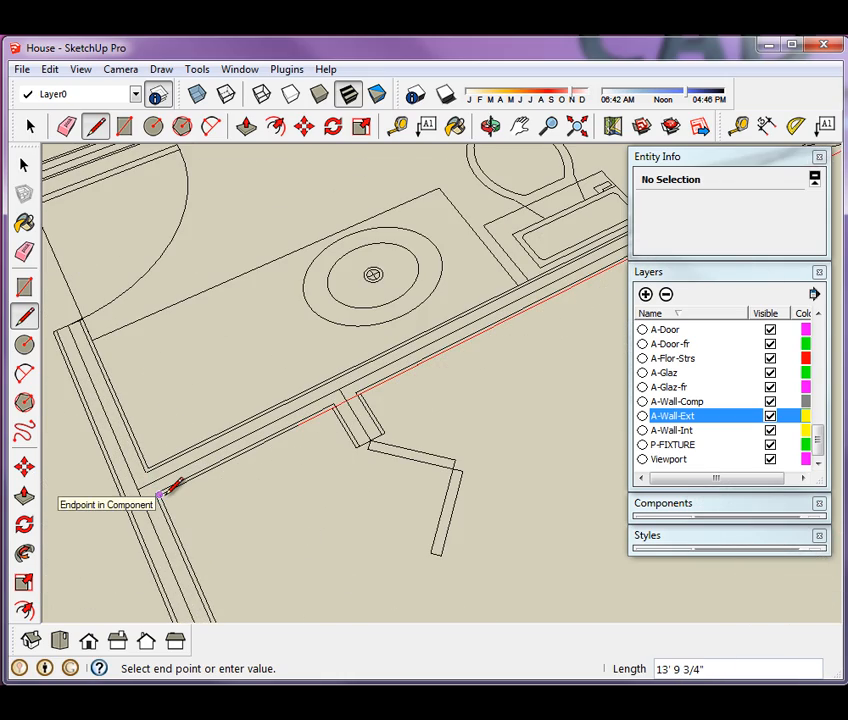
pyautogui.click(160, 492)
pyautogui.scroll(1, 172, 475)
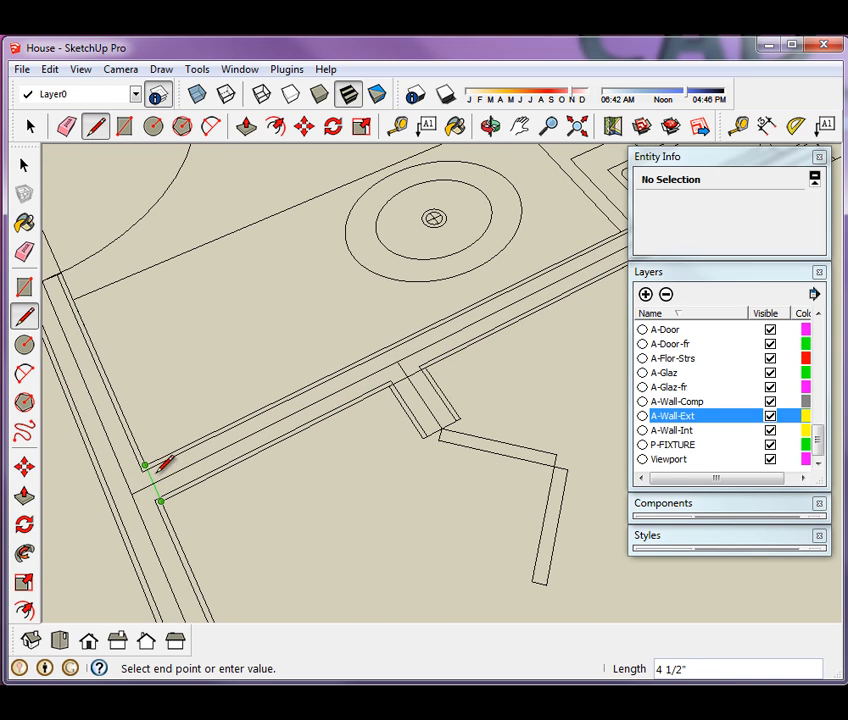
pyautogui.click(147, 464)
pyautogui.scroll(-4, 231, 466)
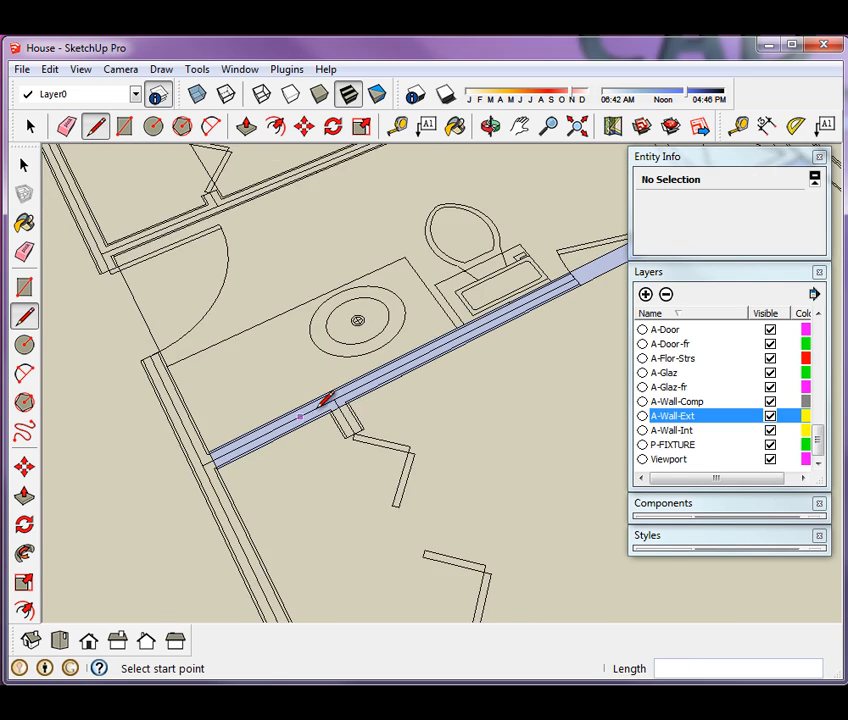
# - Set the camera to the Top view and activate the Rectangle tool for tracing the other interior walls
pyautogui.scroll(-3, 265, 405)
pyautogui.scroll(4, 346, 403)
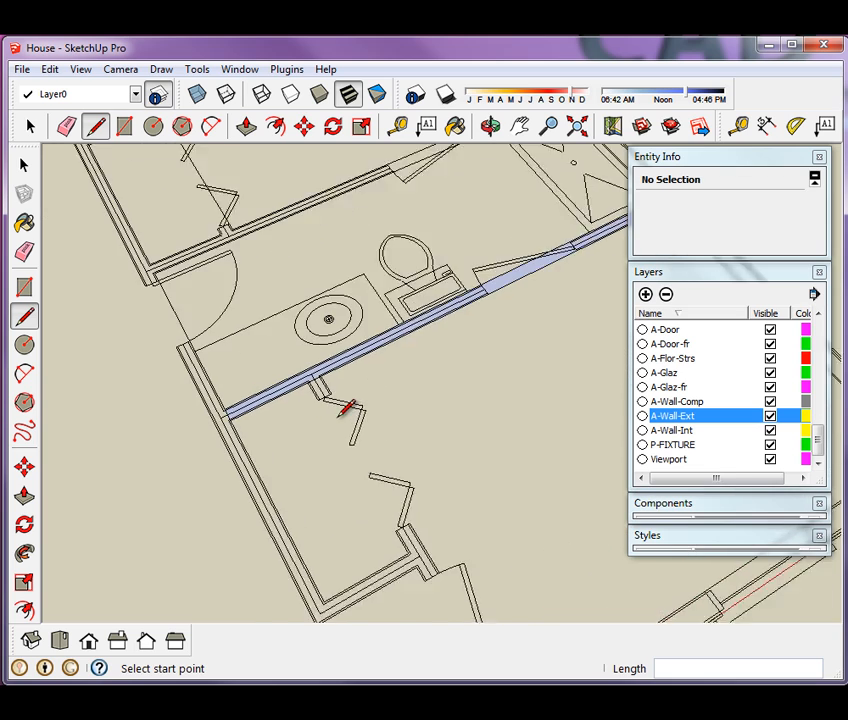
pyautogui.click(124, 127)
pyautogui.scroll(3, 320, 360)
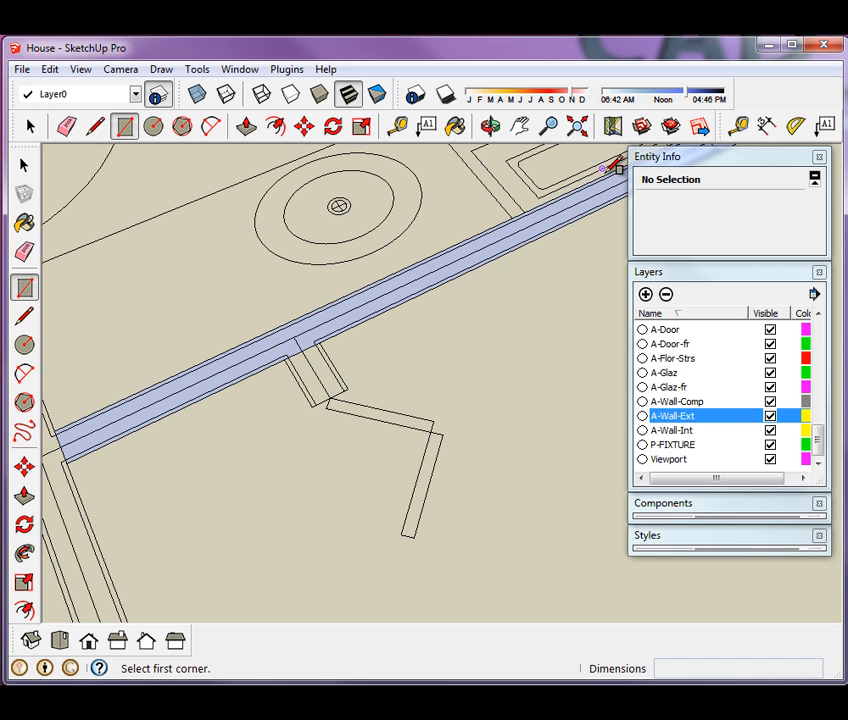
pyautogui.click(62, 643)
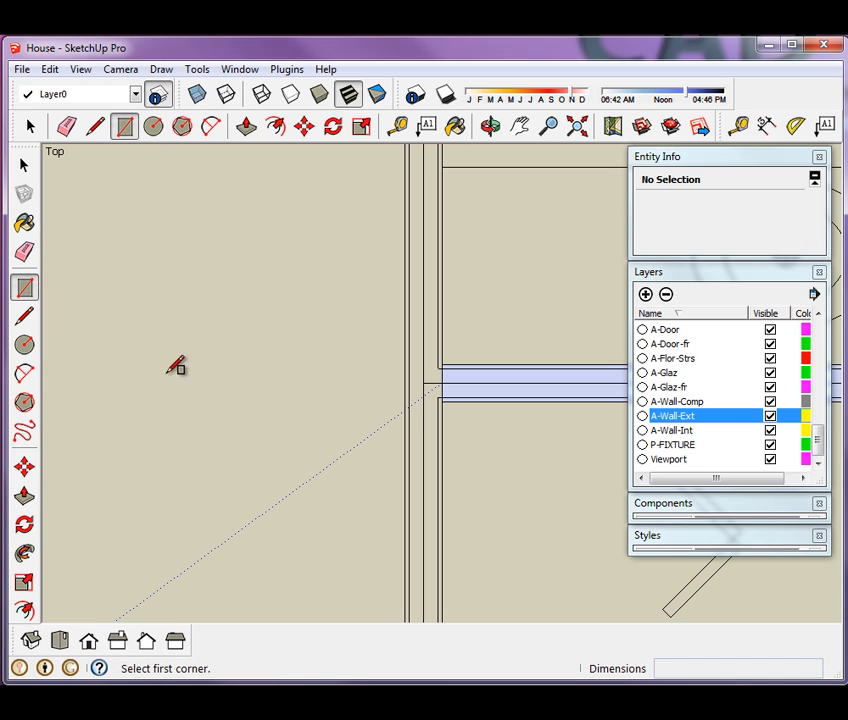
pyautogui.scroll(-3, 190, 416)
pyautogui.scroll(-3, 234, 441)
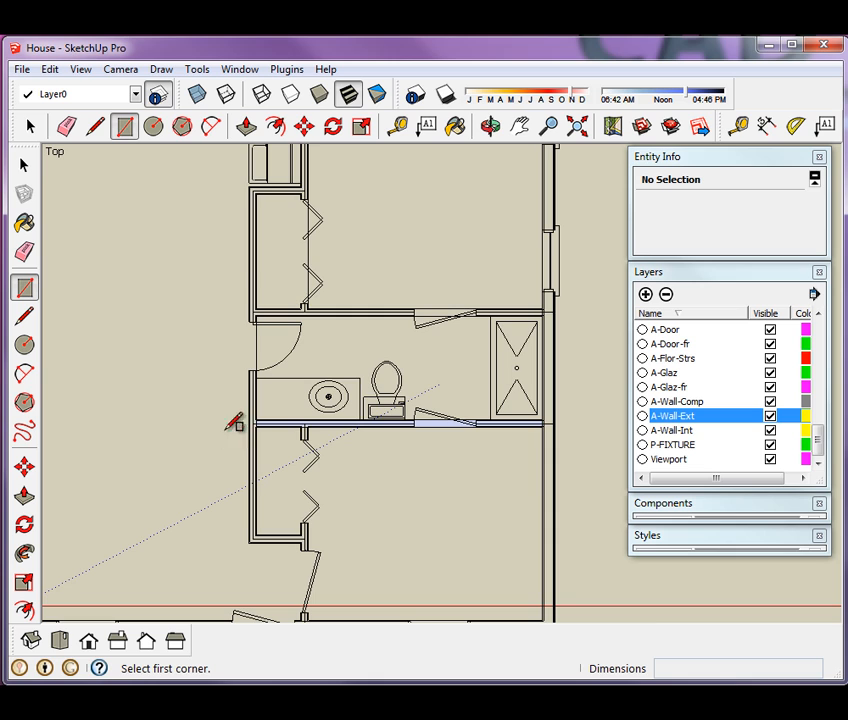
# - Draw a rectangle over the bathroom wall opposite the vanity, from the inside corner by the hall door to the exterior wall
pyautogui.scroll(5, 300, 296)
pyautogui.scroll(4, 221, 273)
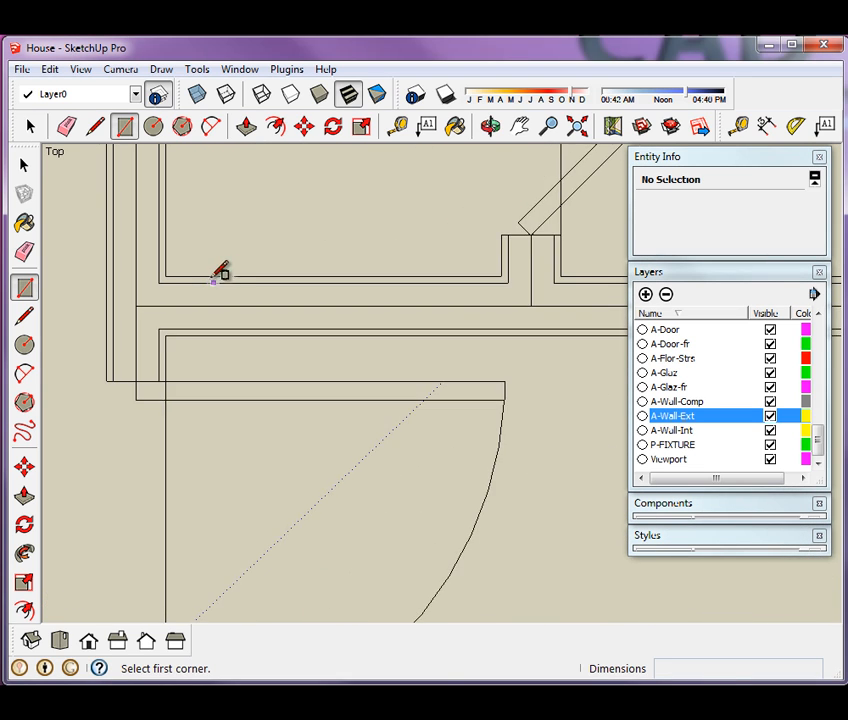
pyautogui.scroll(-2, 182, 333)
pyautogui.scroll(-4, 140, 380)
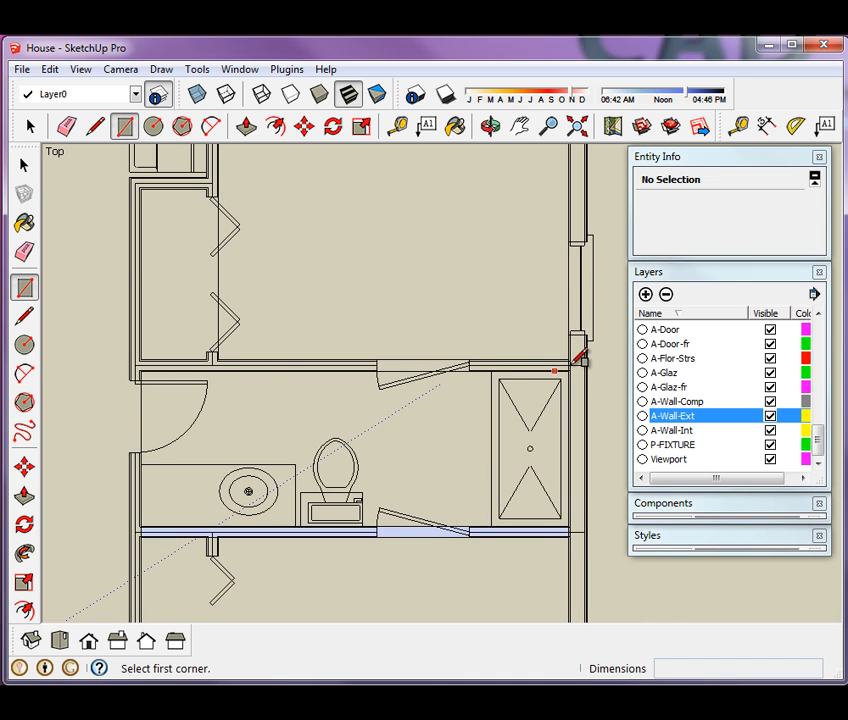
pyautogui.scroll(5, 182, 352)
pyautogui.scroll(-2, 172, 354)
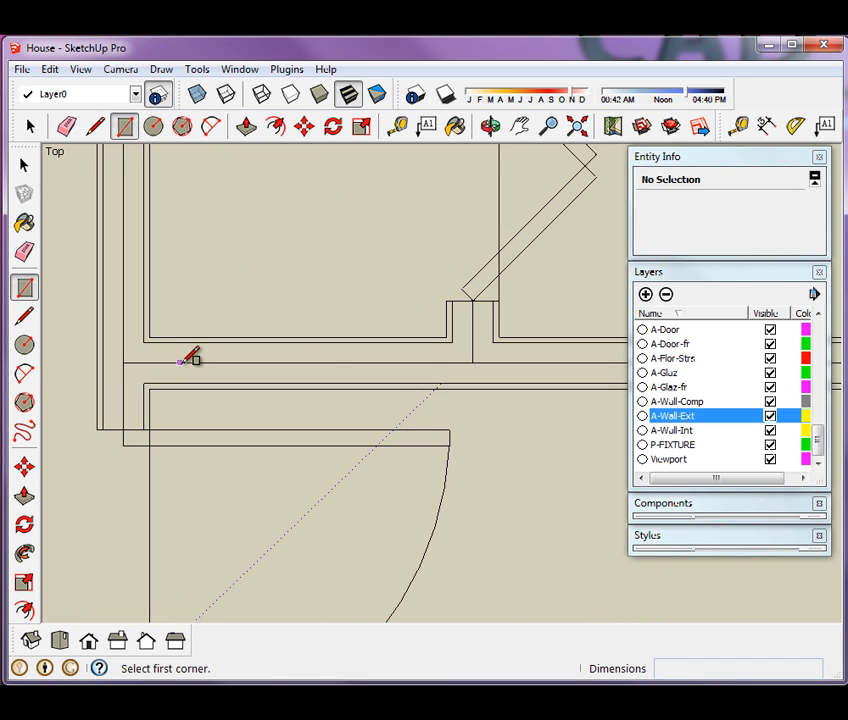
pyautogui.scroll(1, 189, 354)
pyautogui.click(140, 398)
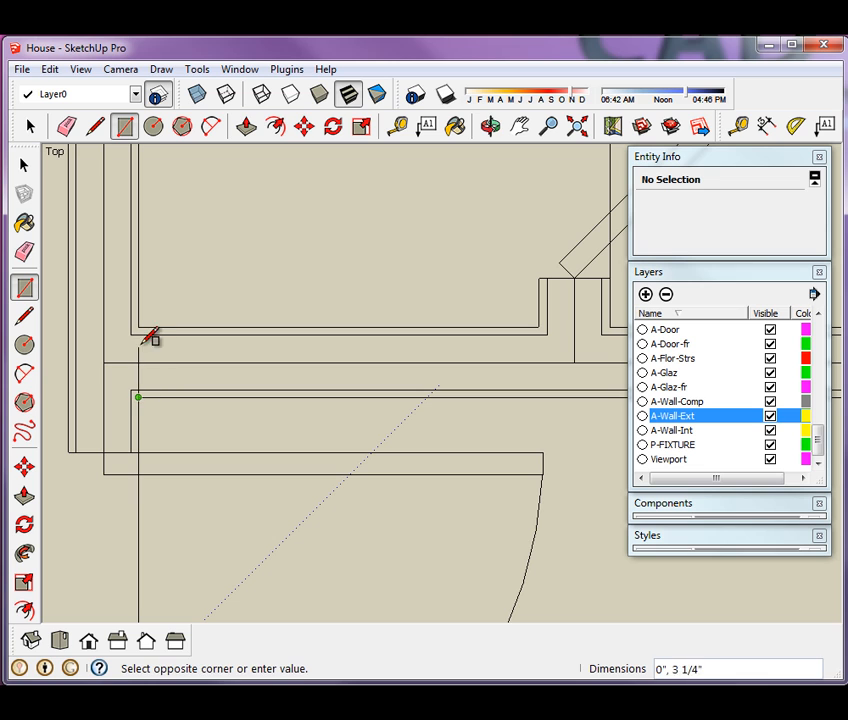
pyautogui.scroll(-3, 53, 390)
pyautogui.scroll(-2, 98, 392)
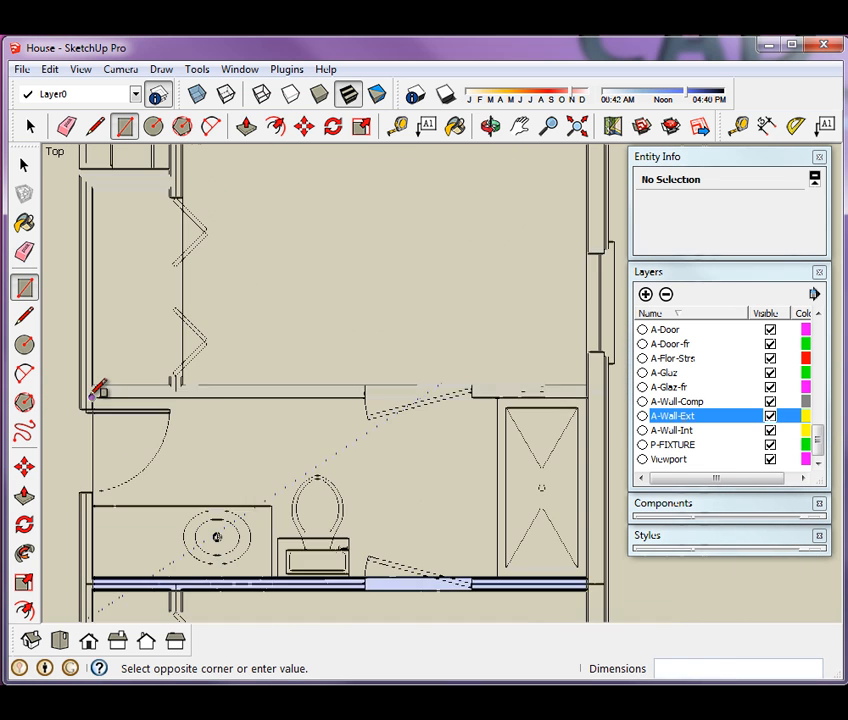
pyautogui.scroll(5, 470, 388)
pyautogui.scroll(3, 487, 380)
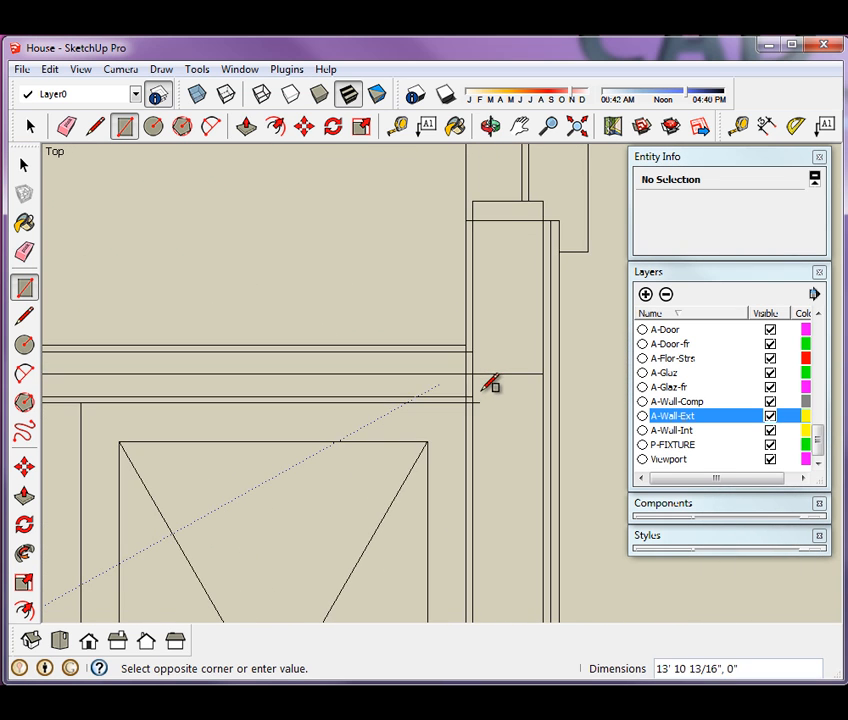
pyautogui.click(475, 333)
# - Draw a 4 1/2" wide rectangle along the bedroom's door and closet wall, from the exterior wall near the entry to the bathroom wall
pyautogui.scroll(-6, 560, 380)
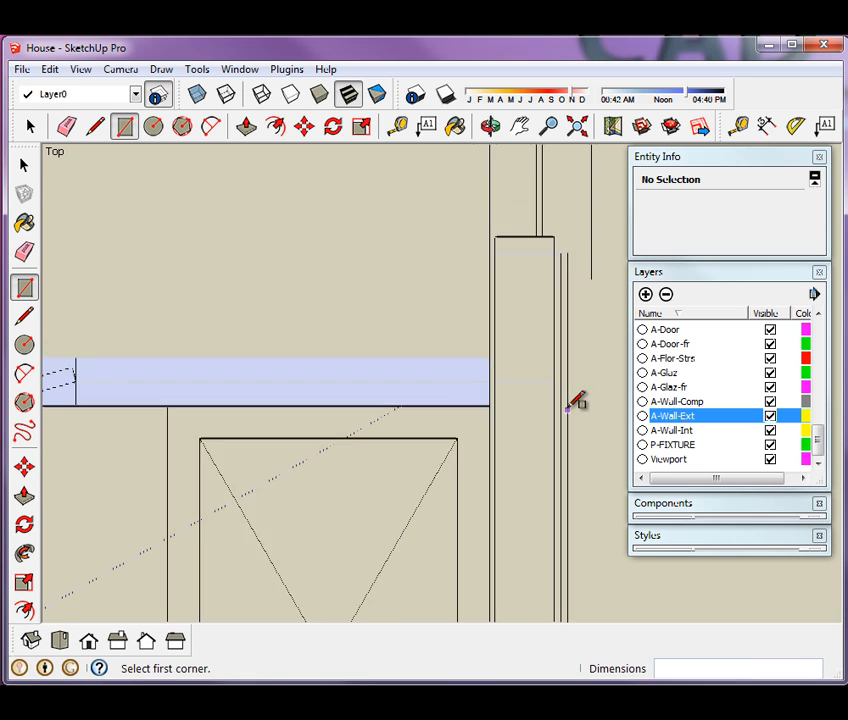
pyautogui.scroll(-2, 540, 365)
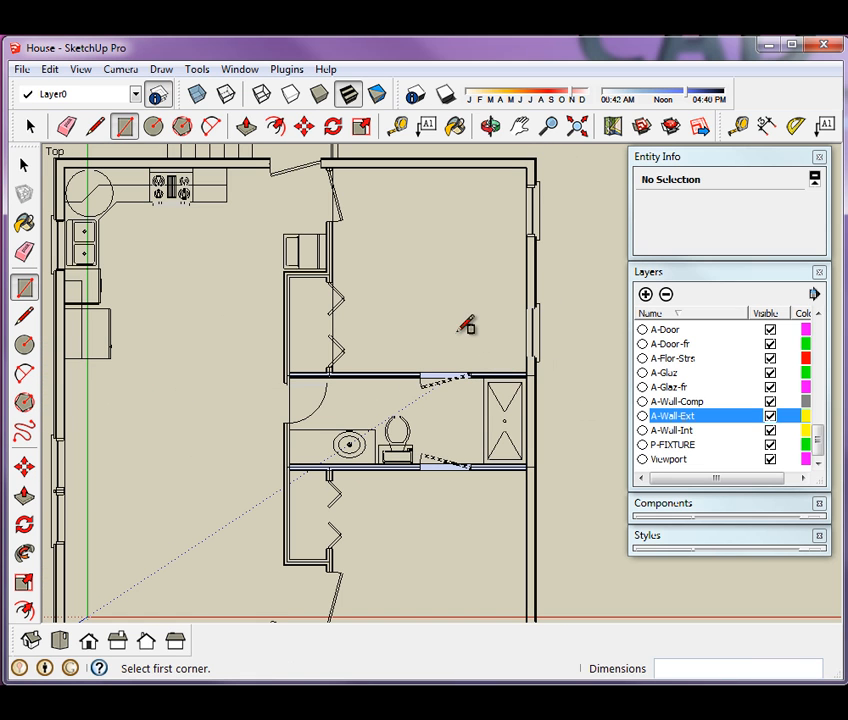
pyautogui.scroll(5, 337, 174)
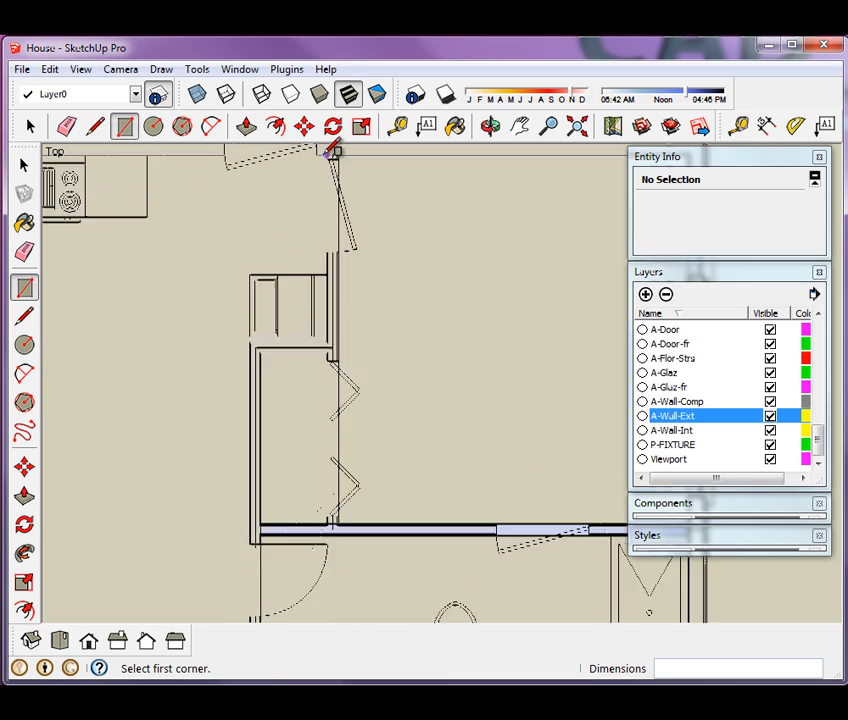
pyautogui.scroll(4, 335, 150)
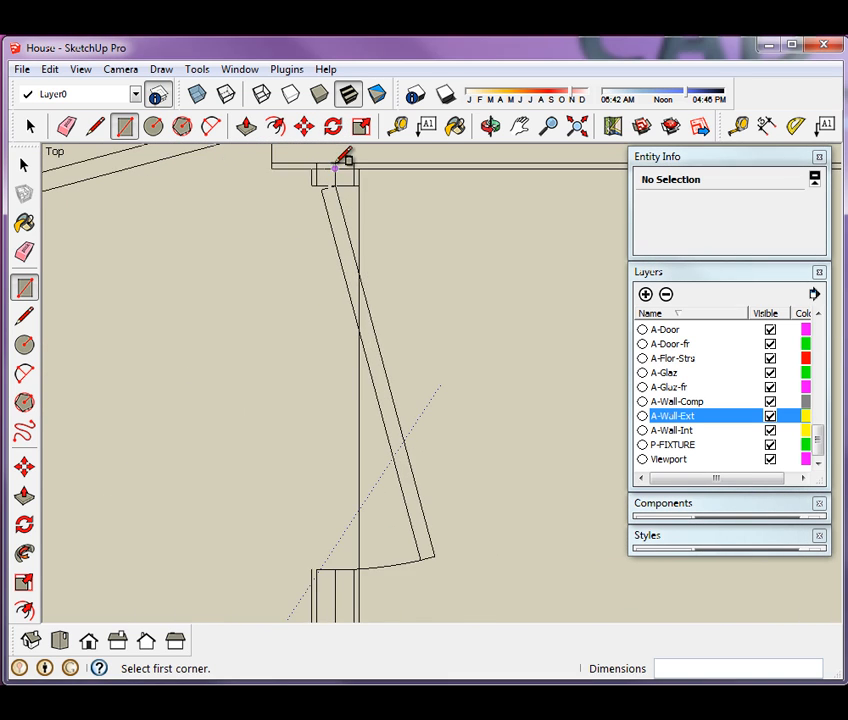
pyautogui.click(301, 171)
pyautogui.scroll(2, 360, 326)
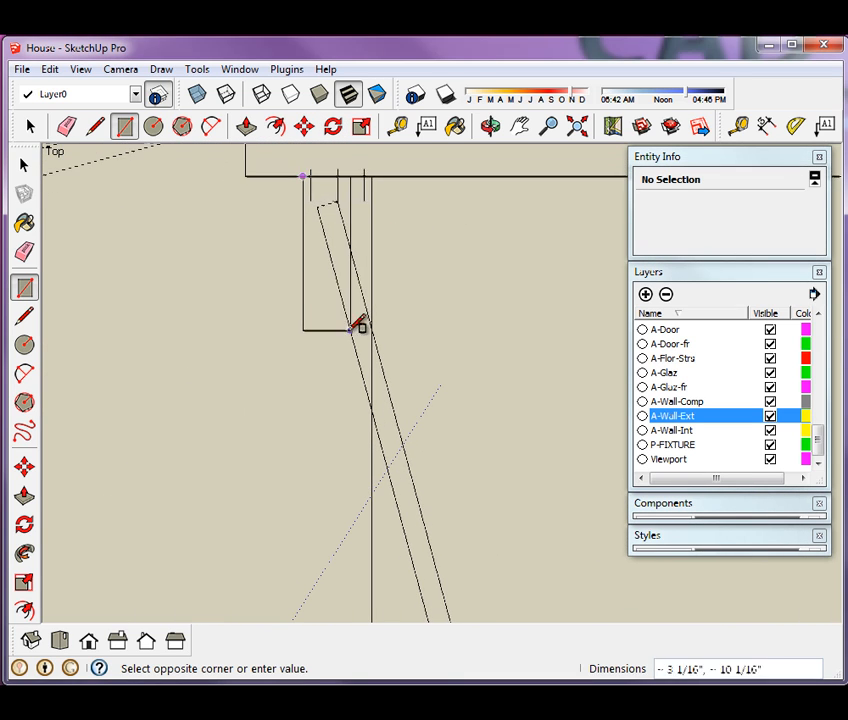
pyautogui.scroll(-2, 377, 246)
pyautogui.scroll(-5, 360, 298)
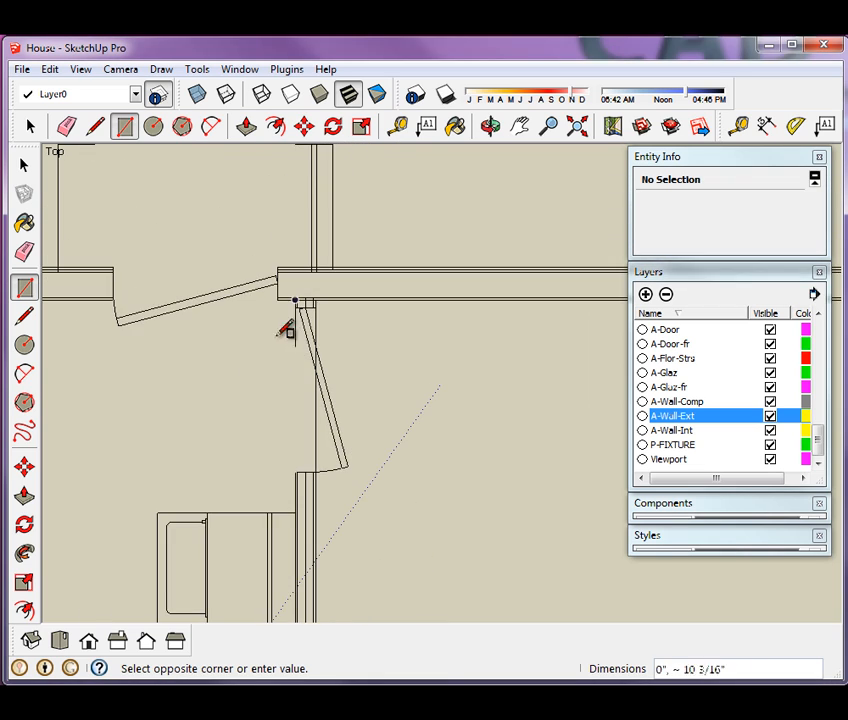
pyautogui.scroll(-2, 283, 330)
pyautogui.scroll(6, 295, 485)
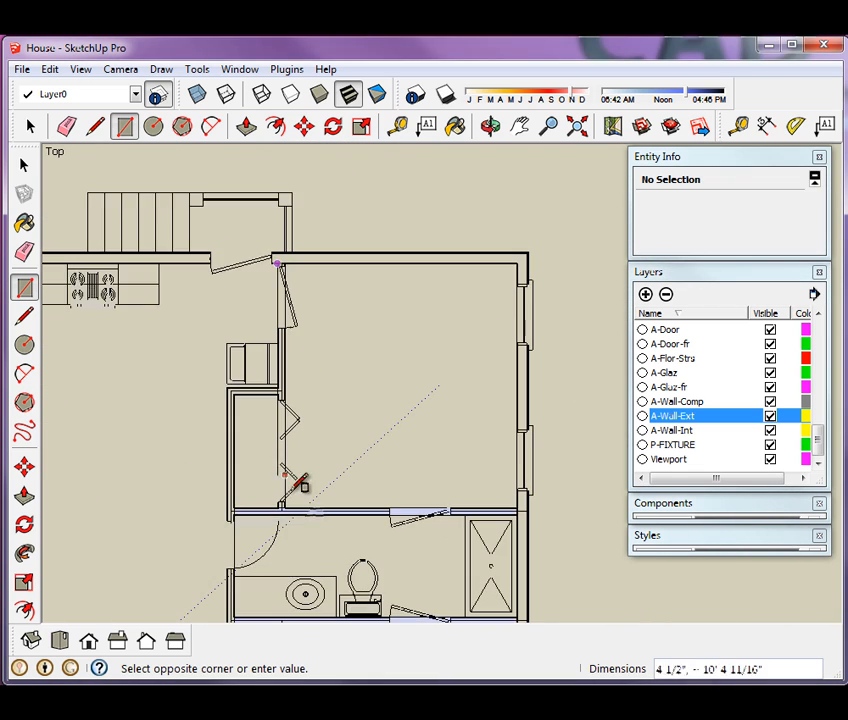
pyautogui.scroll(4, 288, 505)
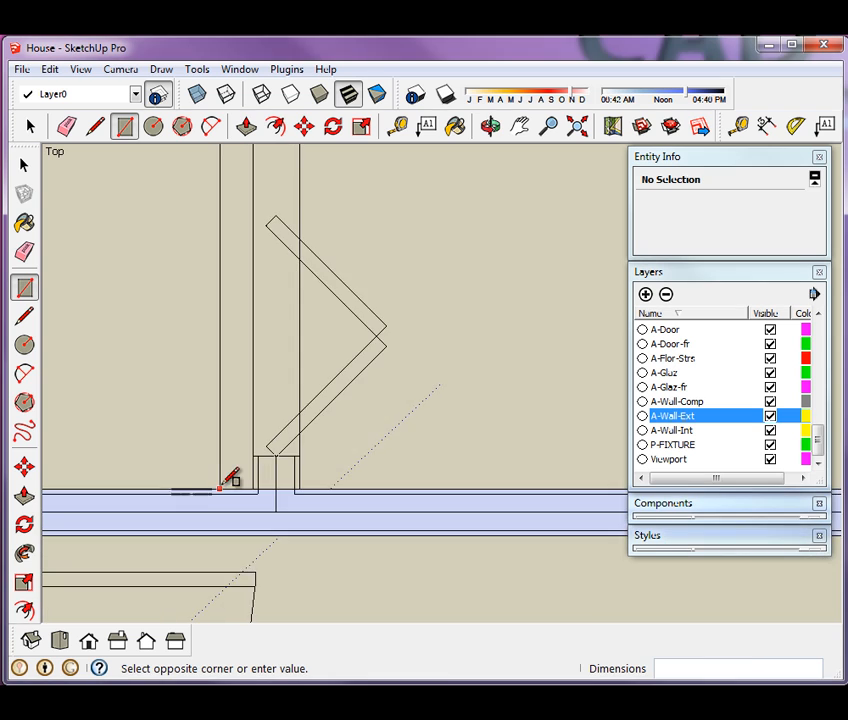
pyautogui.click(332, 488)
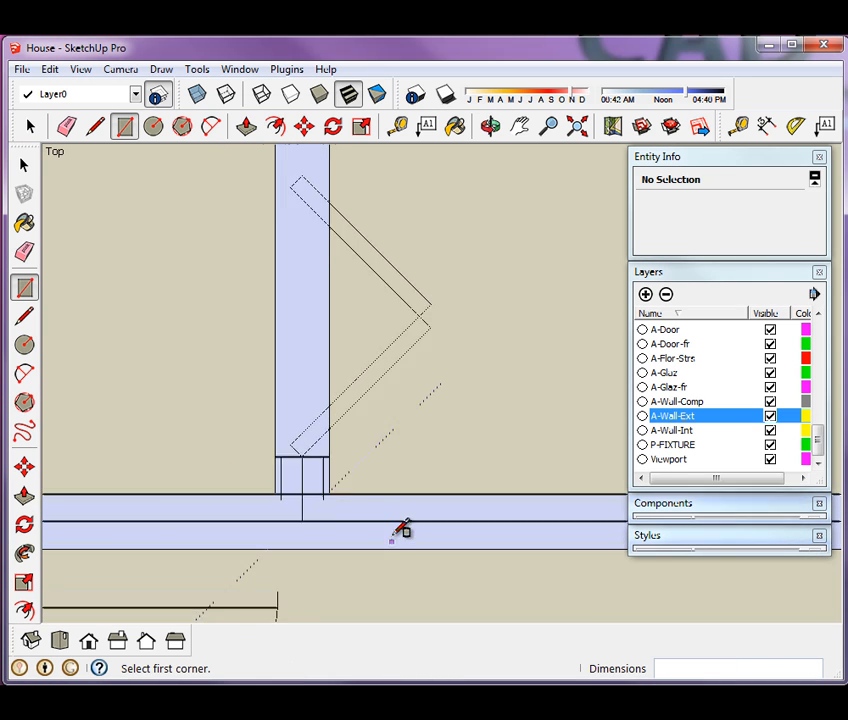
# - Draw a line along the closet end wall's outer face beside the appliance, from the bedroom wall to the closet's outer corner
pyautogui.scroll(-4, 361, 431)
pyautogui.scroll(-4, 360, 403)
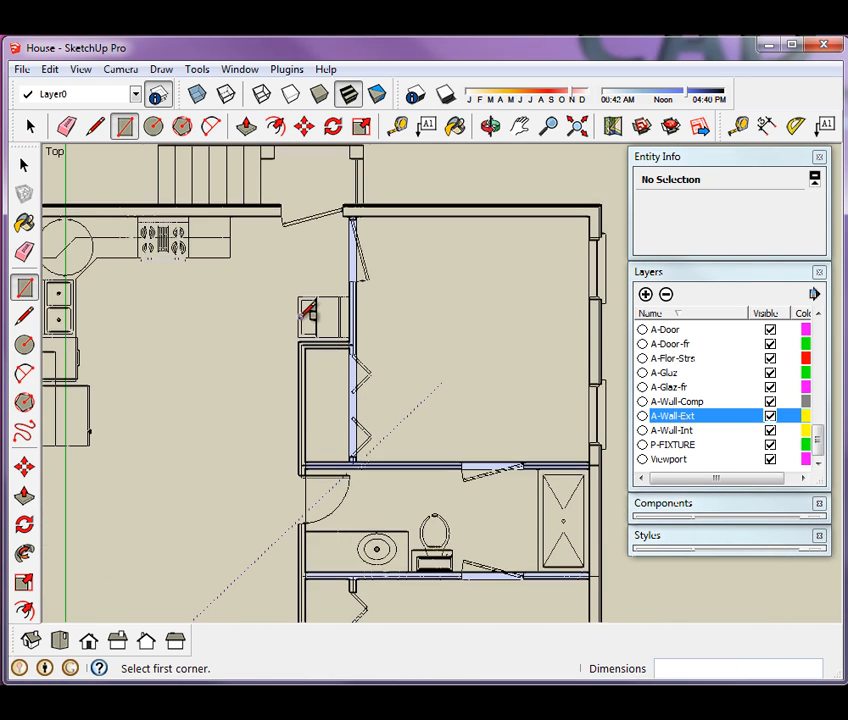
pyautogui.scroll(6, 325, 347)
pyautogui.scroll(2, 322, 372)
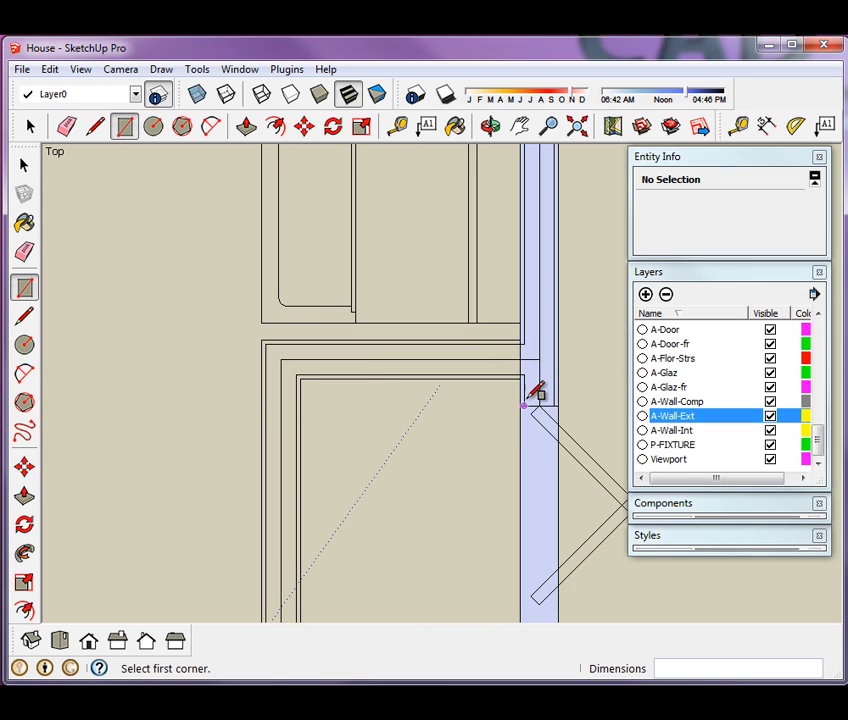
pyautogui.scroll(2, 536, 375)
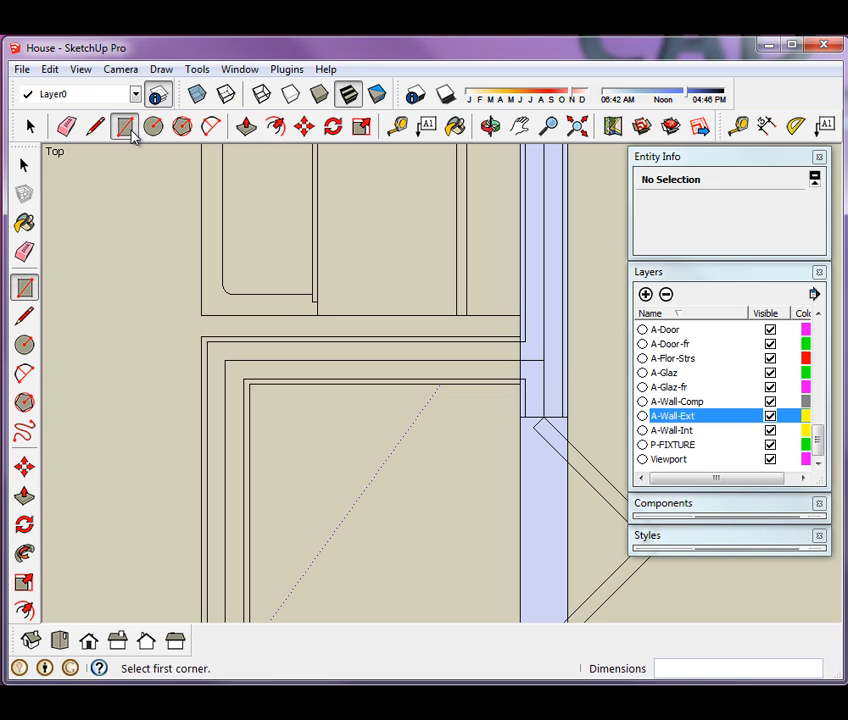
pyautogui.click(96, 127)
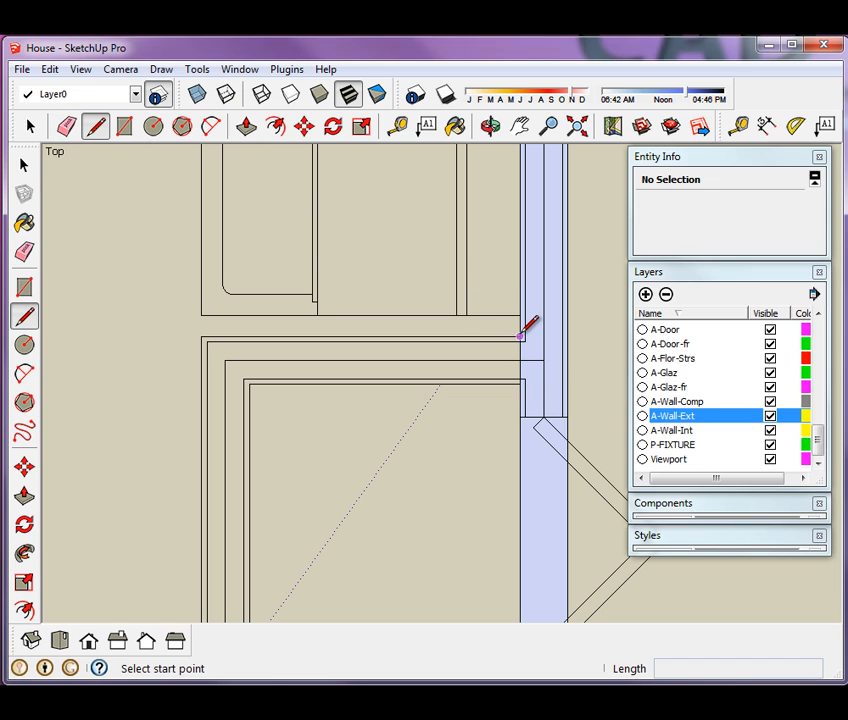
pyautogui.click(520, 336)
pyautogui.scroll(-5, 213, 316)
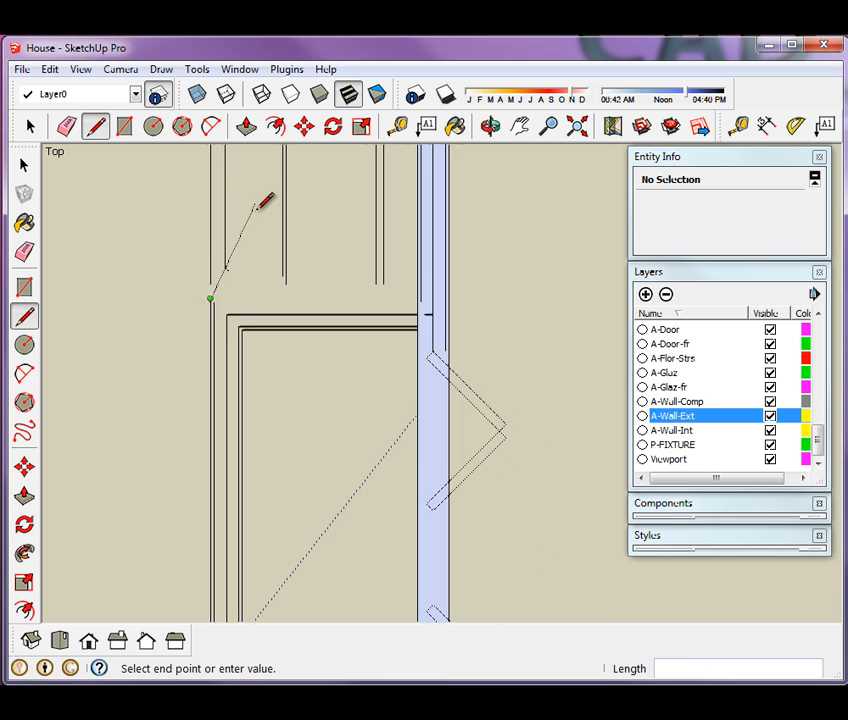
# - Trace the outer face past the bathroom door to the second closet's outer corner, and along that closet's end wall to the bedroom wall
pyautogui.scroll(3, 213, 492)
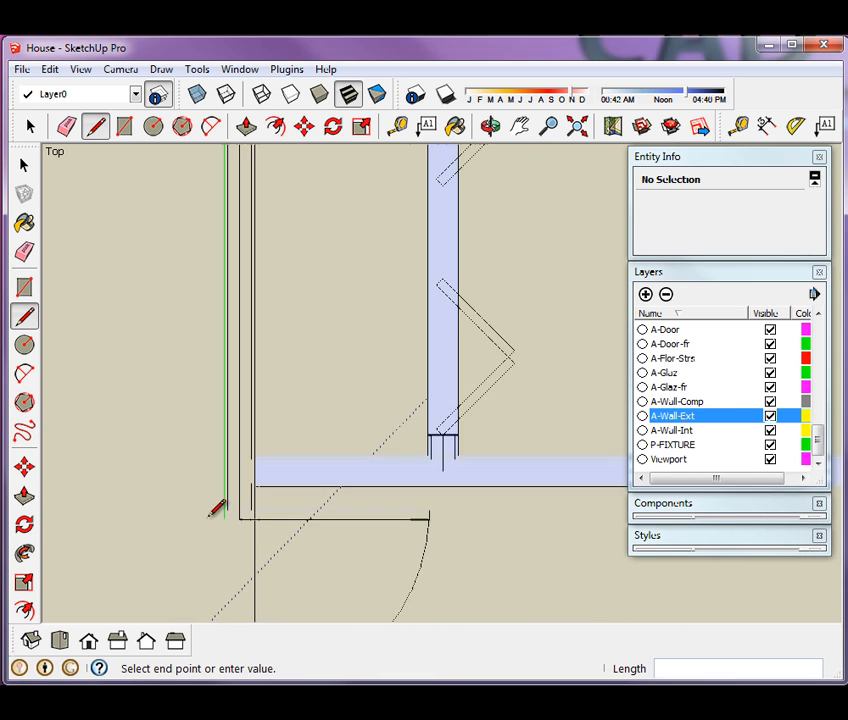
pyautogui.scroll(-3, 221, 348)
pyautogui.scroll(-2, 229, 256)
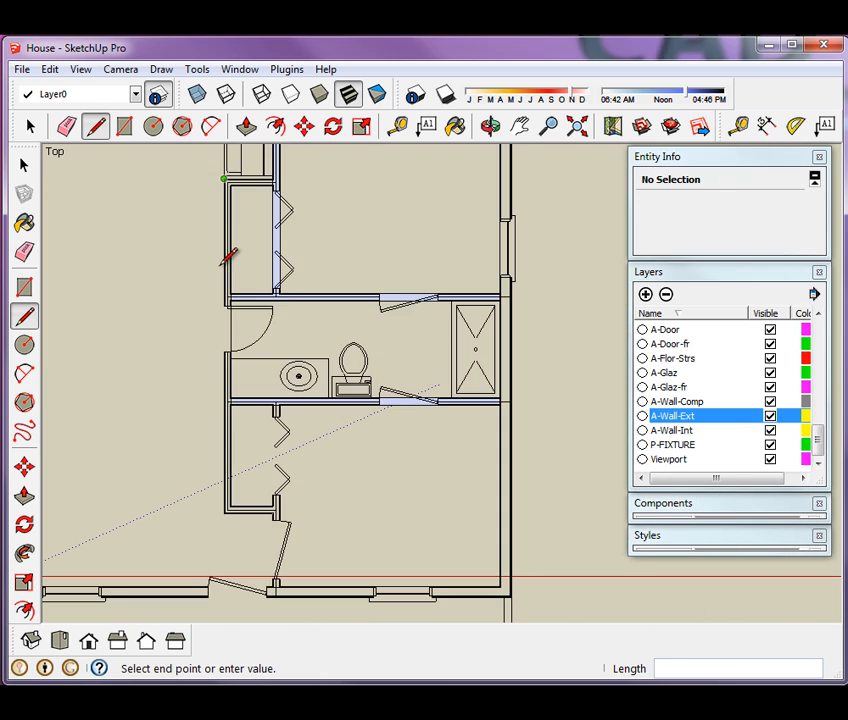
pyautogui.scroll(2, 223, 562)
pyautogui.scroll(3, 237, 507)
pyautogui.scroll(1, 237, 490)
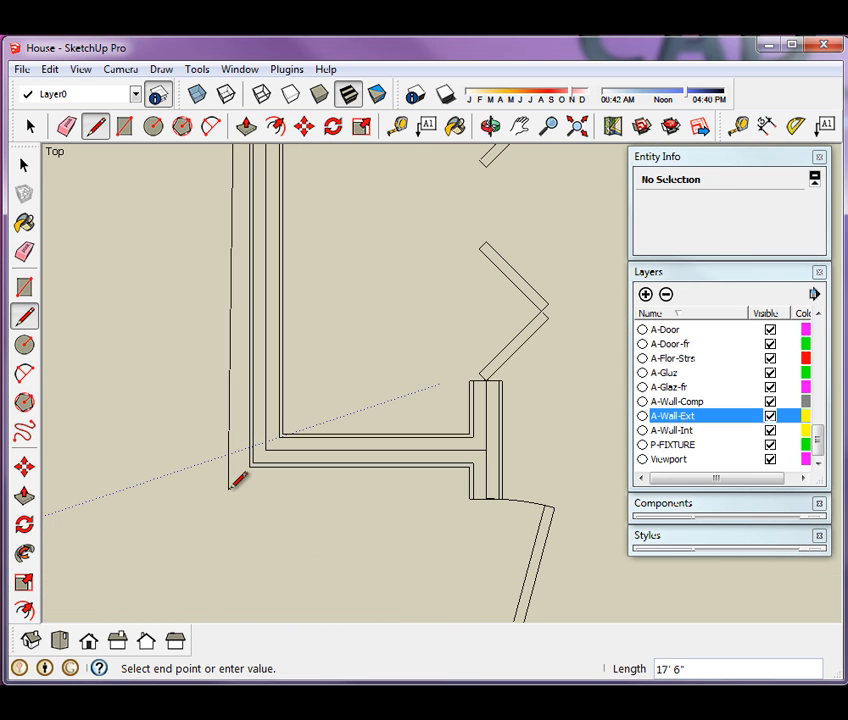
pyautogui.click(250, 467)
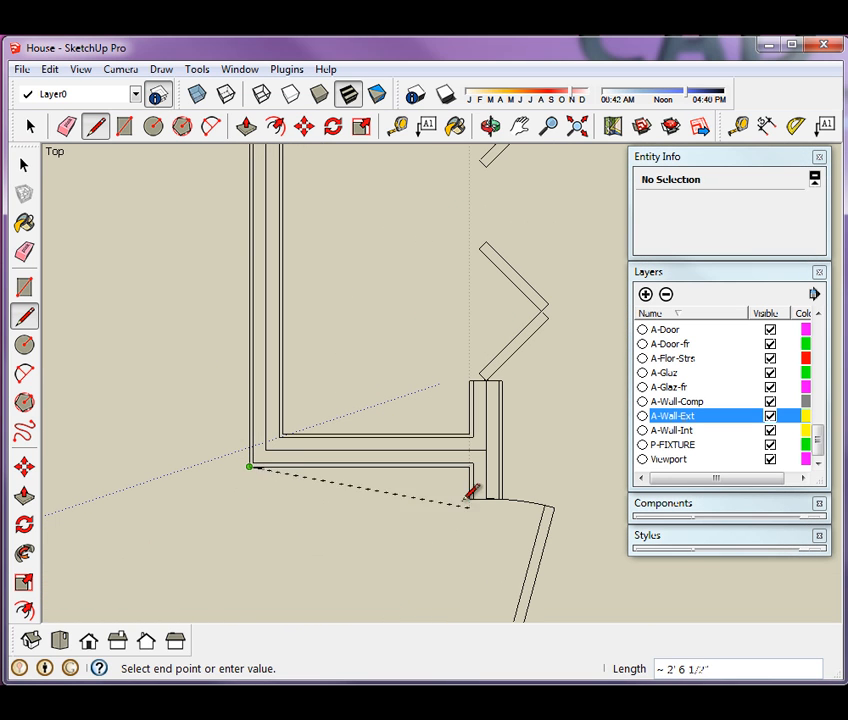
pyautogui.scroll(-3, 476, 462)
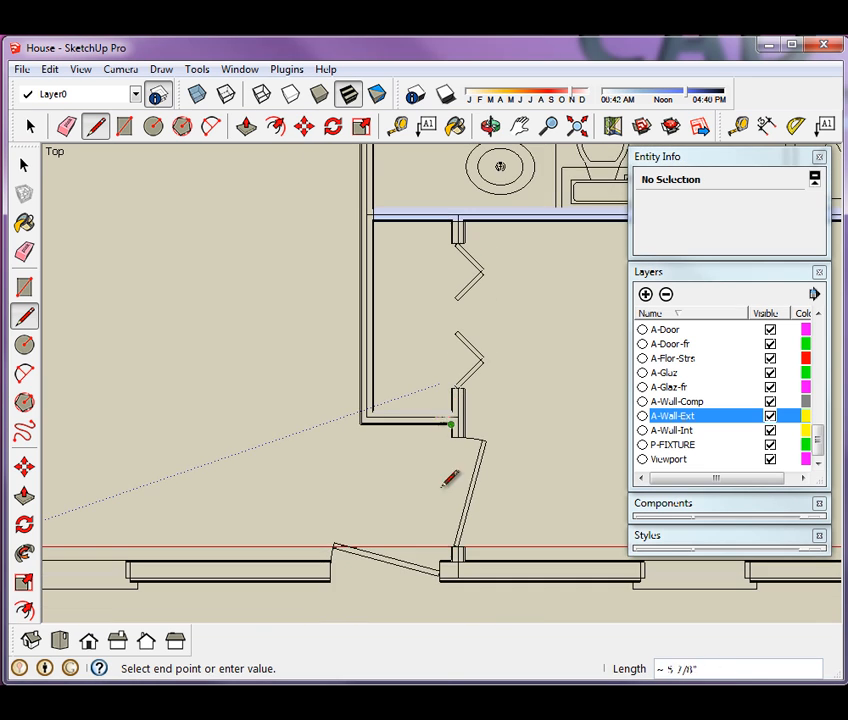
# - Draw a line from the second closet's end wall to the exterior wall beside the entry, and across the bedroom wall's thickness
pyautogui.scroll(4, 450, 557)
pyautogui.scroll(1, 478, 538)
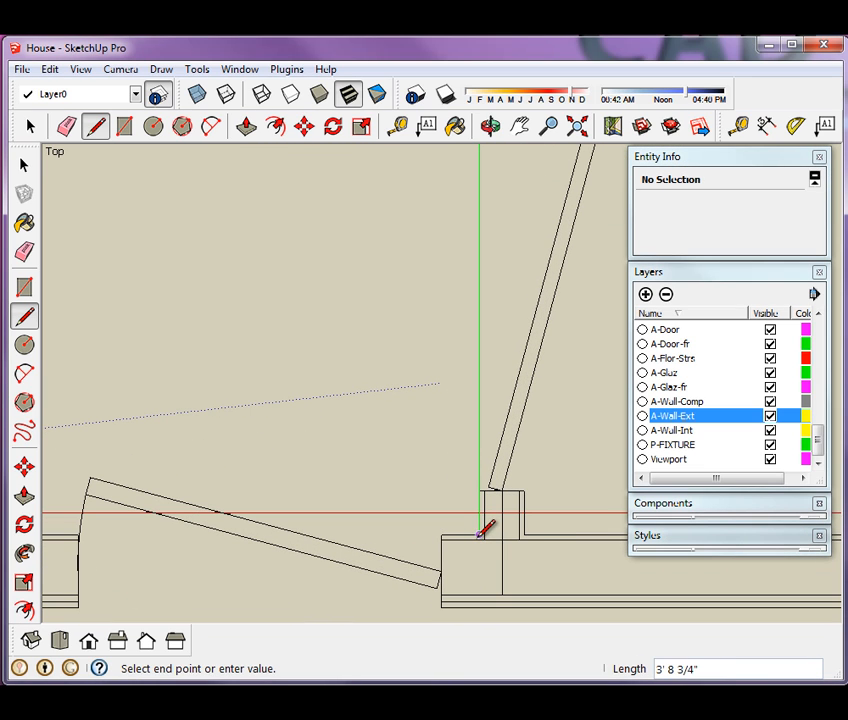
pyautogui.click(478, 533)
pyautogui.click(527, 532)
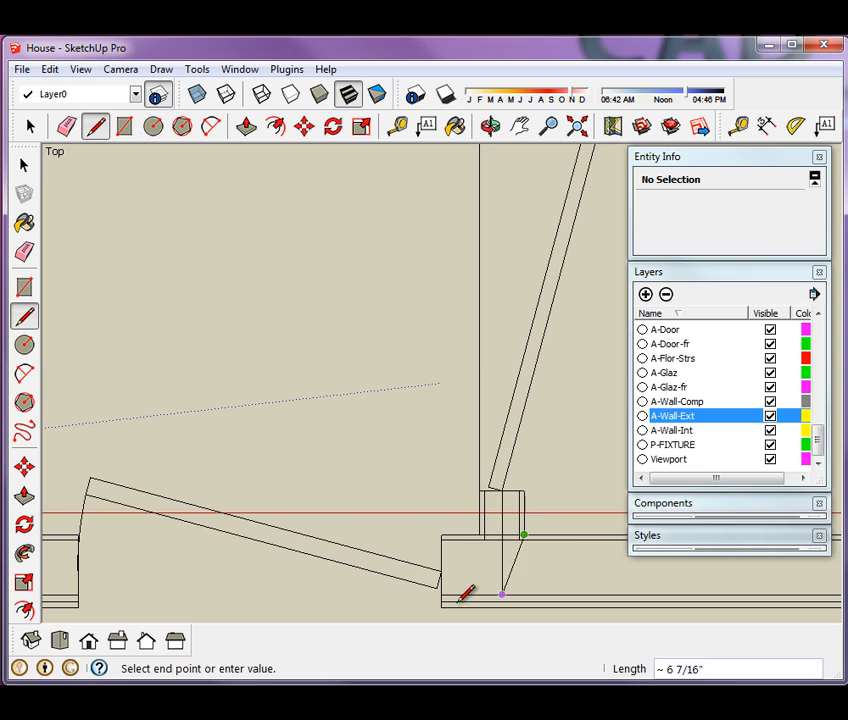
# - Draw the bedroom wall's room-side line from the exterior wall past the closet doors to the bathroom wall, closing the face
pyautogui.scroll(-4, 384, 538)
pyautogui.scroll(-3, 390, 470)
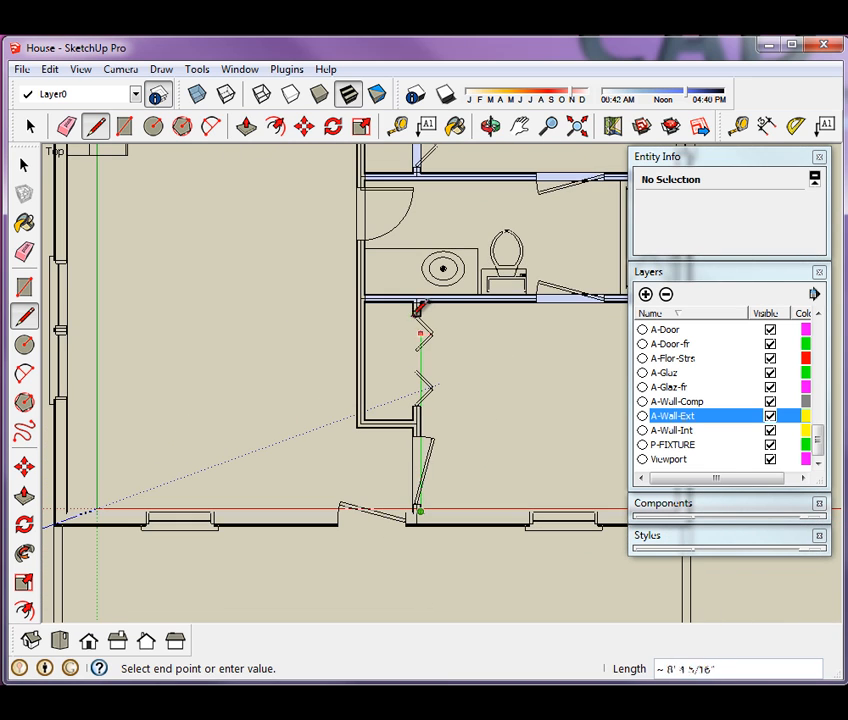
pyautogui.scroll(5, 445, 300)
pyautogui.scroll(3, 426, 300)
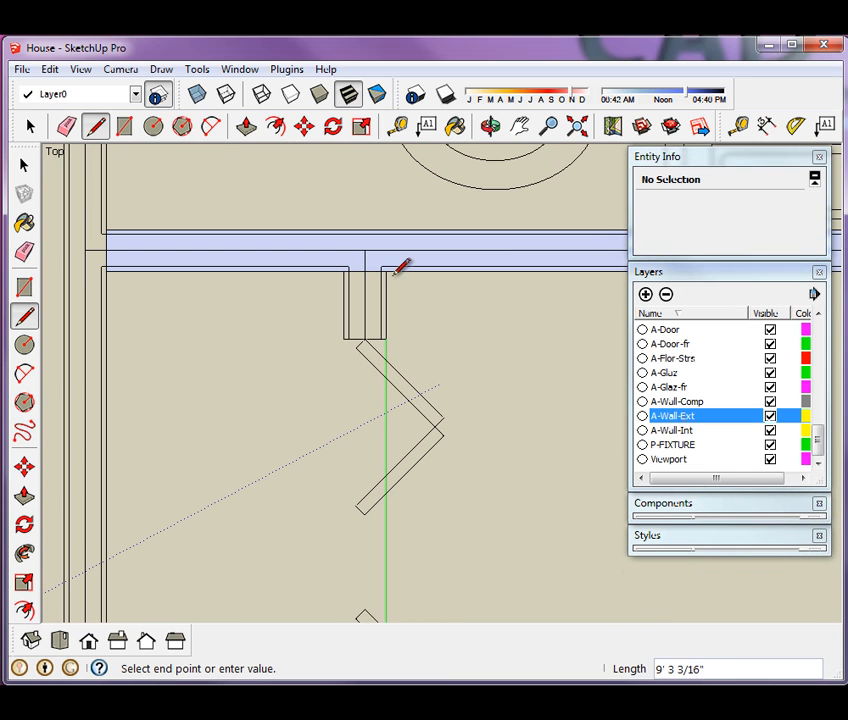
pyautogui.click(390, 270)
pyautogui.scroll(-4, 444, 308)
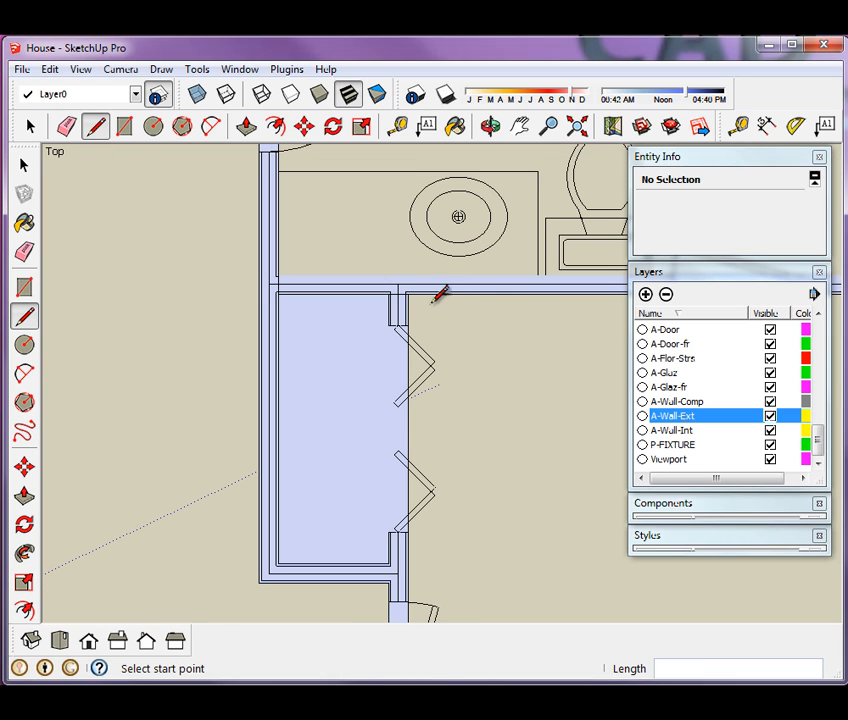
# - Draw a rectangle inside the second closet between its opposite inner wall corners
pyautogui.click(124, 125)
pyautogui.scroll(3, 328, 440)
pyautogui.scroll(-3, 336, 482)
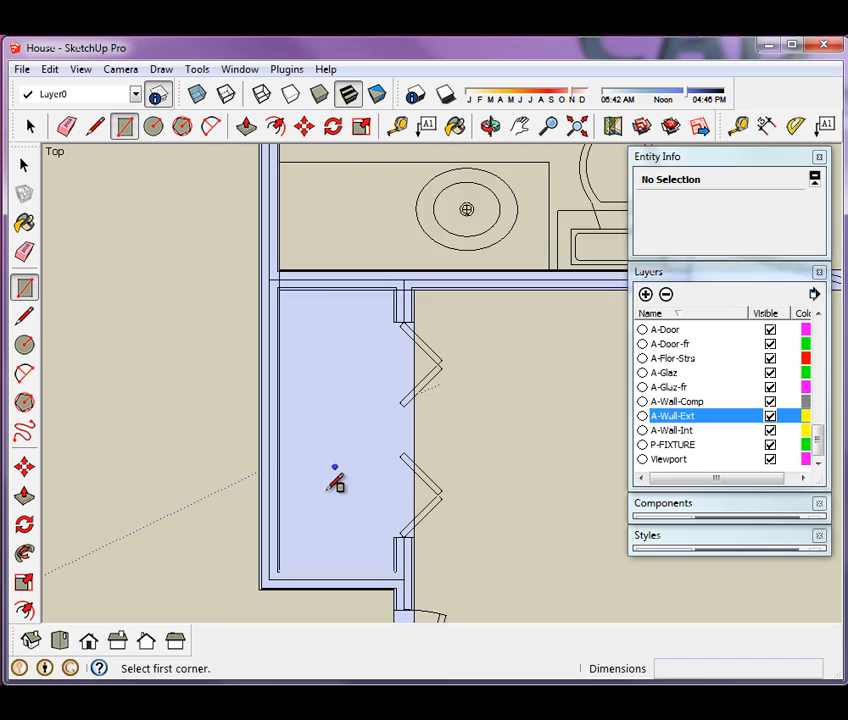
pyautogui.scroll(4, 288, 585)
pyautogui.click(259, 560)
pyautogui.scroll(-1, 257, 568)
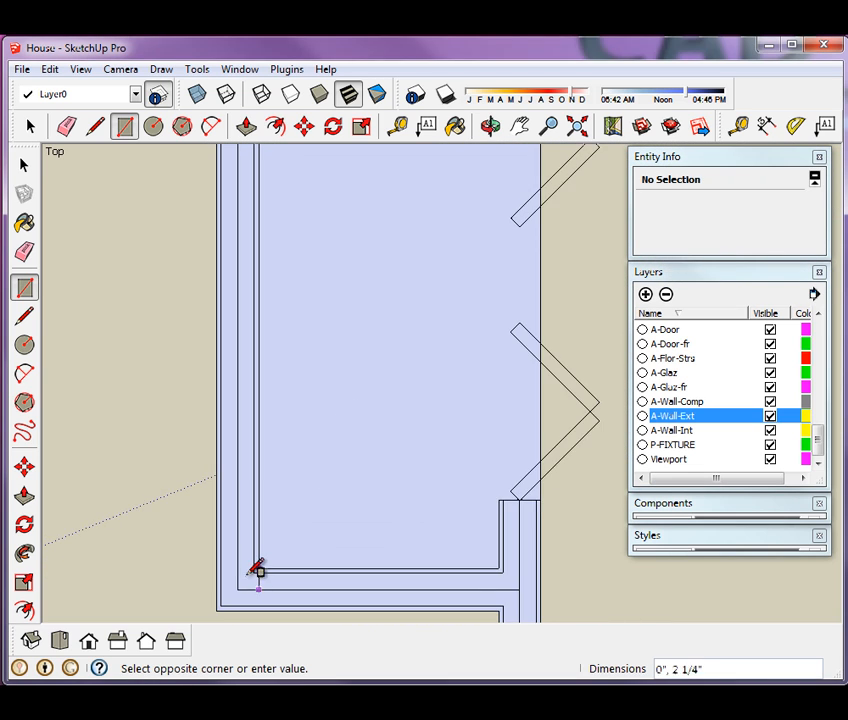
pyautogui.scroll(-3, 259, 562)
pyautogui.scroll(3, 379, 300)
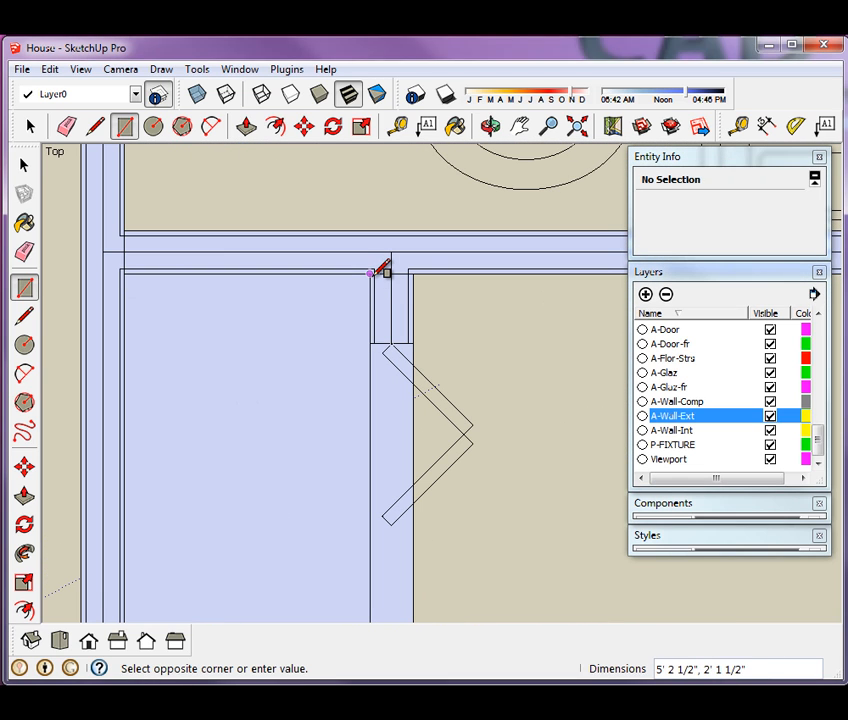
pyautogui.click(372, 271)
# - Delete the floor face inside the second closet, leaving only the surrounding wall faces
pyautogui.press('space')
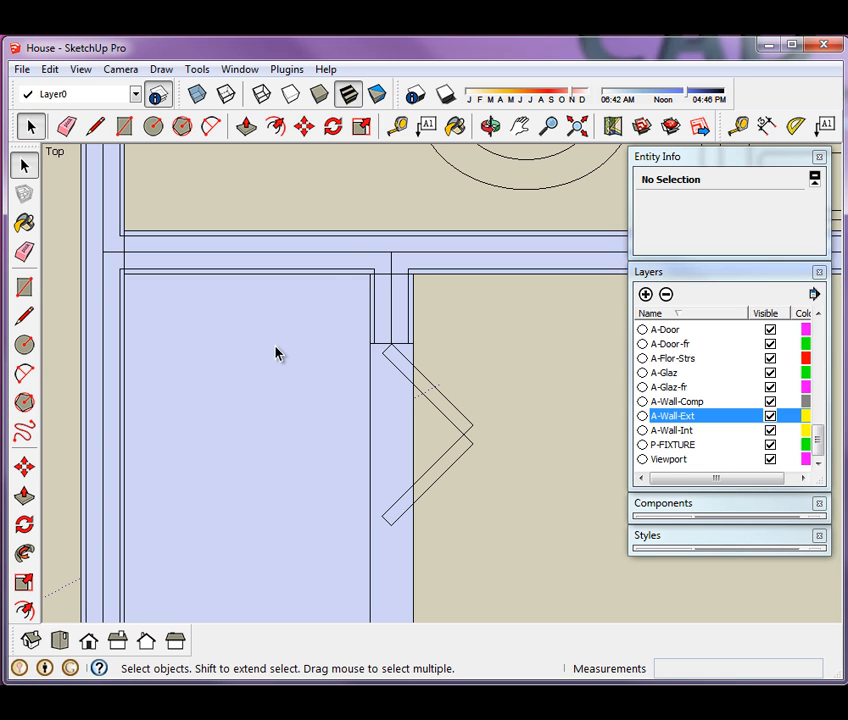
pyautogui.click(276, 350)
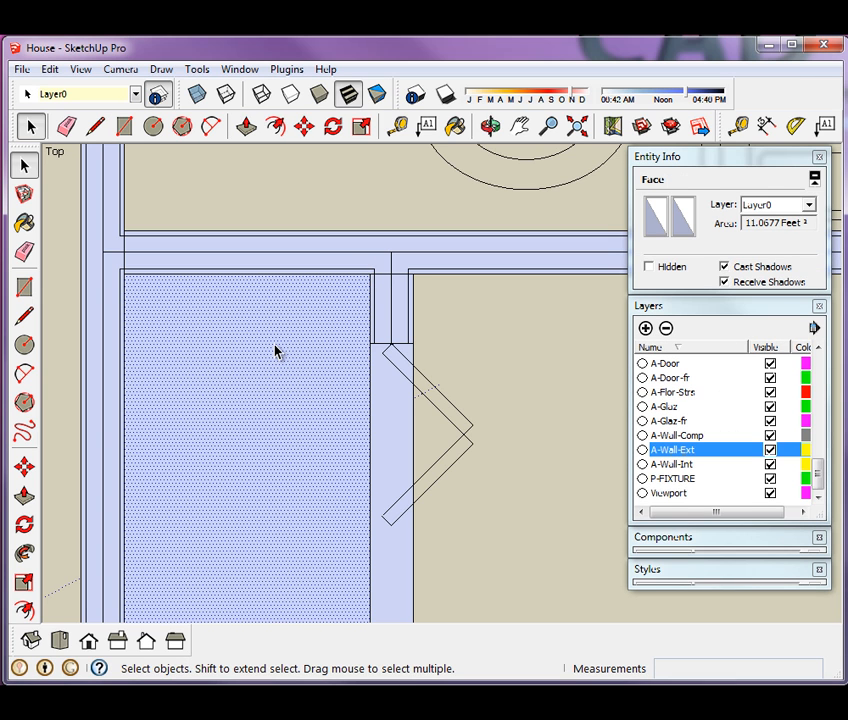
pyautogui.press('Delete')
pyautogui.scroll(-9, 299, 351)
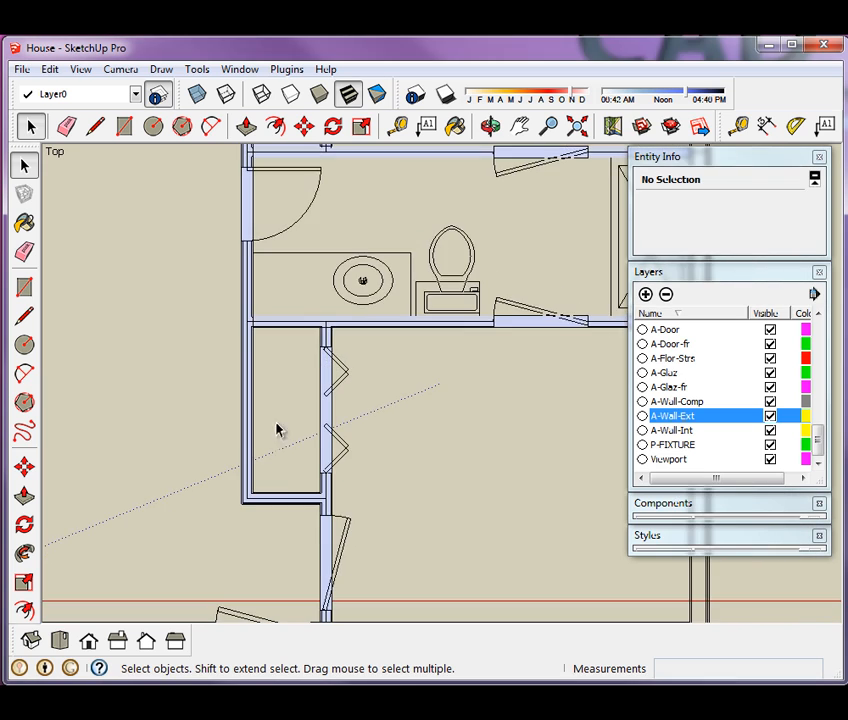
pyautogui.scroll(-3, 290, 460)
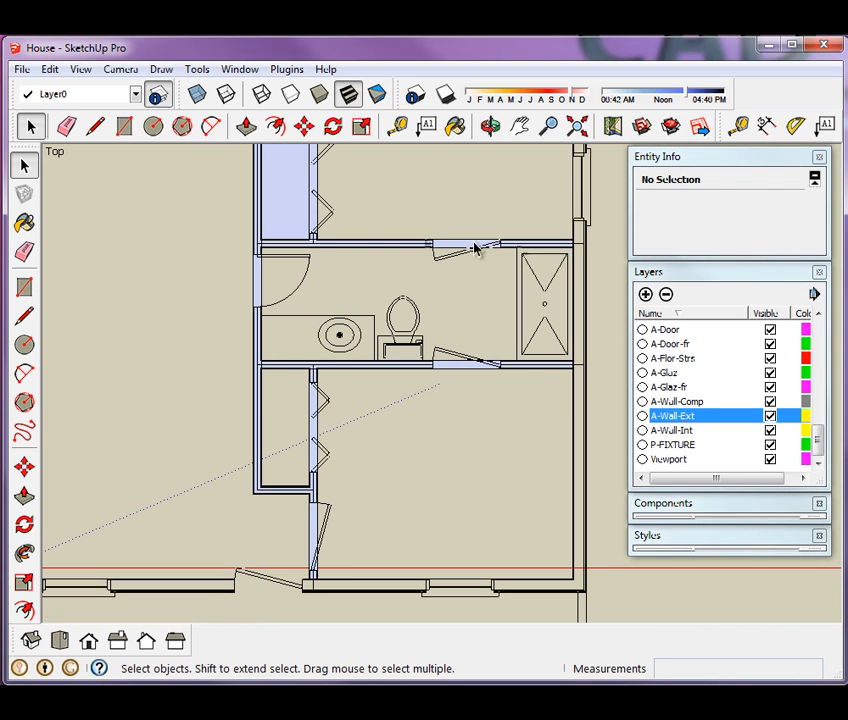
# - Draw lines along the inner faces of the closet beside the appliance, from the bathroom wall corner around to the bedroom wall
pyautogui.scroll(-2, 413, 394)
pyautogui.scroll(-4, 384, 248)
pyautogui.scroll(6, 335, 280)
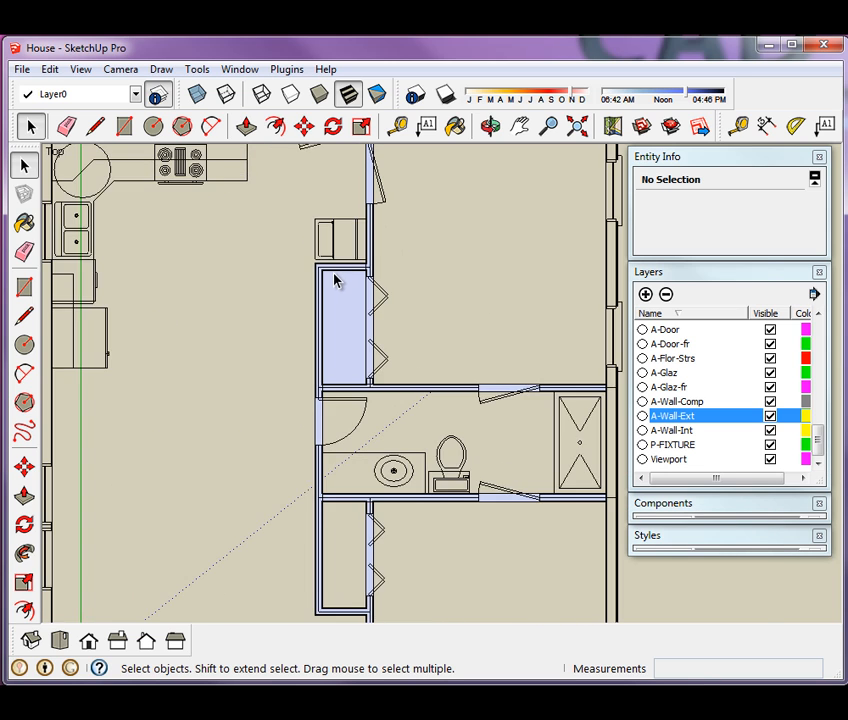
pyautogui.scroll(4, 335, 280)
pyautogui.click(369, 375)
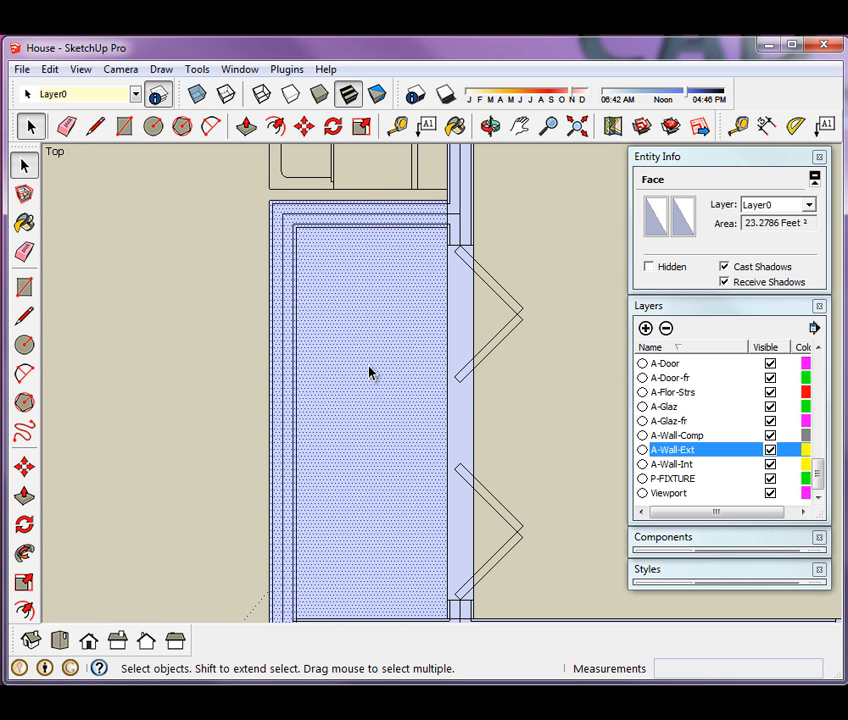
pyautogui.scroll(-3, 447, 216)
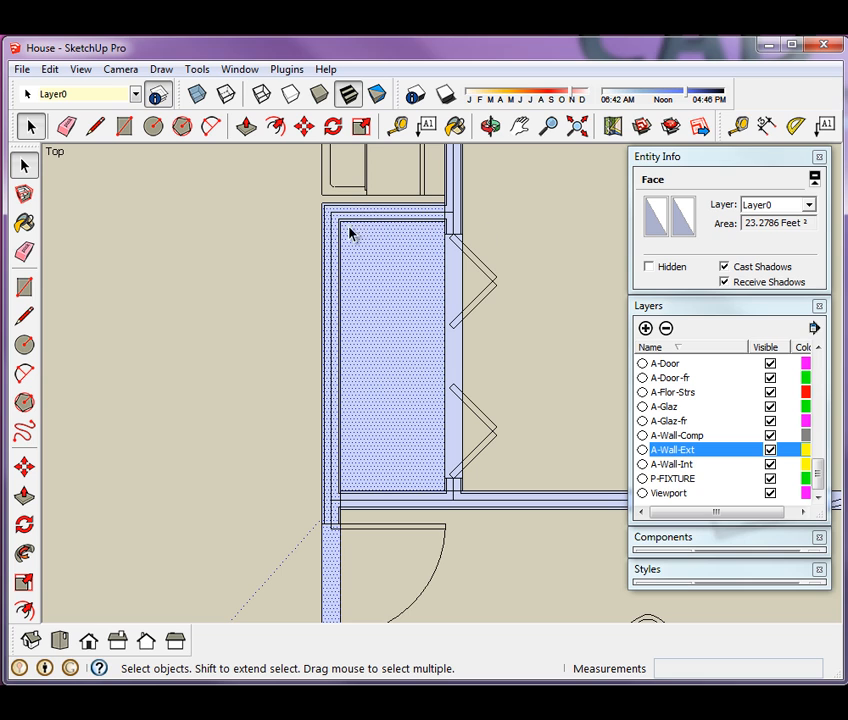
pyautogui.scroll(5, 362, 487)
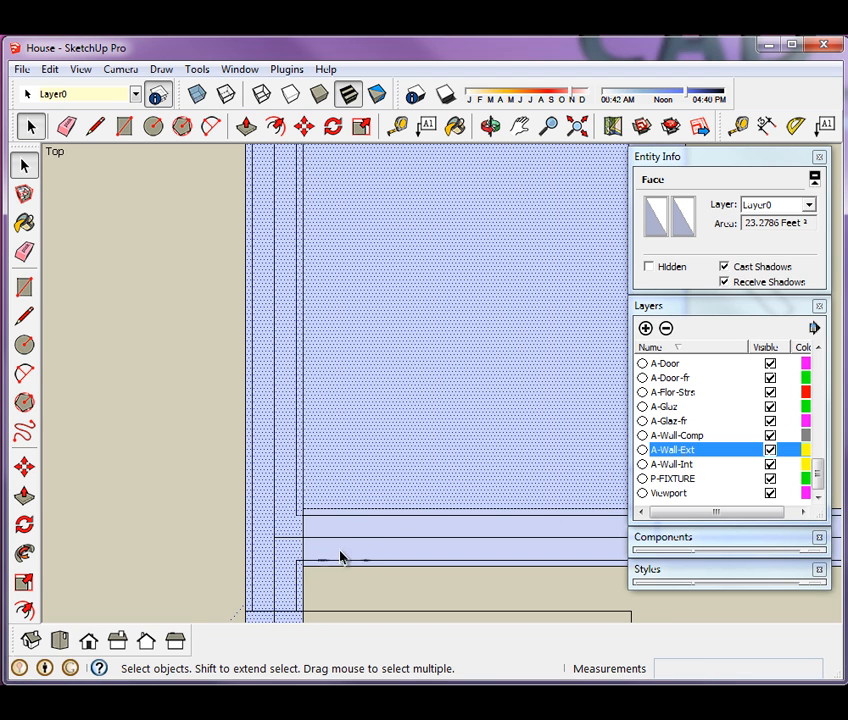
pyautogui.click(95, 126)
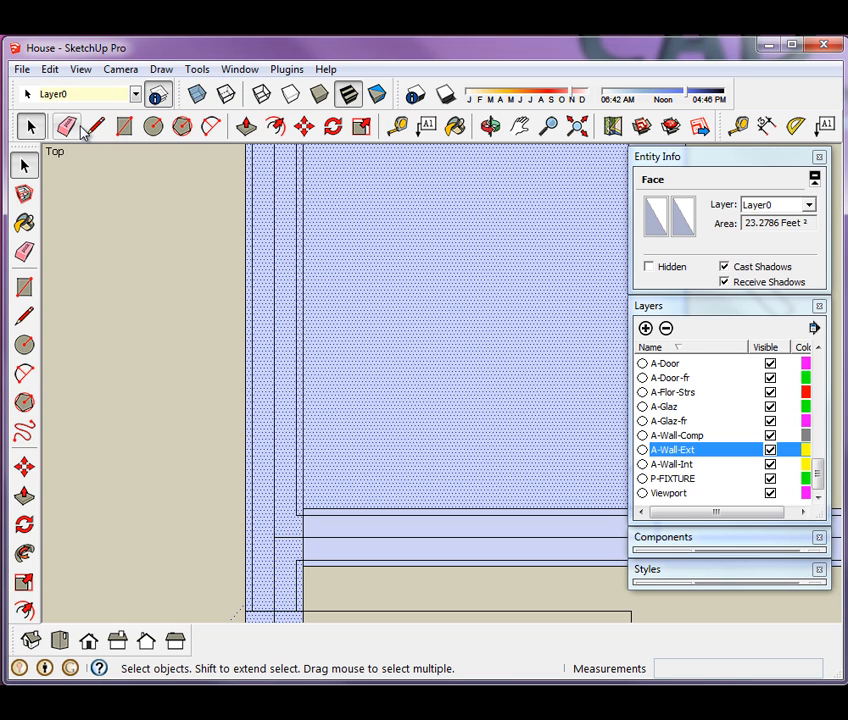
pyautogui.click(301, 509)
pyautogui.scroll(-4, 218, 543)
pyautogui.scroll(3, 270, 272)
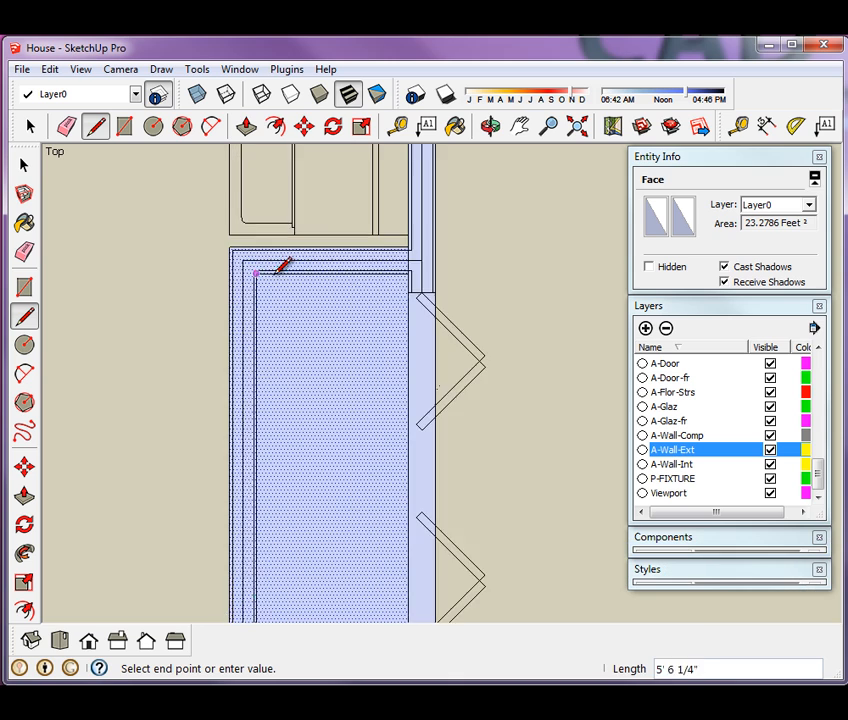
pyautogui.scroll(3, 281, 267)
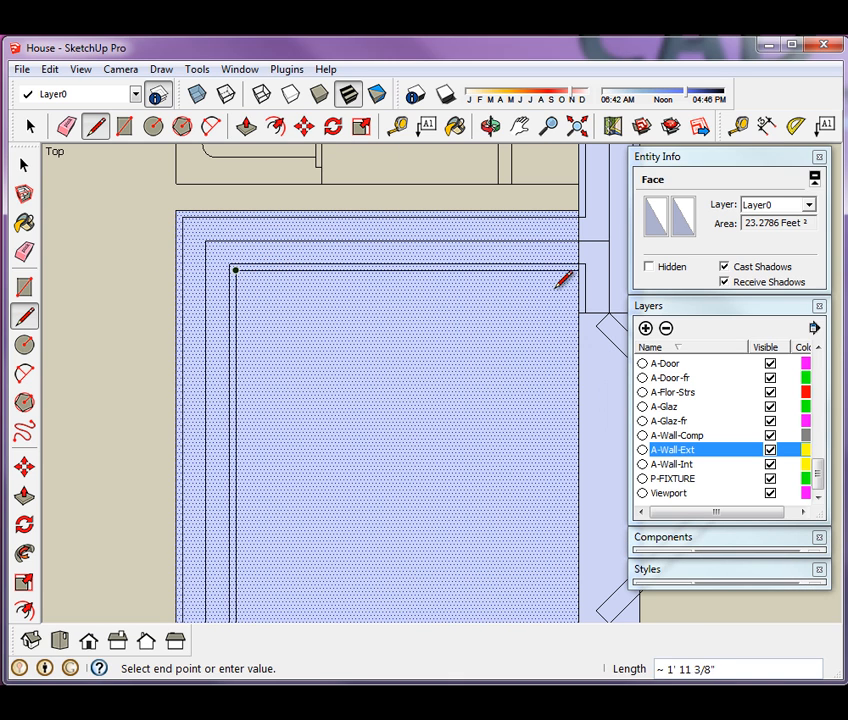
pyautogui.click(580, 271)
pyautogui.scroll(-2, 205, 335)
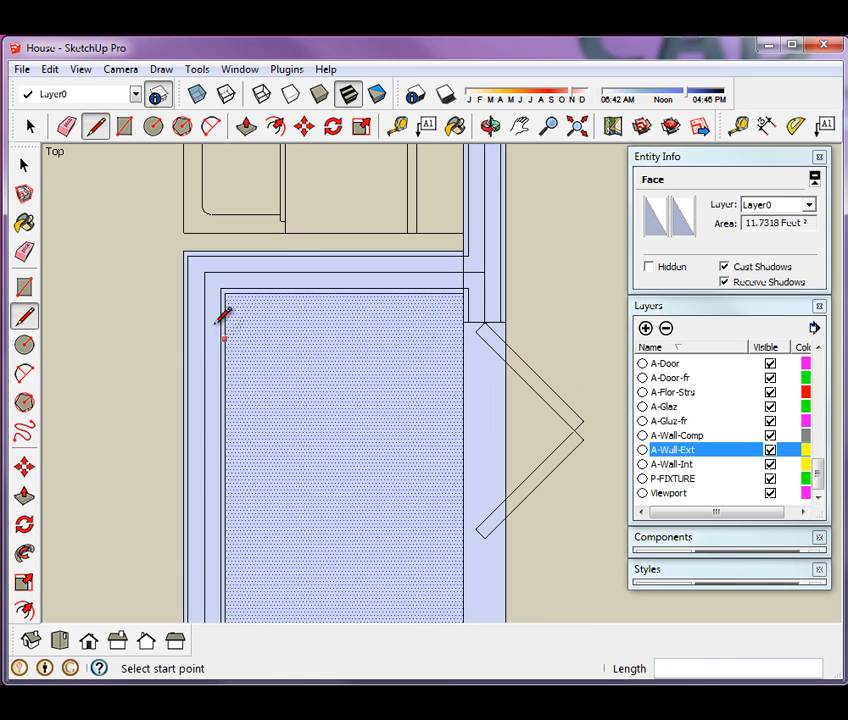
# - Delete the floor face inside the closet beside the appliance
pyautogui.press('space')
pyautogui.scroll(-5, 293, 381)
pyautogui.click(299, 277)
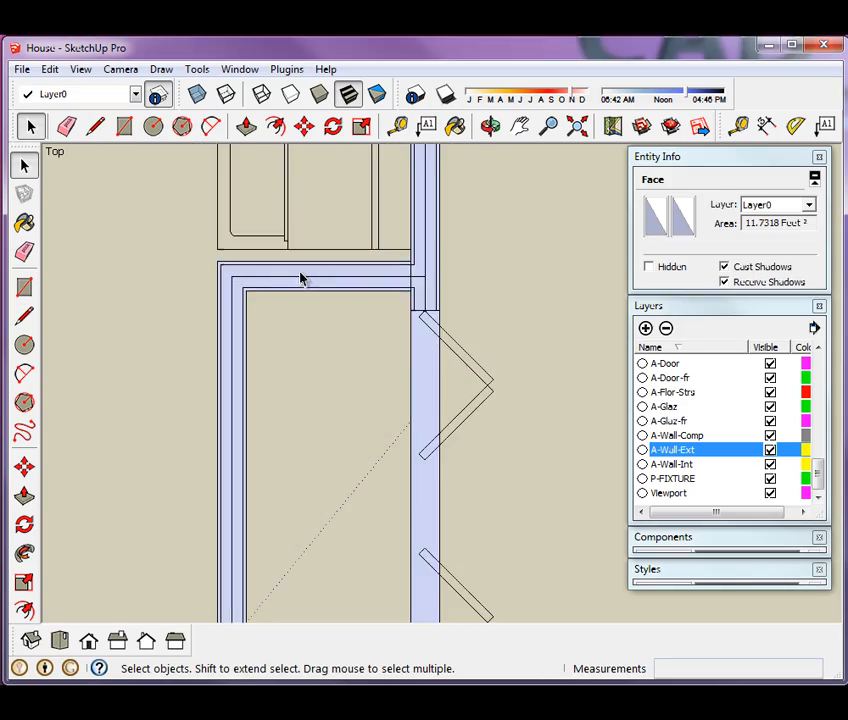
# - Hide the $xref layer to show only the traced interior walls in a 3D view
pyautogui.moveTo(251, 343); pyautogui.dragTo(386, 288, button='middle')
pyautogui.moveTo(379, 473); pyautogui.dragTo(447, 509, button='middle')
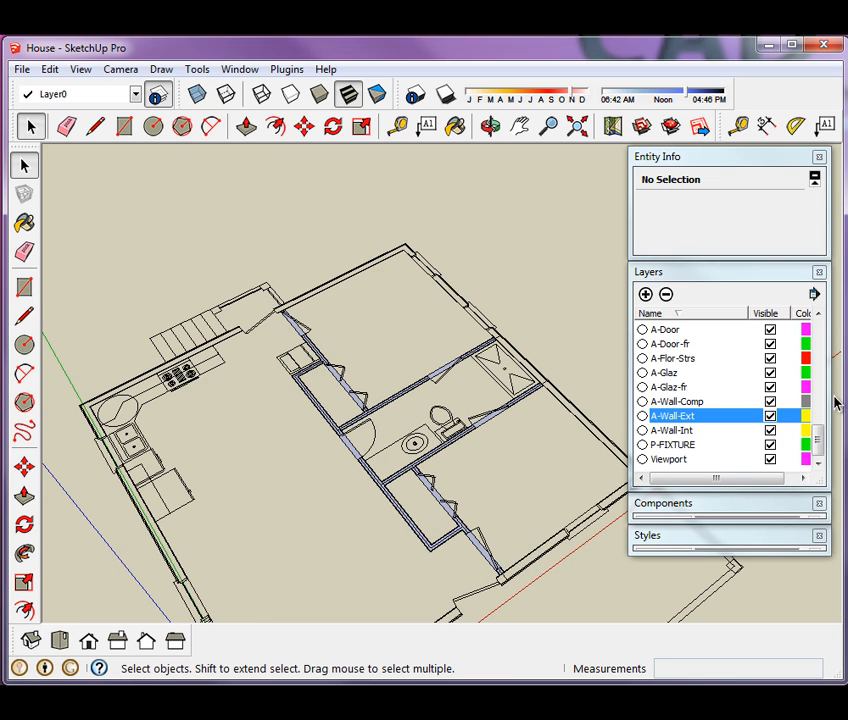
pyautogui.moveTo(818, 441); pyautogui.dragTo(828, 401)
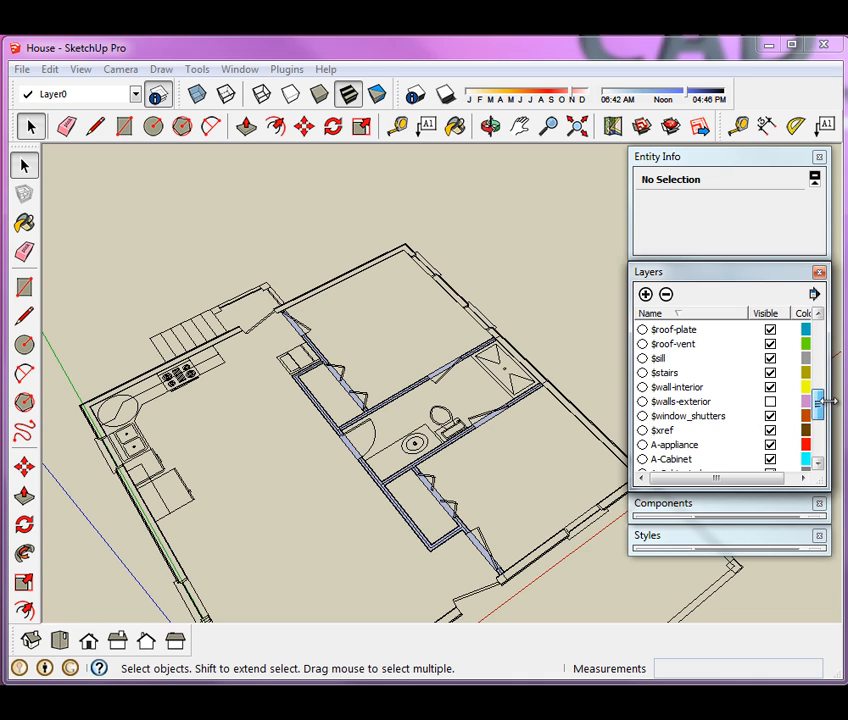
pyautogui.click(770, 430)
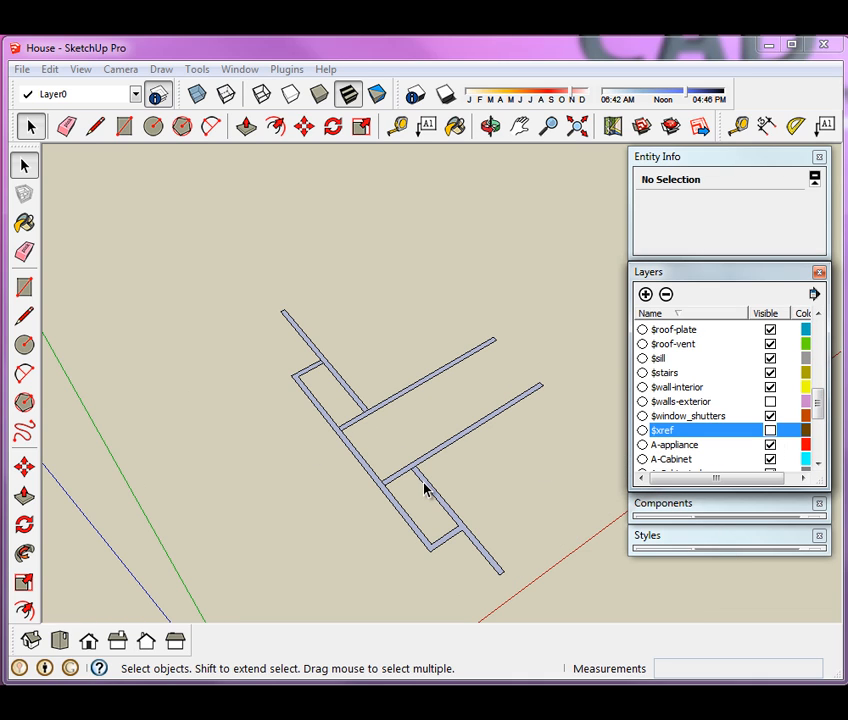
# - Erase the leftover dividing edges at the interior wall junctions so the walls form one continuous face
pyautogui.scroll(6, 410, 510)
pyautogui.scroll(3, 454, 570)
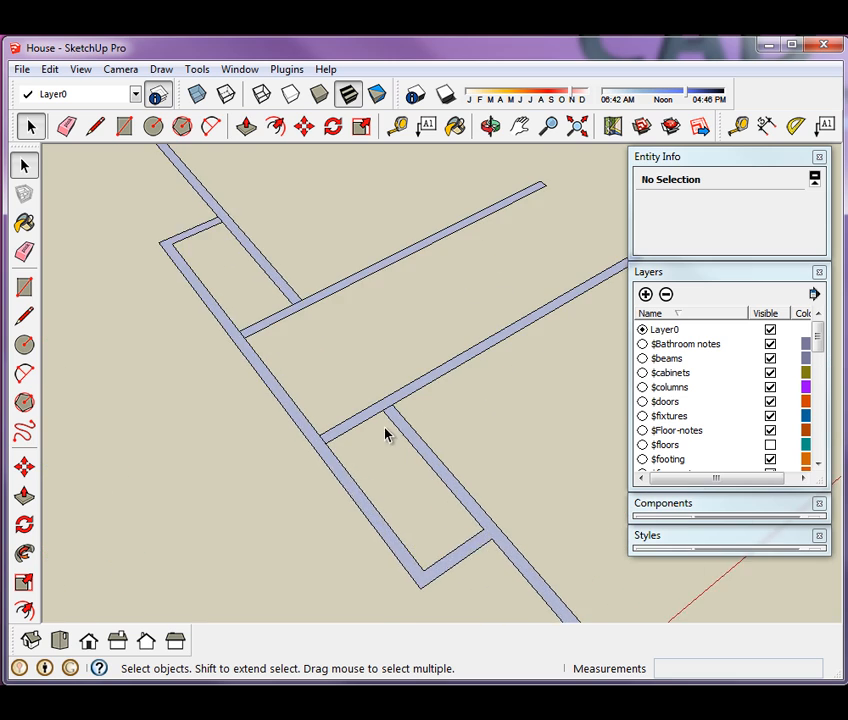
pyautogui.scroll(2, 390, 425)
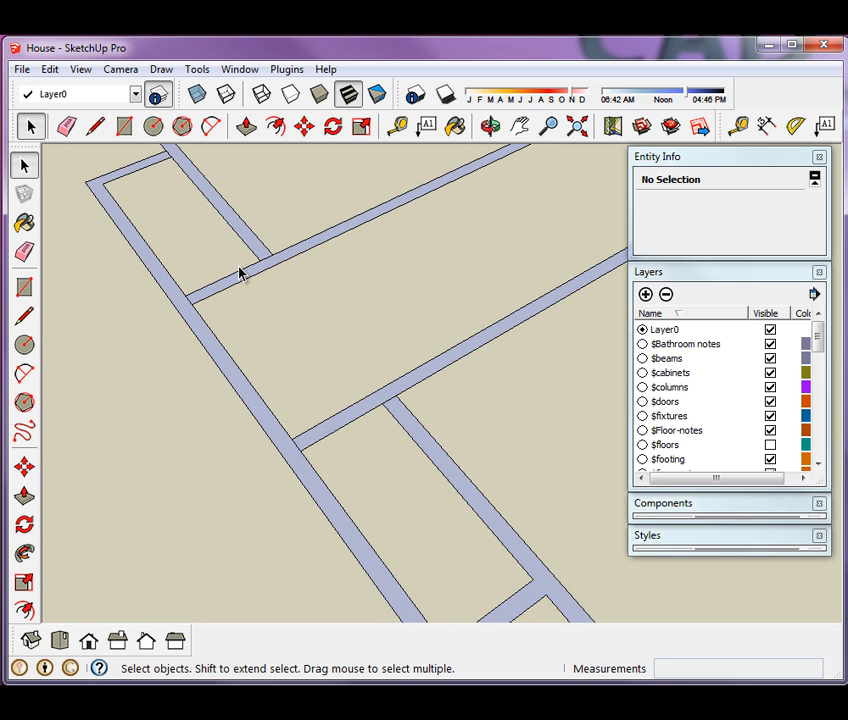
pyautogui.scroll(-2, 190, 294)
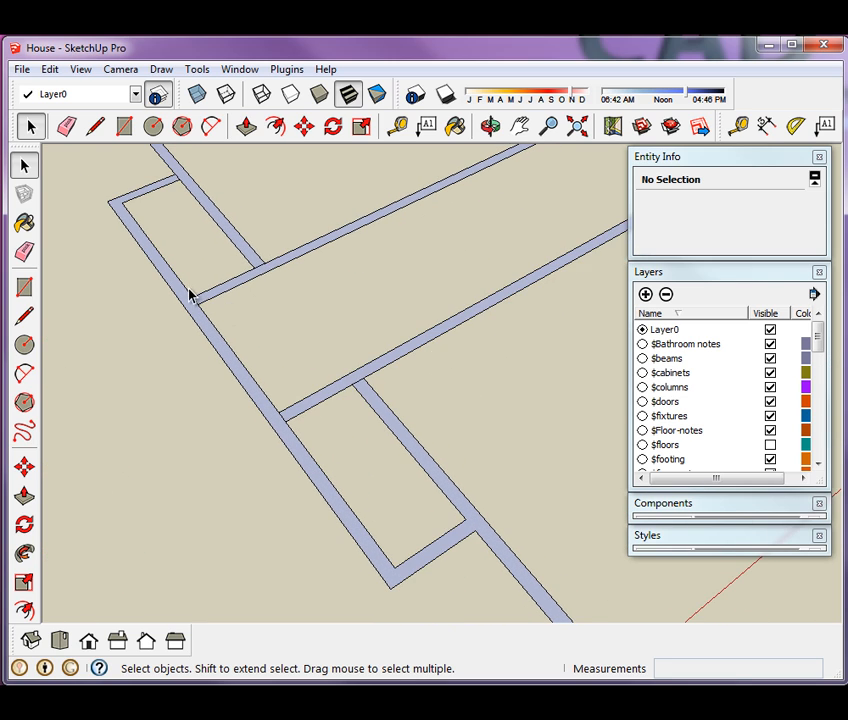
pyautogui.scroll(4, 184, 291)
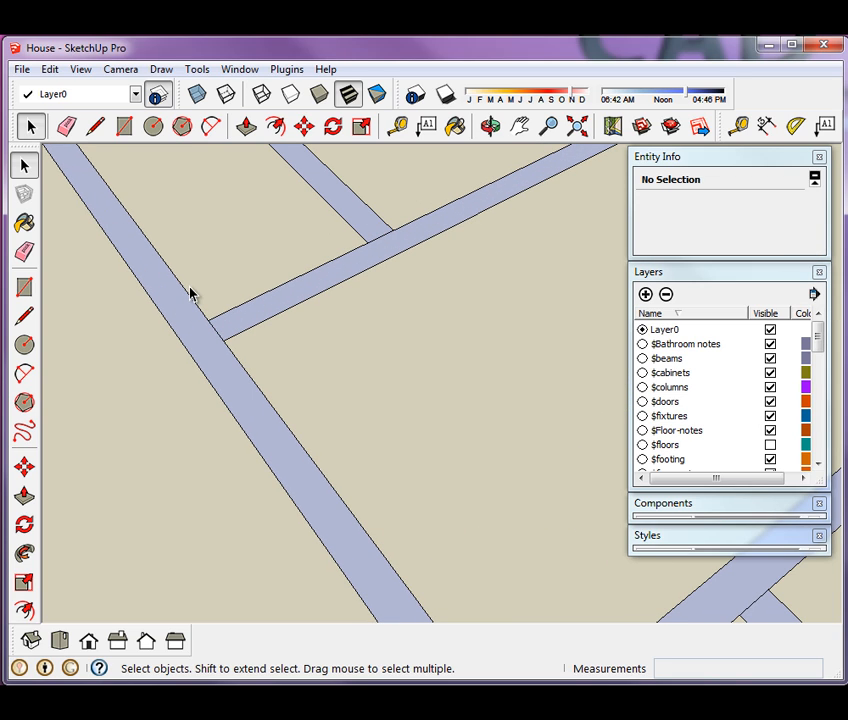
pyautogui.click(67, 126)
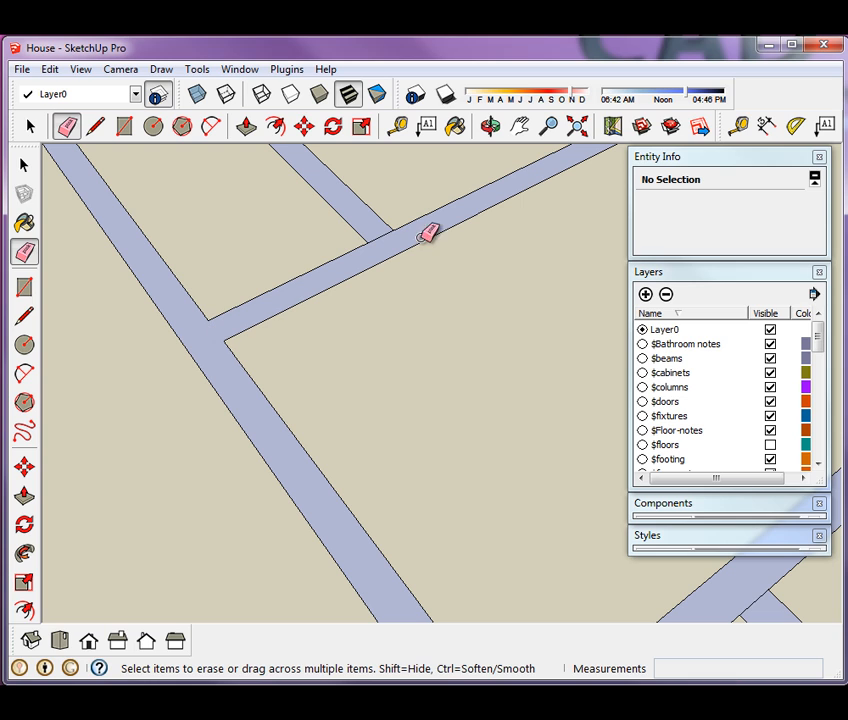
pyautogui.scroll(-1, 287, 242)
pyautogui.scroll(-3, 282, 246)
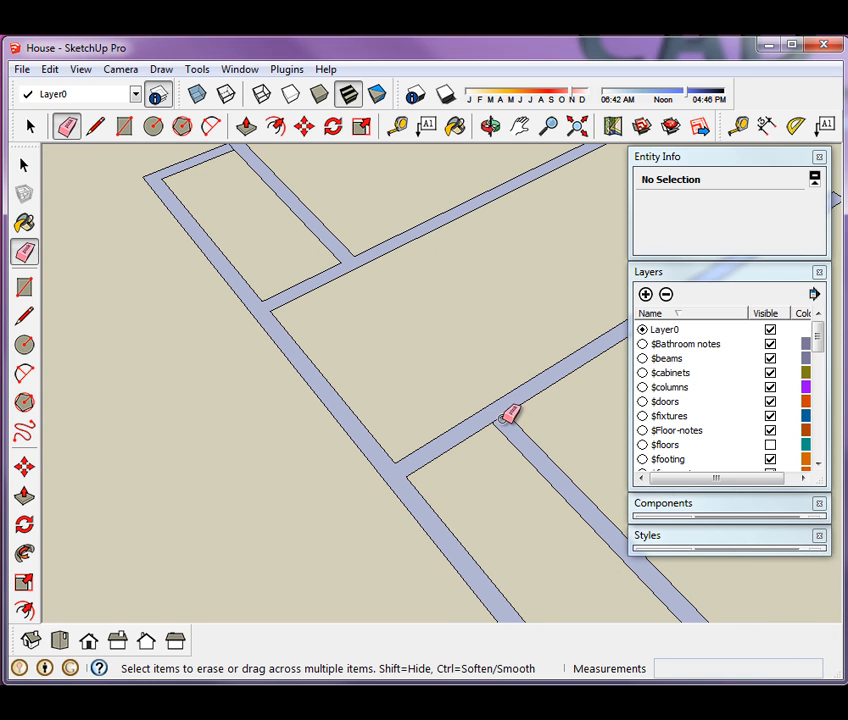
pyautogui.scroll(-3, 369, 322)
pyautogui.scroll(1, 439, 431)
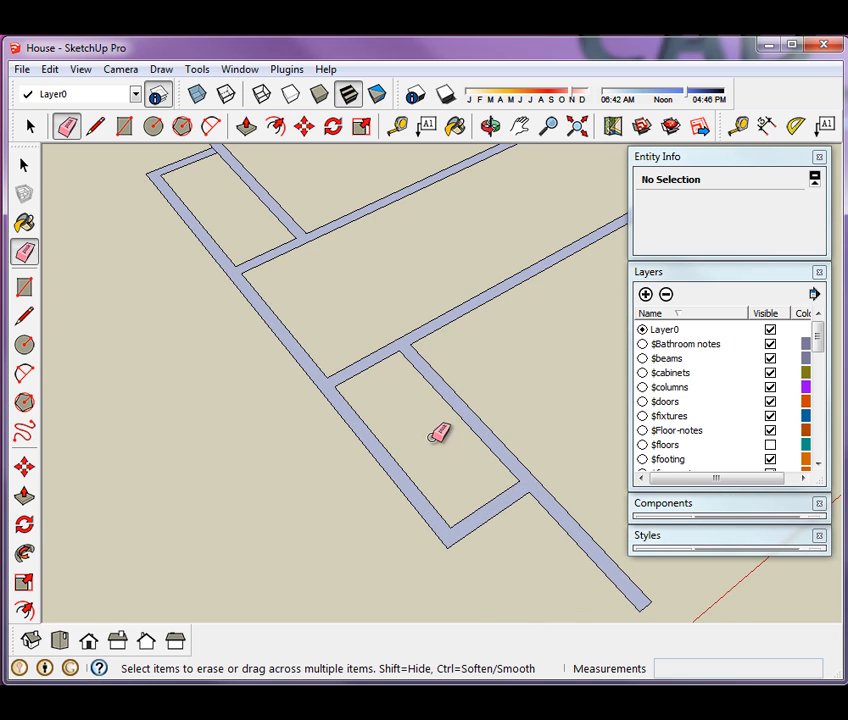
pyautogui.scroll(-1, 365, 480)
pyautogui.scroll(-1, 280, 330)
pyautogui.scroll(5, 270, 290)
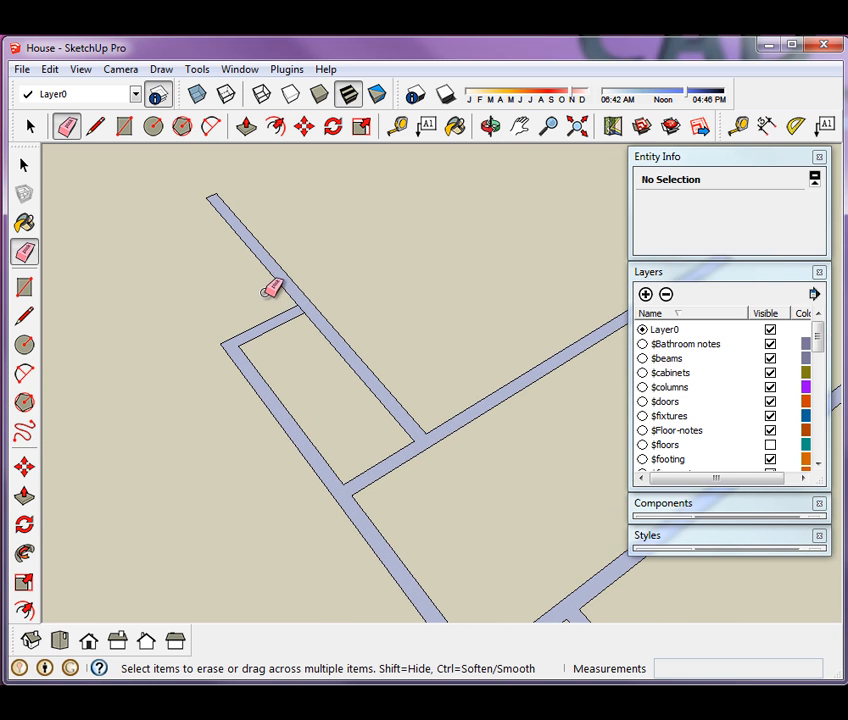
pyautogui.scroll(1, 304, 308)
pyautogui.scroll(-5, 300, 314)
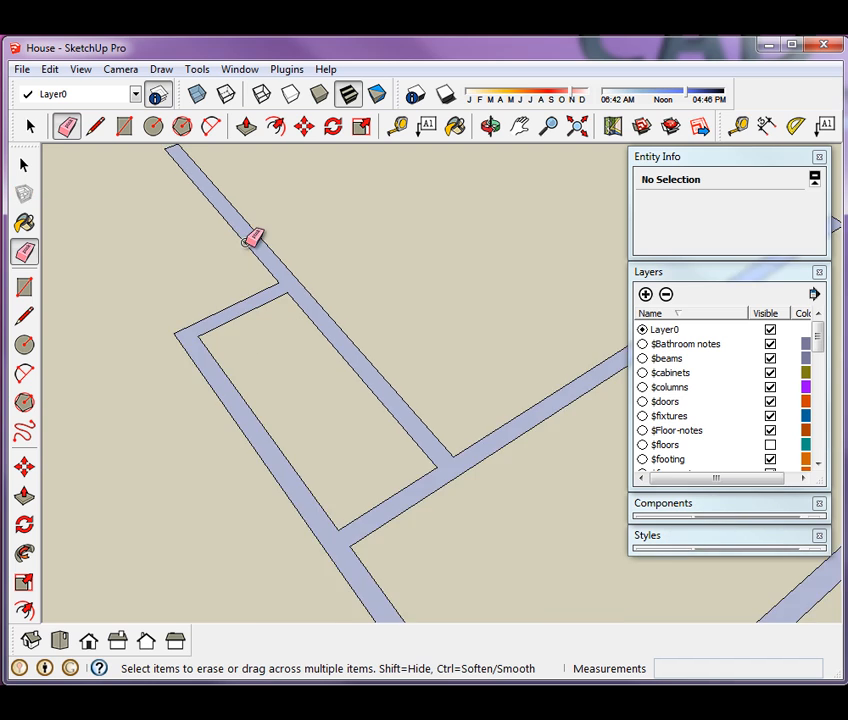
pyautogui.press('space')
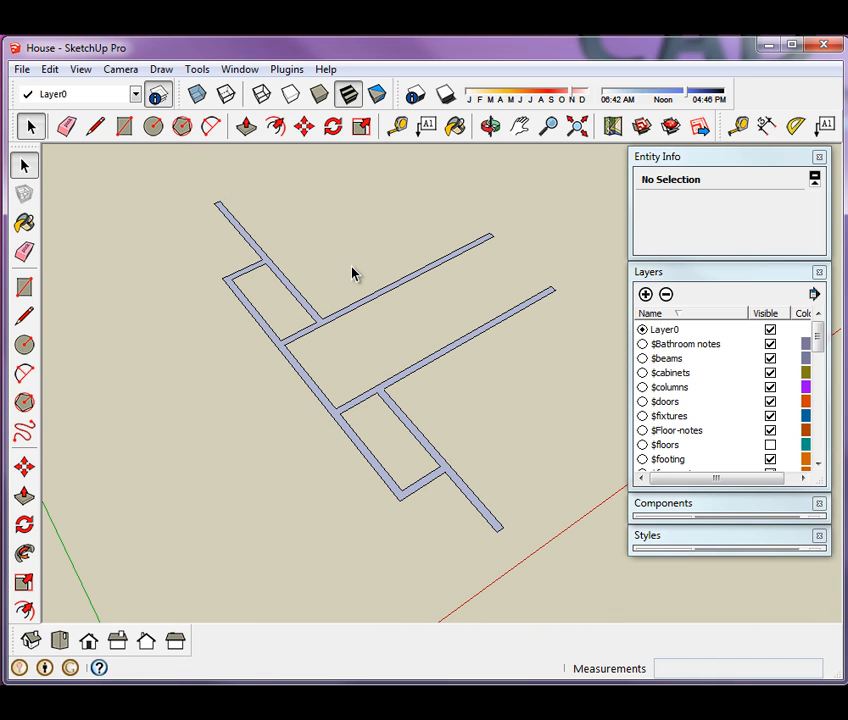
pyautogui.scroll(1, 358, 278)
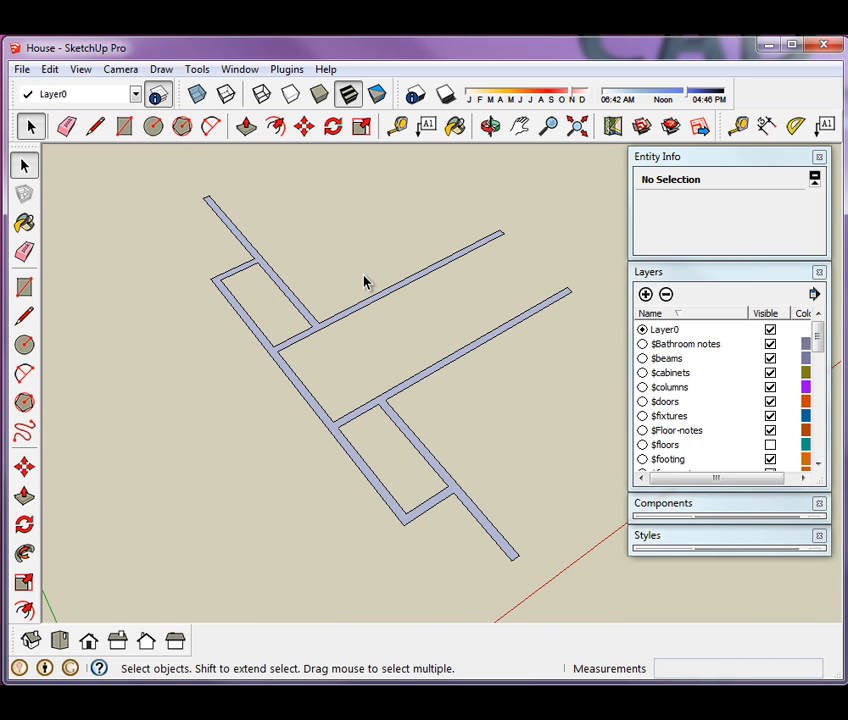
# - Push/Pull the traced interior wall face up to a height of 9'
pyautogui.press('p')
pyautogui.click(318, 338)
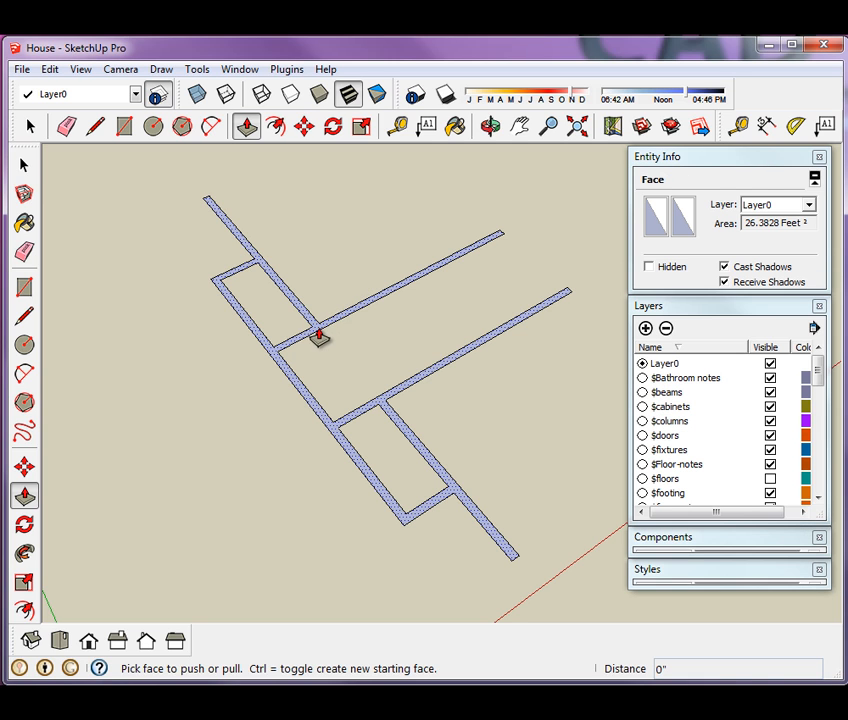
pyautogui.moveTo(318, 338); pyautogui.dragTo(321, 284)
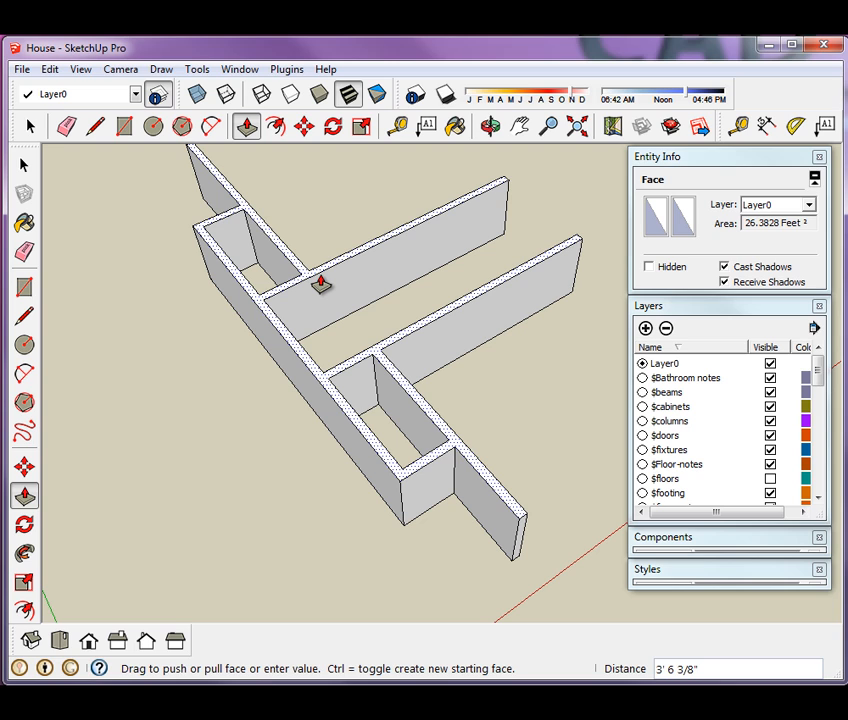
pyautogui.press('Return')
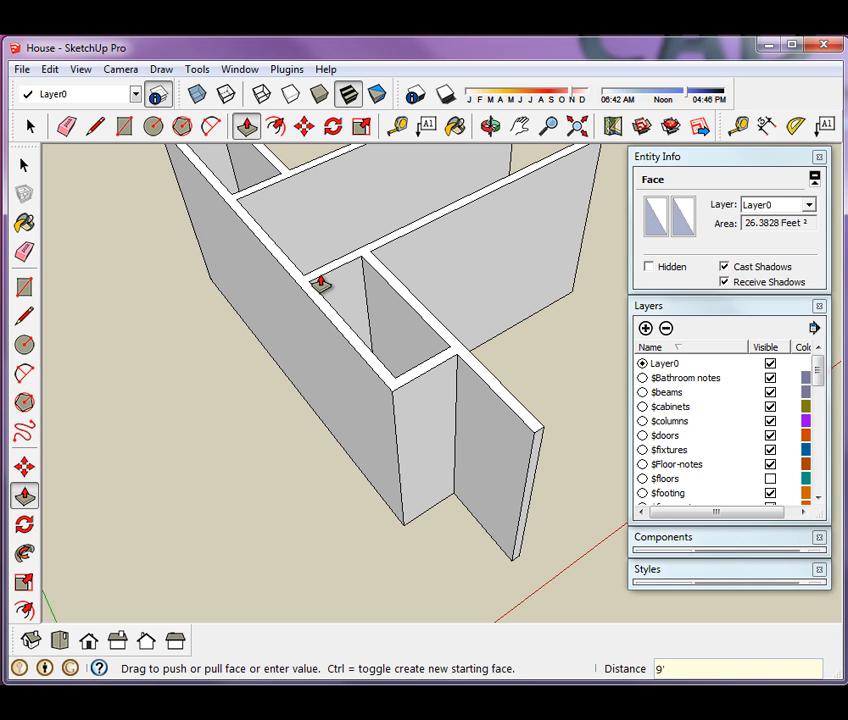
pyautogui.click(27, 127)
pyautogui.scroll(-4, 223, 432)
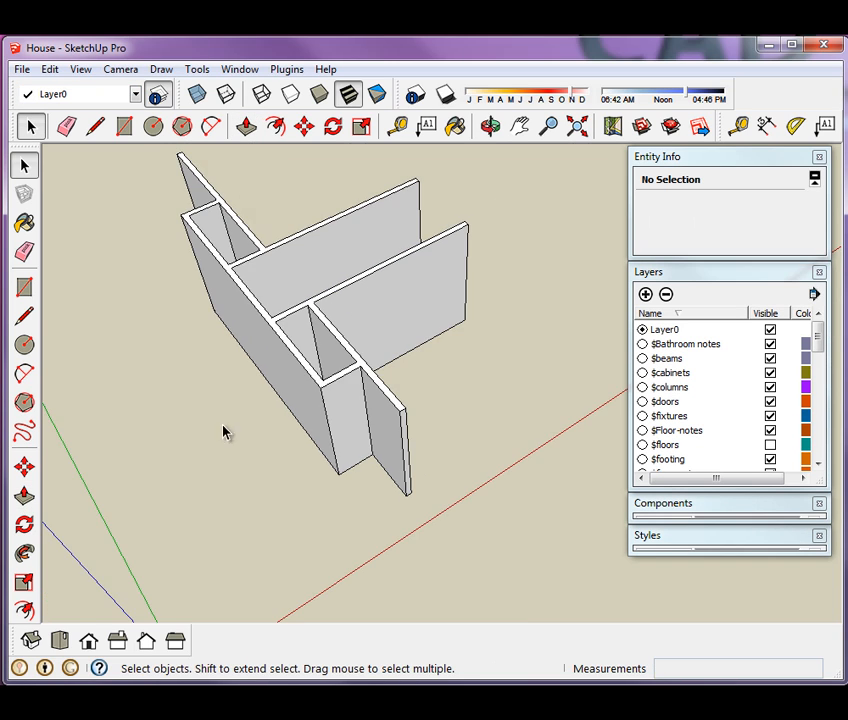
# - Make all the connected interior wall geometry a component named Interioir_walls, replacing the selection
pyautogui.scroll(4, 248, 441)
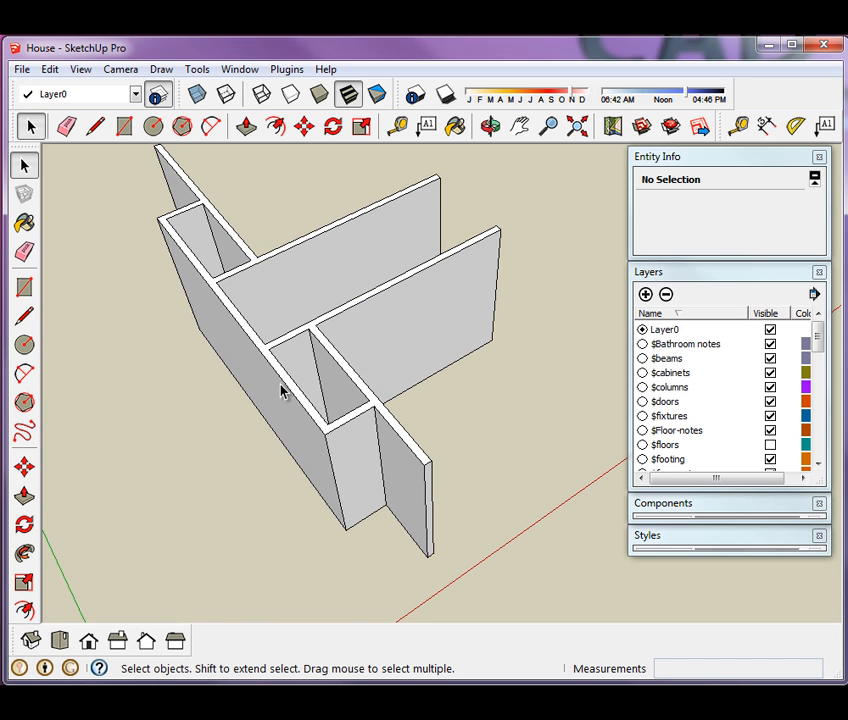
pyautogui.tripleClick(281, 396)
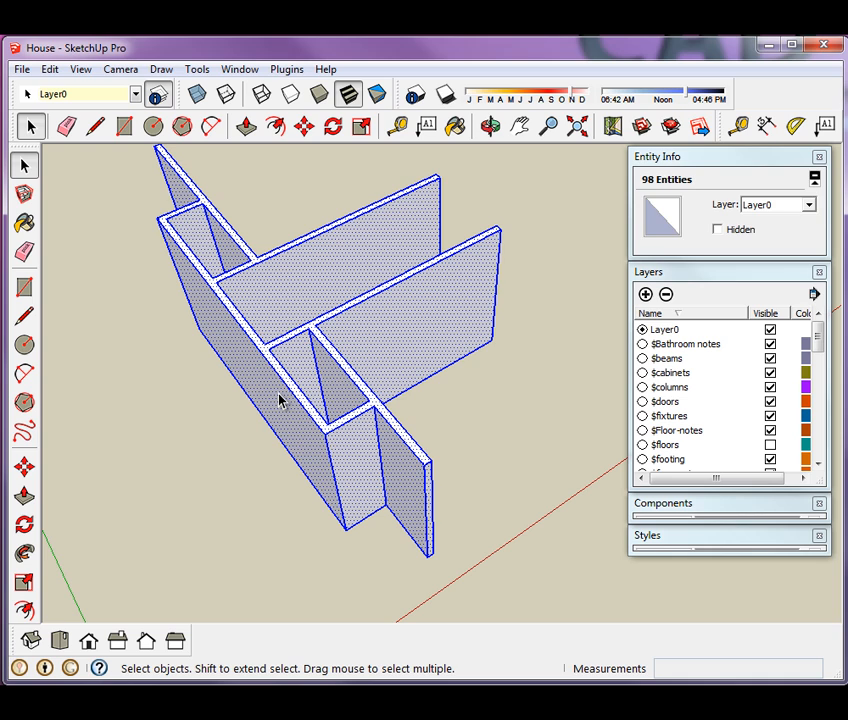
pyautogui.rightClick(279, 400)
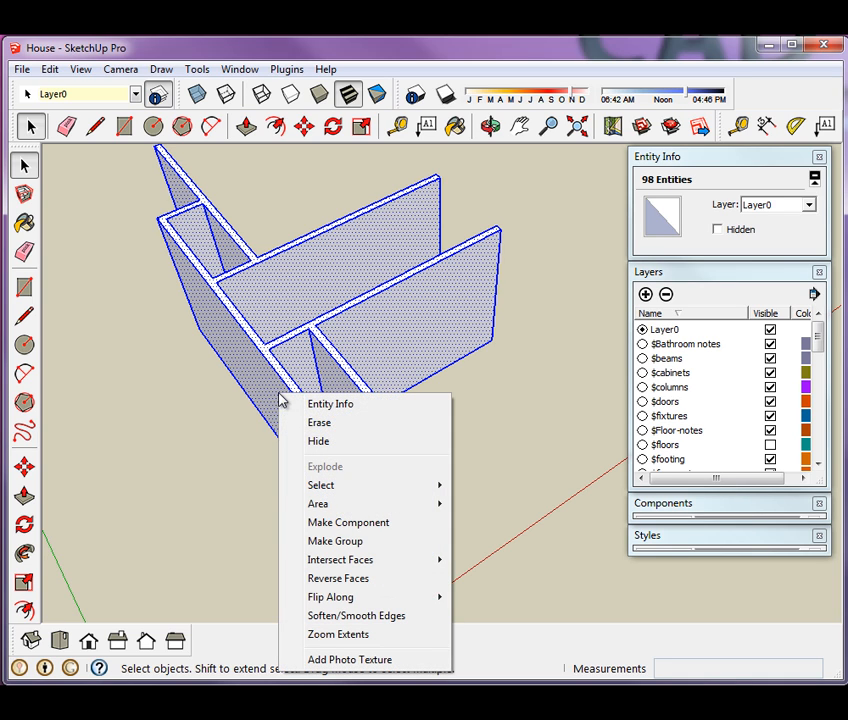
pyautogui.click(348, 522)
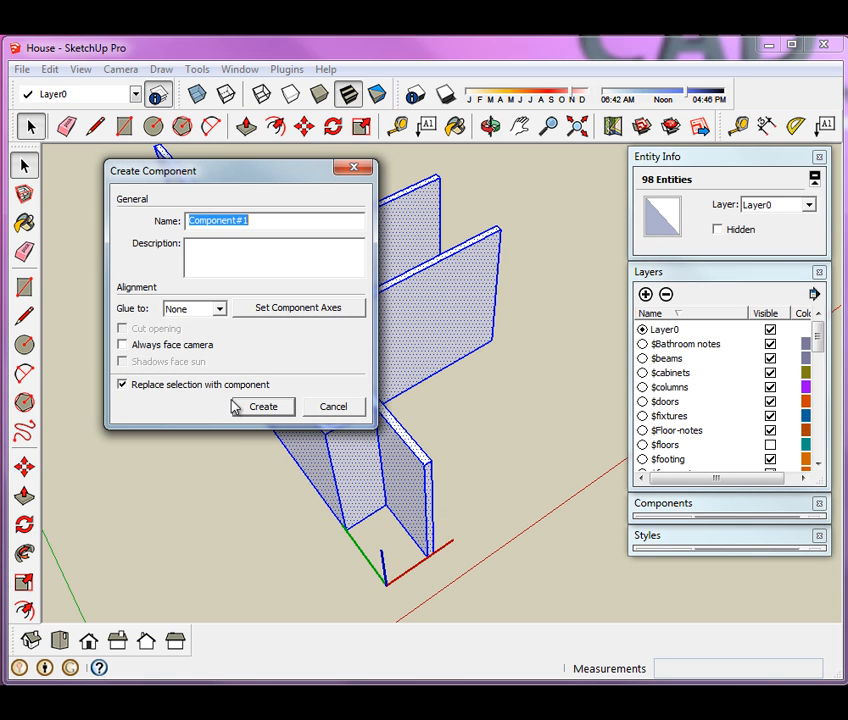
pyautogui.write('Interioir_walls')
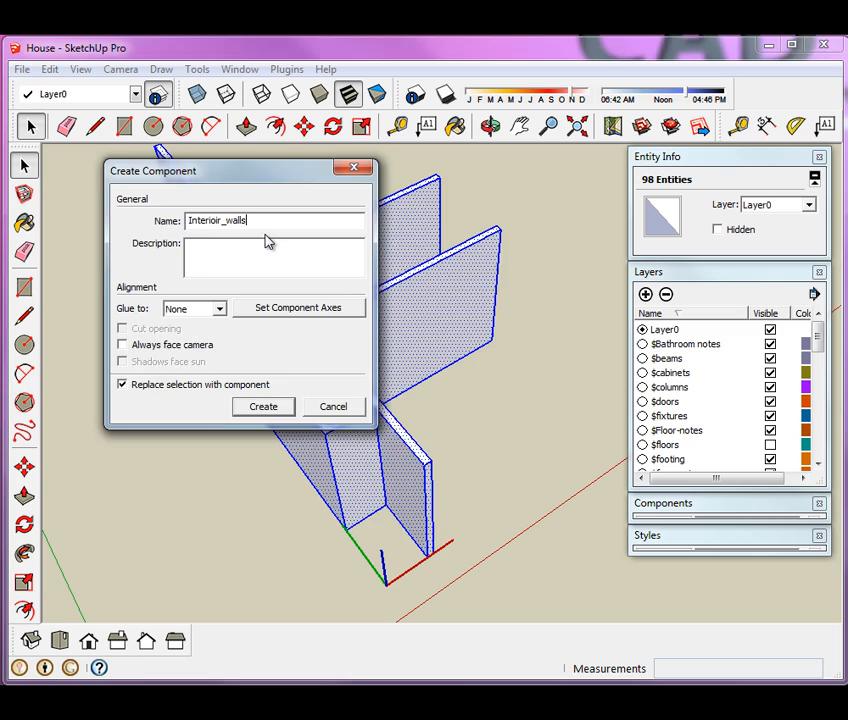
pyautogui.press('Return')
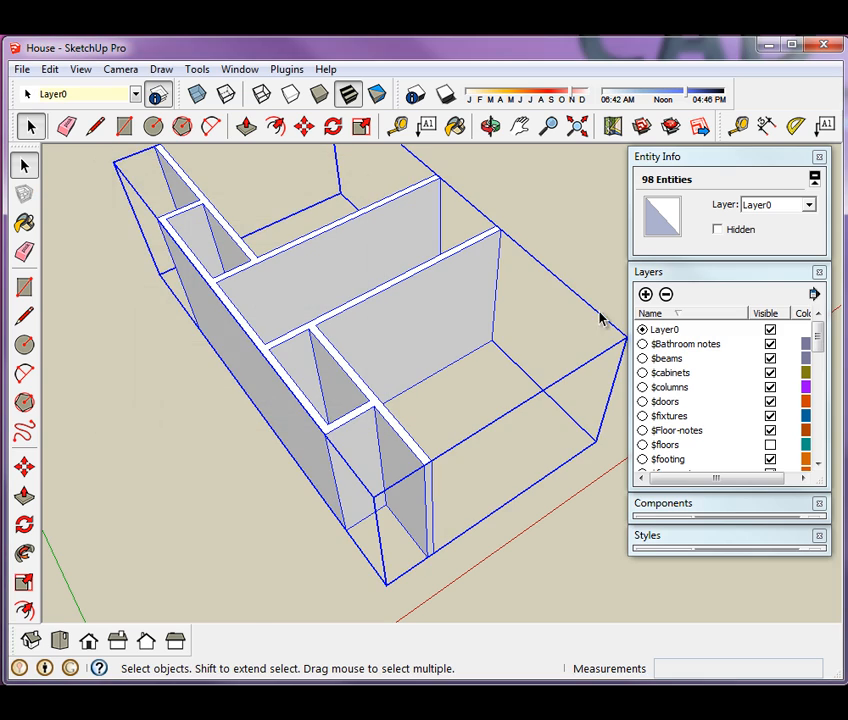
pyautogui.click(571, 373)
pyautogui.scroll(-2, 571, 373)
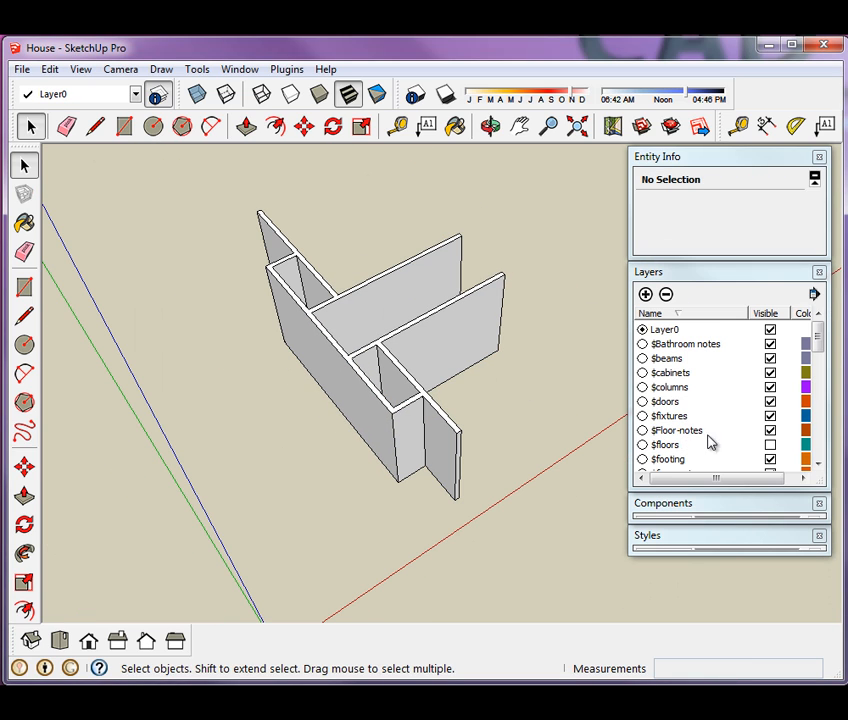
# - Turn on the $floors and $walls-exterior layers and view the interior walls inside the house shell from several sides
pyautogui.scroll(-2, 826, 356)
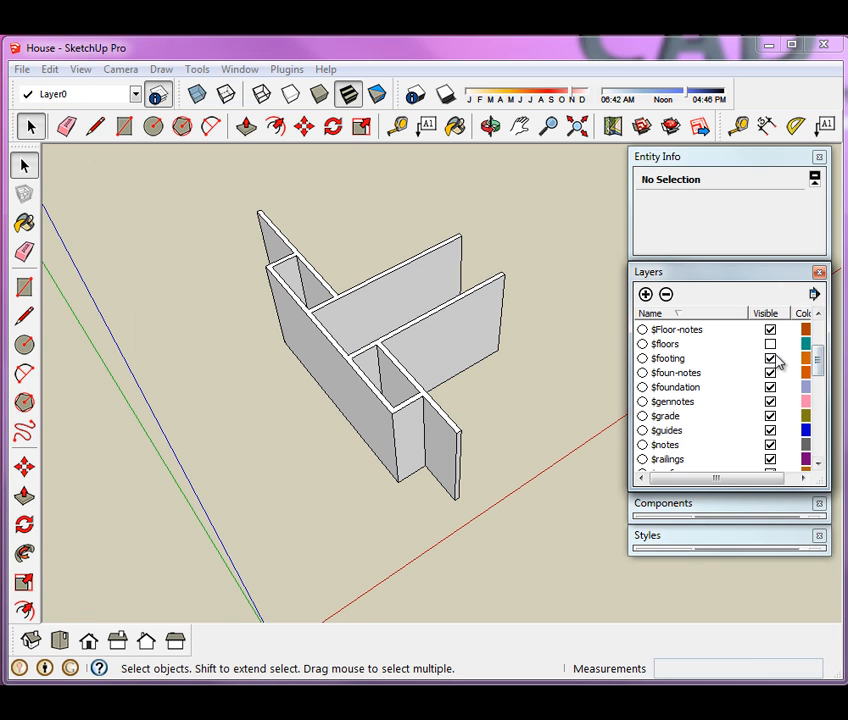
pyautogui.click(771, 345)
pyautogui.click(770, 345)
pyautogui.scroll(-4, 825, 375)
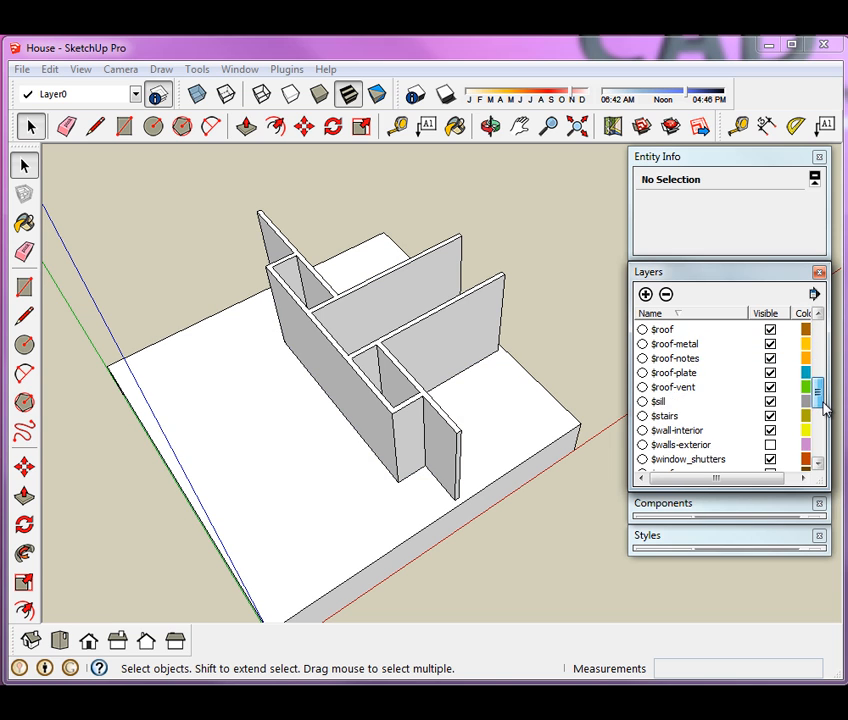
pyautogui.click(770, 401)
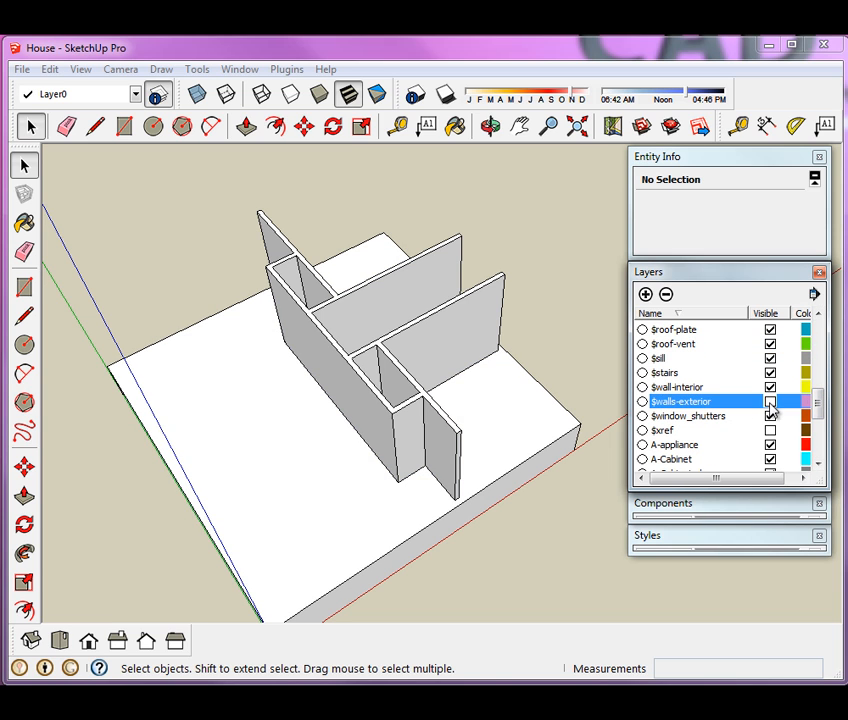
pyautogui.moveTo(498, 252); pyautogui.dragTo(240, 520, button='middle')
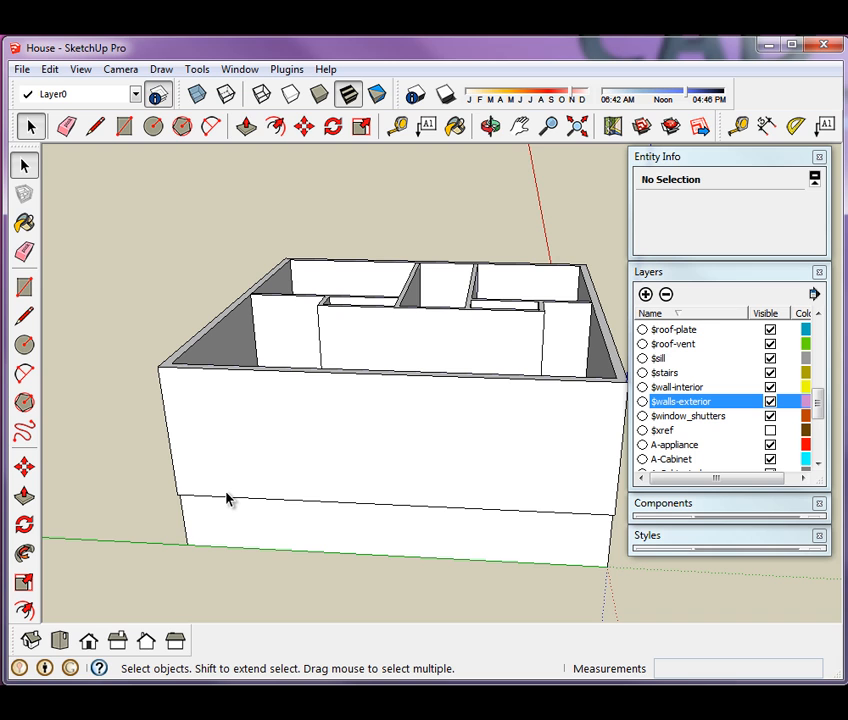
pyautogui.moveTo(375, 342); pyautogui.dragTo(180, 445, button='middle')
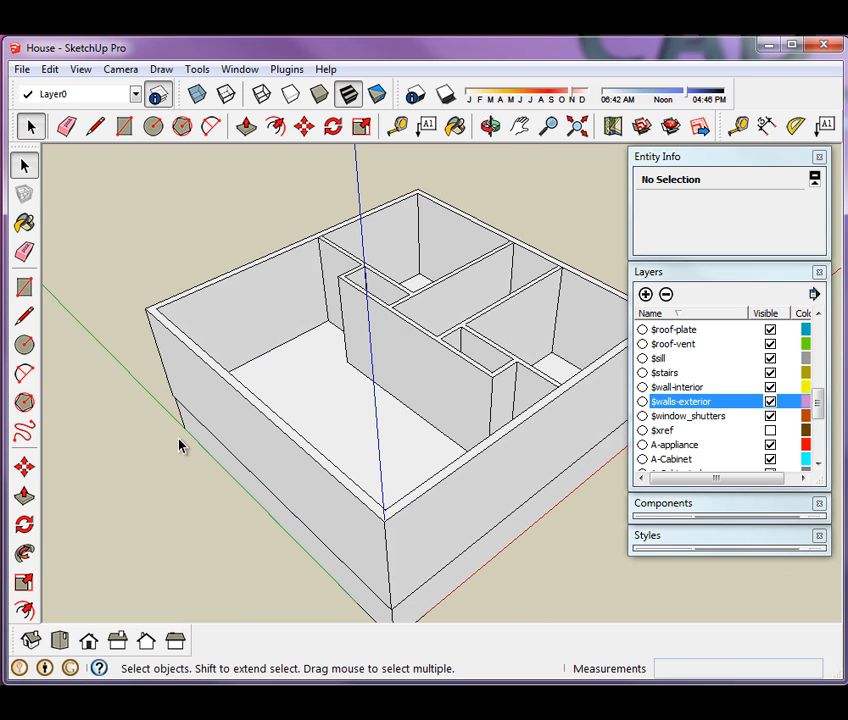
pyautogui.scroll(-3, 331, 395)
pyautogui.scroll(3, 400, 405)
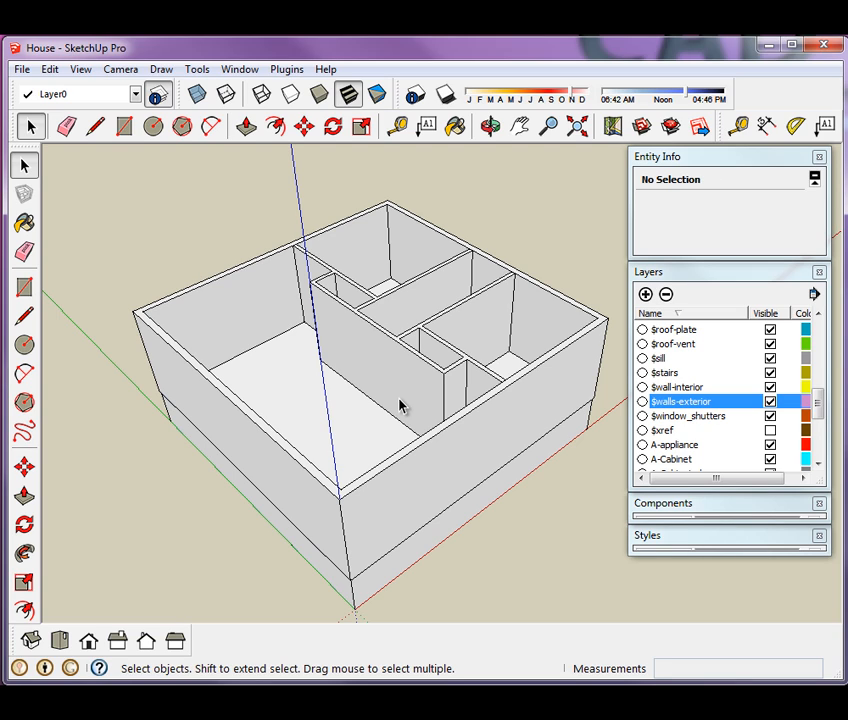
# - Turn on the $xref layer to show the referenced floor plan with the porch and stairs around the house
pyautogui.click(770, 430)
pyautogui.scroll(-4, 380, 384)
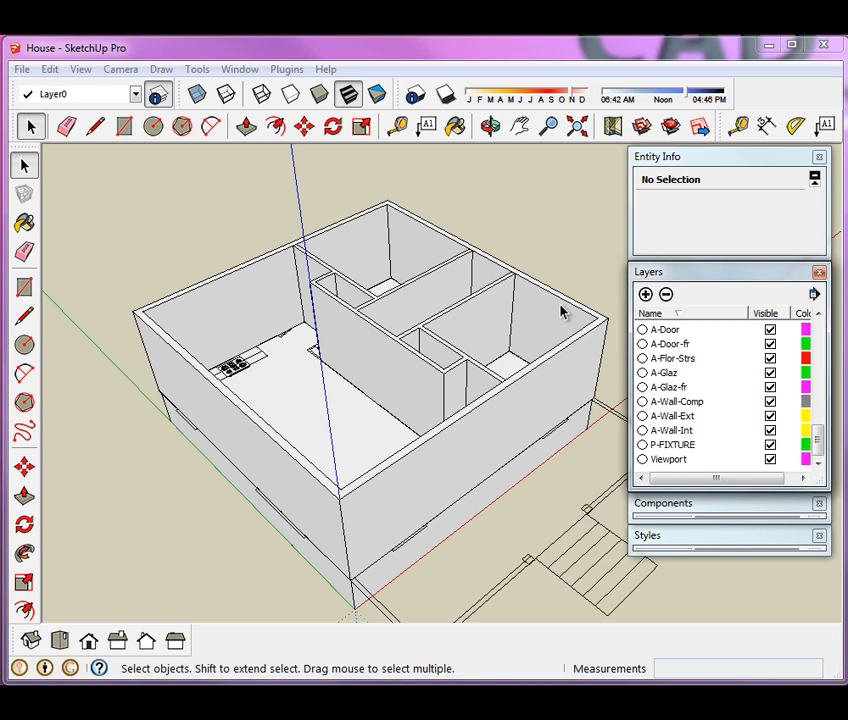
pyautogui.scroll(-3, 413, 366)
pyautogui.moveTo(413, 366); pyautogui.dragTo(494, 488, button='middle')
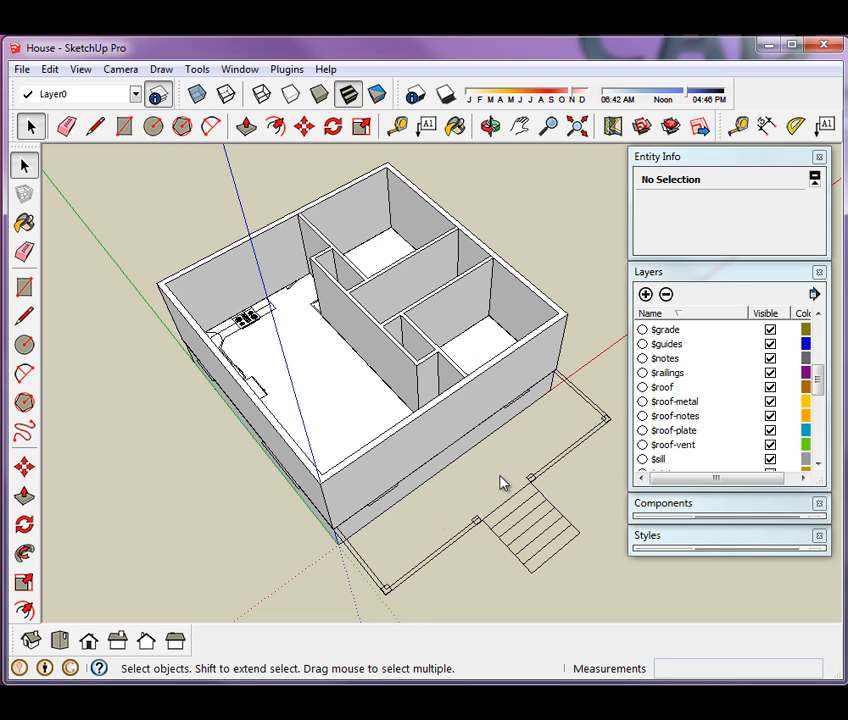
pyautogui.moveTo(823, 373); pyautogui.dragTo(826, 422)
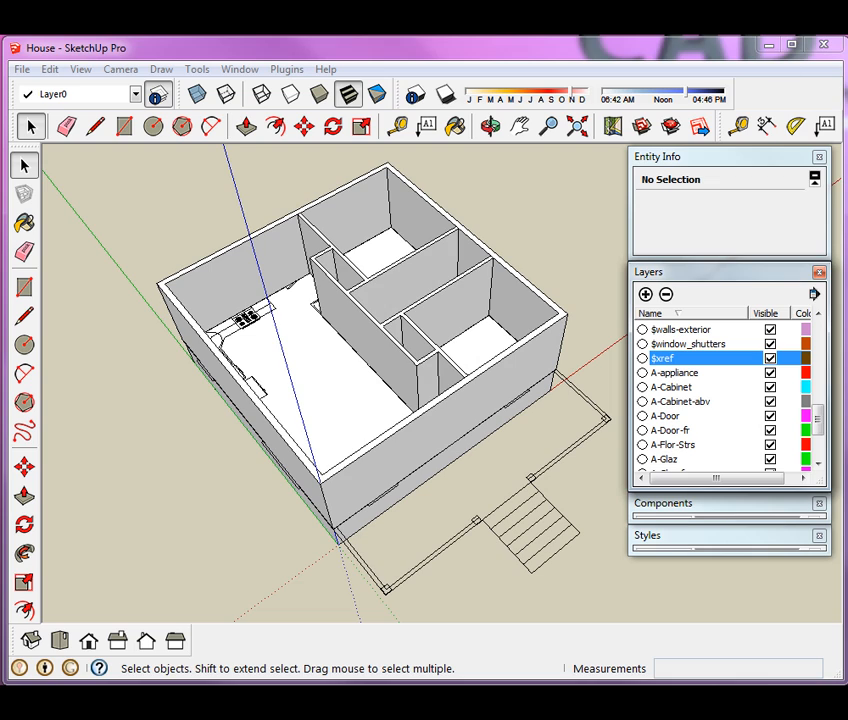
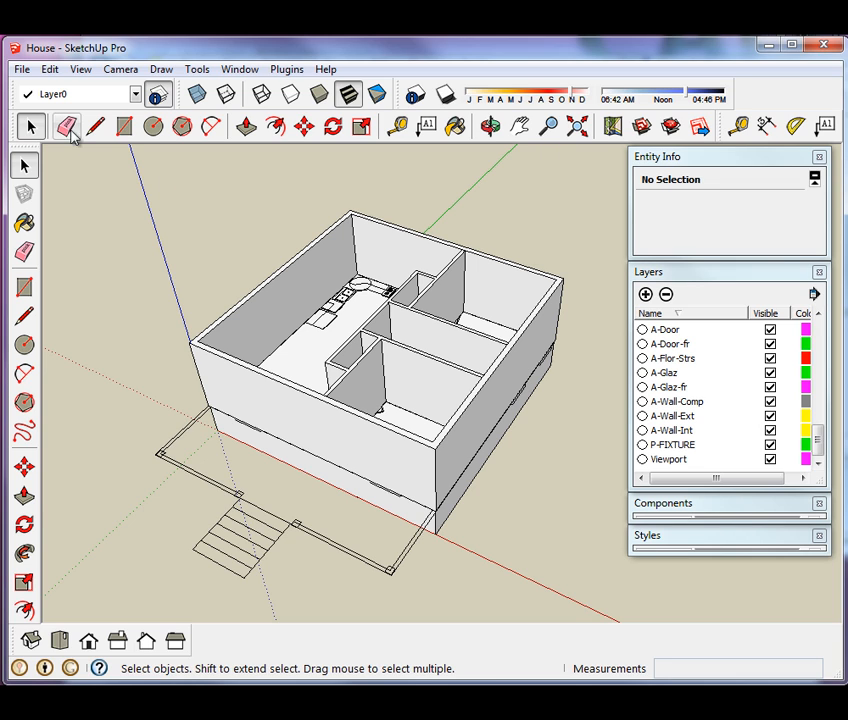
# - Draw a 28' 2 1/2" by 28' 2 1/2" rectangle across the wall tops between opposite outer corners of the exterior walls
pyautogui.click(25, 288)
pyautogui.scroll(5, 218, 316)
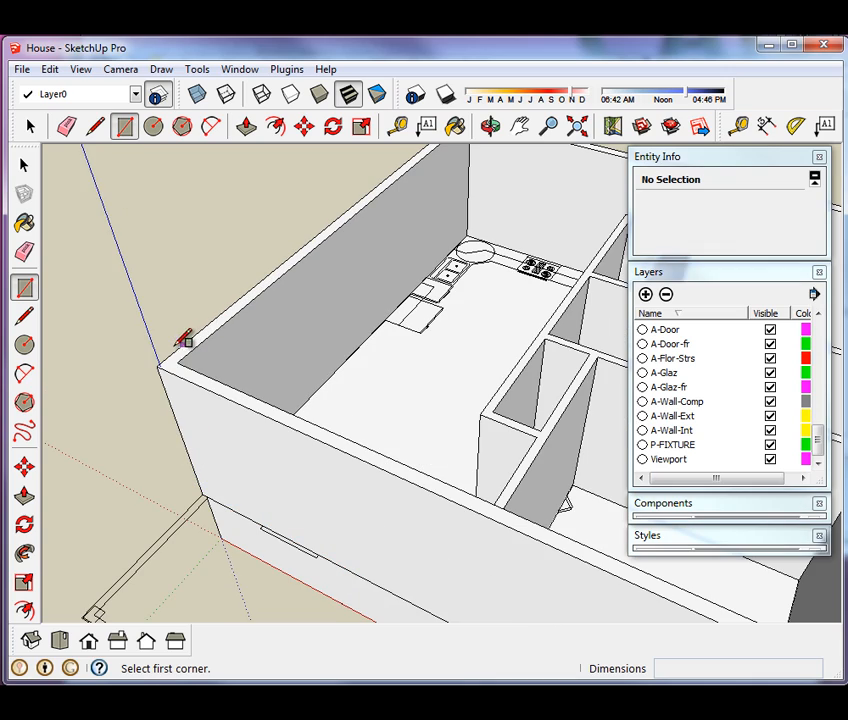
pyautogui.click(158, 365)
pyautogui.scroll(-6, 160, 365)
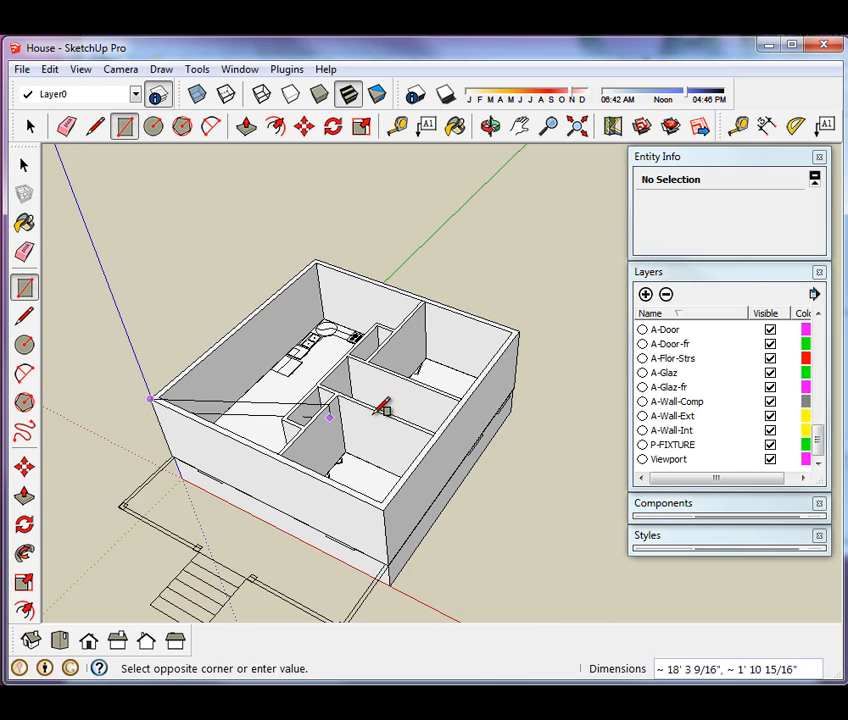
pyautogui.scroll(4, 524, 345)
pyautogui.scroll(2, 530, 310)
pyautogui.click(527, 304)
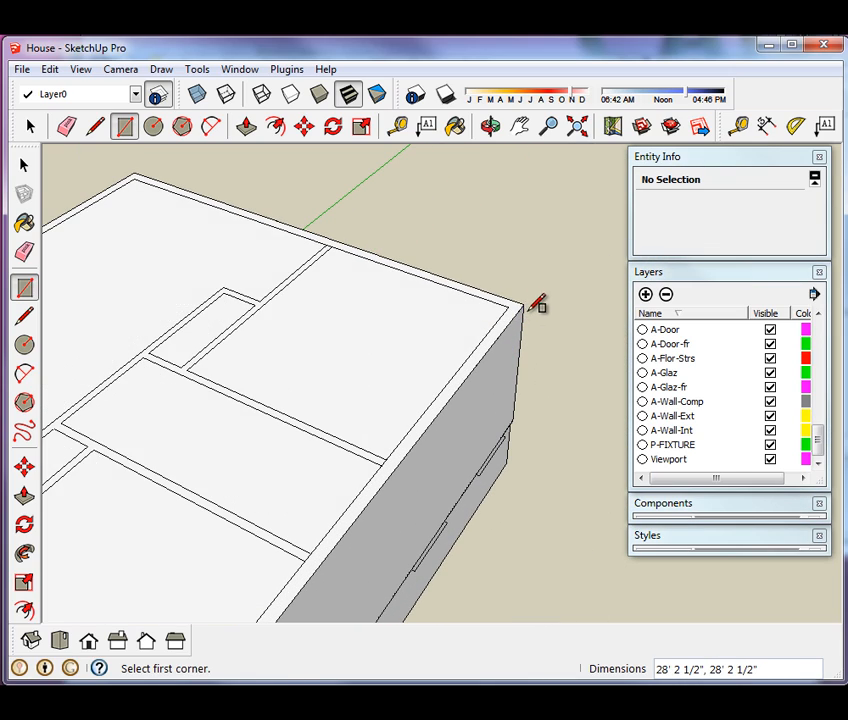
pyautogui.scroll(-2, 545, 295)
pyautogui.scroll(-3, 337, 352)
pyautogui.scroll(3, 142, 197)
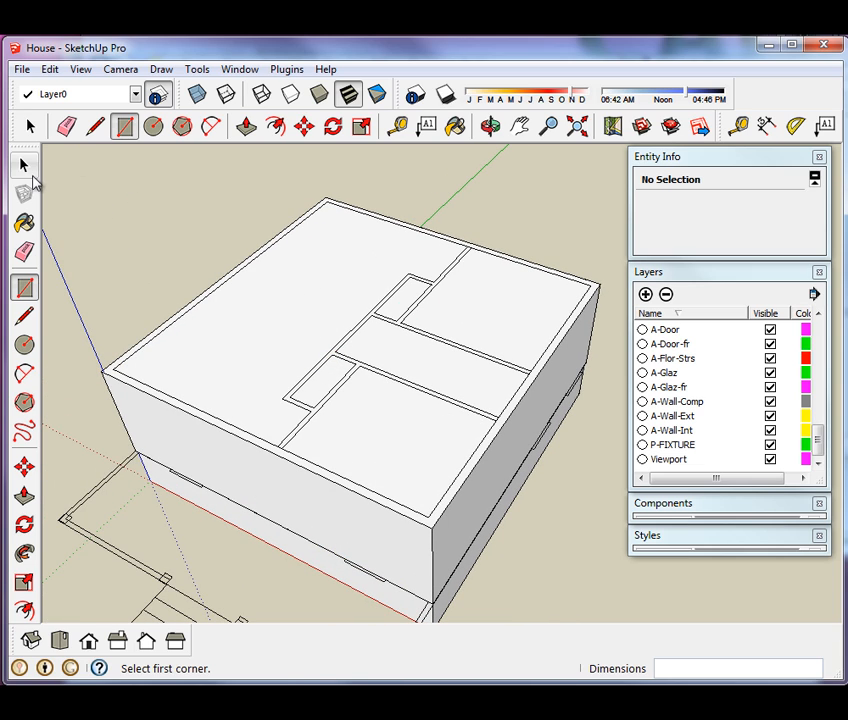
# - Make the rectangle face and its edges on top of the walls a component named roof plate, replacing the existing definition
pyautogui.click(24, 165)
pyautogui.doubleClick(272, 357)
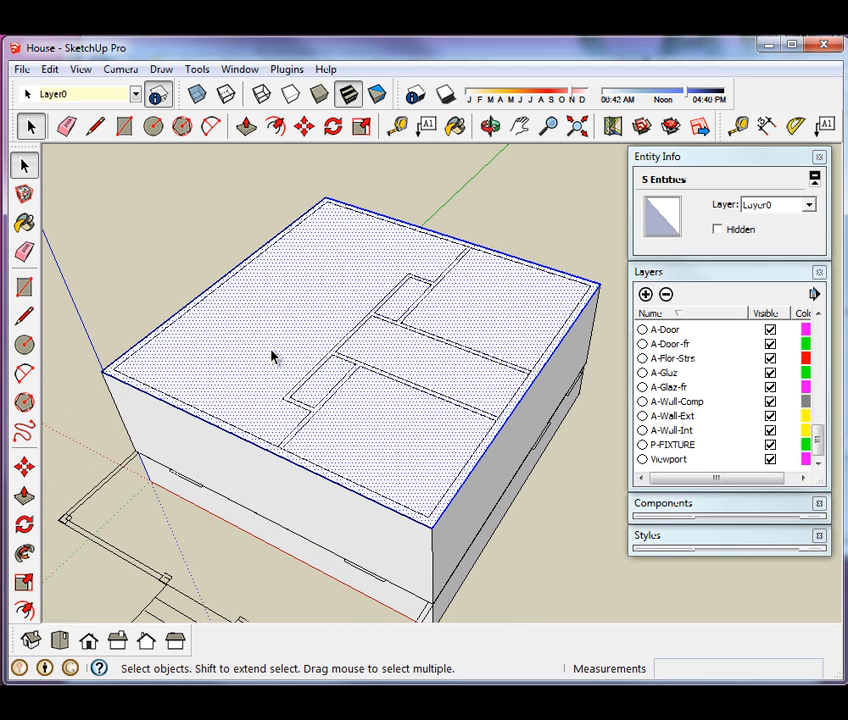
pyautogui.scroll(-2, 259, 340)
pyautogui.scroll(2, 316, 312)
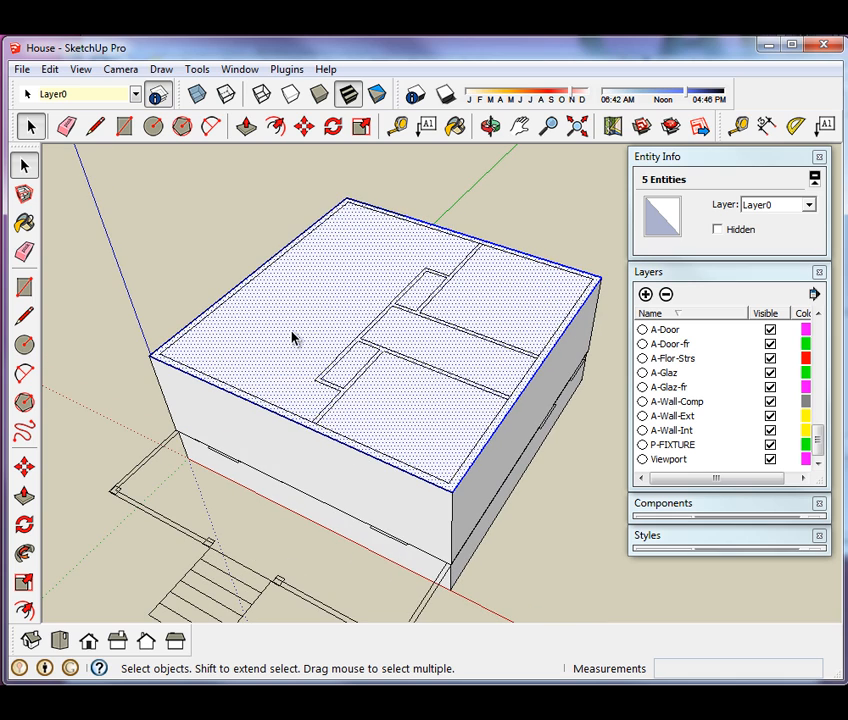
pyautogui.rightClick(293, 337)
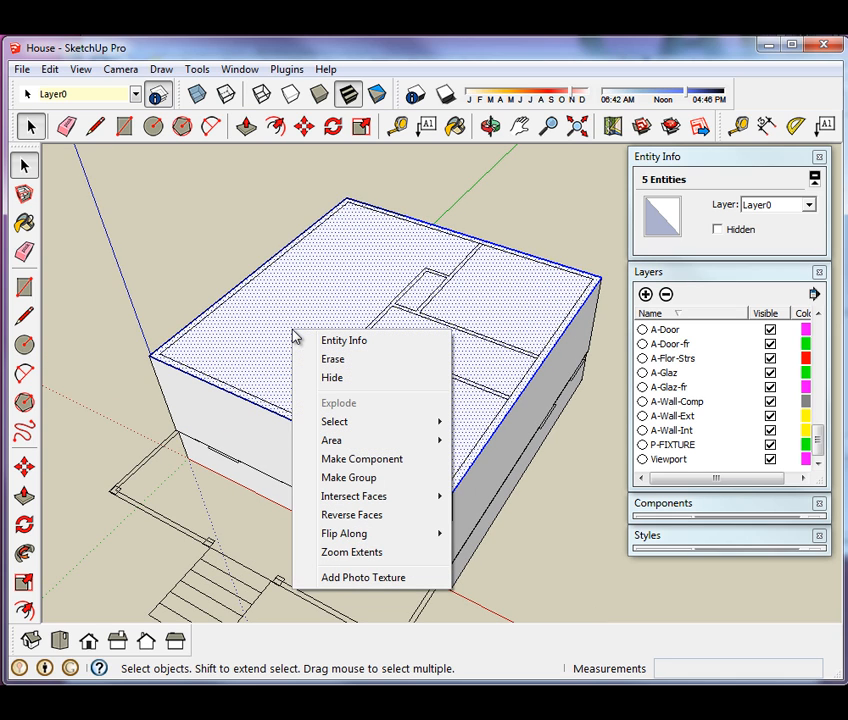
pyautogui.click(363, 459)
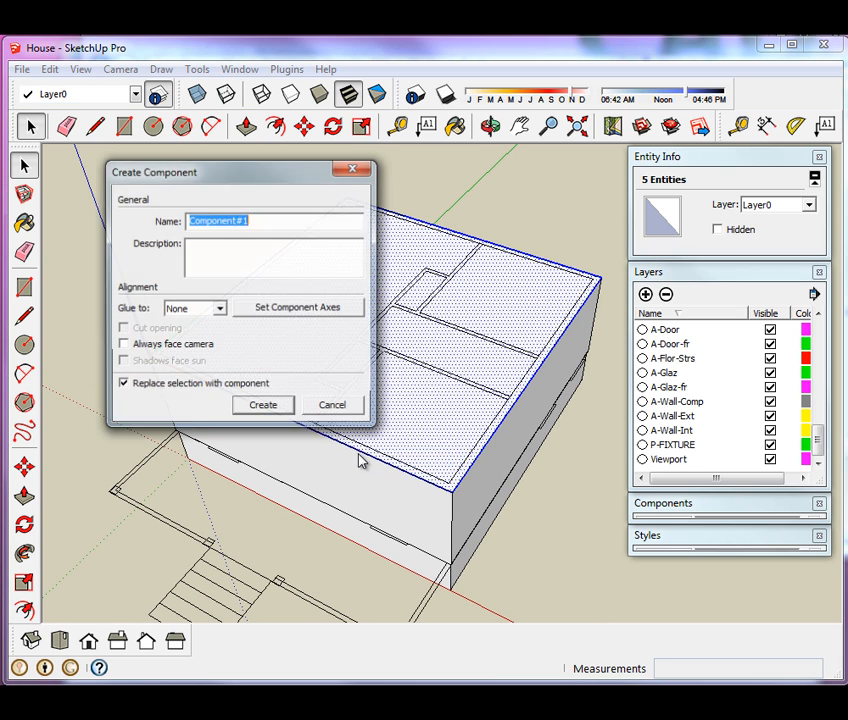
pyautogui.write('roof plate')
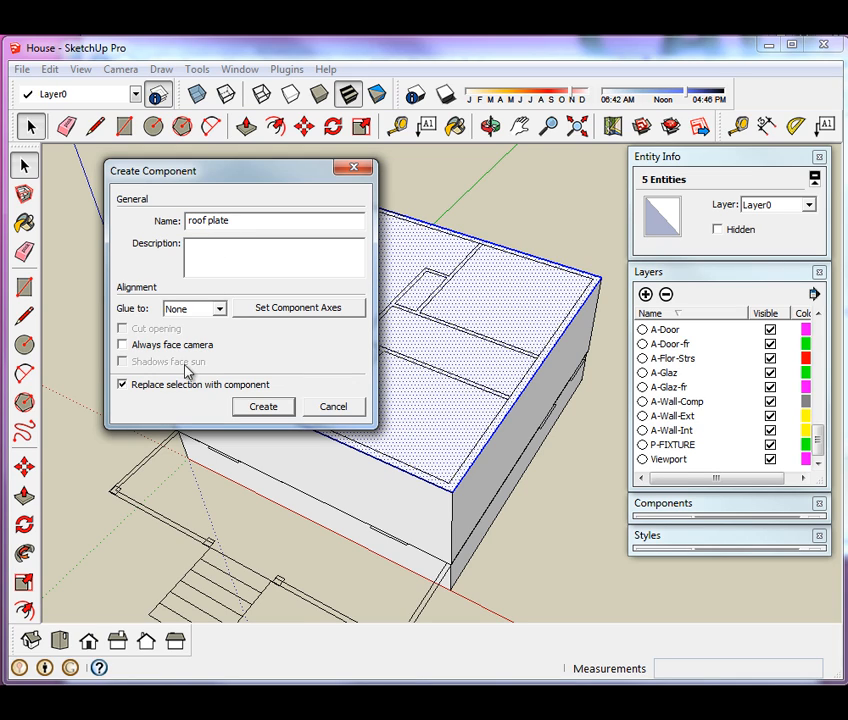
pyautogui.click(262, 410)
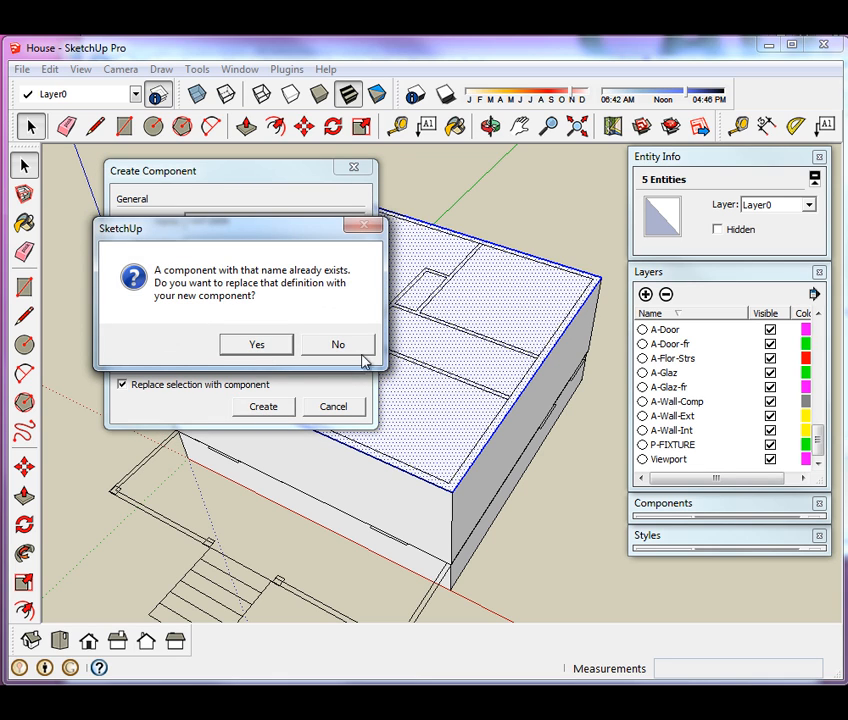
pyautogui.click(262, 345)
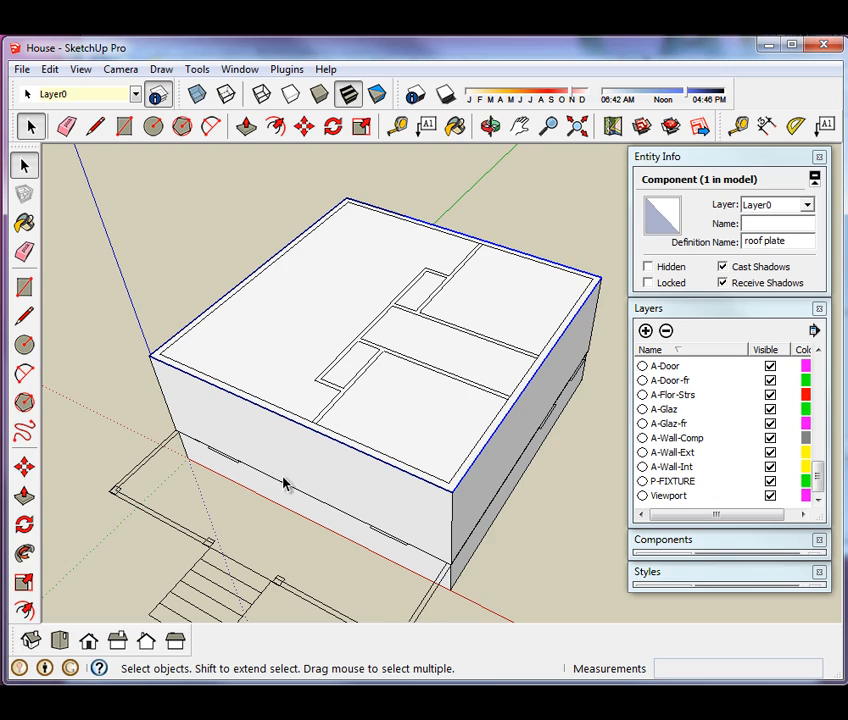
# - Inside the roof plate component, move the porch-side edge 8' outward along the green axis to extend the plate over the porch
pyautogui.moveTo(284, 483); pyautogui.dragTo(110, 405, button='middle')
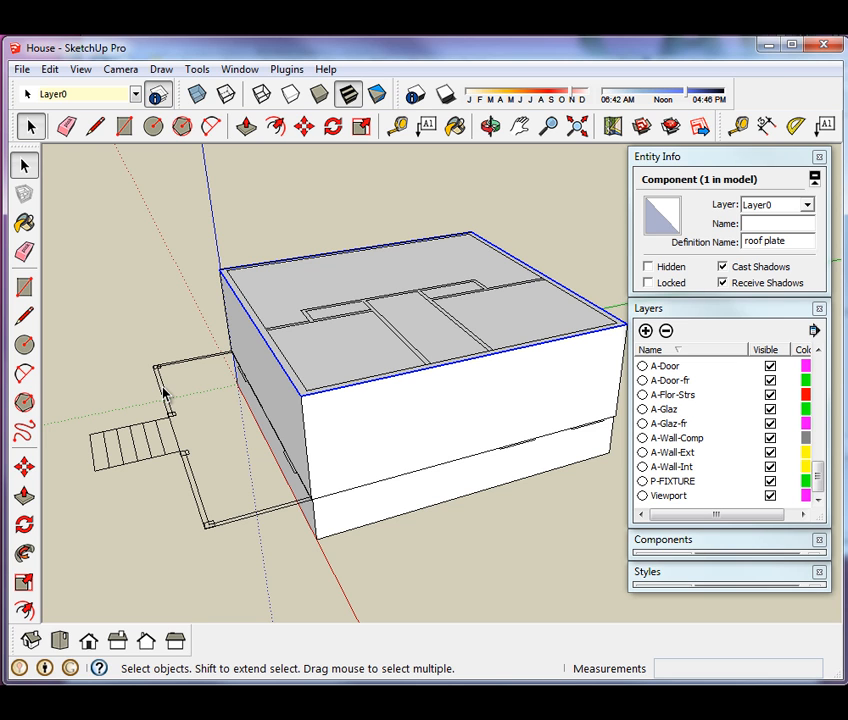
pyautogui.moveTo(240, 388); pyautogui.dragTo(341, 449, button='middle')
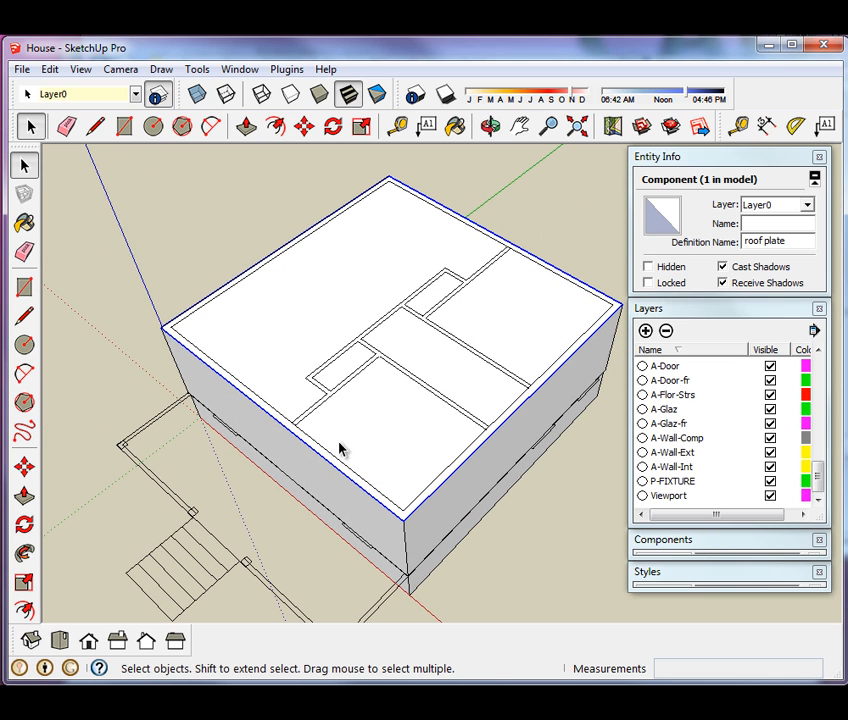
pyautogui.doubleClick(278, 361)
pyautogui.scroll(3, 208, 443)
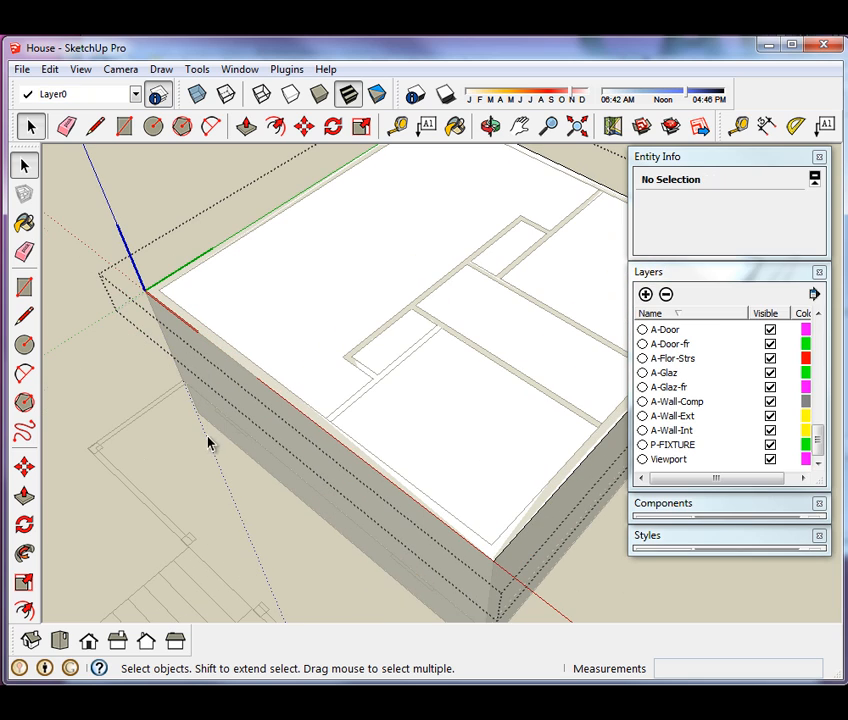
pyautogui.click(304, 416)
pyautogui.scroll(-2, 356, 307)
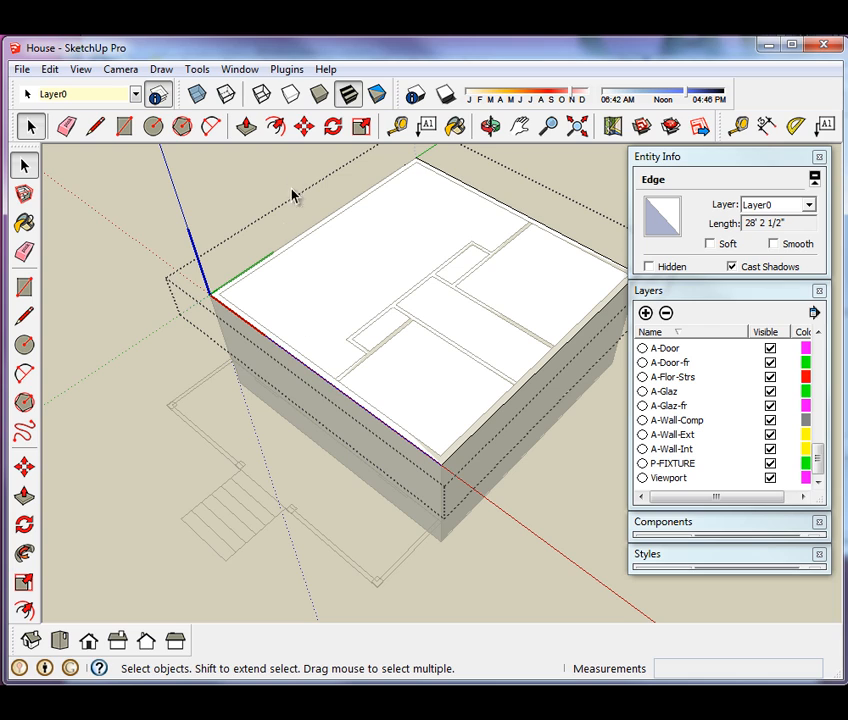
pyautogui.click(304, 126)
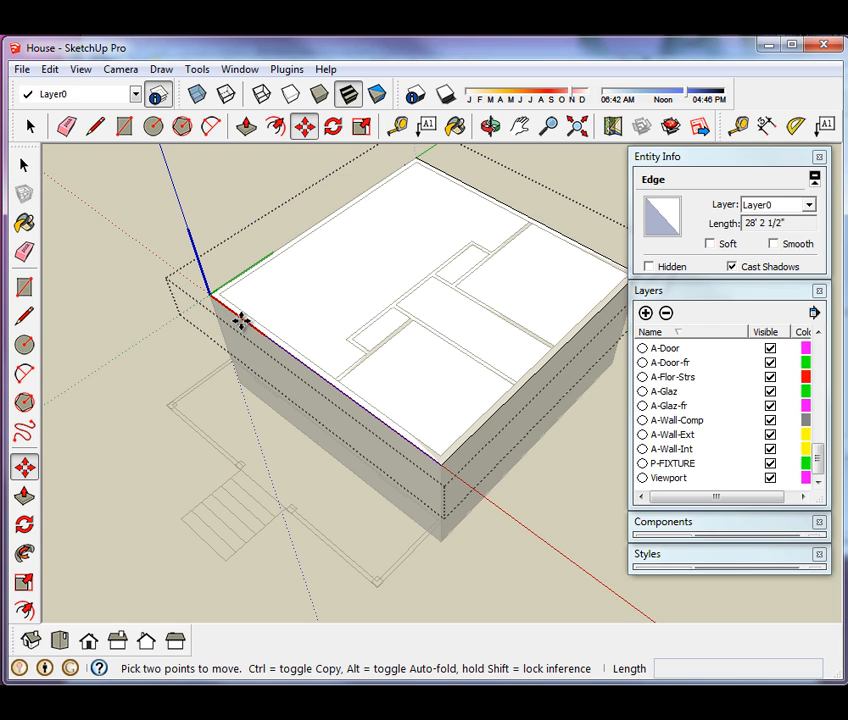
pyautogui.click(240, 320)
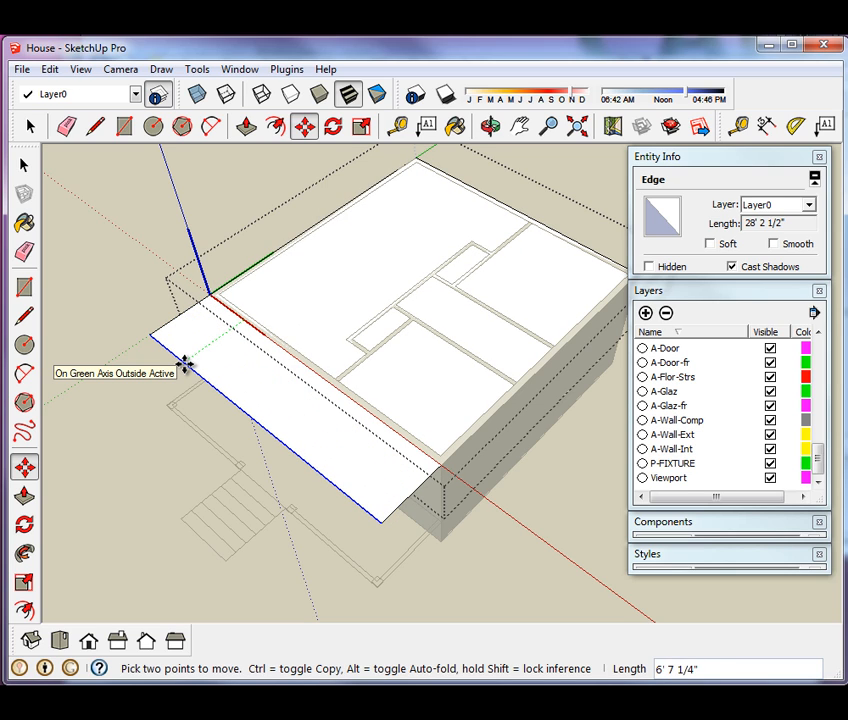
pyautogui.write('8')
pyautogui.press('Return')
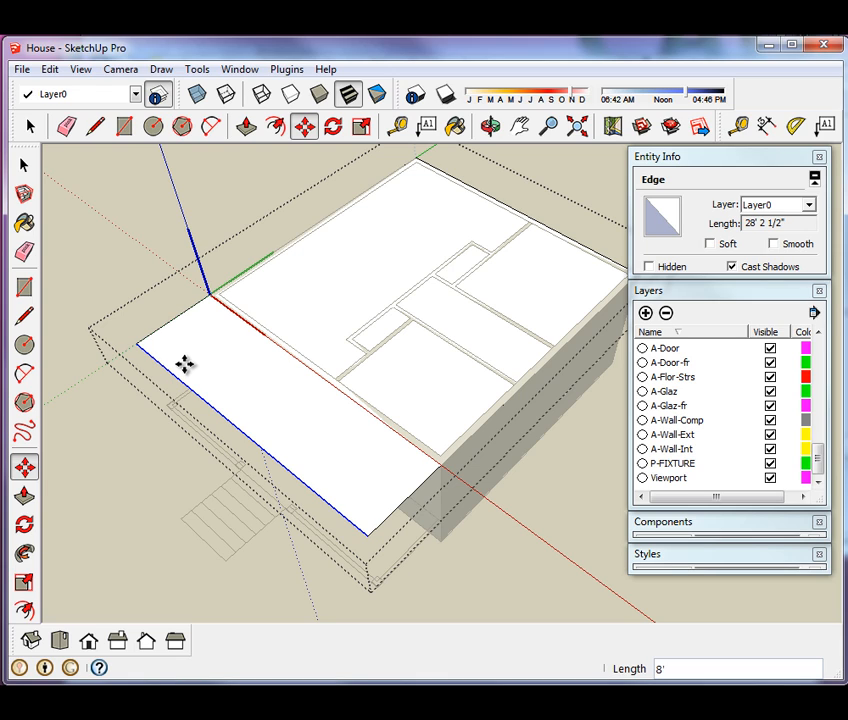
pyautogui.press('space')
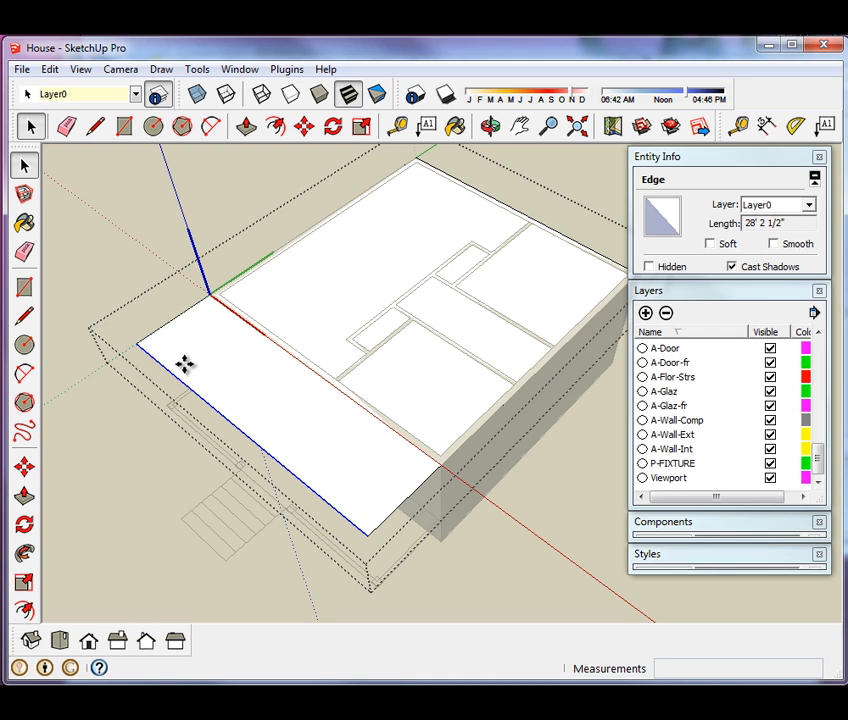
# - Launch Instant Roof Pro's Make Roof on the extended plate face together with its porch-side edge and the opposite rear edge
pyautogui.click(29, 126)
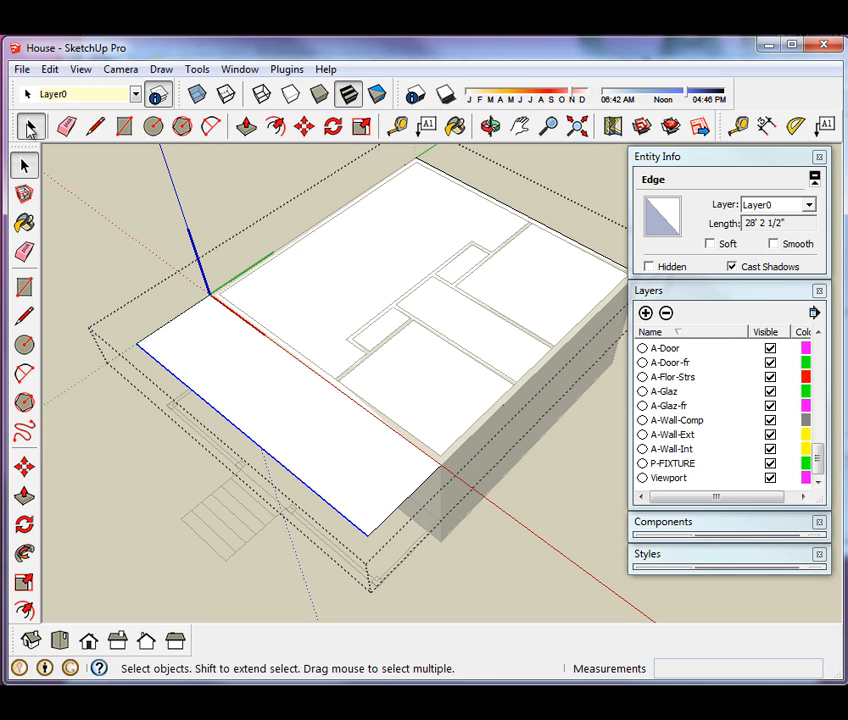
pyautogui.click(228, 377)
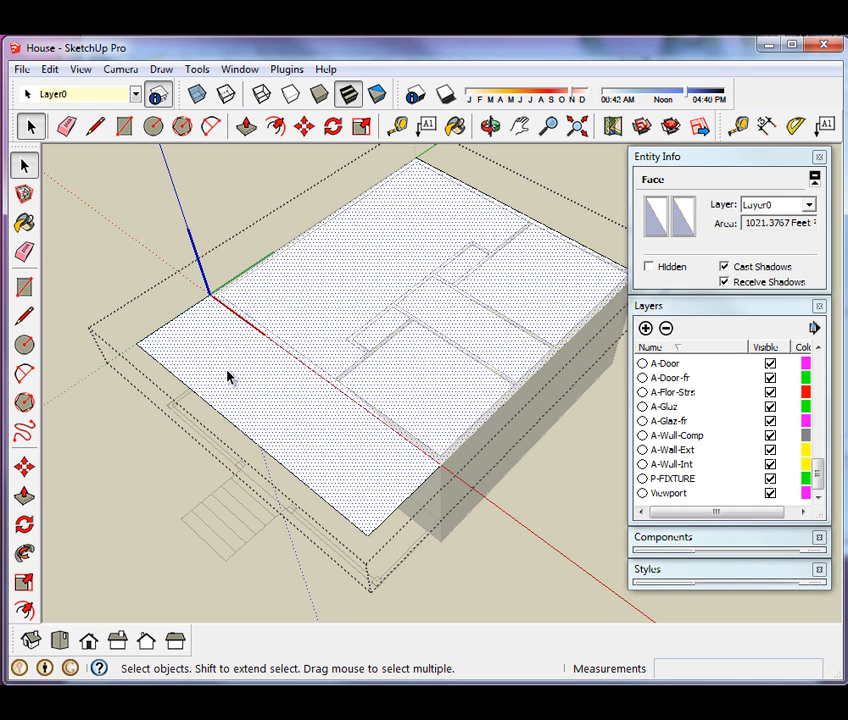
pyautogui.keyDown('shift'); pyautogui.click(231, 428); pyautogui.keyUp('shift')
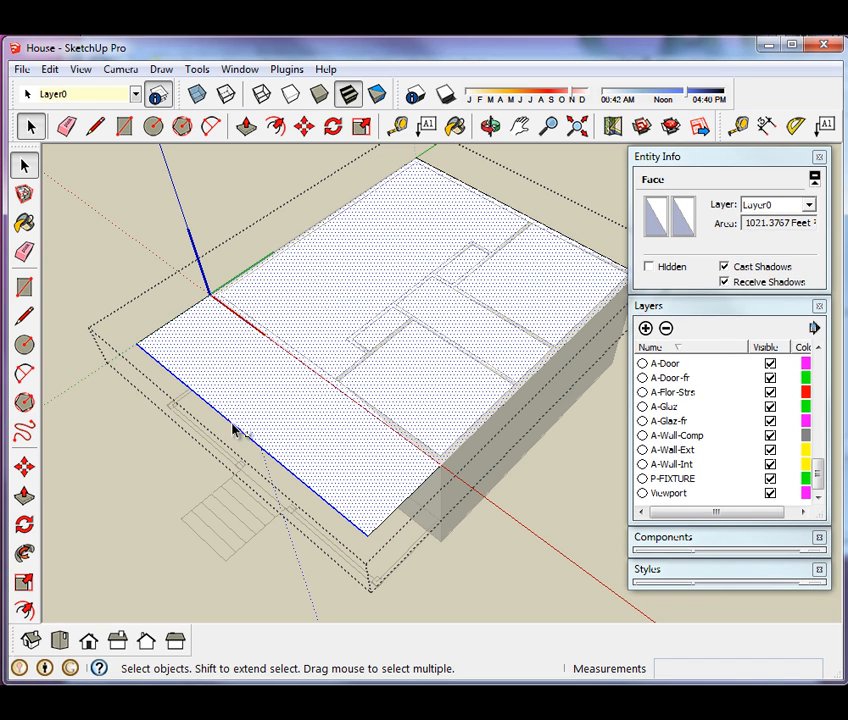
pyautogui.keyDown('shift'); pyautogui.click(505, 207); pyautogui.keyUp('shift')
pyautogui.scroll(-3, 329, 540)
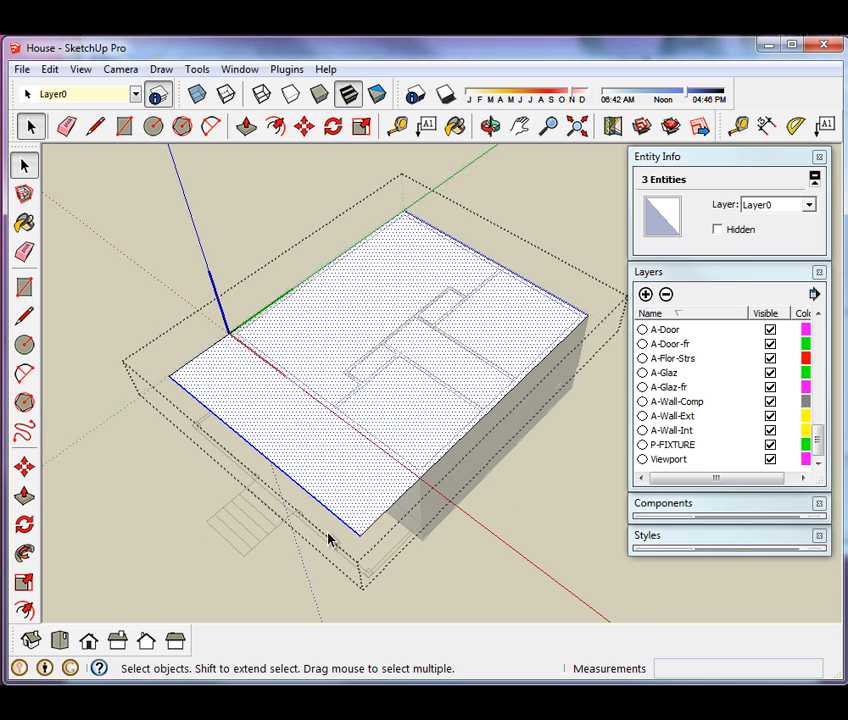
pyautogui.scroll(2, 348, 485)
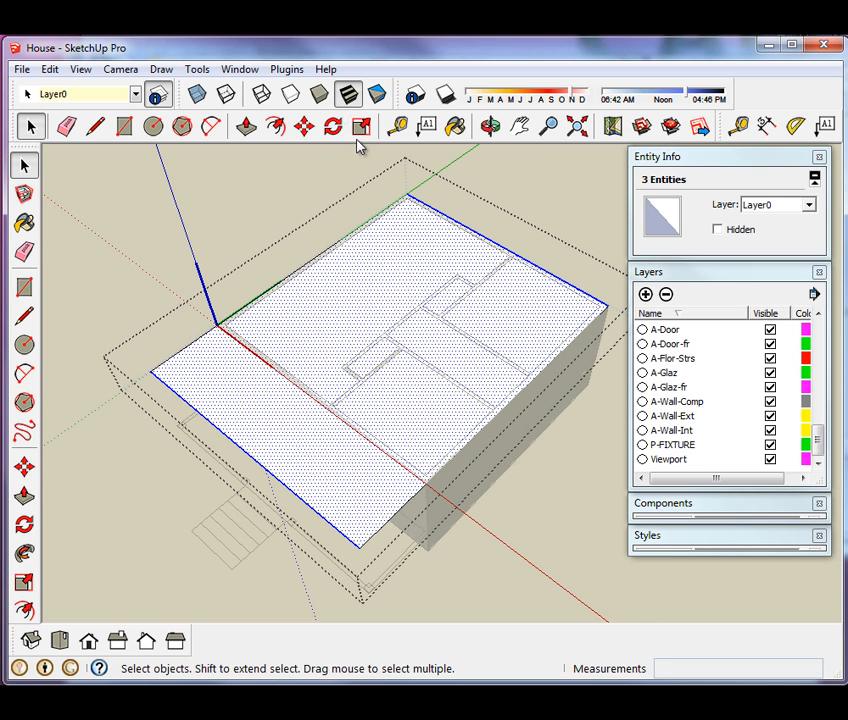
pyautogui.click(294, 73)
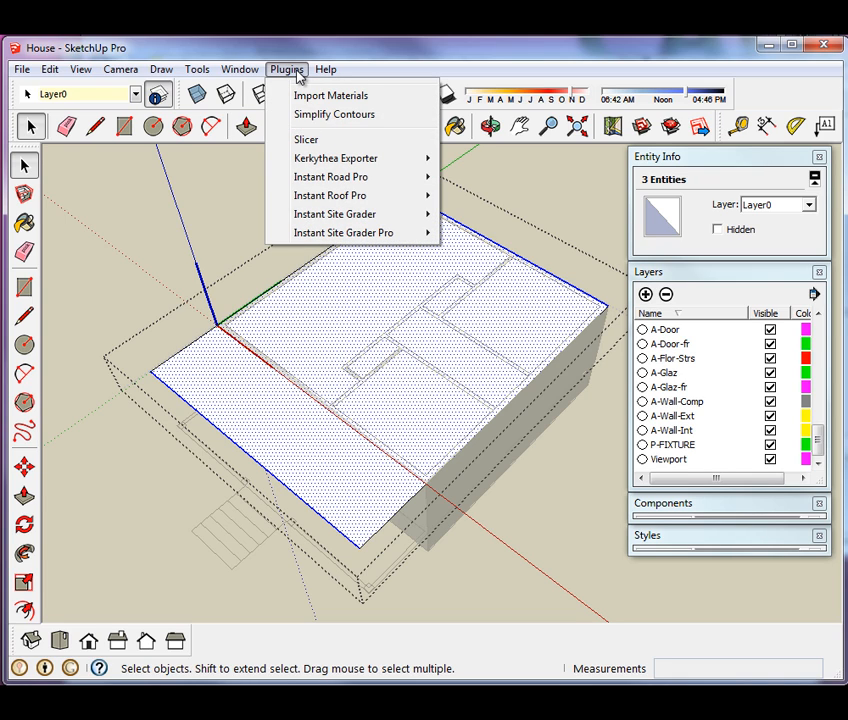
pyautogui.moveTo(314, 195)
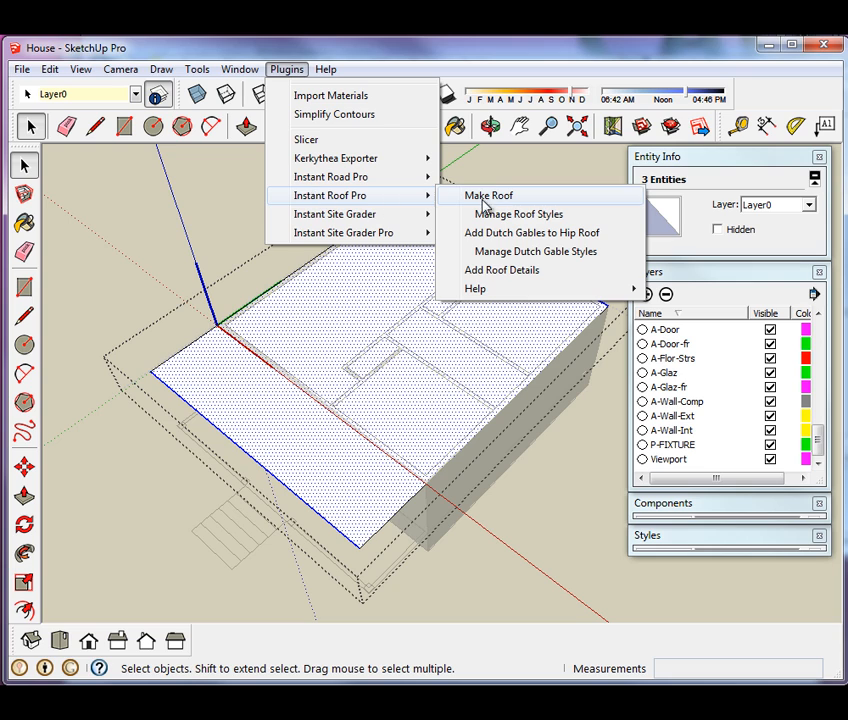
pyautogui.click(605, 200)
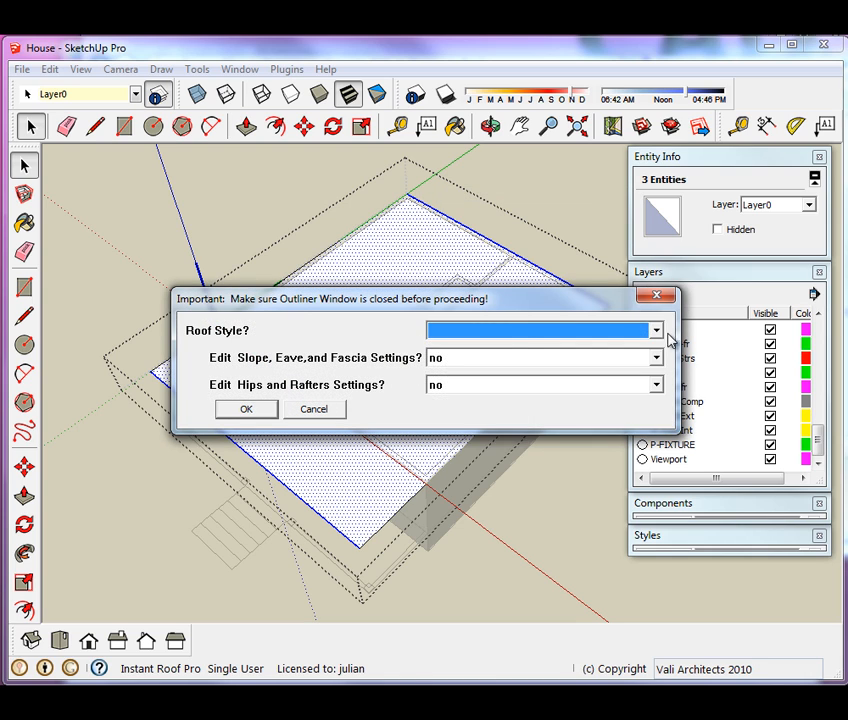
# - Choose the Craftsman roof style and enable editing of both the slope, eave and fascia settings and the hips and rafters settings
pyautogui.click(656, 331)
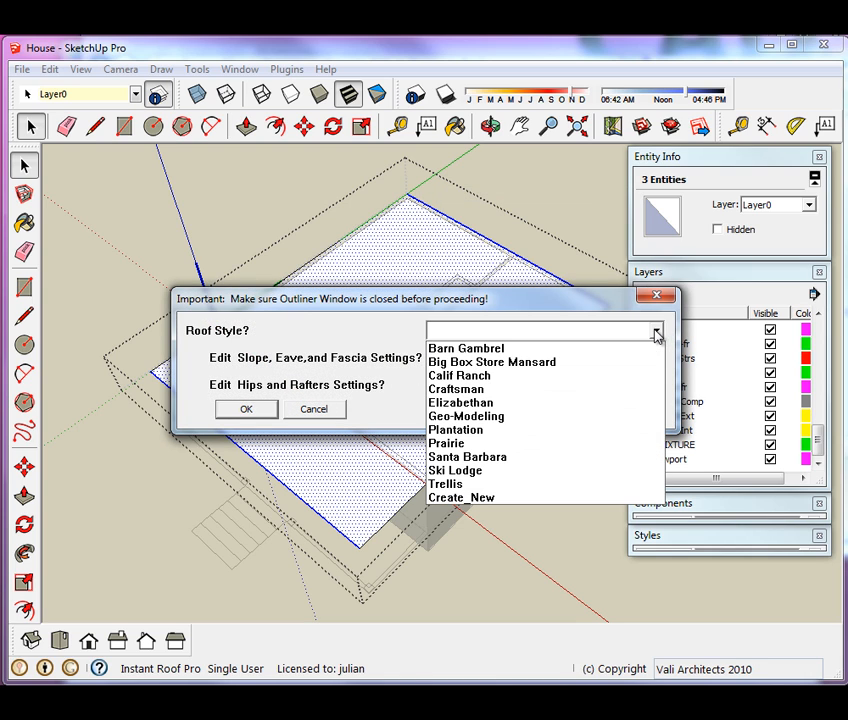
pyautogui.click(529, 389)
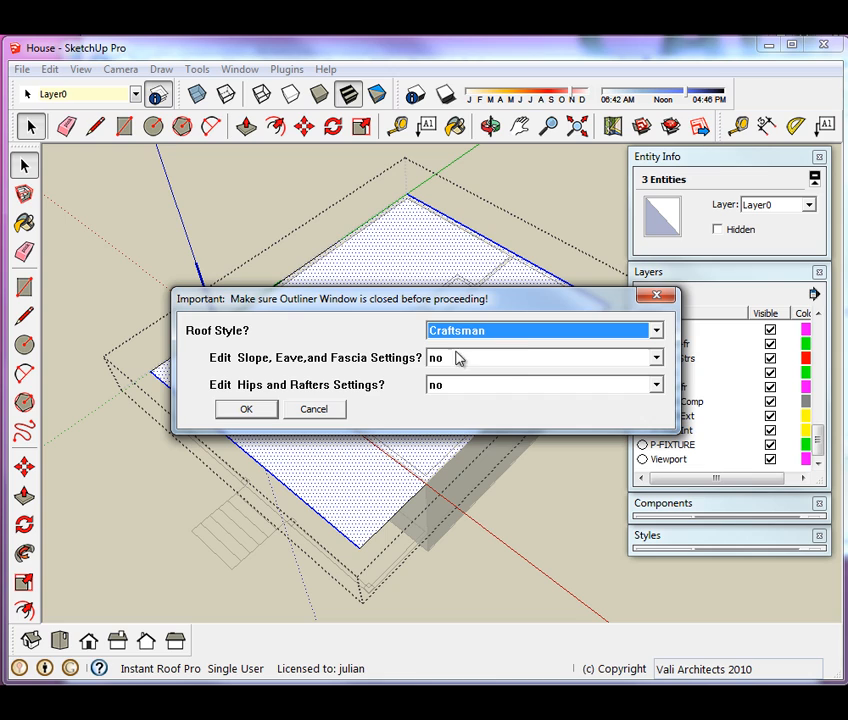
pyautogui.click(530, 366)
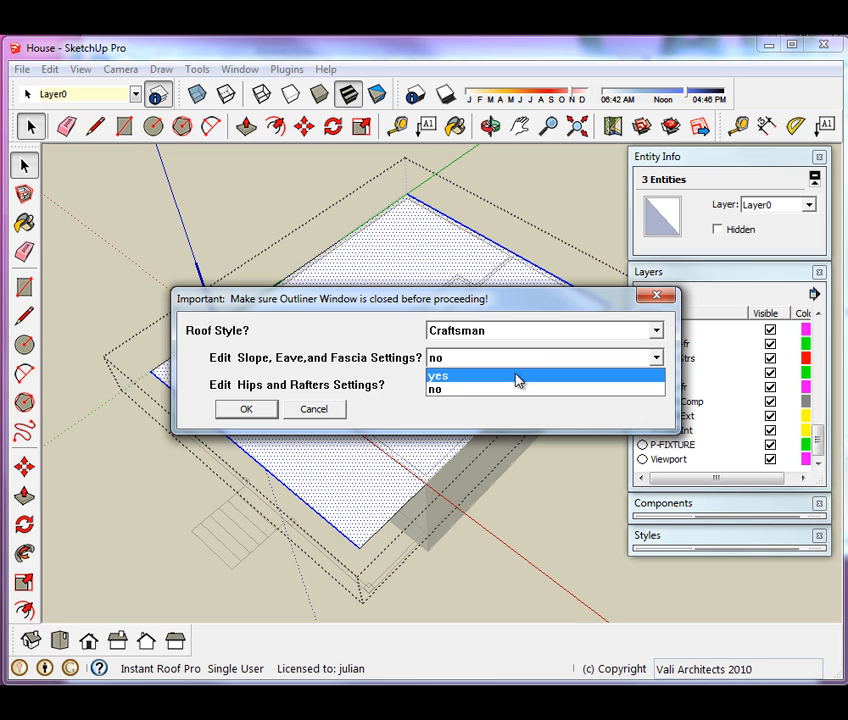
pyautogui.click(517, 376)
pyautogui.click(522, 388)
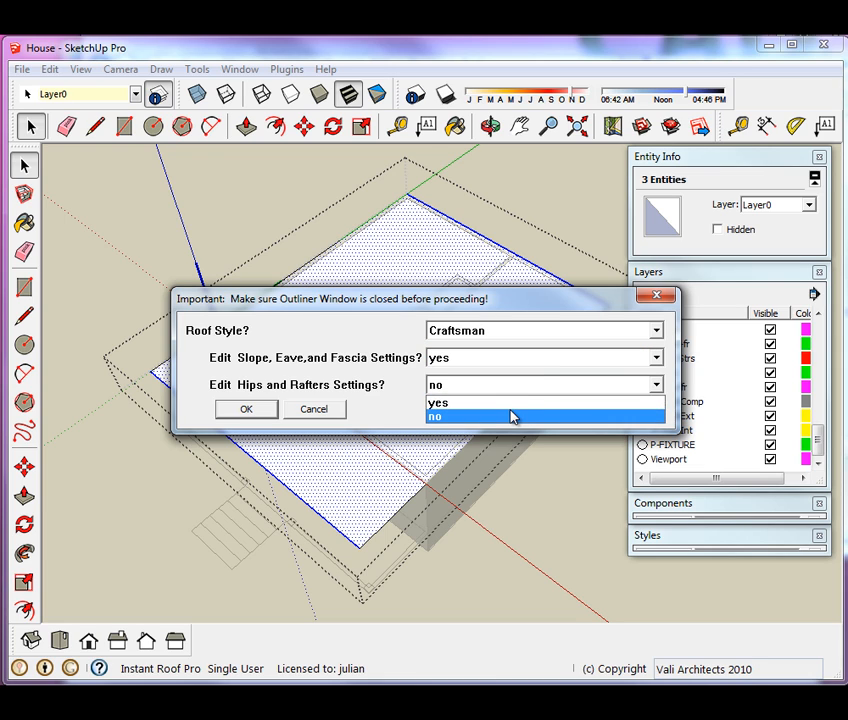
pyautogui.click(511, 402)
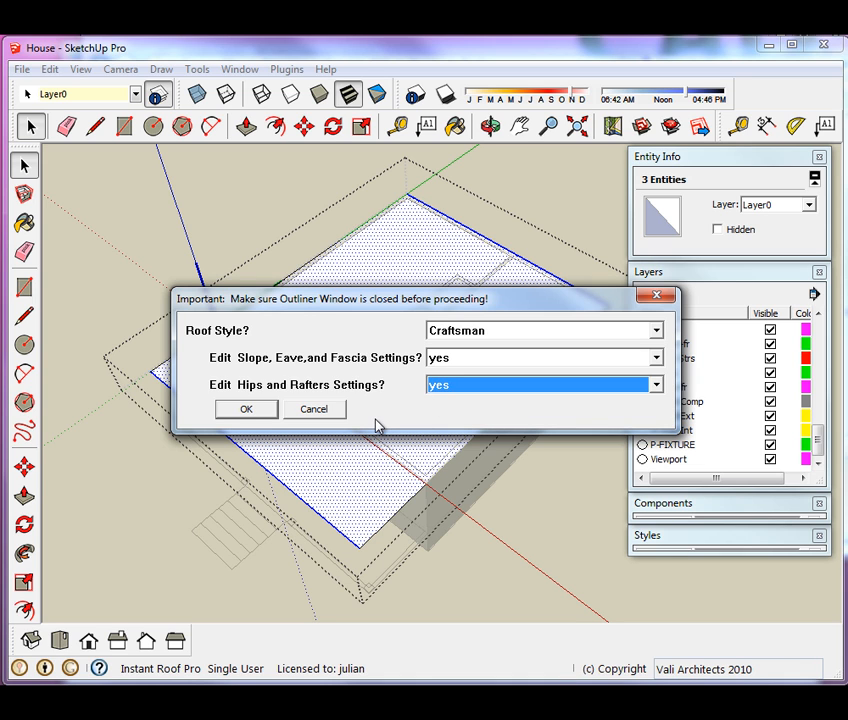
pyautogui.click(250, 410)
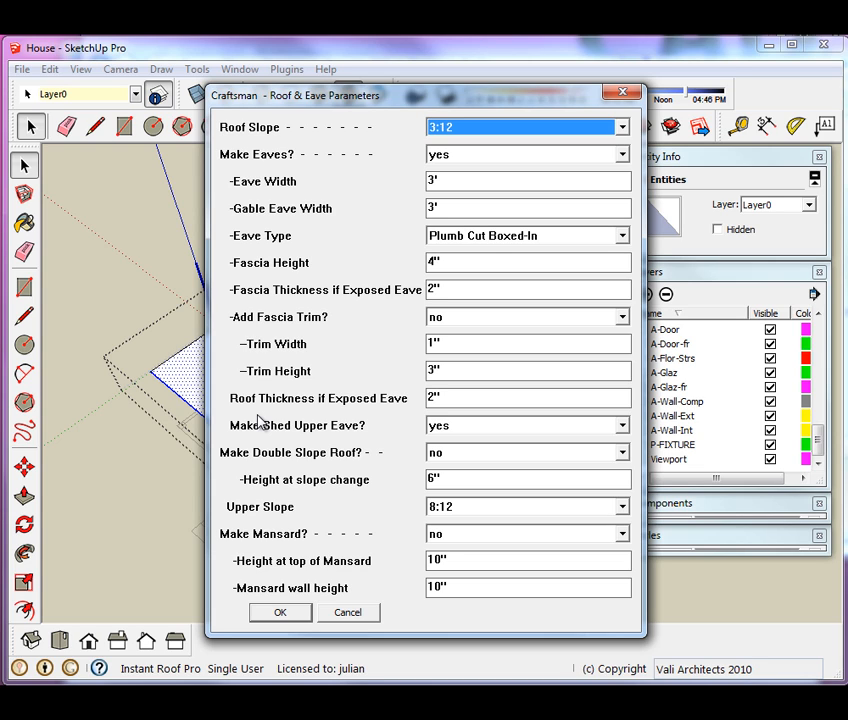
# - Set the roof slope to 7:12, the eave and gable eave widths to 1'4", and the eave type to Plumb Cut Boxed-In
pyautogui.click(533, 127)
pyautogui.click(502, 267)
pyautogui.click(460, 180)
pyautogui.moveTo(466, 184); pyautogui.dragTo(404, 194)
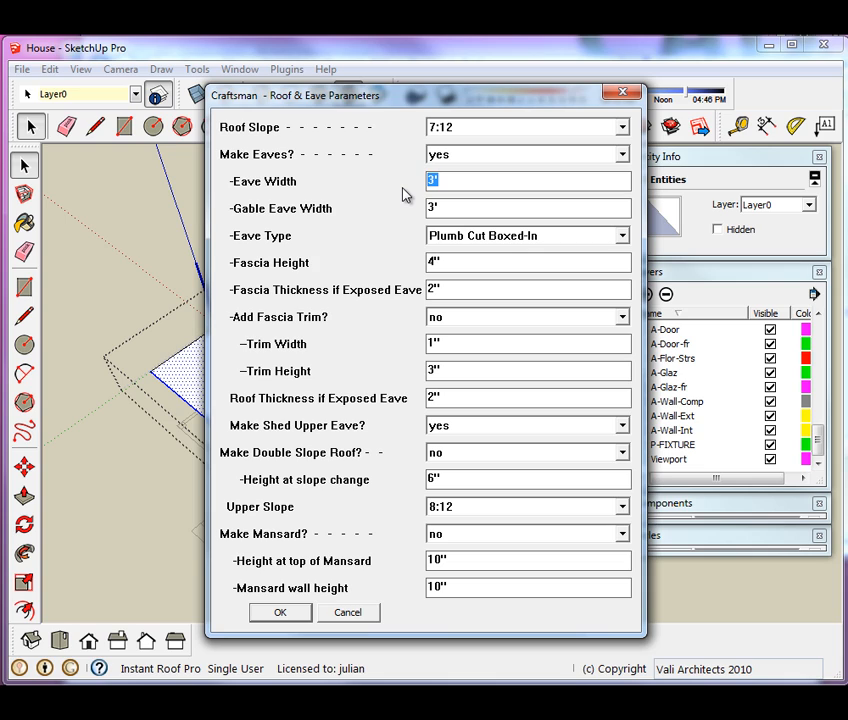
pyautogui.write('1\'4"')
pyautogui.press('Tab')
pyautogui.write('1\'4"')
pyautogui.click(539, 238)
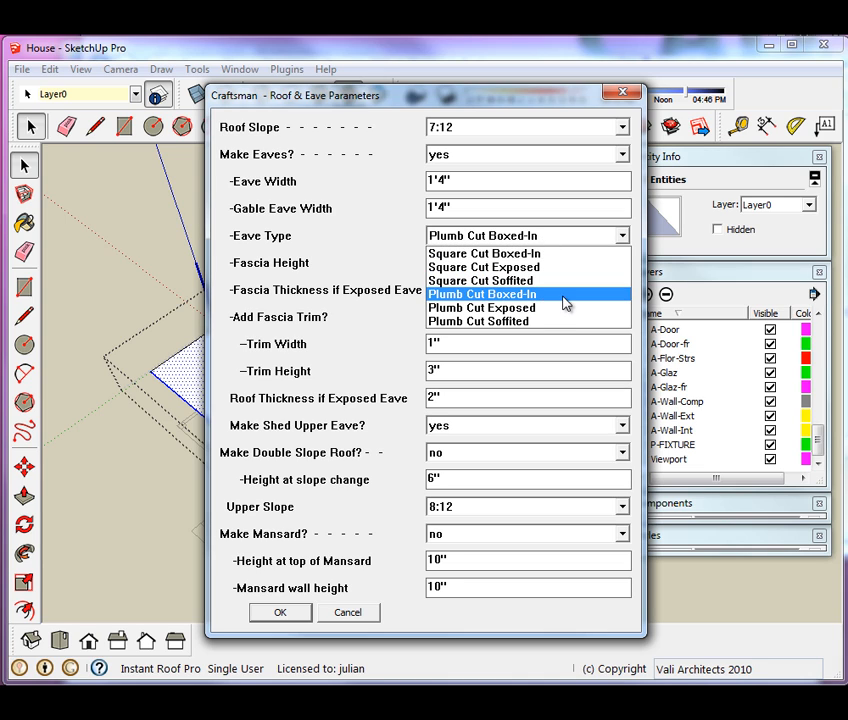
pyautogui.click(563, 297)
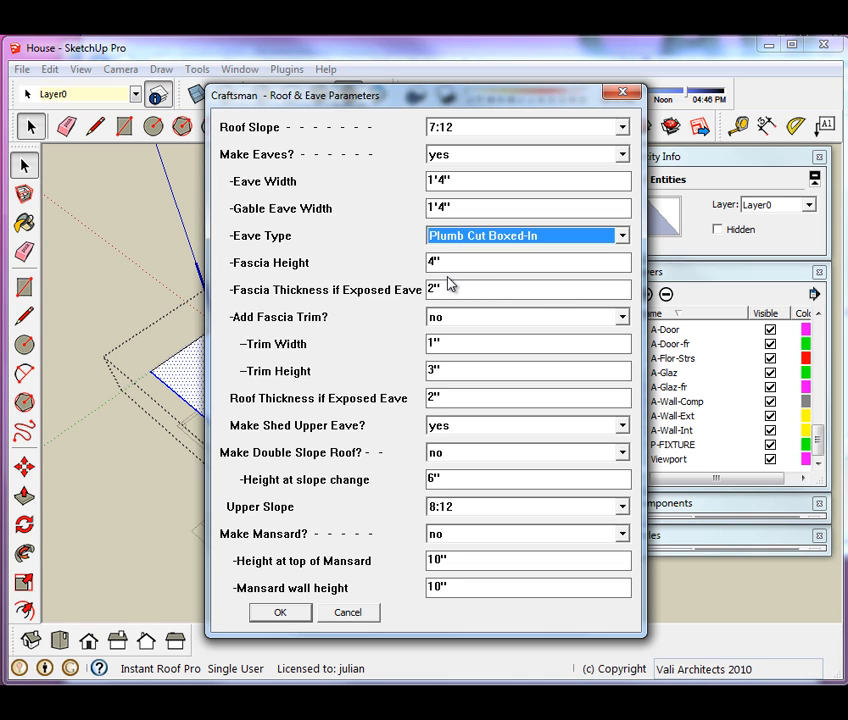
# - Set the fascia height to 8" and enable fascia trim
pyautogui.moveTo(445, 264); pyautogui.dragTo(414, 263)
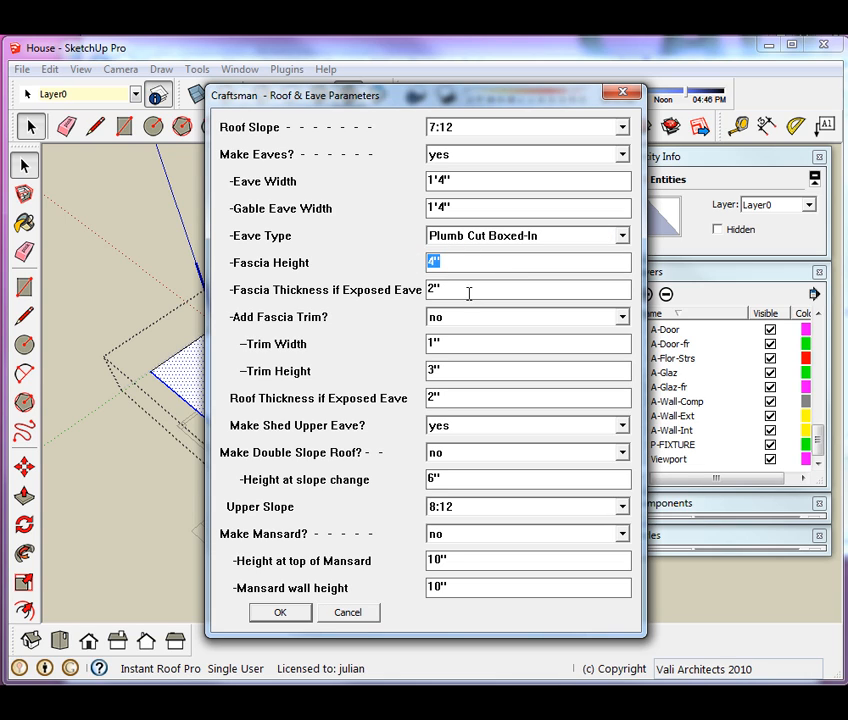
pyautogui.press('Tab')
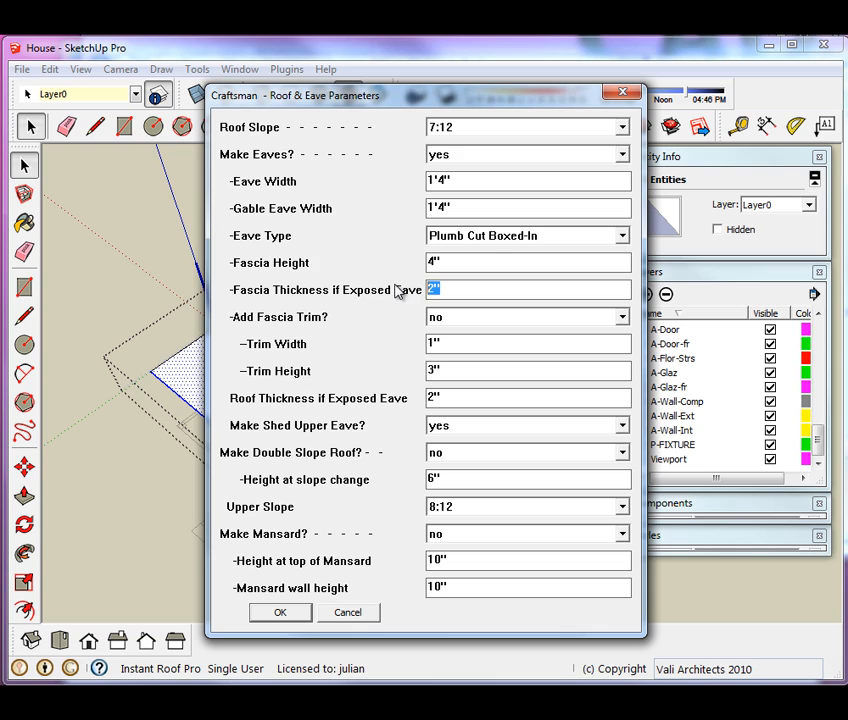
pyautogui.hotkey('shift', 'Tab')
pyautogui.write('8"')
pyautogui.click(456, 320)
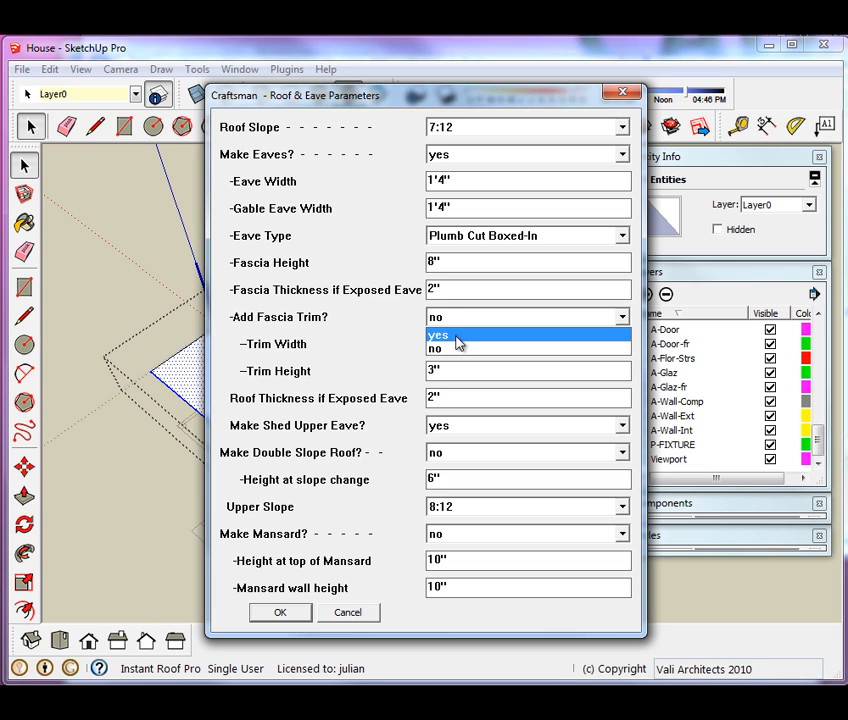
pyautogui.click(456, 335)
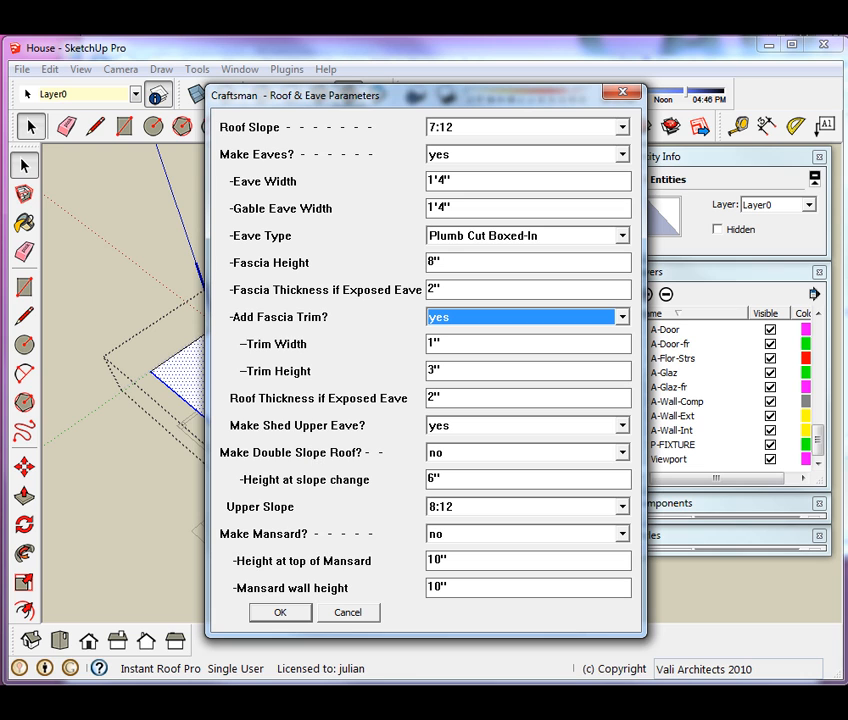
# - Consult the preset roof style chart in the browser and accept the Craftsman roof and eave parameters
pyautogui.moveTo(1, 114); pyautogui.dragTo(593, 121)
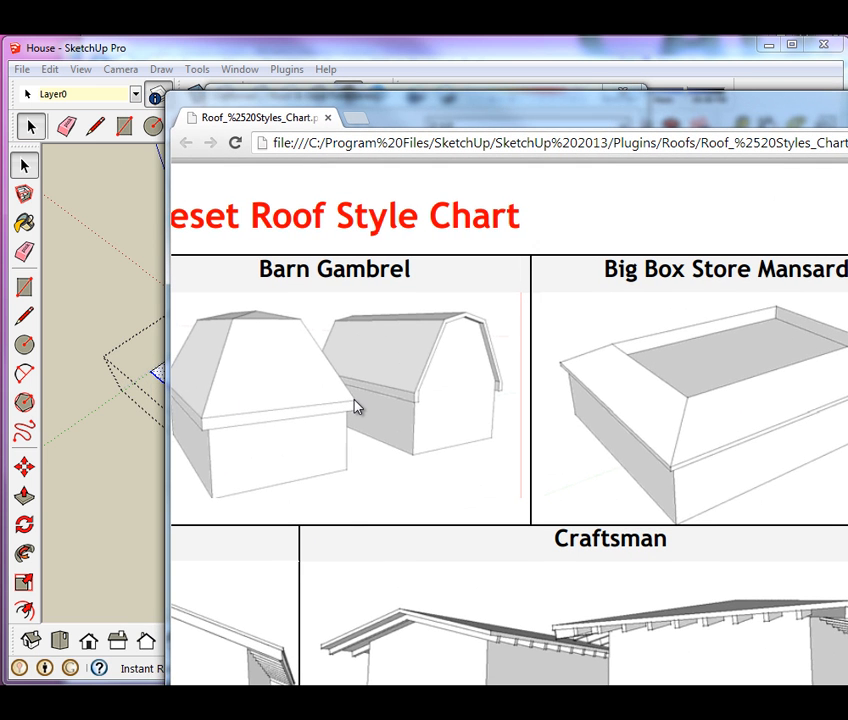
pyautogui.moveTo(530, 117); pyautogui.dragTo(1, 117)
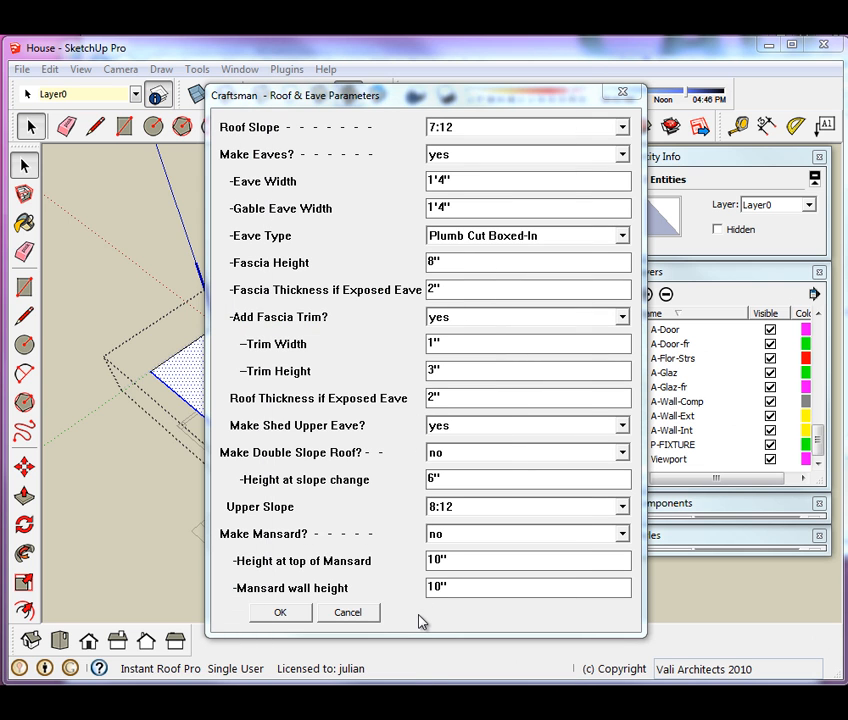
pyautogui.click(280, 612)
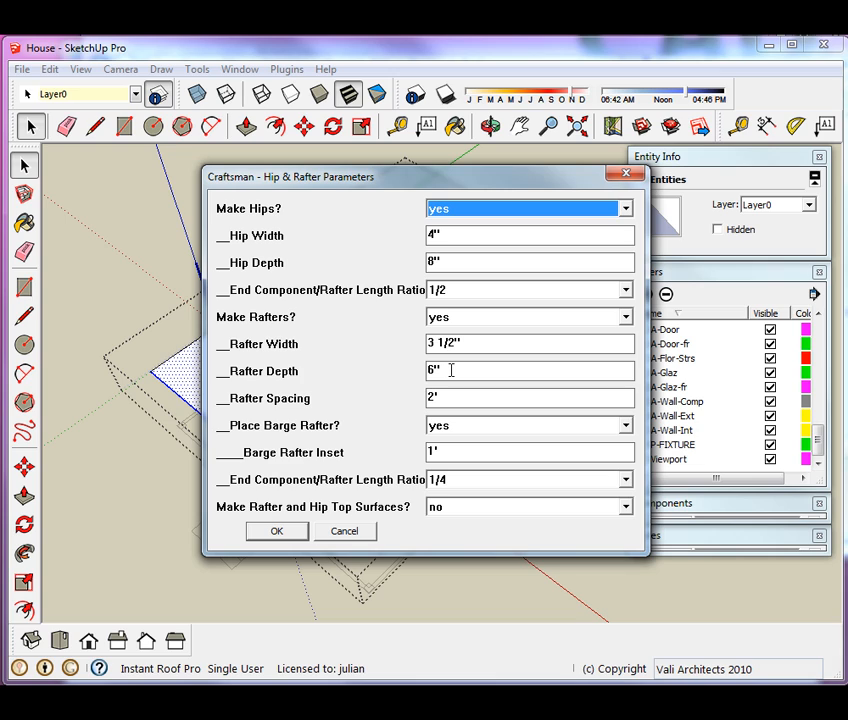
# - Set the rafter spacing to 16 and accept the hip and rafter parameters
pyautogui.moveTo(441, 396); pyautogui.dragTo(405, 403)
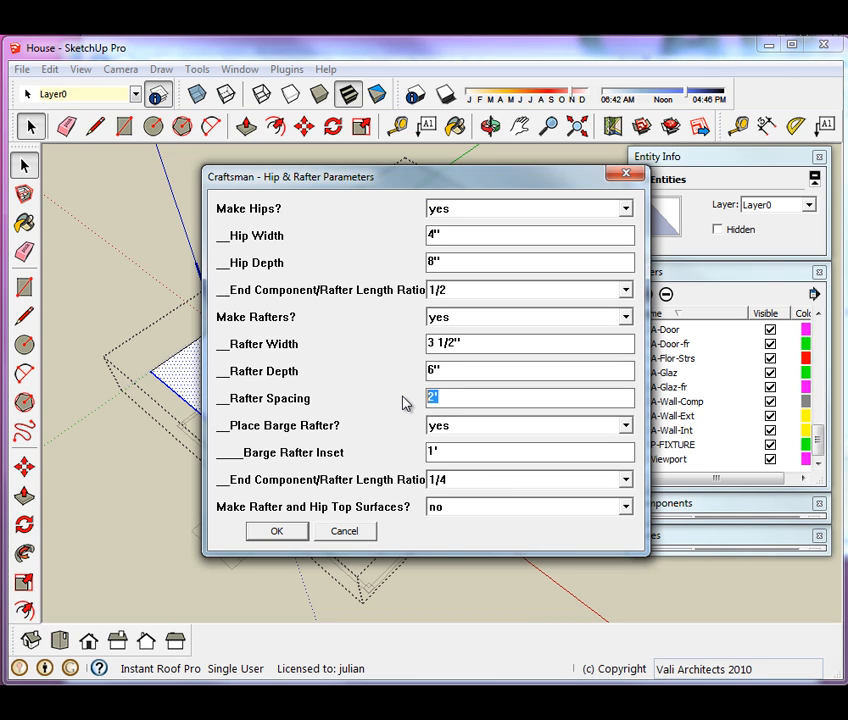
pyautogui.write('16')
pyautogui.click(467, 373)
pyautogui.click(293, 531)
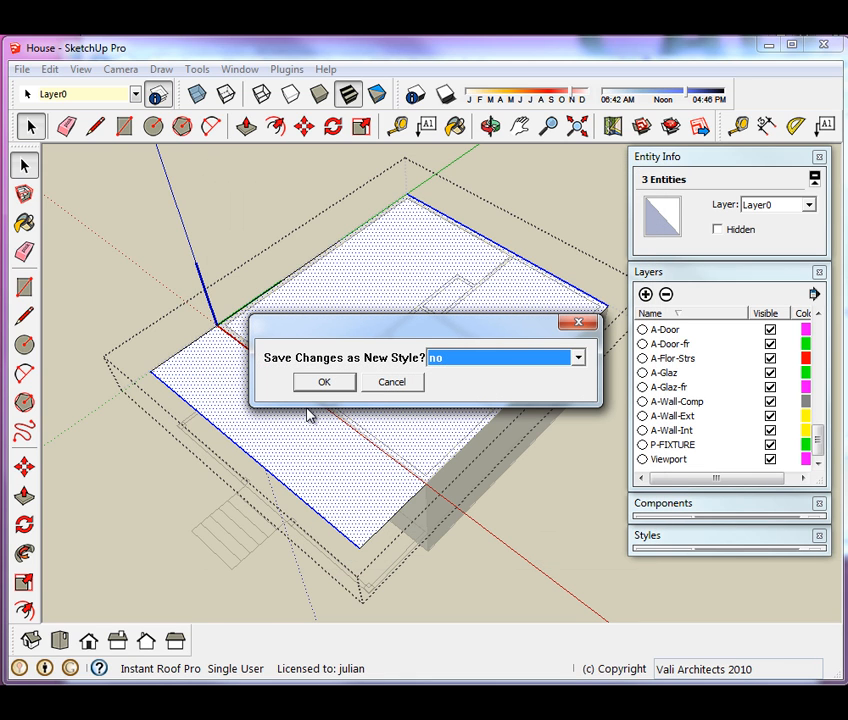
# - Save the modified roof parameters as a new roof style named Craftsman_cottage and generate the roof
pyautogui.click(503, 360)
pyautogui.click(493, 377)
pyautogui.click(324, 382)
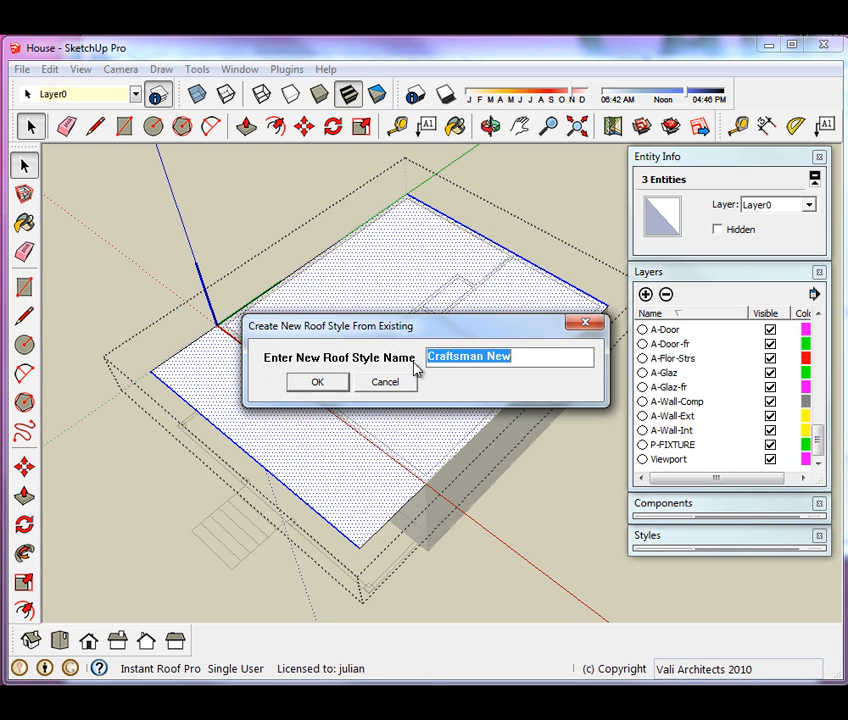
pyautogui.doubleClick(498, 357)
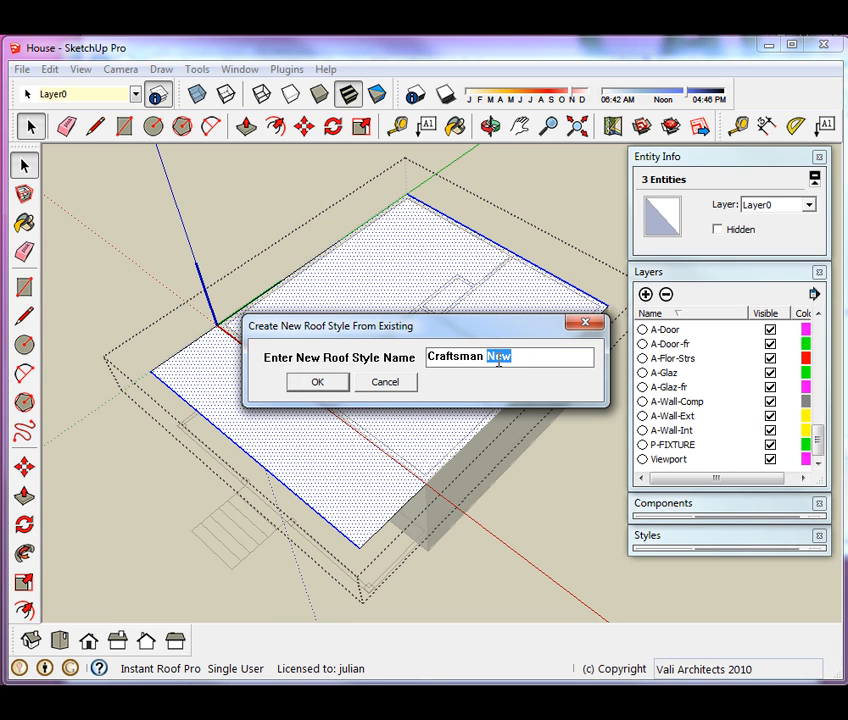
pyautogui.press('BackSpace')
pyautogui.press('BackSpace')
pyautogui.write('_cottage')
pyautogui.click(317, 383)
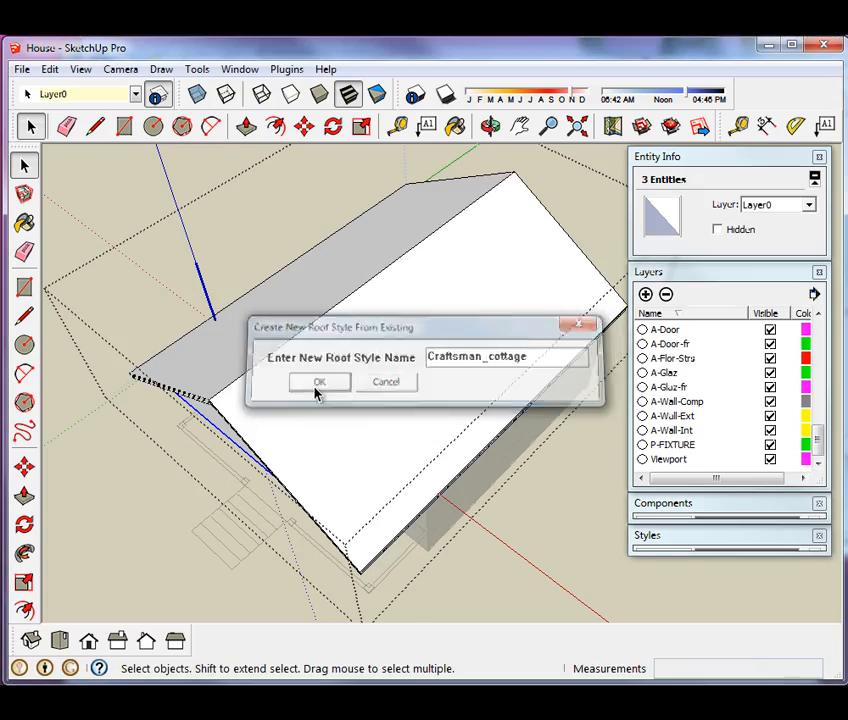
# - Examine the generated roof's rafter tails and the underside of the roof plate overhanging the gable-end wall
pyautogui.moveTo(228, 540); pyautogui.dragTo(176, 322, button='middle')
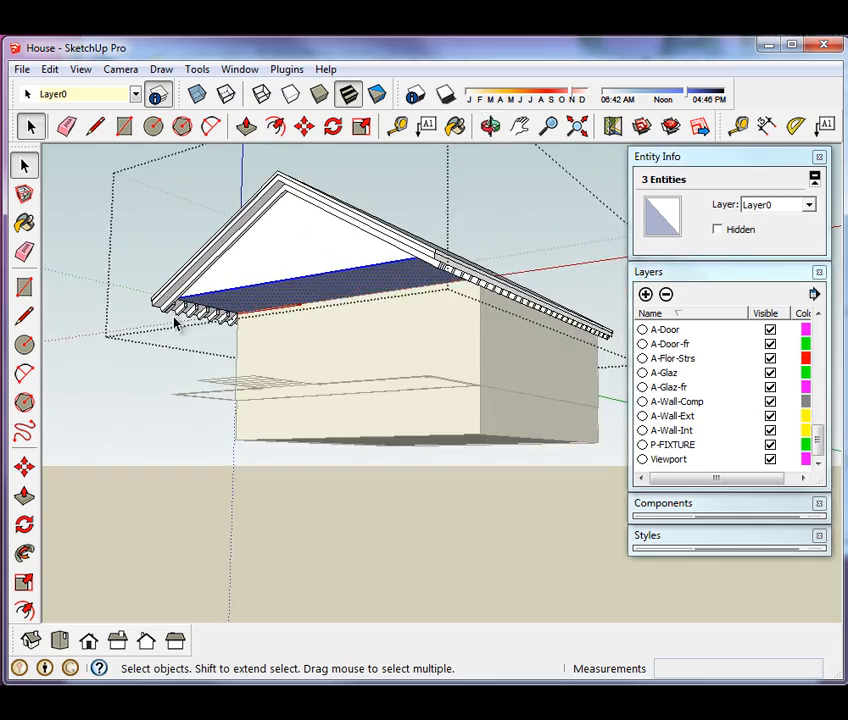
pyautogui.scroll(5, 182, 322)
pyautogui.scroll(2, 186, 323)
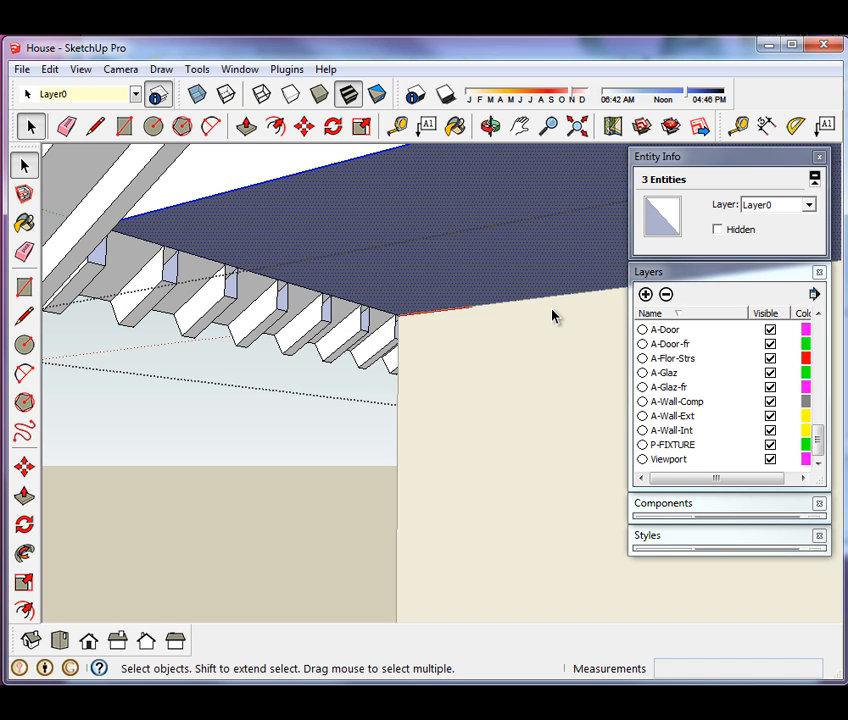
pyautogui.scroll(-3, 358, 282)
pyautogui.scroll(-5, 362, 287)
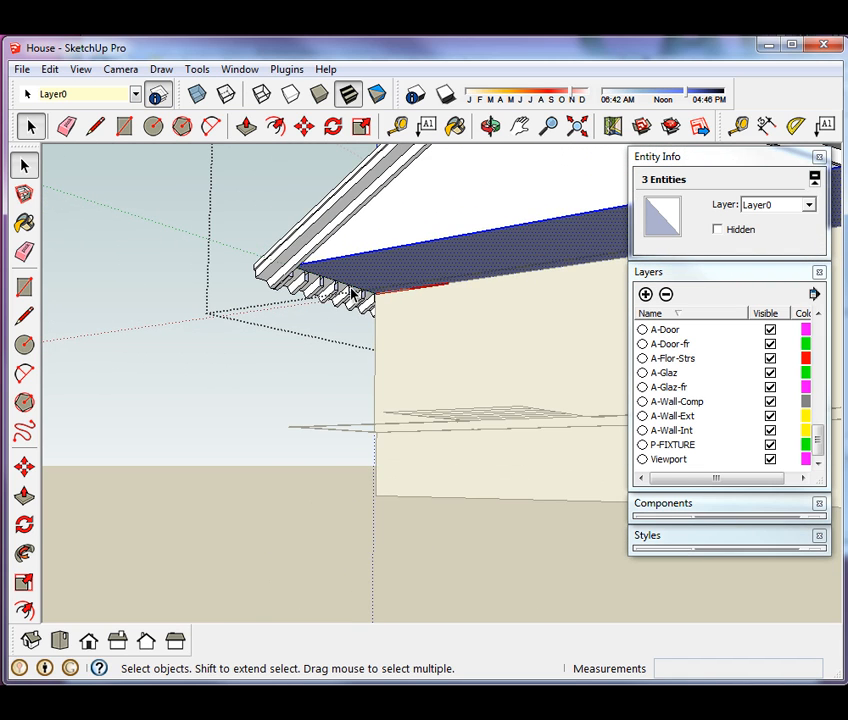
pyautogui.scroll(4, 500, 290)
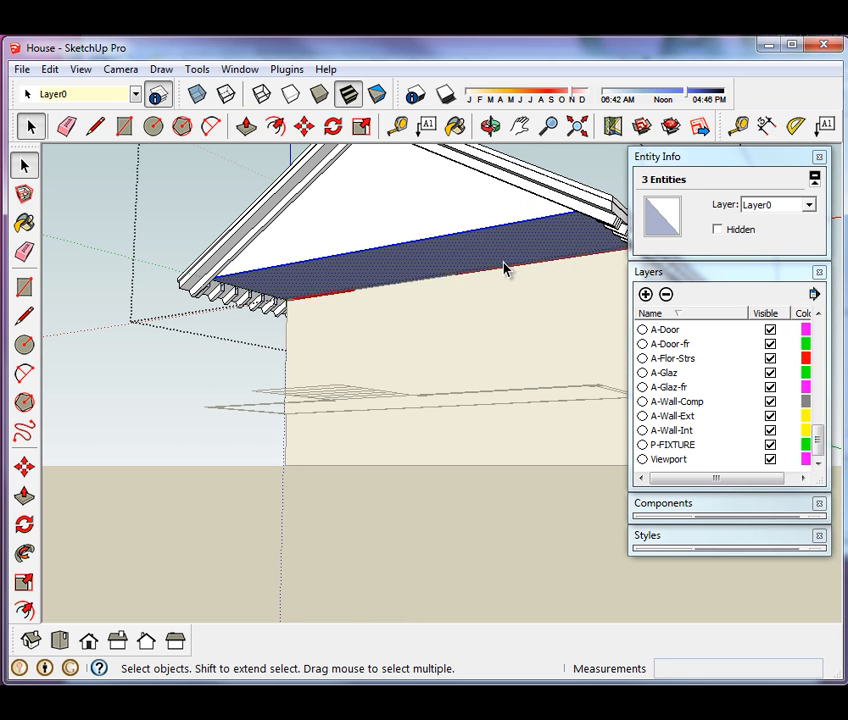
pyautogui.scroll(-3, 385, 296)
pyautogui.scroll(5, 385, 296)
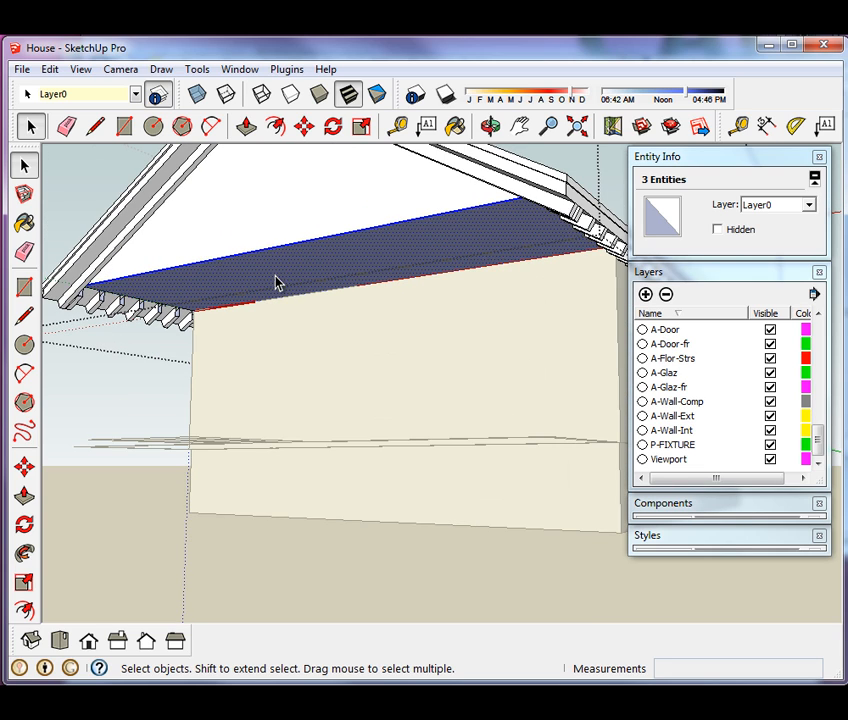
# - Draw a line across the roof plate's underside along the gable-end wall's top edge, about 28' 2 1/2" from corner to corner
pyautogui.click(346, 271)
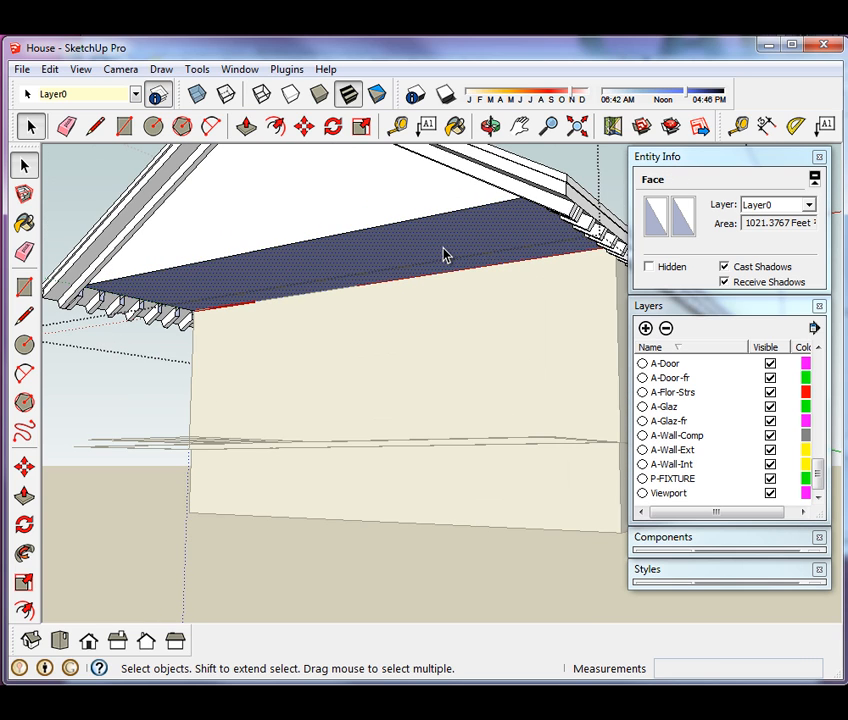
pyautogui.scroll(5, 223, 312)
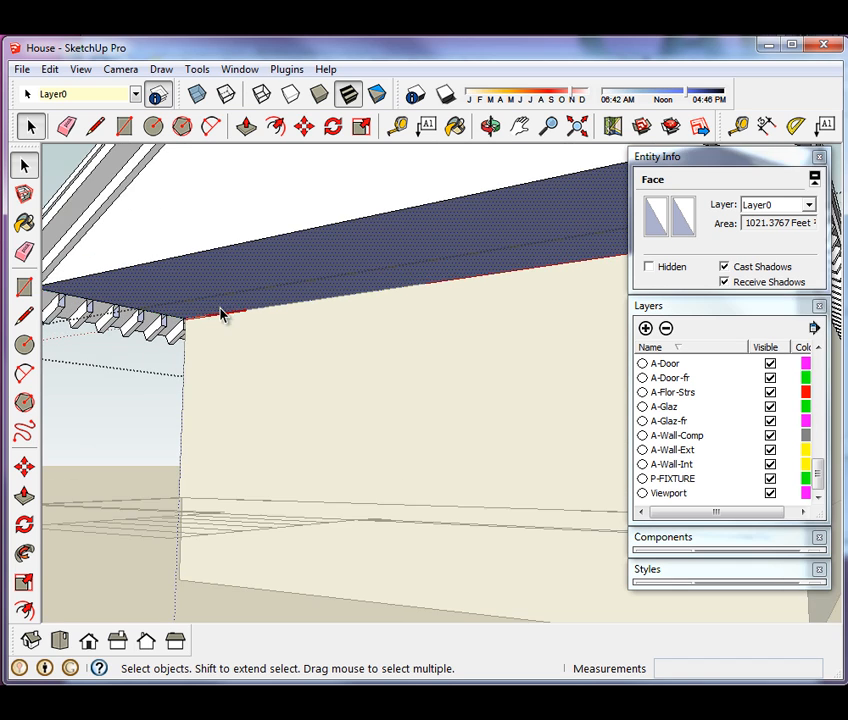
pyautogui.click(95, 126)
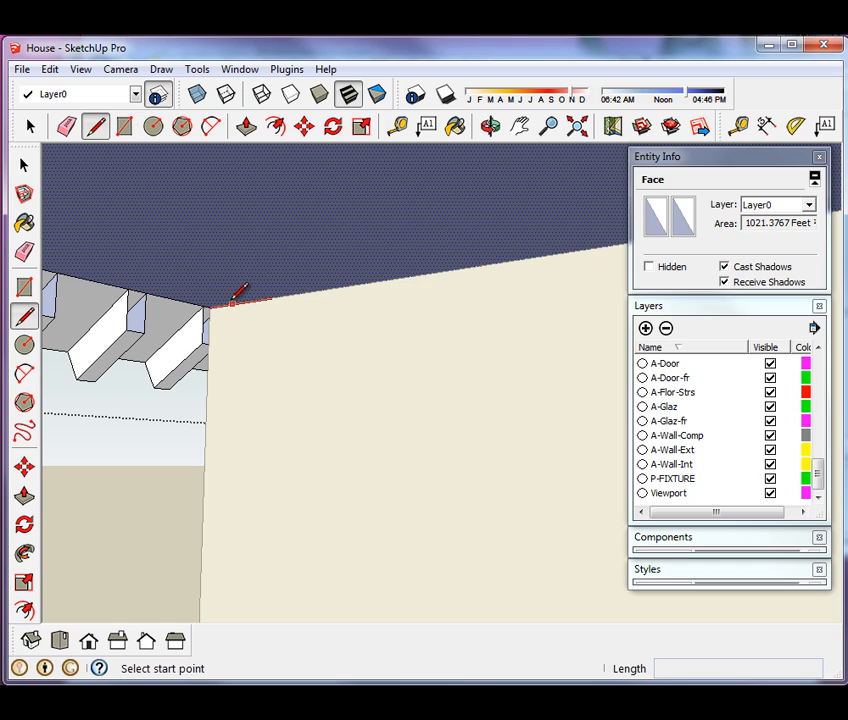
pyautogui.click(210, 307)
pyautogui.scroll(-6, 215, 305)
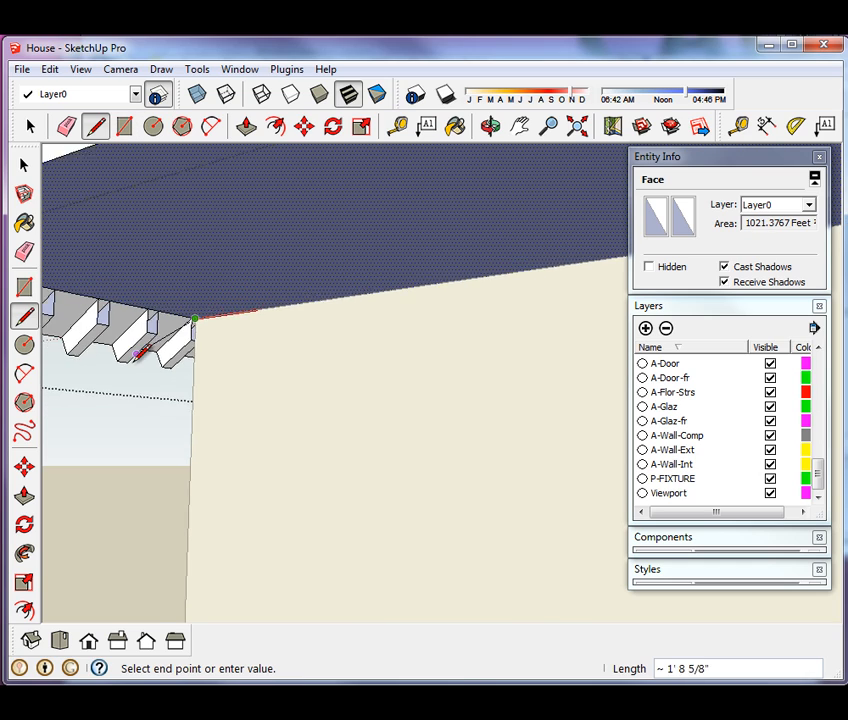
pyautogui.scroll(3, 440, 318)
pyautogui.scroll(3, 325, 308)
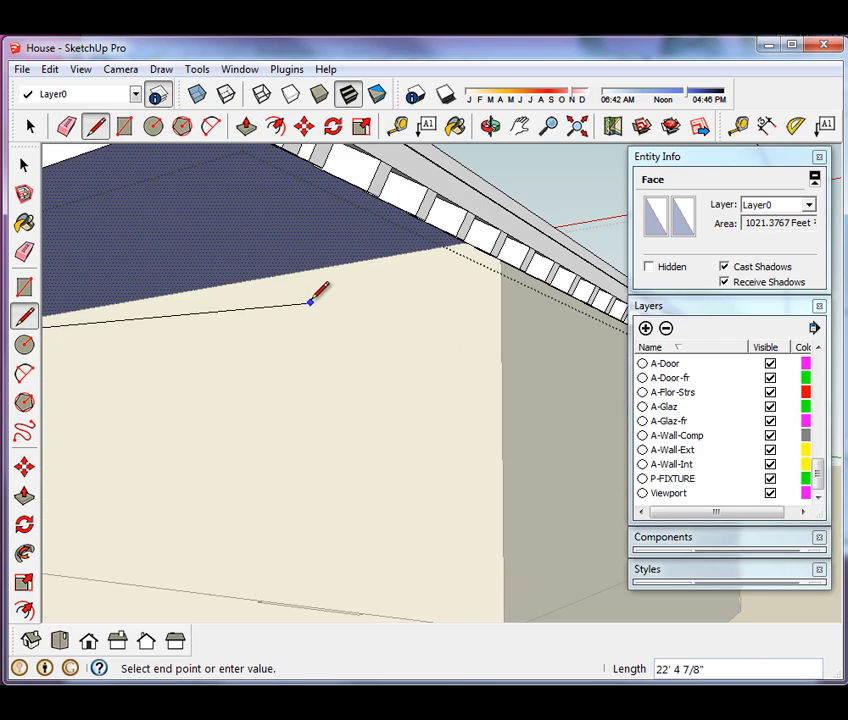
pyautogui.moveTo(235, 300); pyautogui.dragTo(590, 284, button='middle')
pyautogui.scroll(-4, 190, 290)
pyautogui.scroll(4, 530, 258)
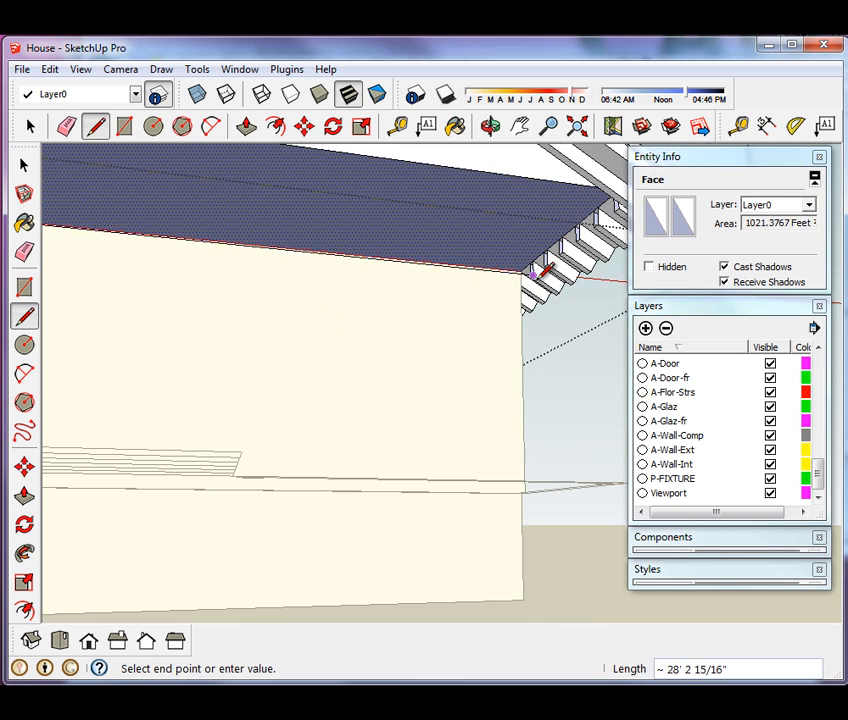
pyautogui.click(508, 250)
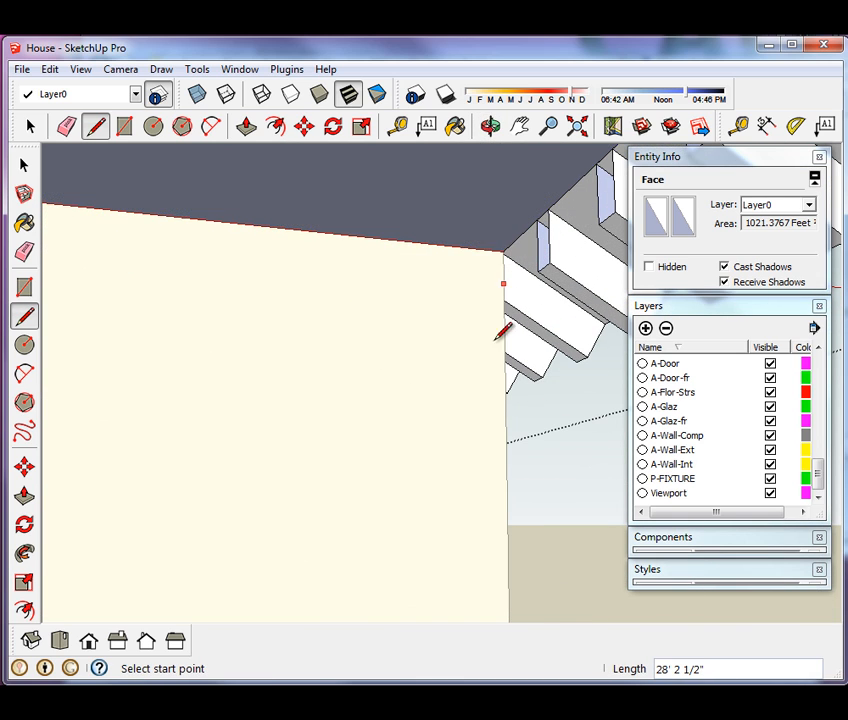
# - Try Push/Pull on the gable-end overhang face of the roof plate, extending it down about 6 15/16", and undo it
pyautogui.scroll(-5, 500, 335)
pyautogui.moveTo(500, 338); pyautogui.dragTo(392, 350, button='middle')
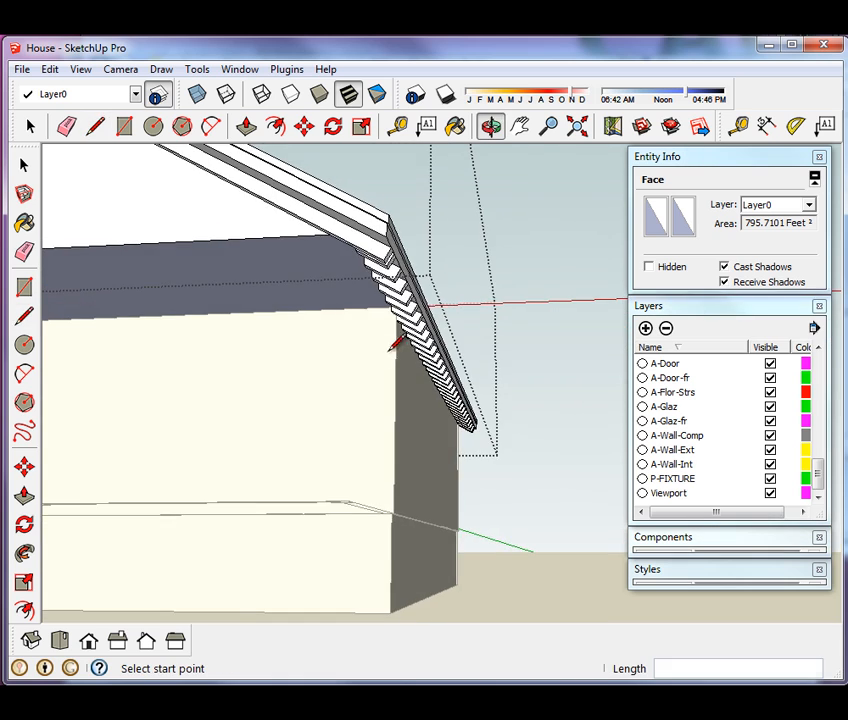
pyautogui.scroll(-5, 513, 332)
pyautogui.scroll(5, 199, 321)
pyautogui.scroll(-5, 345, 314)
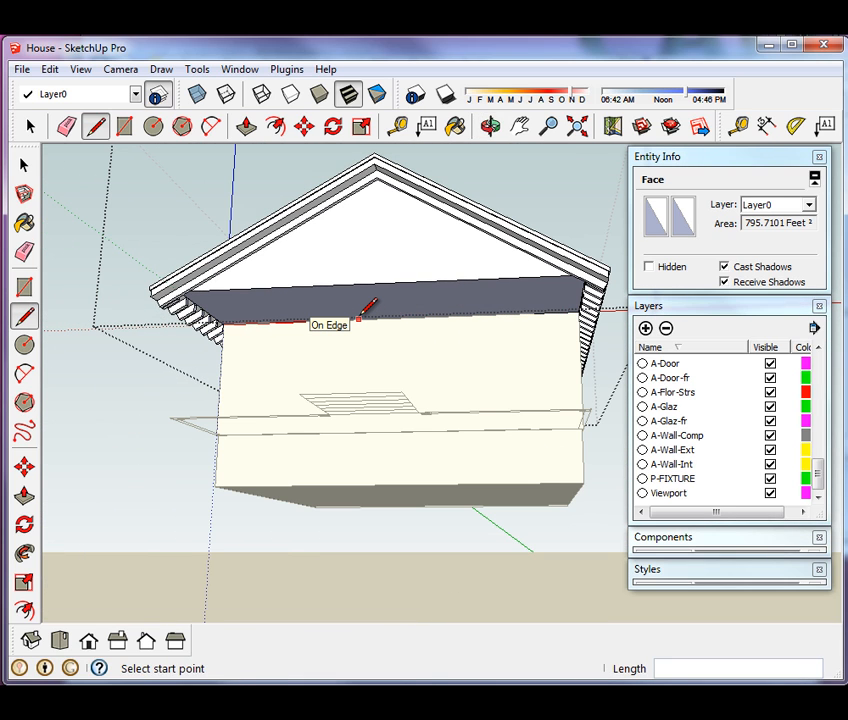
pyautogui.press('p')
pyautogui.scroll(6, 203, 303)
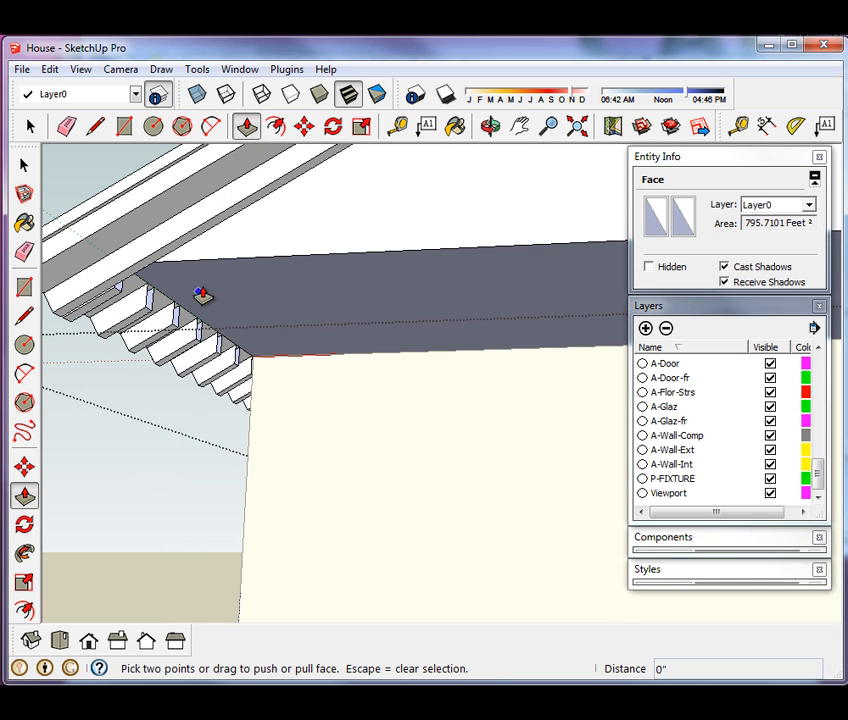
pyautogui.moveTo(278, 293); pyautogui.dragTo(277, 313)
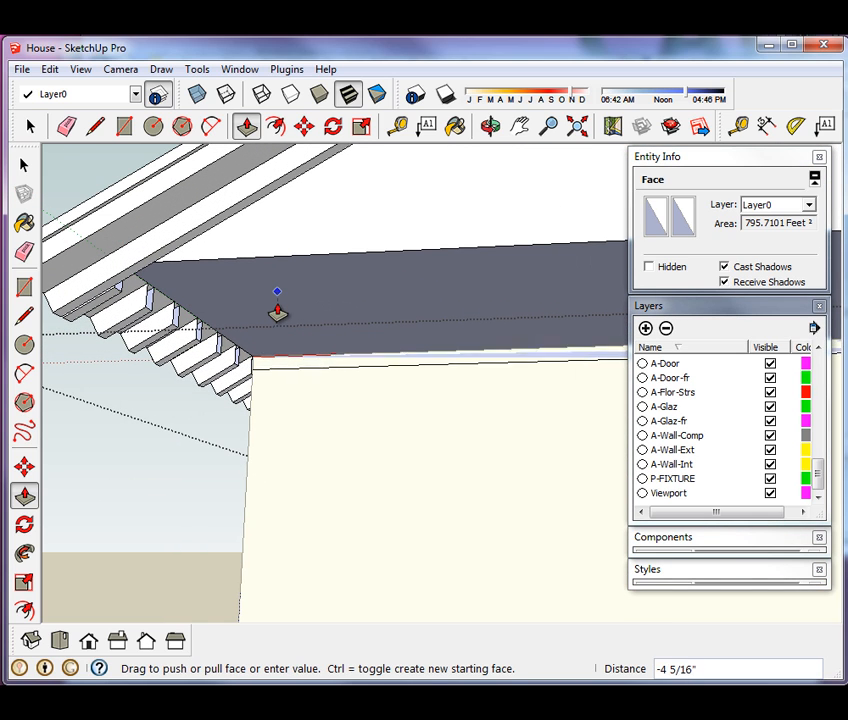
pyautogui.press('Escape')
pyautogui.click(263, 300)
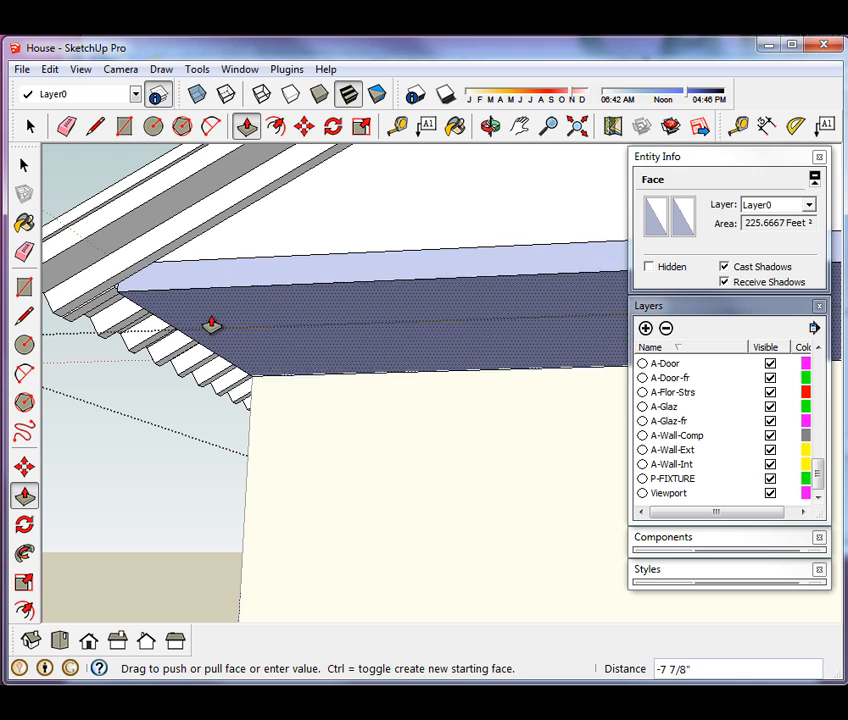
pyautogui.click(145, 317)
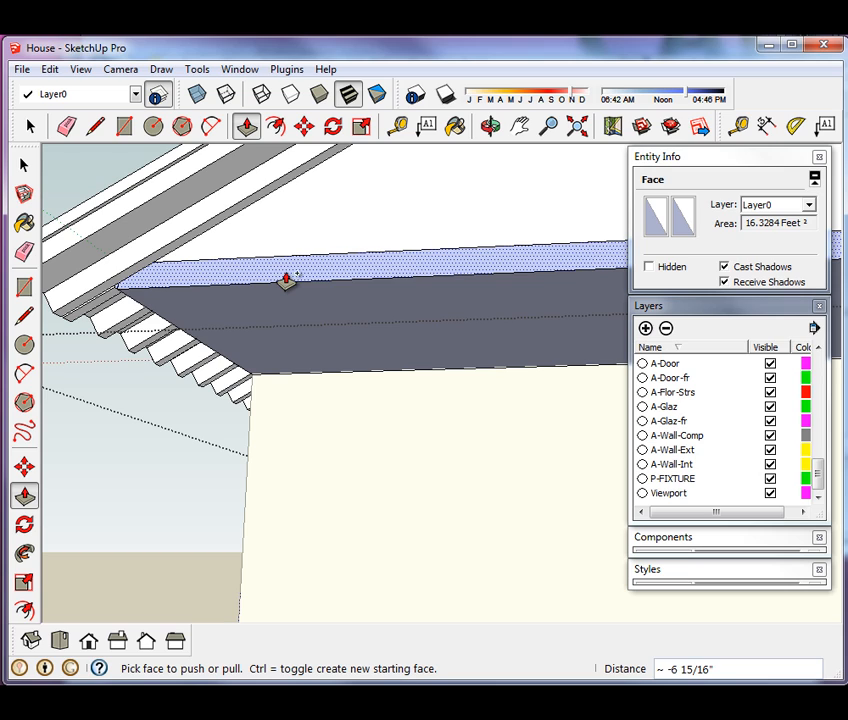
pyautogui.hotkey('ctrl', 'z')
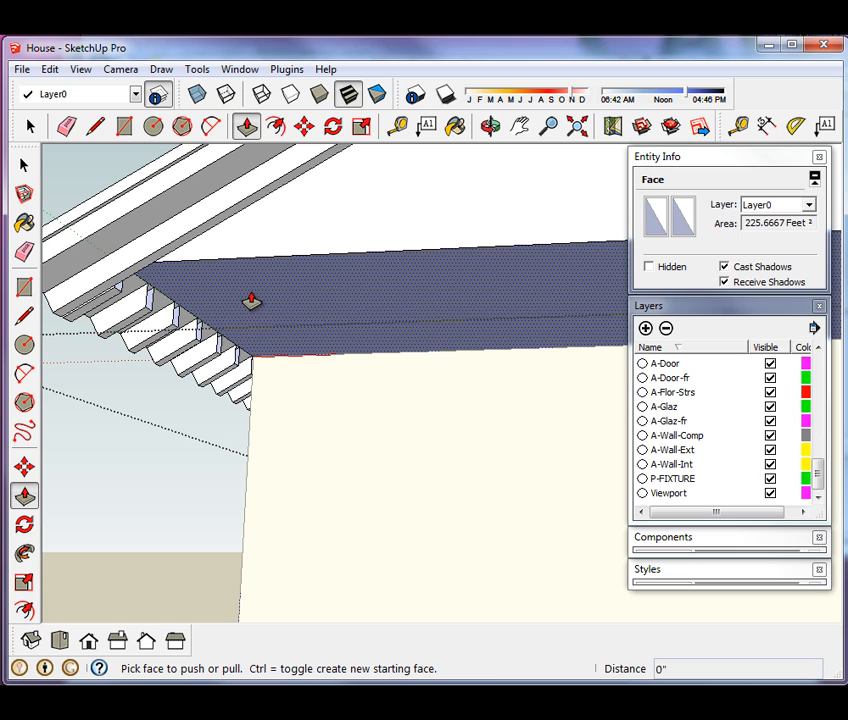
# - Reverse the gable-end overhang face and push/pull it down about 6 15/16"
pyautogui.rightClick(254, 299)
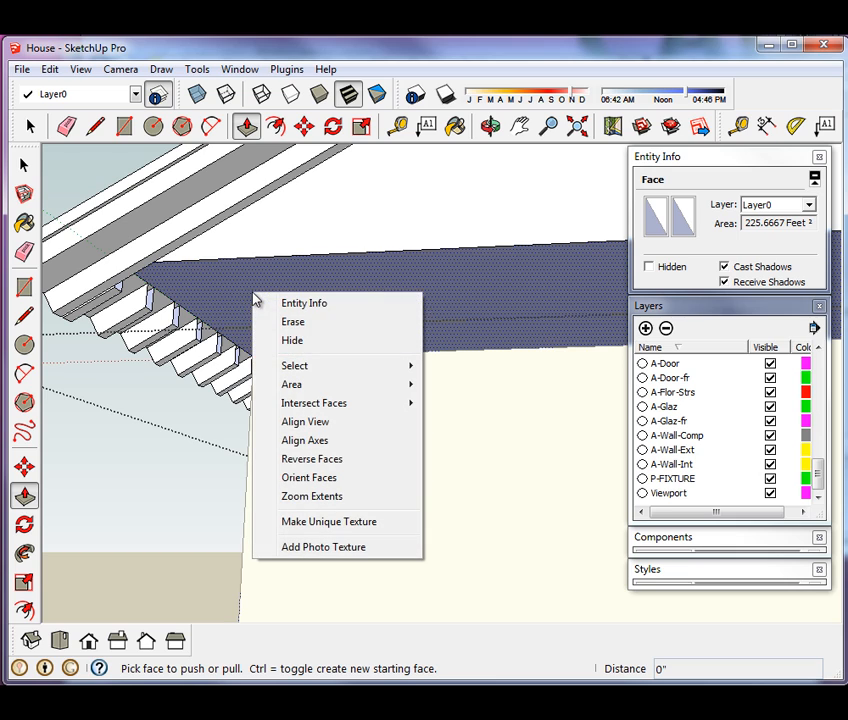
pyautogui.click(353, 462)
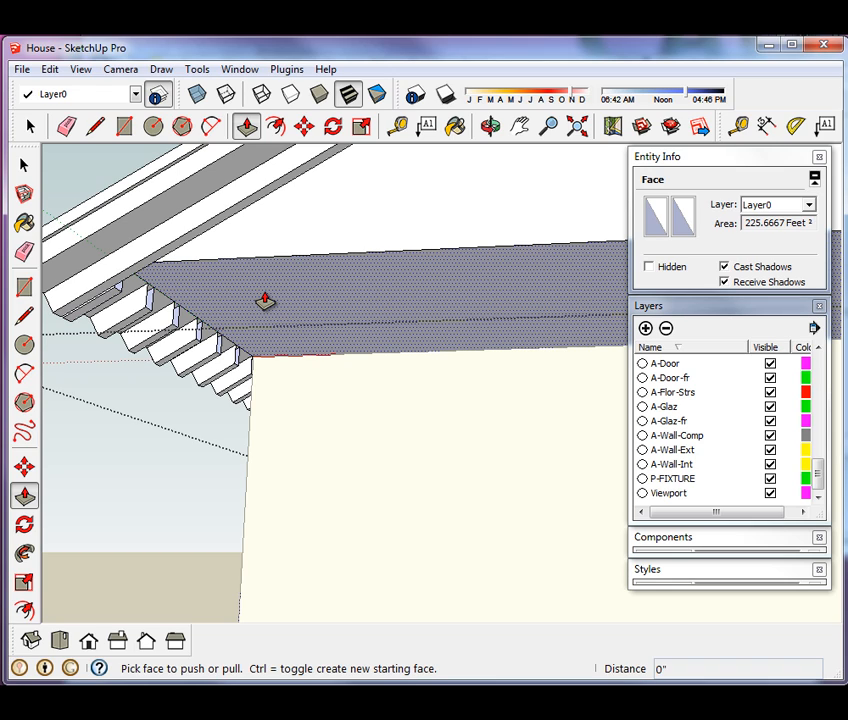
pyautogui.click(168, 289)
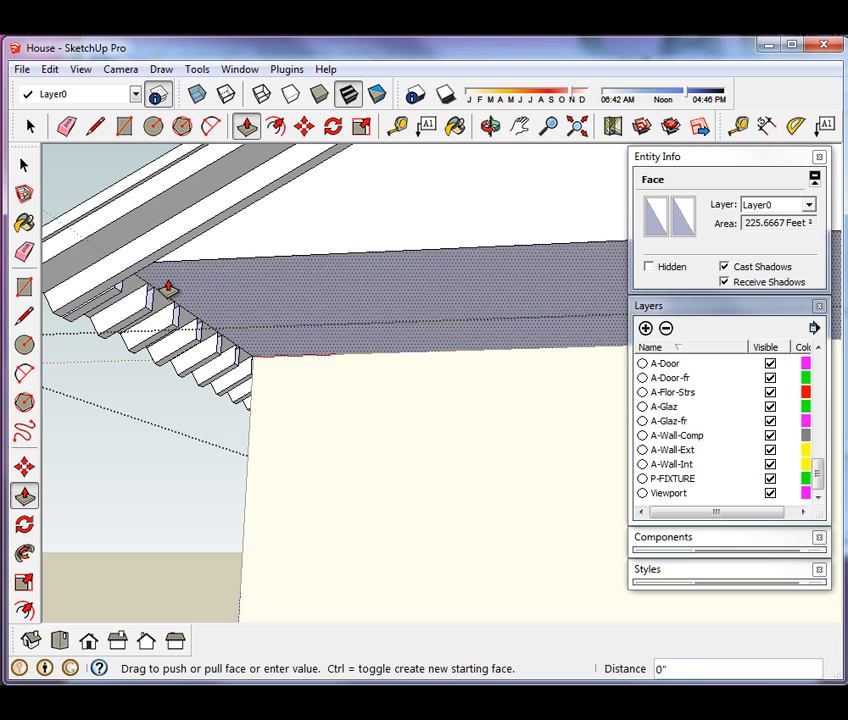
pyautogui.click(114, 294)
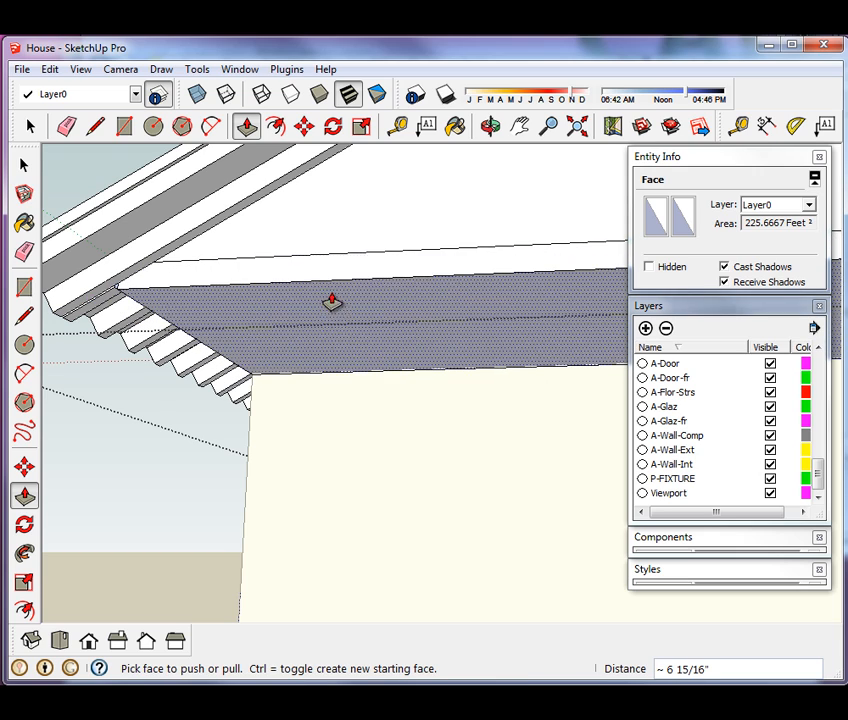
# - Finish editing the roof plate component and return to the whole house model with nothing selected
pyautogui.scroll(-2, 212, 401)
pyautogui.moveTo(212, 401); pyautogui.dragTo(422, 402, button='middle')
pyautogui.moveTo(376, 367); pyautogui.dragTo(343, 440)
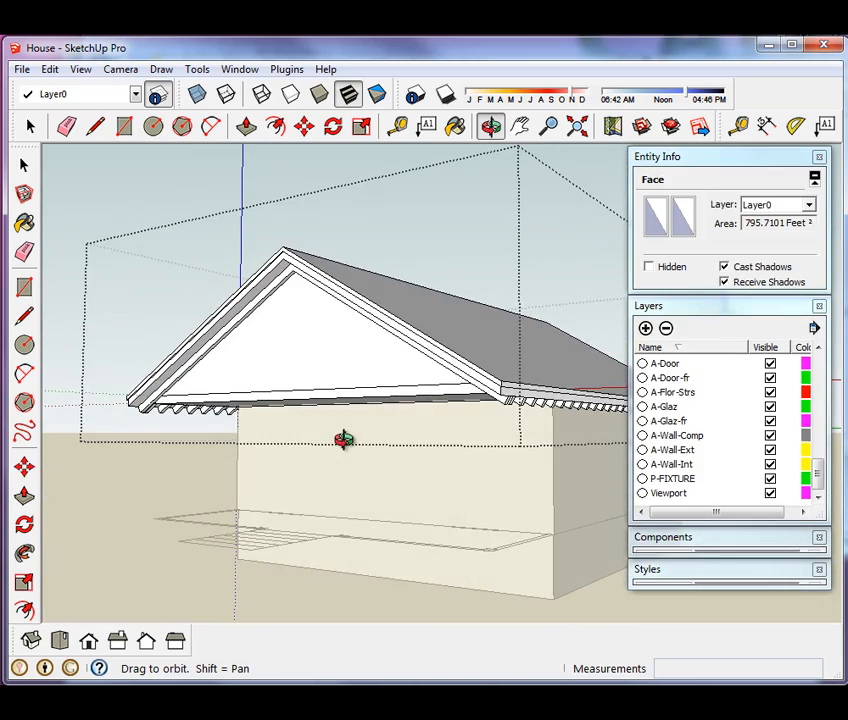
pyautogui.press('p')
pyautogui.scroll(-3, 329, 428)
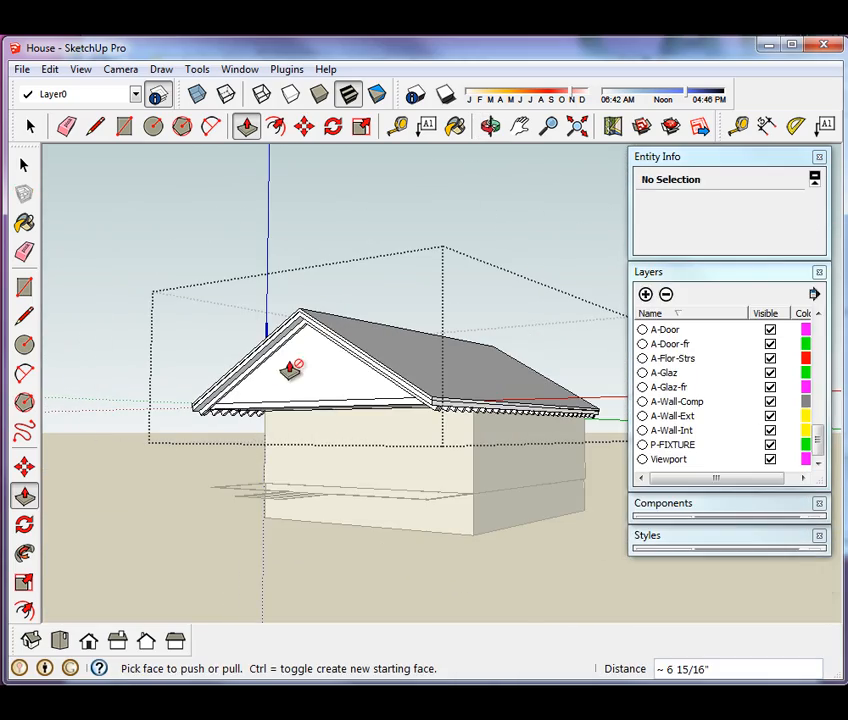
pyautogui.click(26, 165)
pyautogui.press('o')
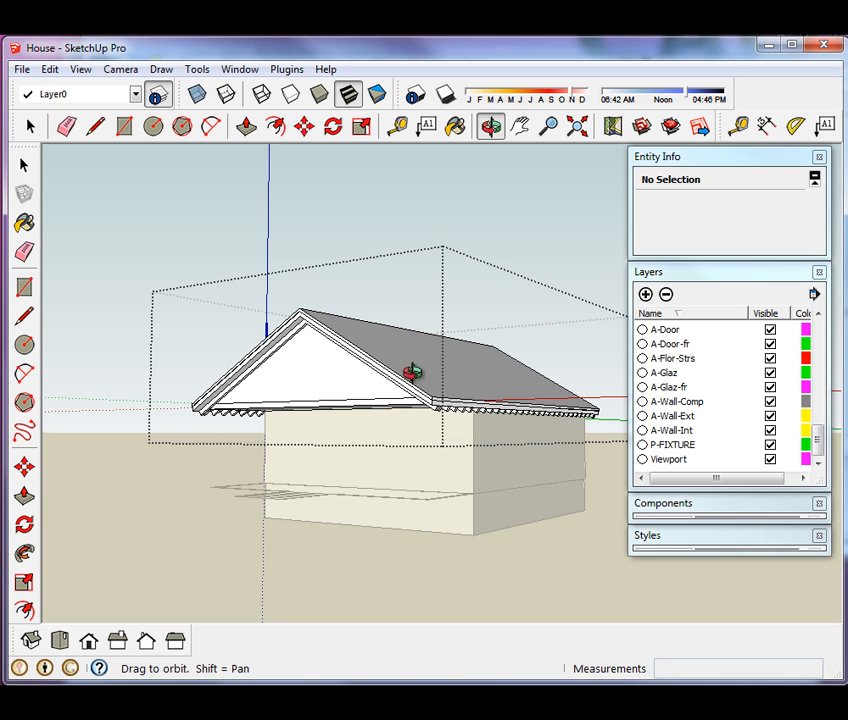
pyautogui.moveTo(411, 371); pyautogui.dragTo(404, 480)
pyautogui.press('space')
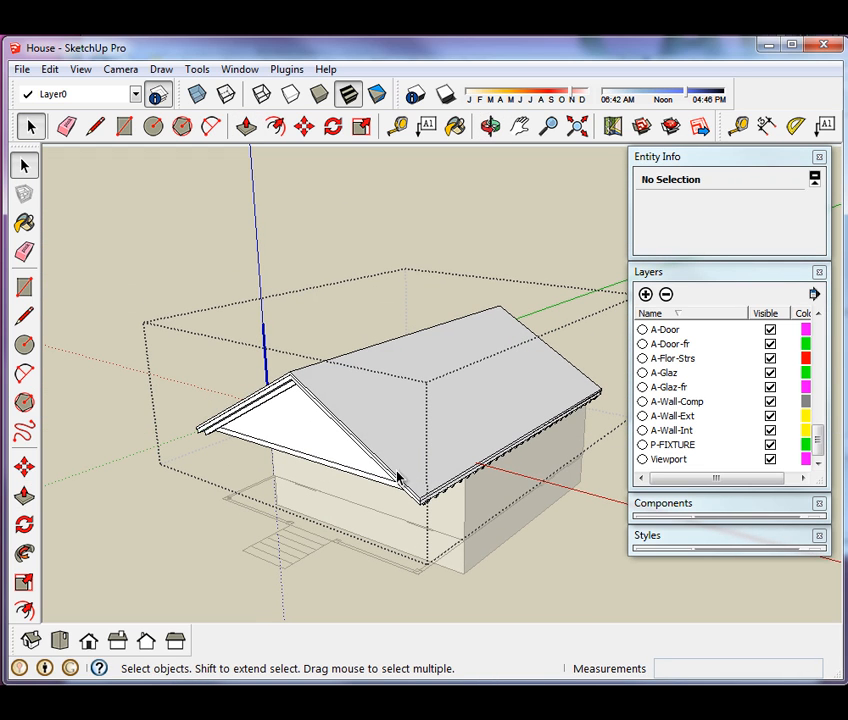
pyautogui.click(313, 264)
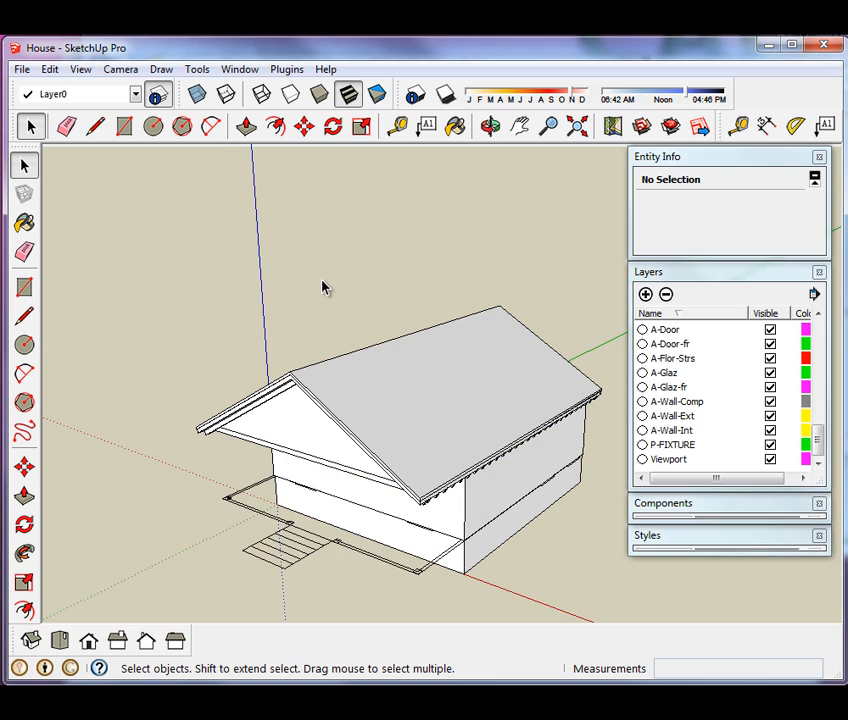
# - Assign the roof plate component to the $roof layer and clear the selection
pyautogui.click(400, 413)
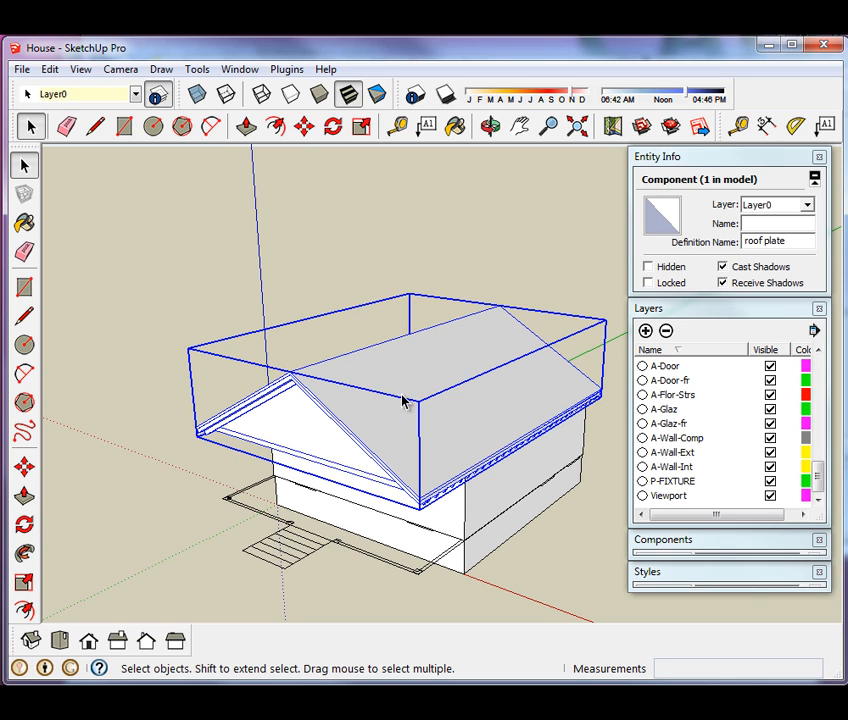
pyautogui.click(135, 97)
pyautogui.moveTo(137, 117); pyautogui.dragTo(138, 155)
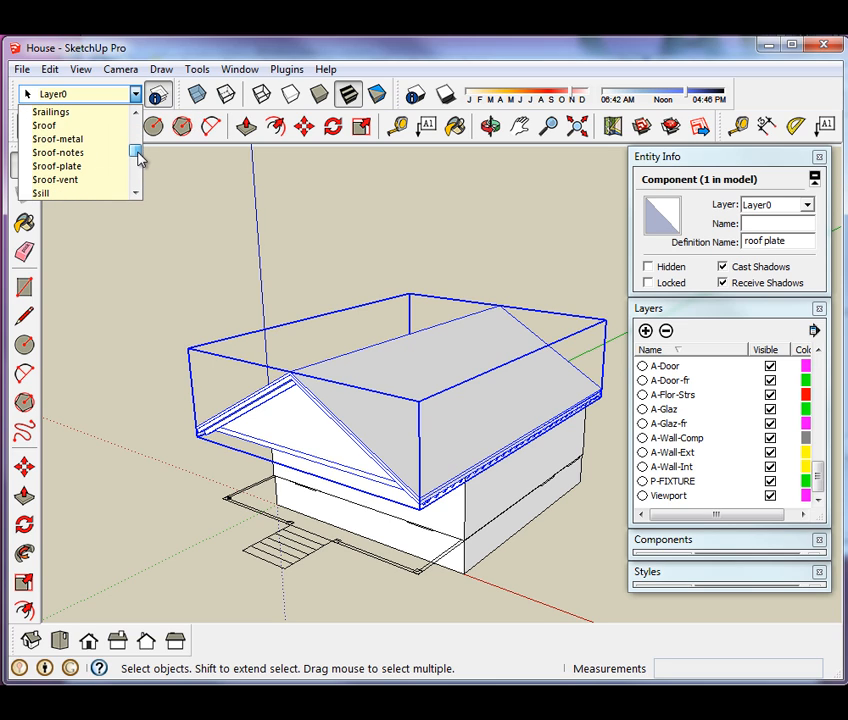
pyautogui.click(94, 126)
pyautogui.click(258, 333)
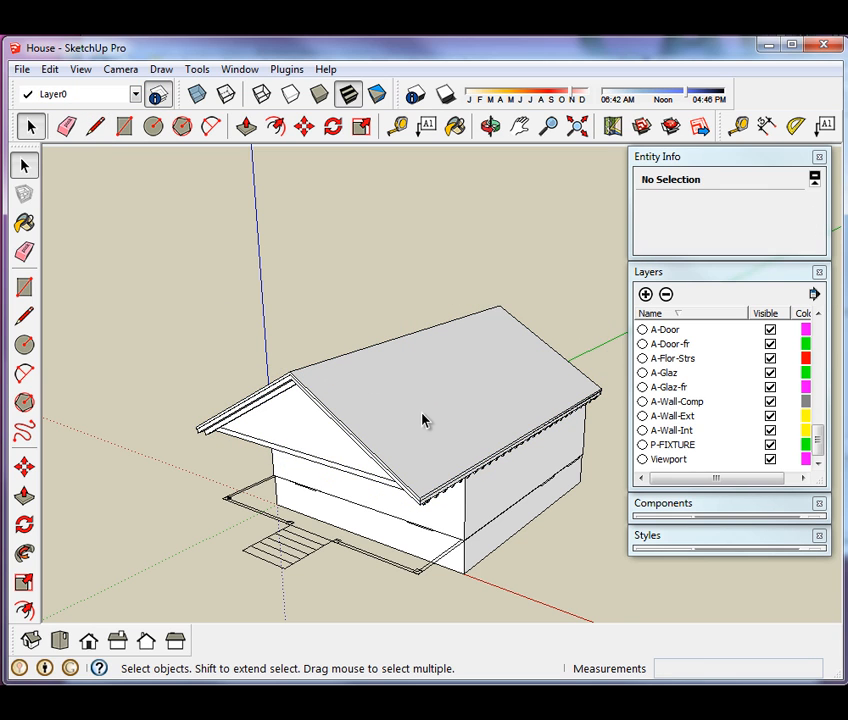
# - Open the roof component for editing, find the group holding the two upper roof slopes, and open that group too
pyautogui.moveTo(336, 460); pyautogui.dragTo(352, 433, button='middle')
pyautogui.scroll(5, 257, 452)
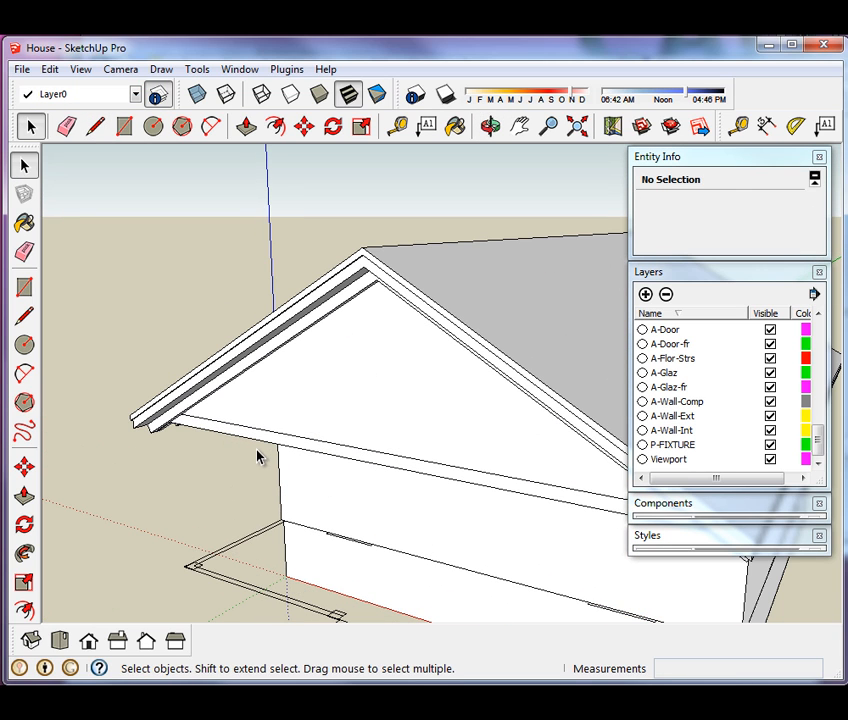
pyautogui.doubleClick(333, 397)
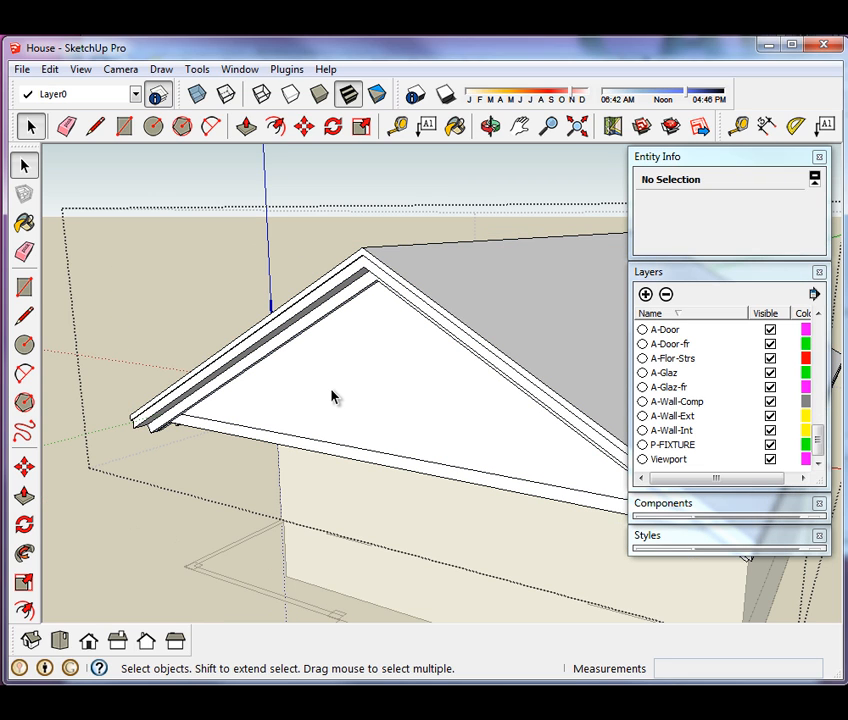
pyautogui.click(471, 307)
pyautogui.click(348, 293)
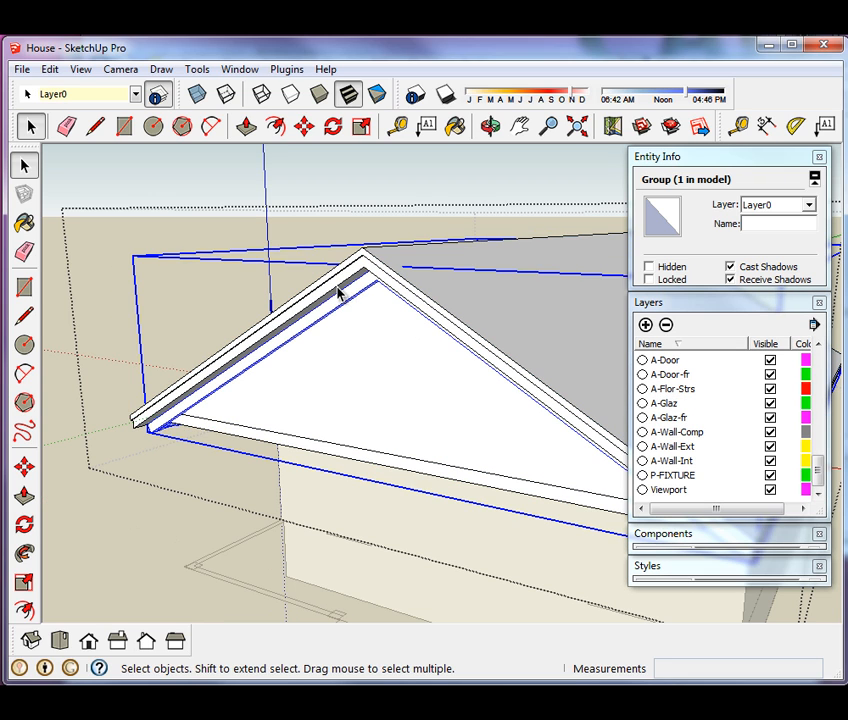
pyautogui.click(426, 312)
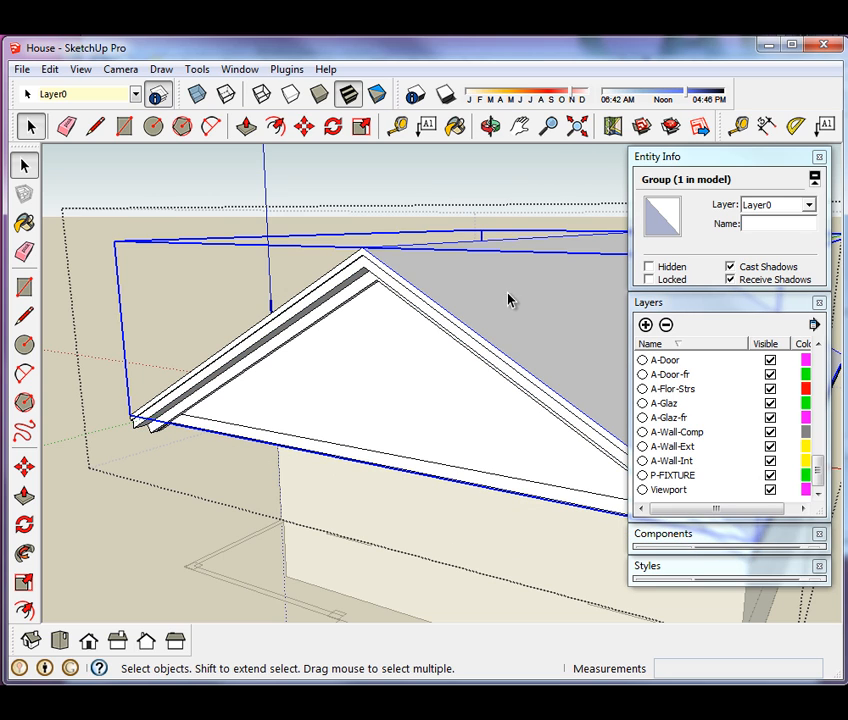
pyautogui.scroll(-5, 503, 311)
pyautogui.moveTo(267, 341); pyautogui.dragTo(435, 453, button='middle')
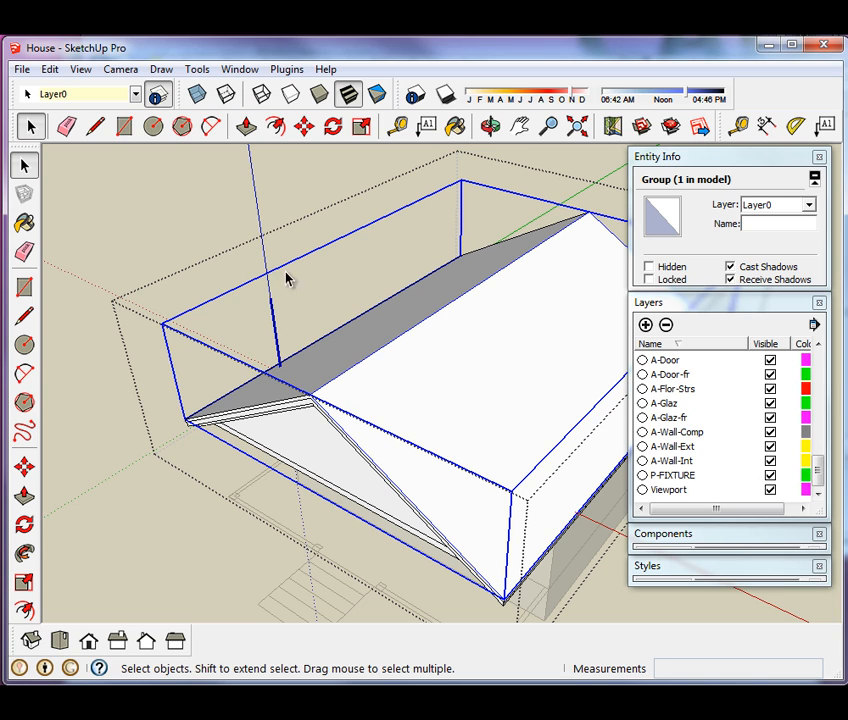
pyautogui.scroll(-2, 287, 275)
pyautogui.scroll(3, 508, 270)
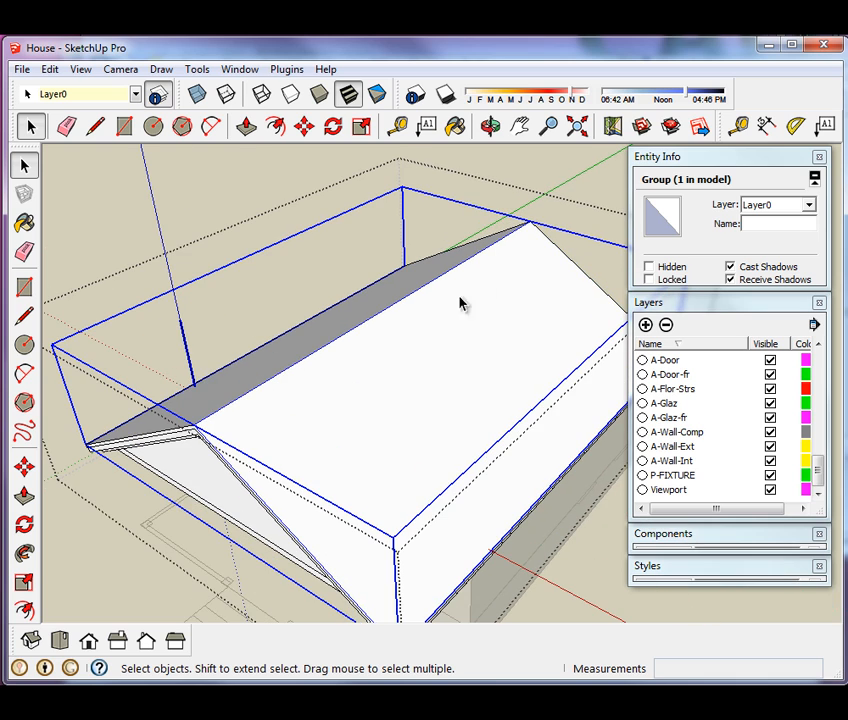
pyautogui.doubleClick(326, 413)
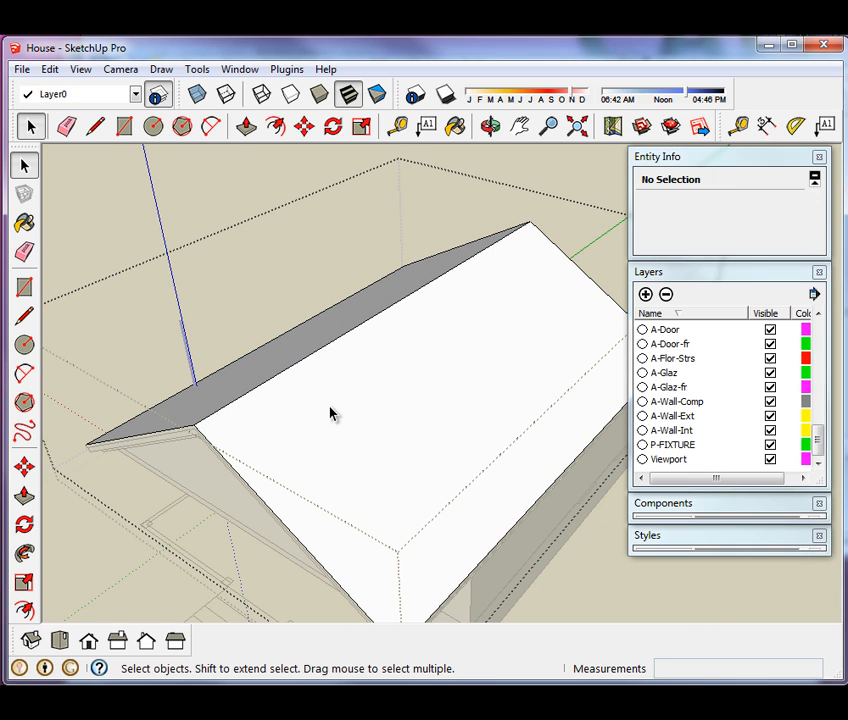
# - Add Instant Roof Pro's Metal Standing Seam roof details to the large white slope face nearest the view
pyautogui.click(331, 413)
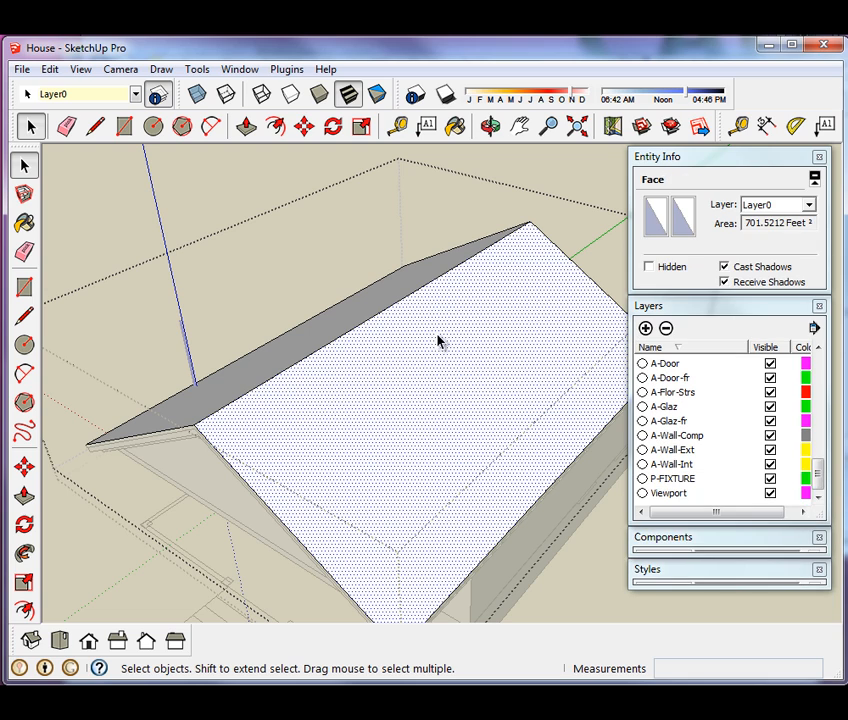
pyautogui.scroll(-2, 435, 339)
pyautogui.scroll(2, 416, 428)
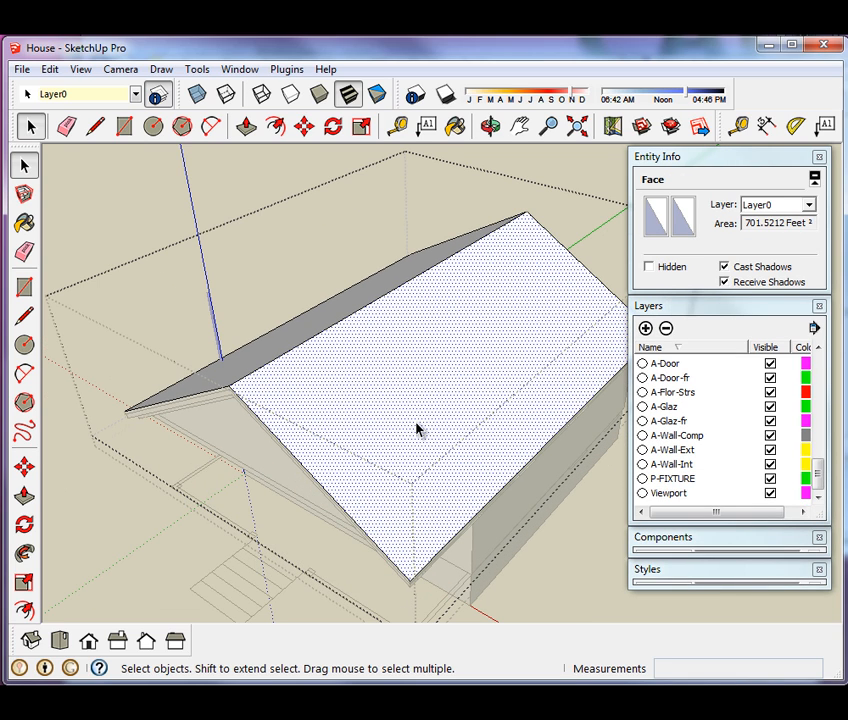
pyautogui.click(289, 70)
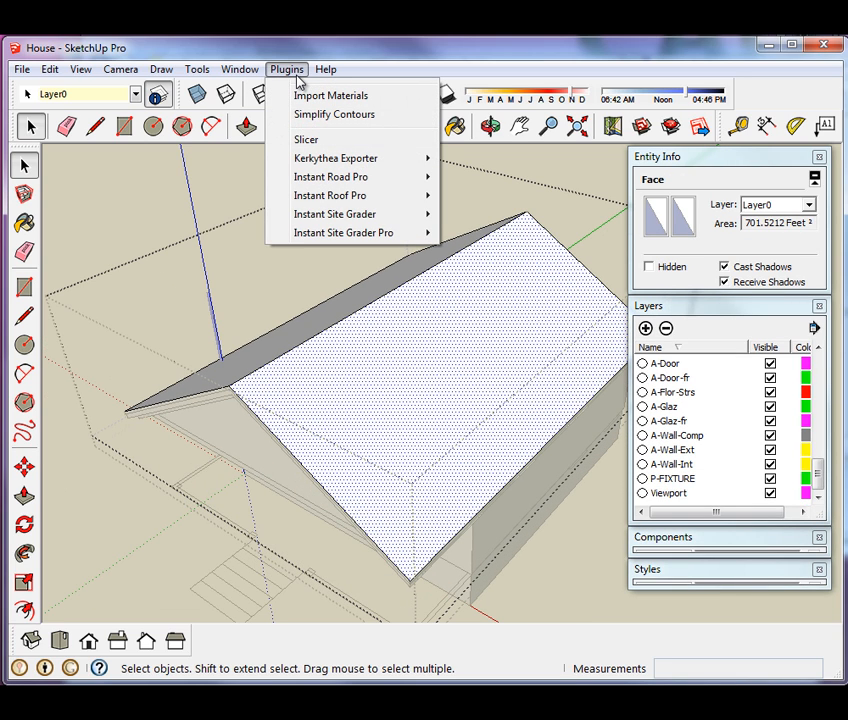
pyautogui.moveTo(322, 204)
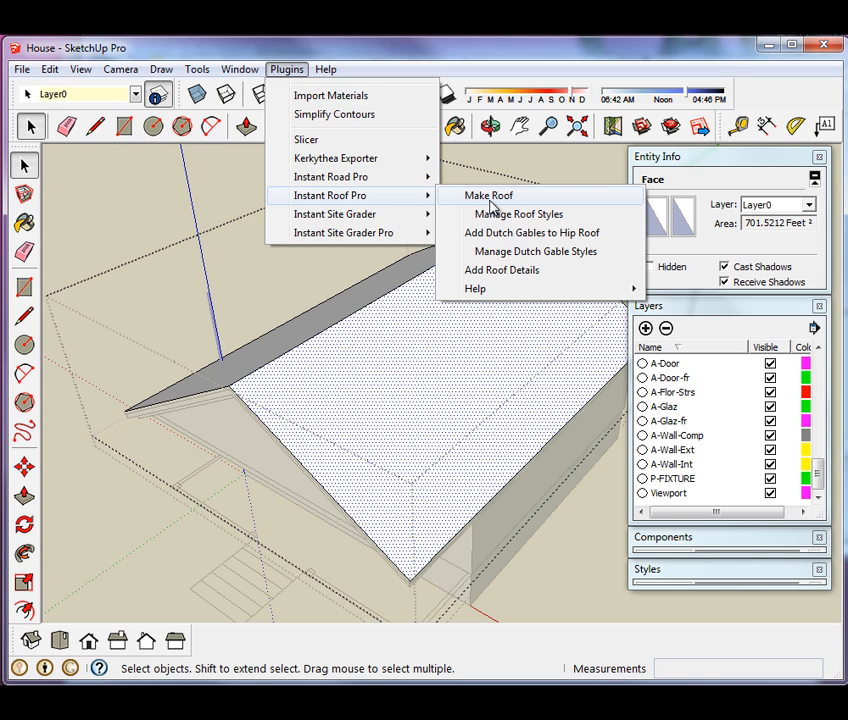
pyautogui.click(557, 277)
pyautogui.click(541, 360)
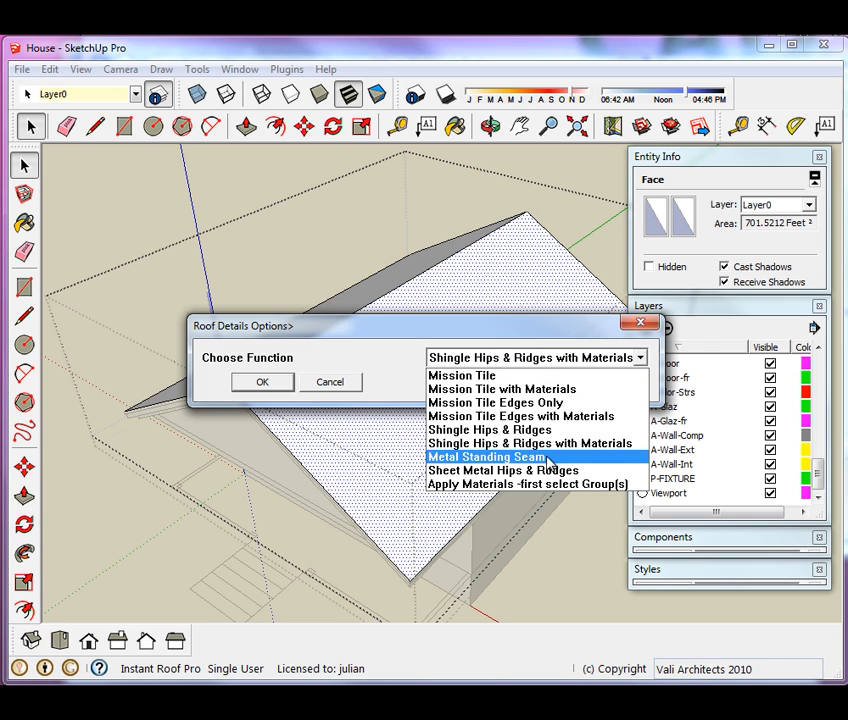
pyautogui.click(490, 457)
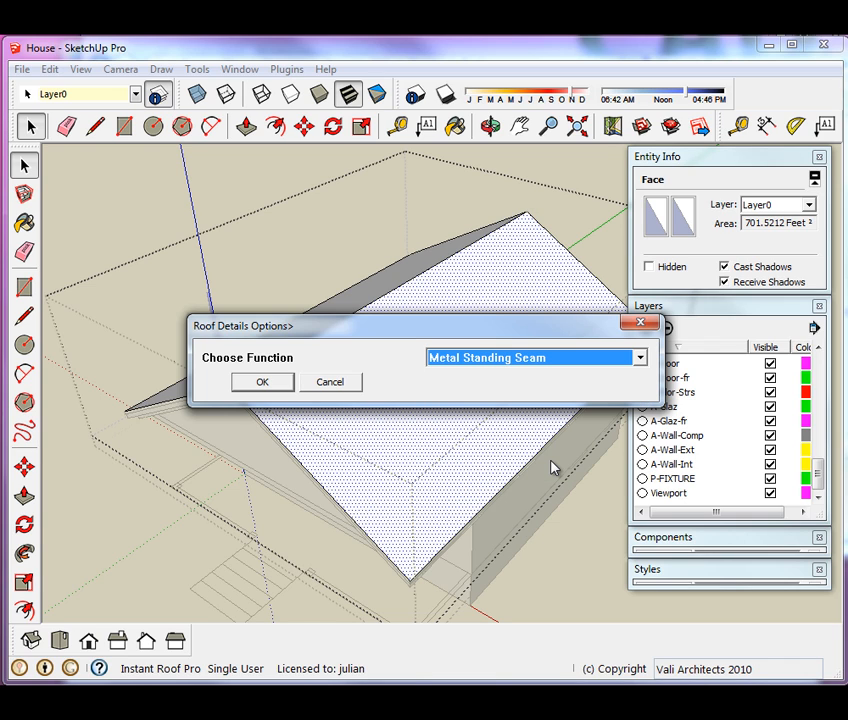
pyautogui.click(264, 385)
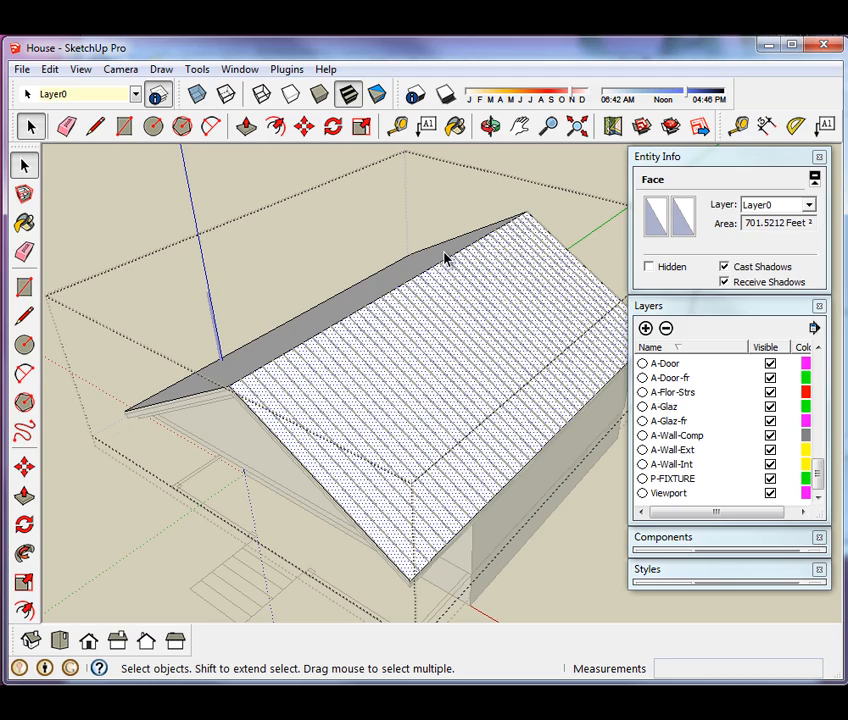
# - Add Metal Standing Seam roof details to the opposite roof slope face, and finish editing the roof to return to the whole house
pyautogui.moveTo(441, 290); pyautogui.dragTo(419, 405, button='middle')
pyautogui.click(418, 404)
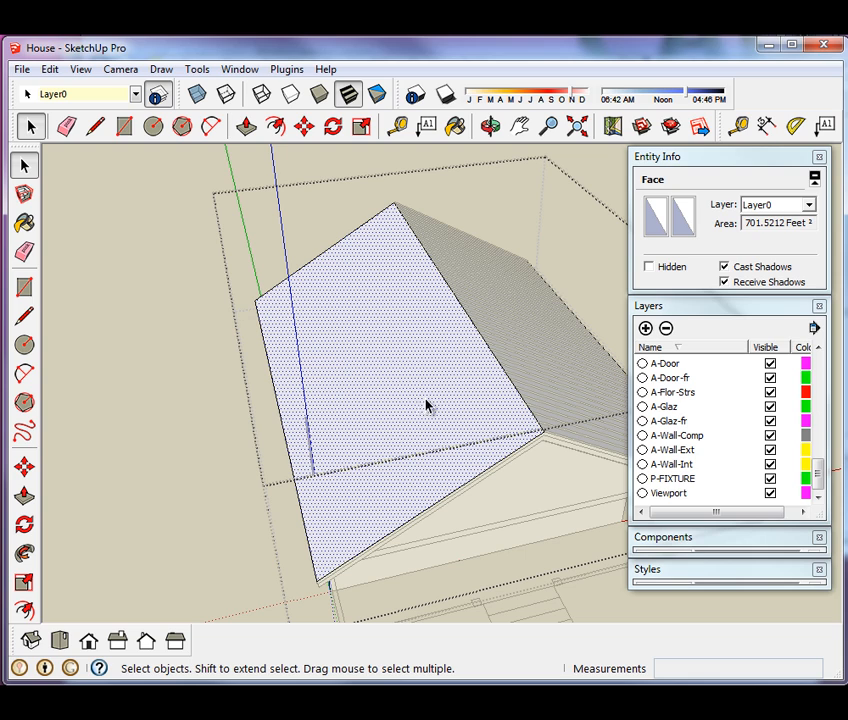
pyautogui.click(286, 69)
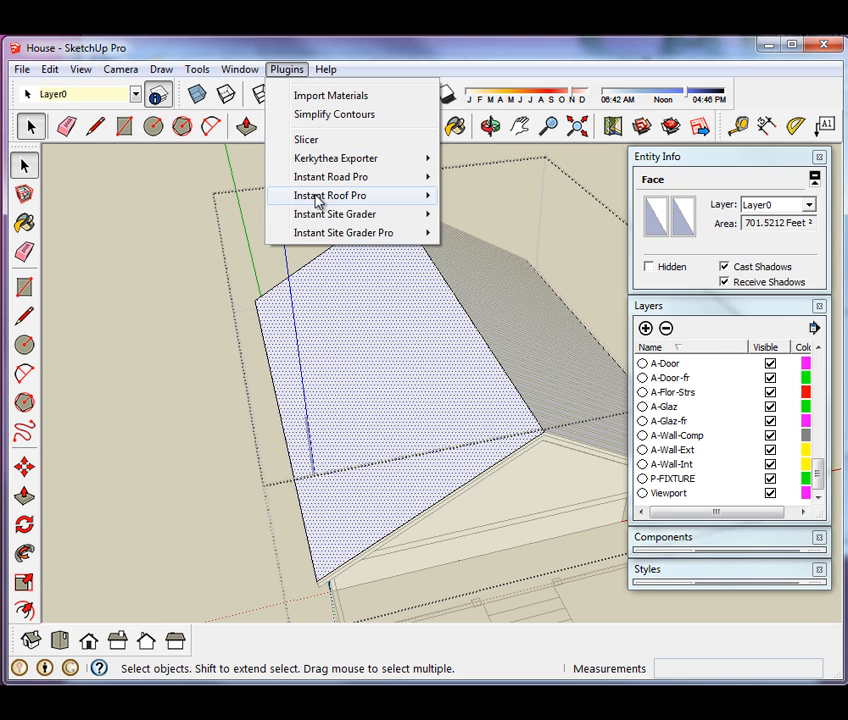
pyautogui.click(490, 270)
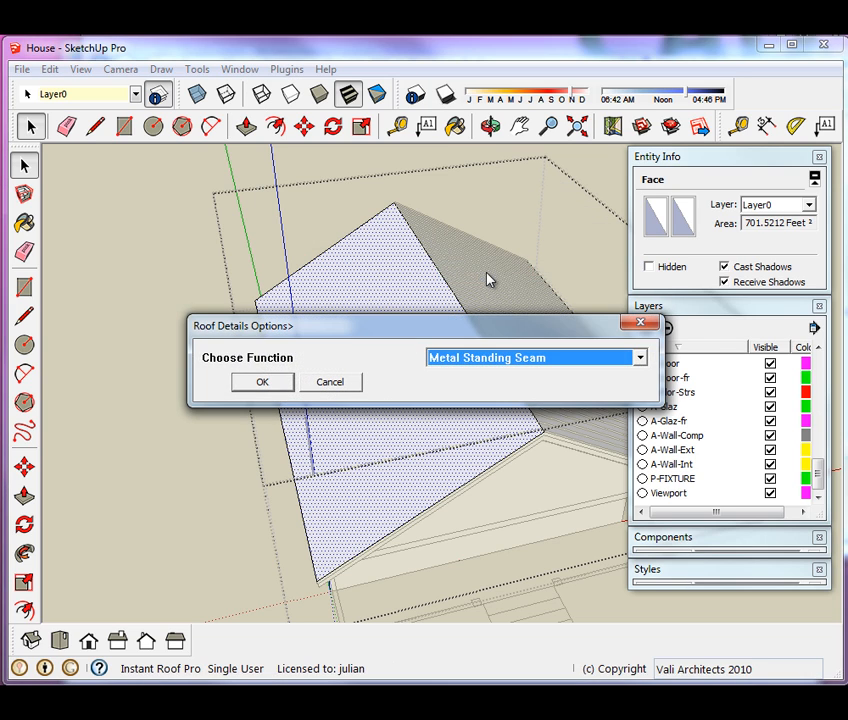
pyautogui.click(279, 386)
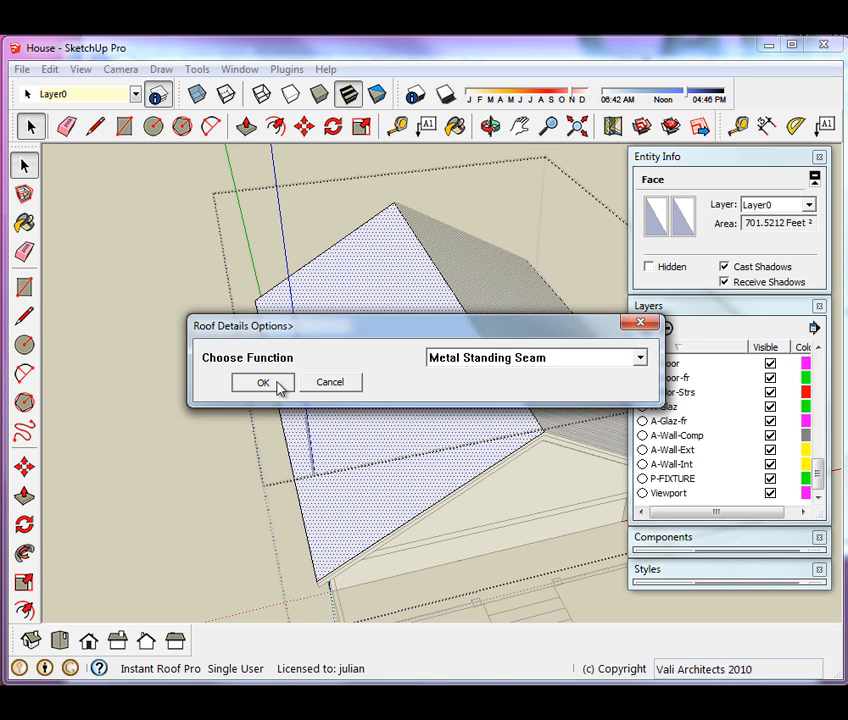
pyautogui.click(279, 386)
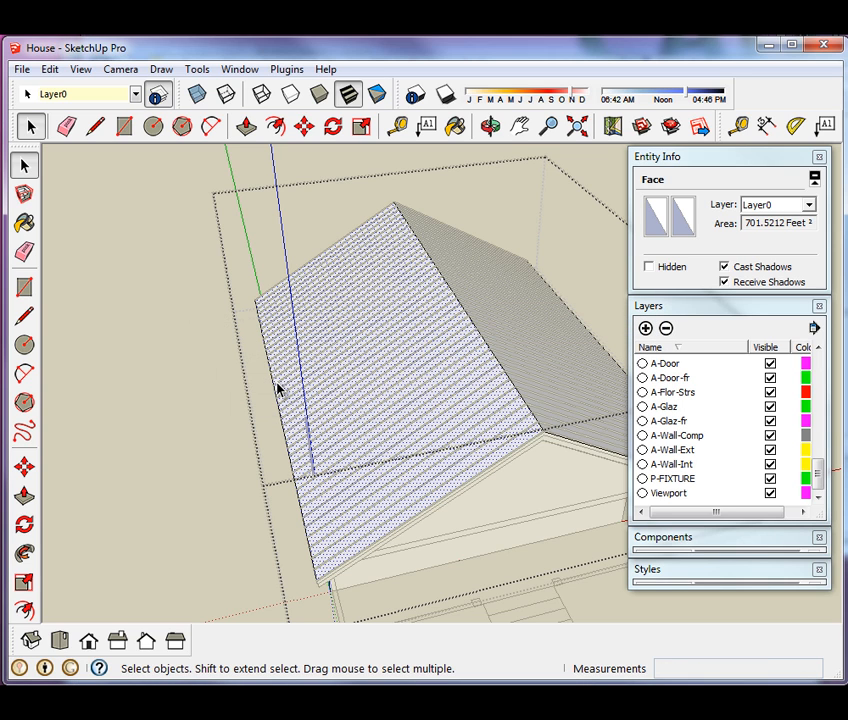
pyautogui.click(175, 232)
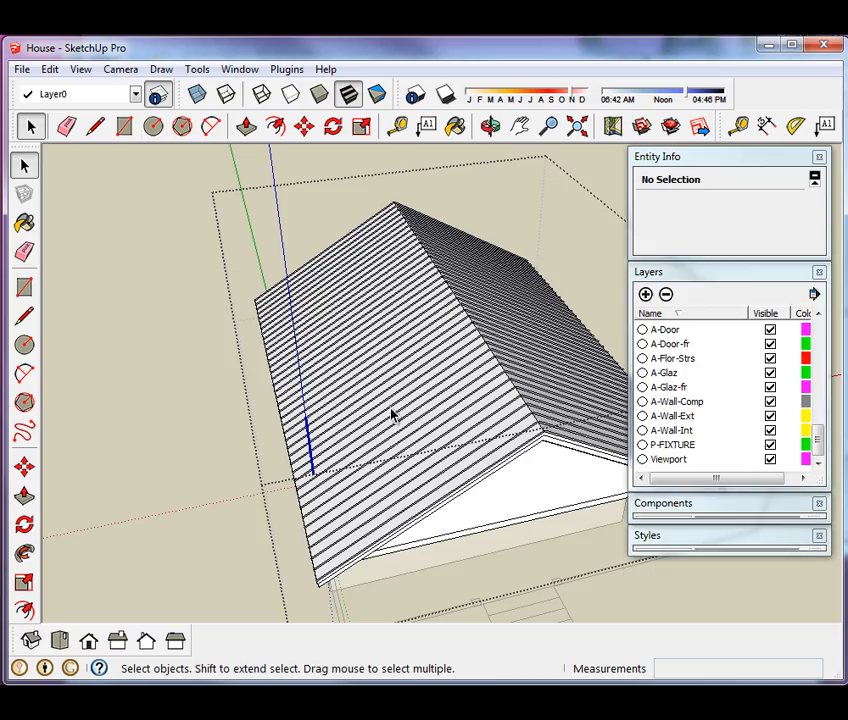
pyautogui.moveTo(392, 413); pyautogui.dragTo(525, 588, button='middle')
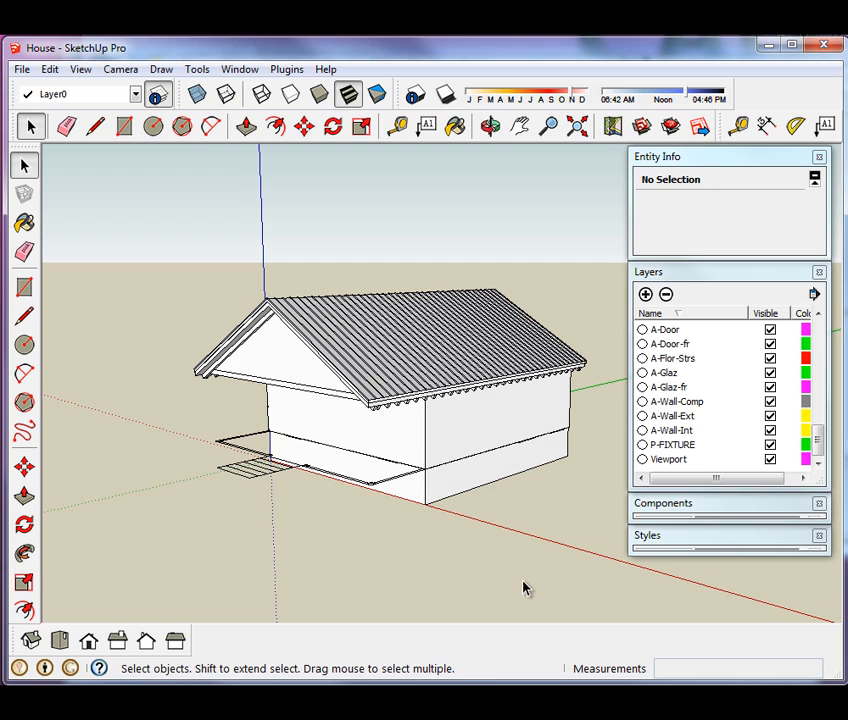